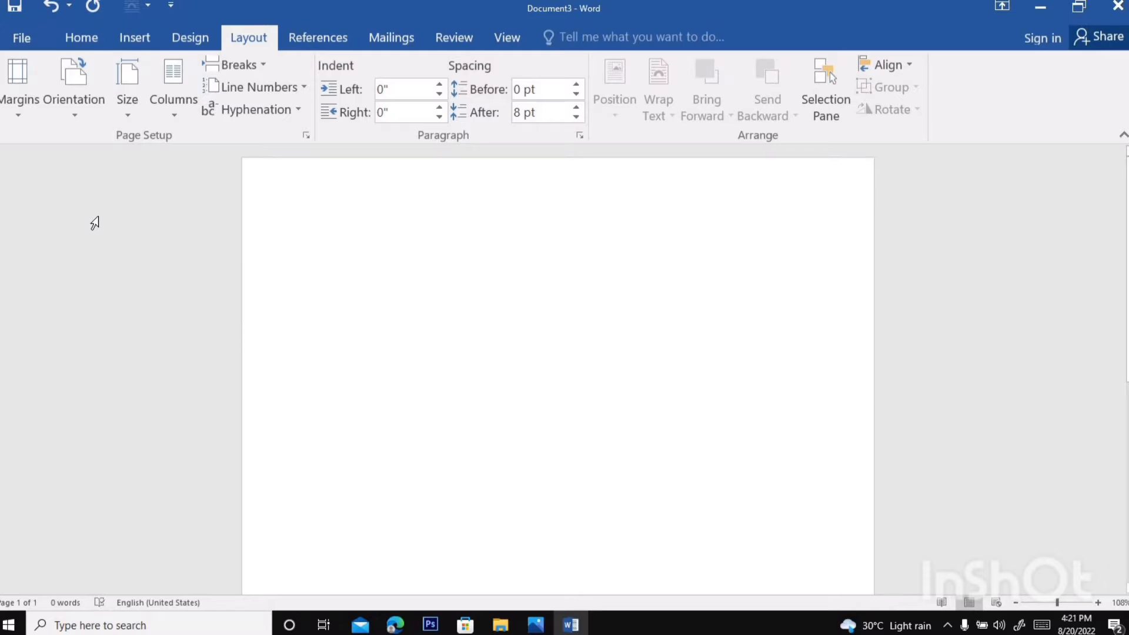
Try landscape orientation for the page and return it to portrait.
click(86, 100)
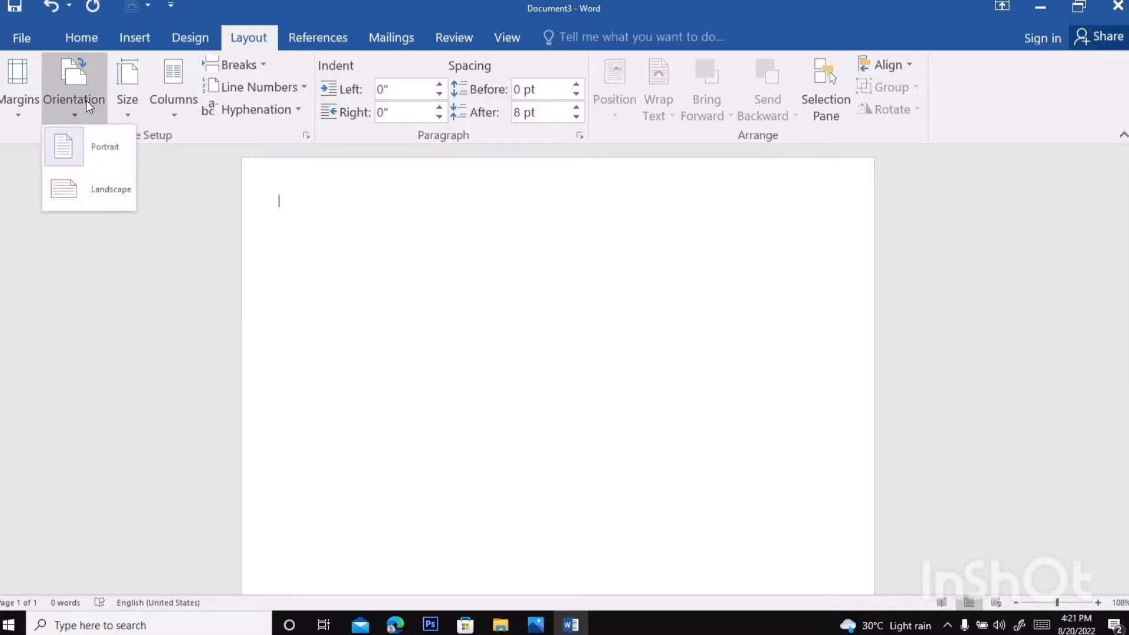
click(107, 189)
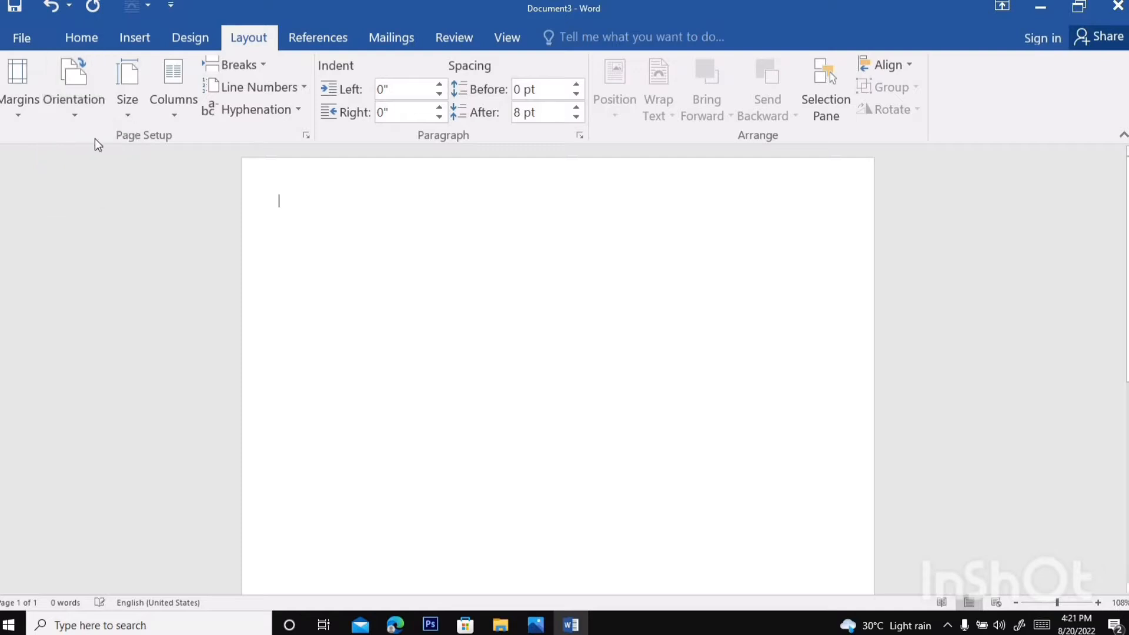
click(75, 86)
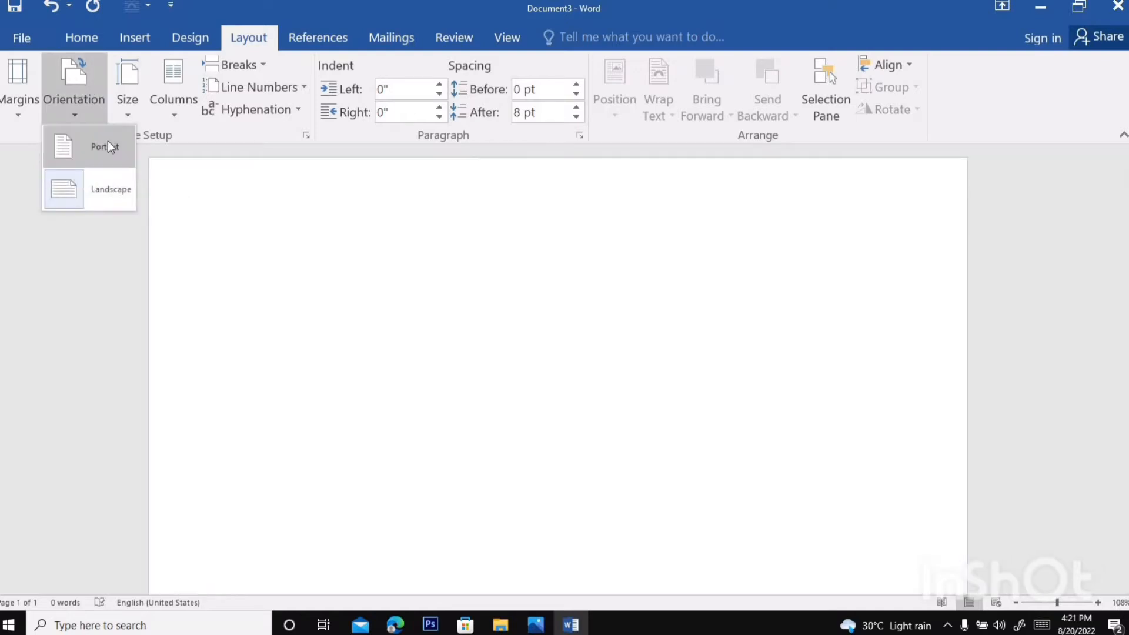
click(108, 144)
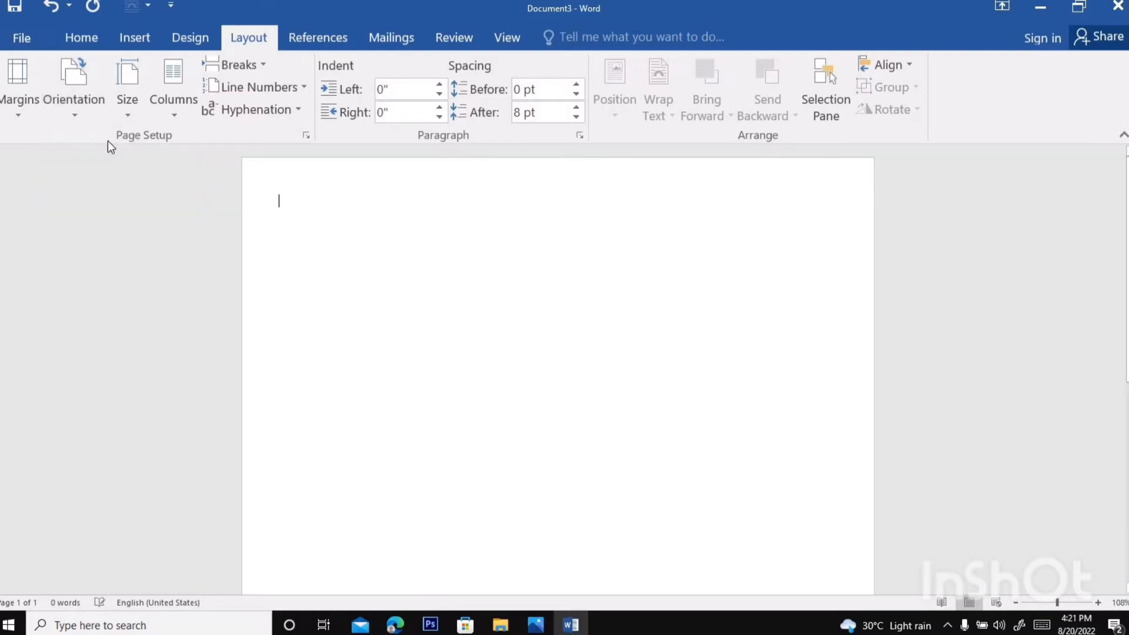
Set the paper size to A4 and the page color to white.
click(128, 103)
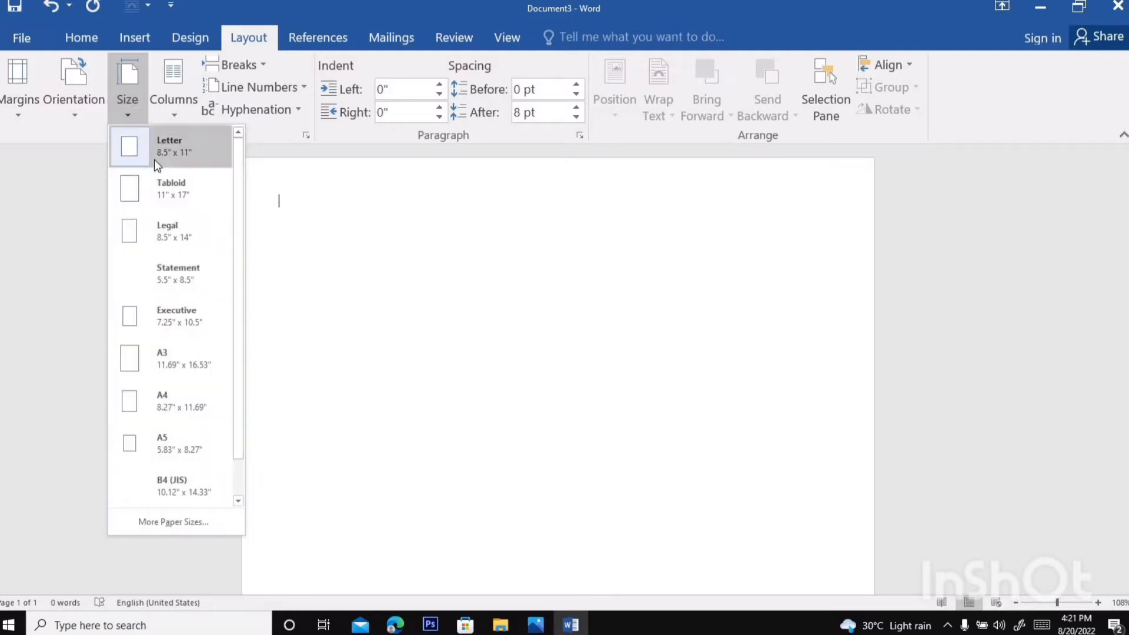
click(182, 397)
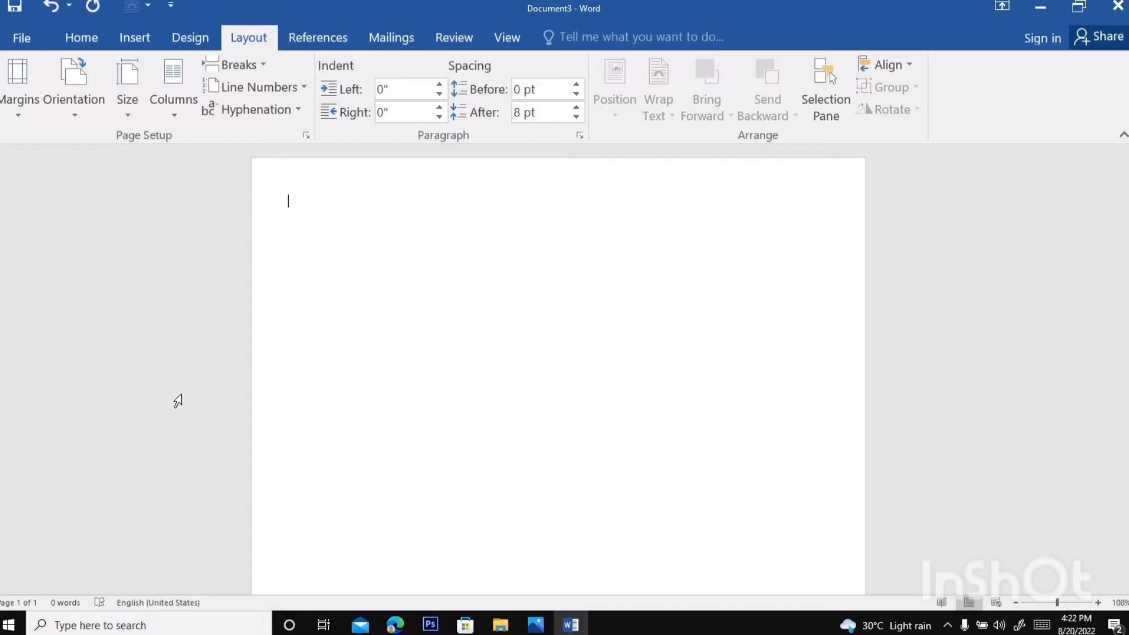
click(189, 40)
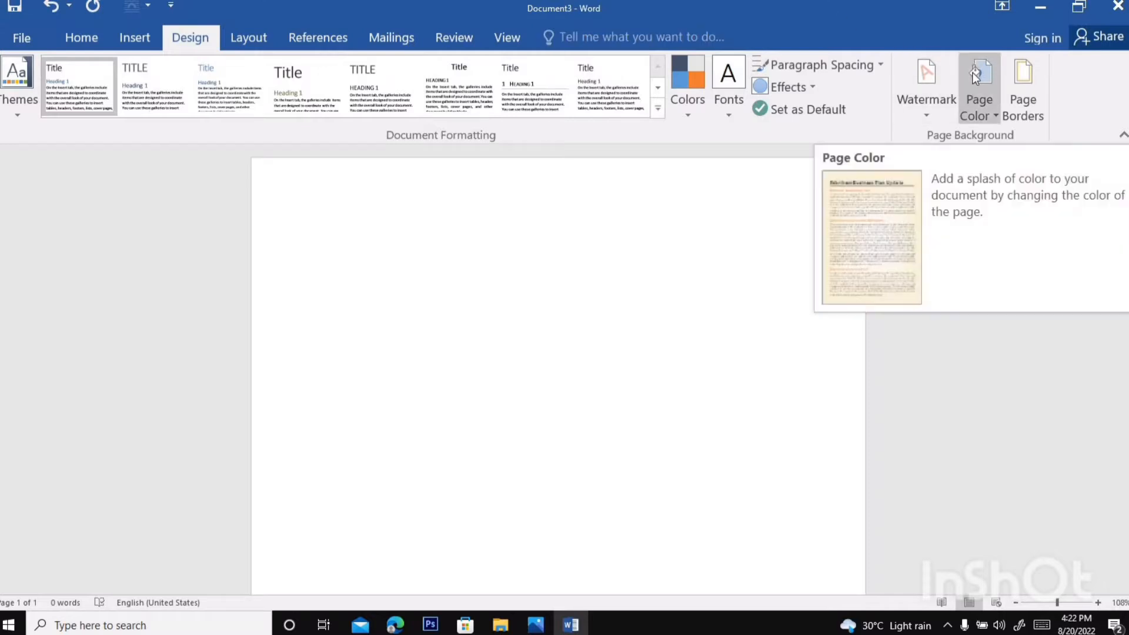
click(997, 117)
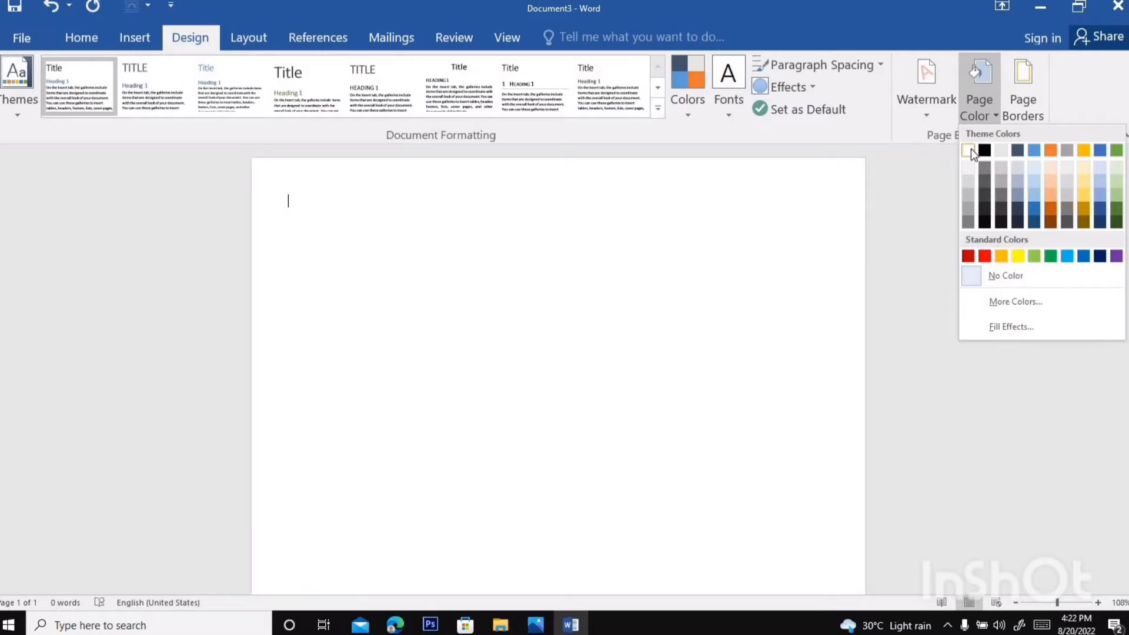
click(971, 148)
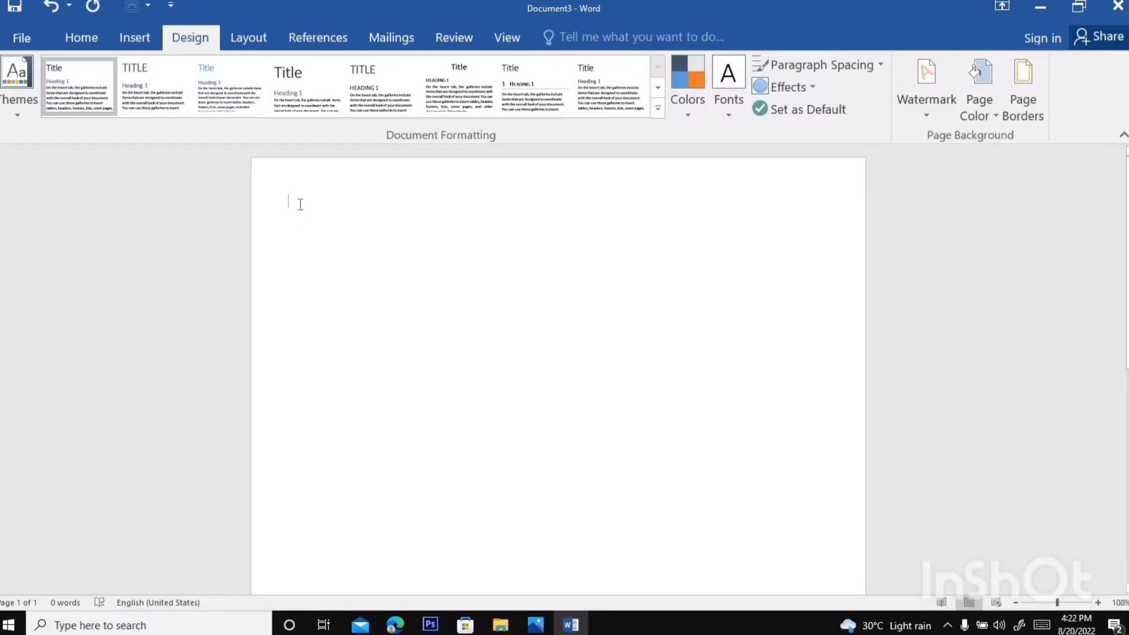
Draw a rectangle across the top of the page and stretch it to about 7.24" wide and 1.34" high.
click(136, 39)
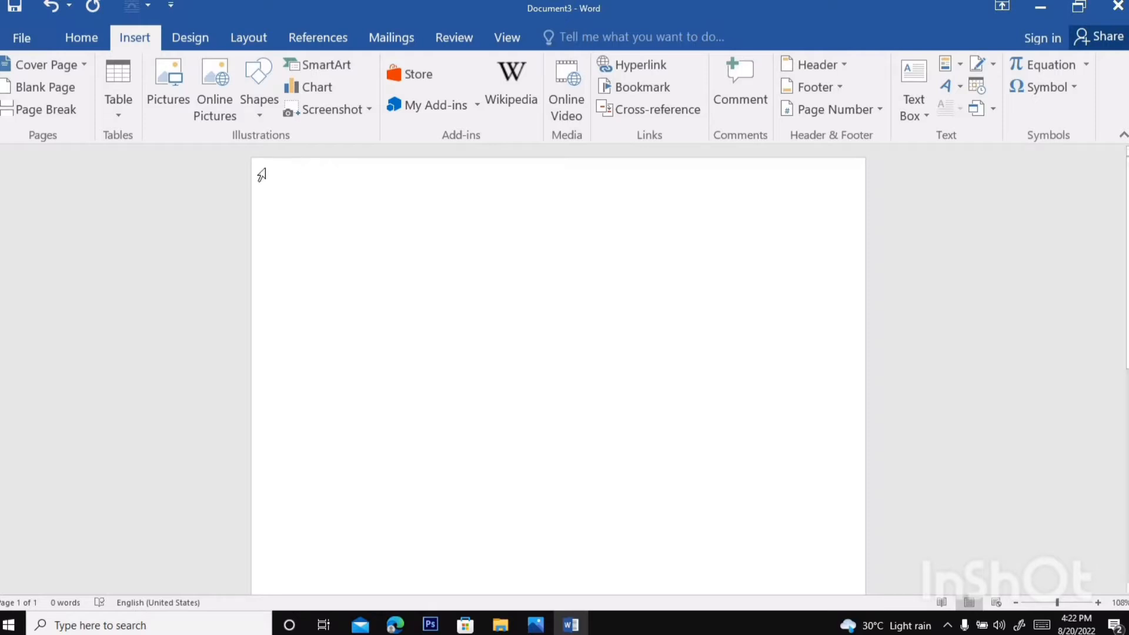
click(257, 89)
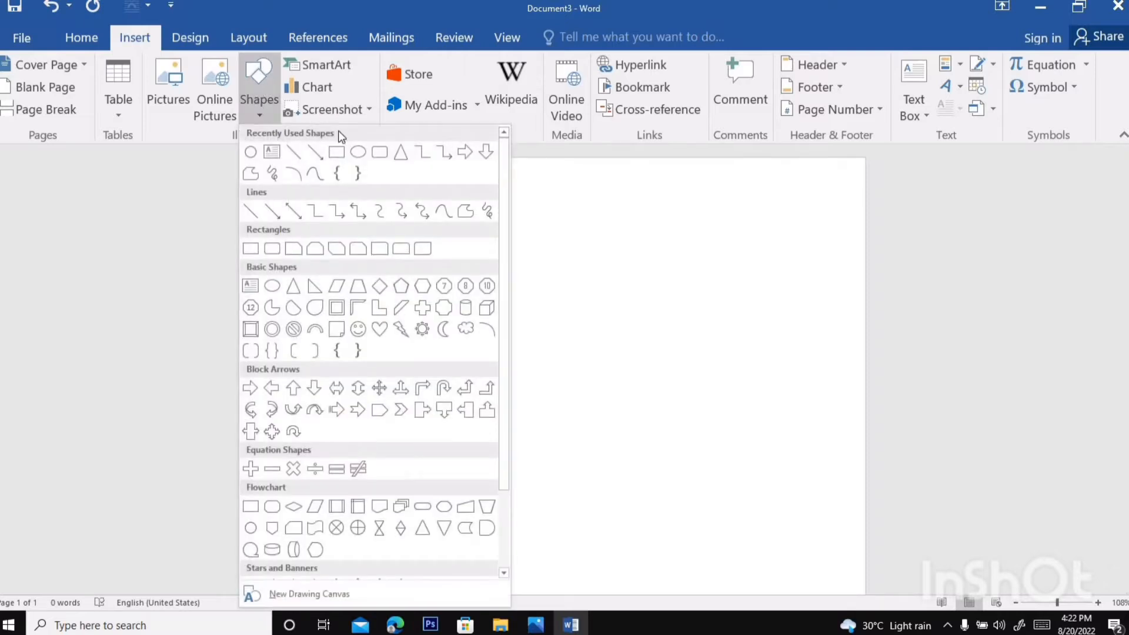
click(343, 152)
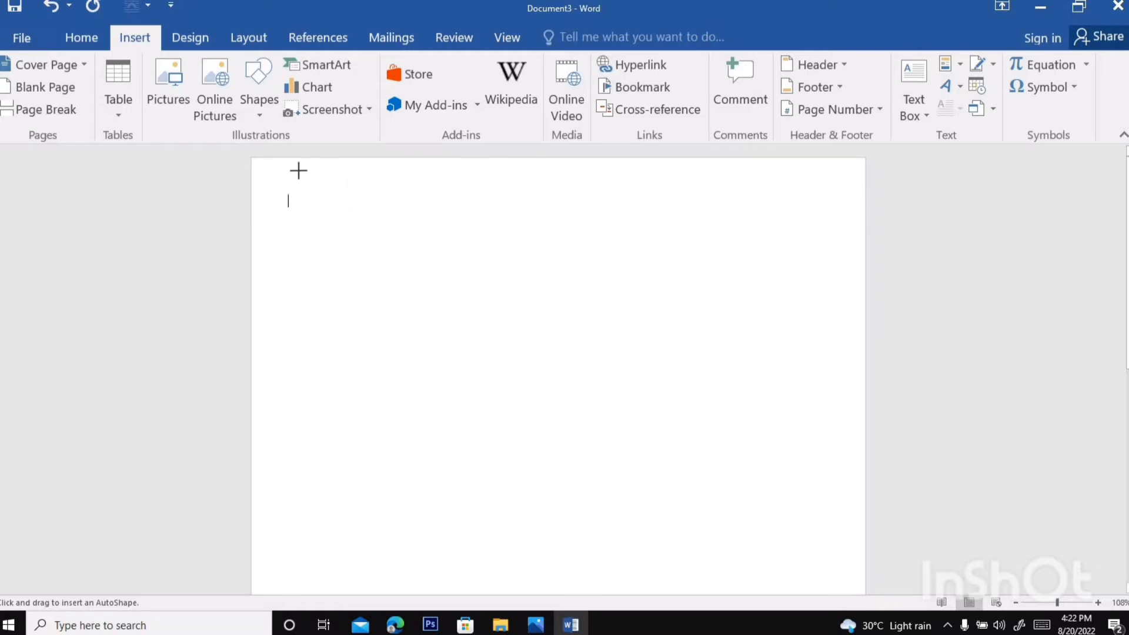
drag(299, 170, 476, 230)
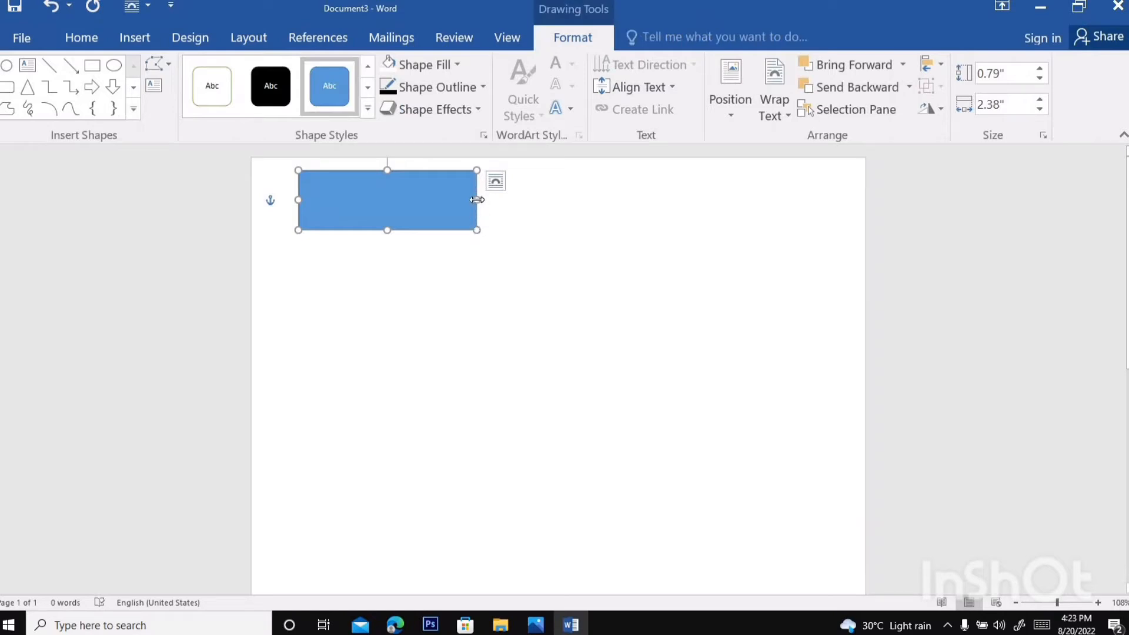
drag(476, 200, 838, 216)
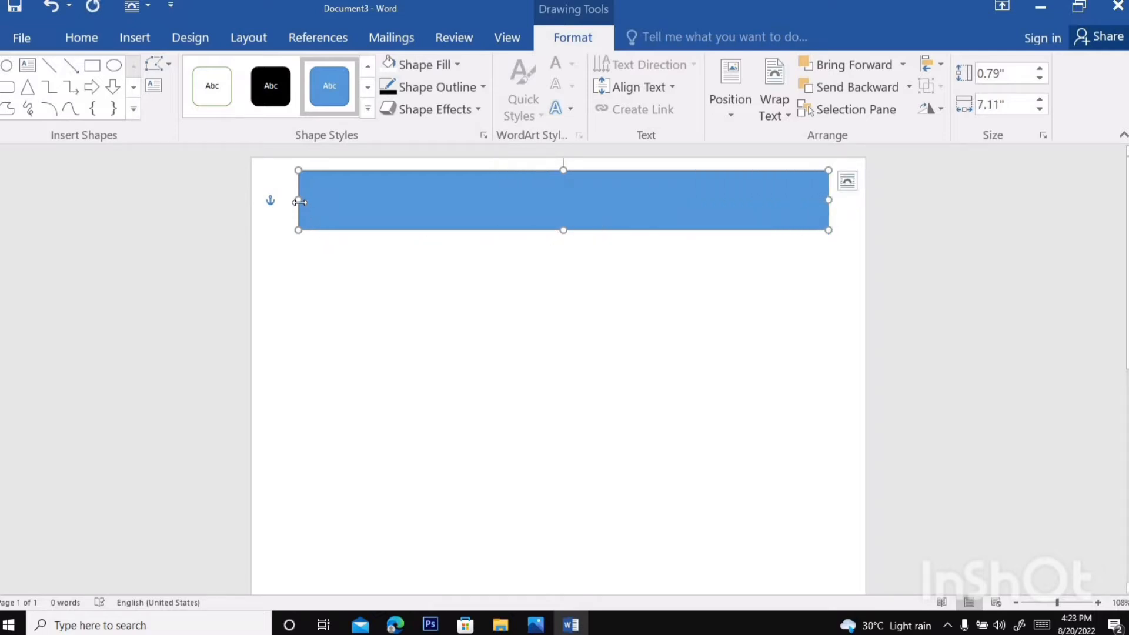
drag(299, 200, 288, 201)
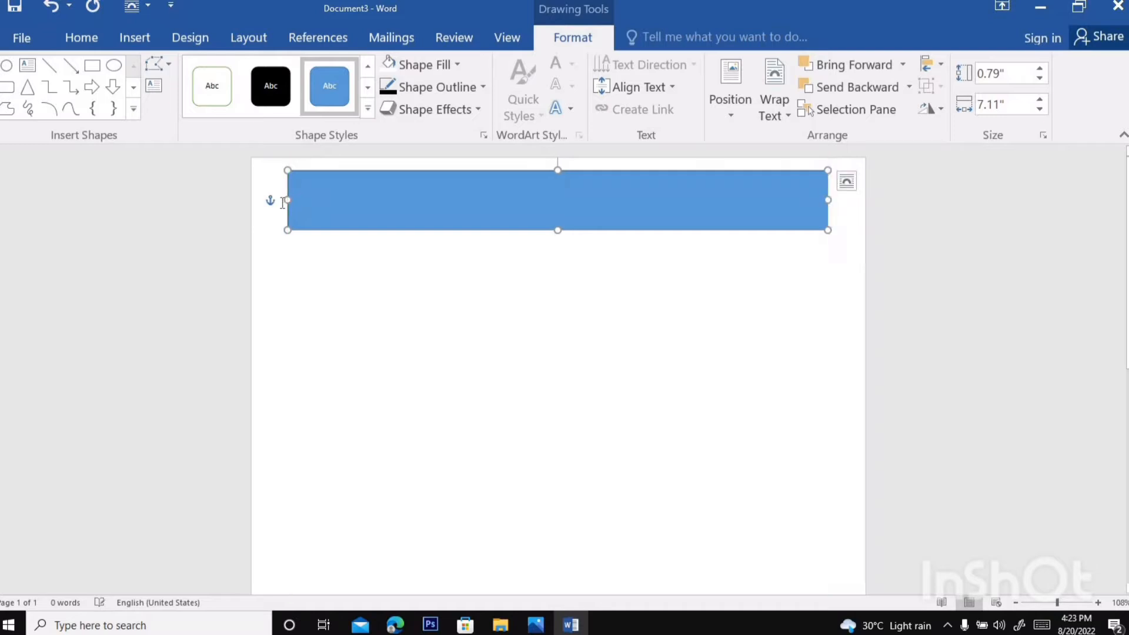
drag(557, 230, 559, 271)
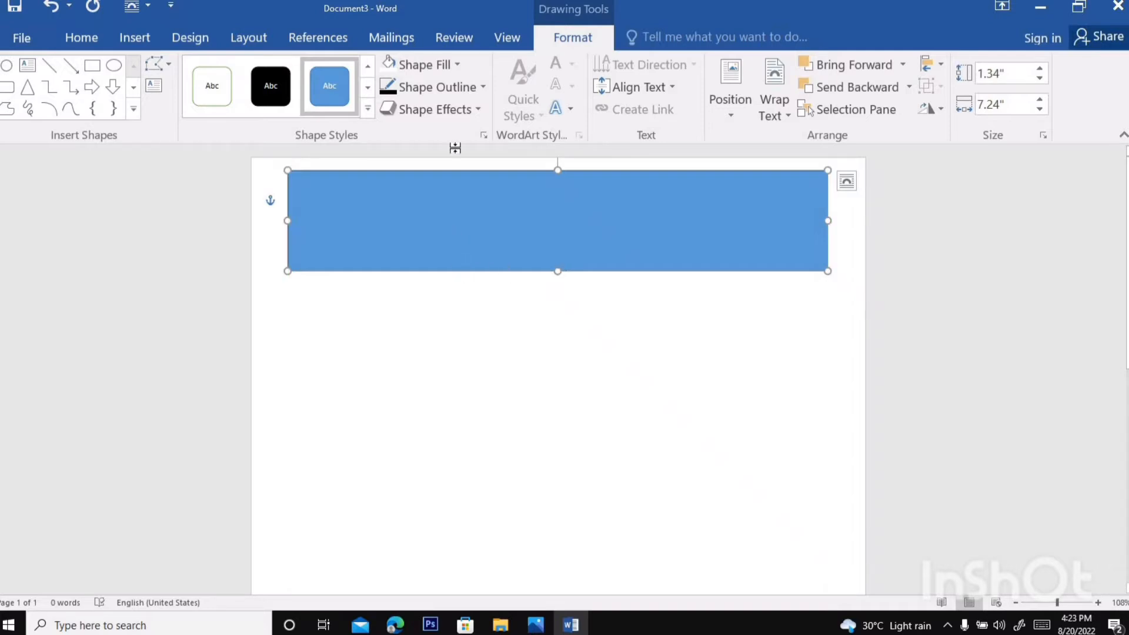
Give the rectangle a white fill and a blue outline with a weight of 2¼ pt.
click(457, 65)
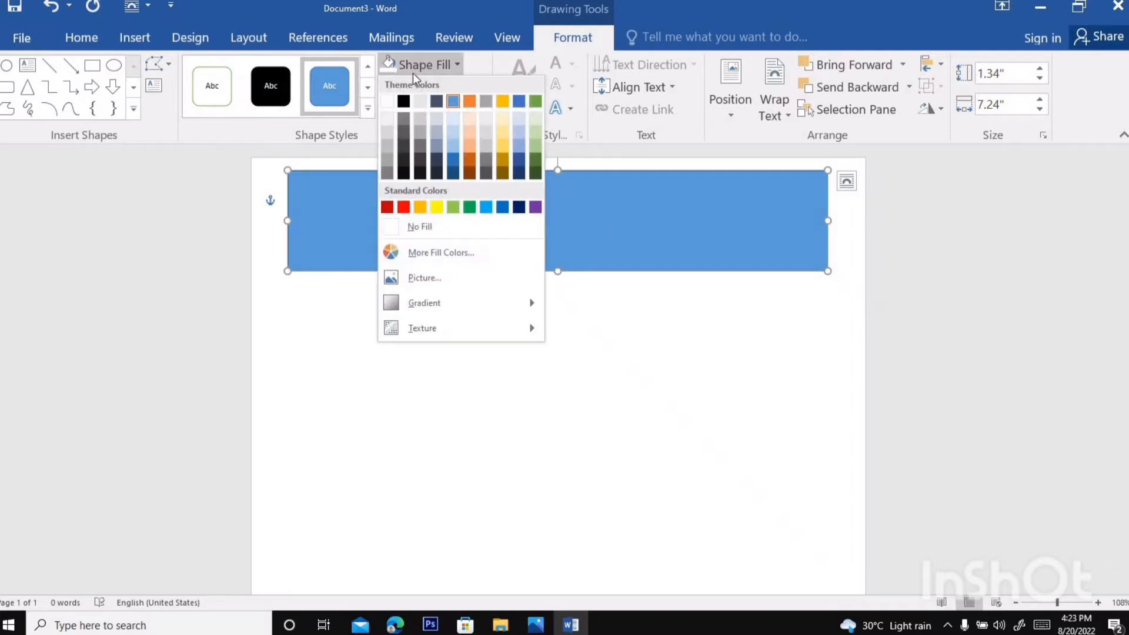
click(388, 100)
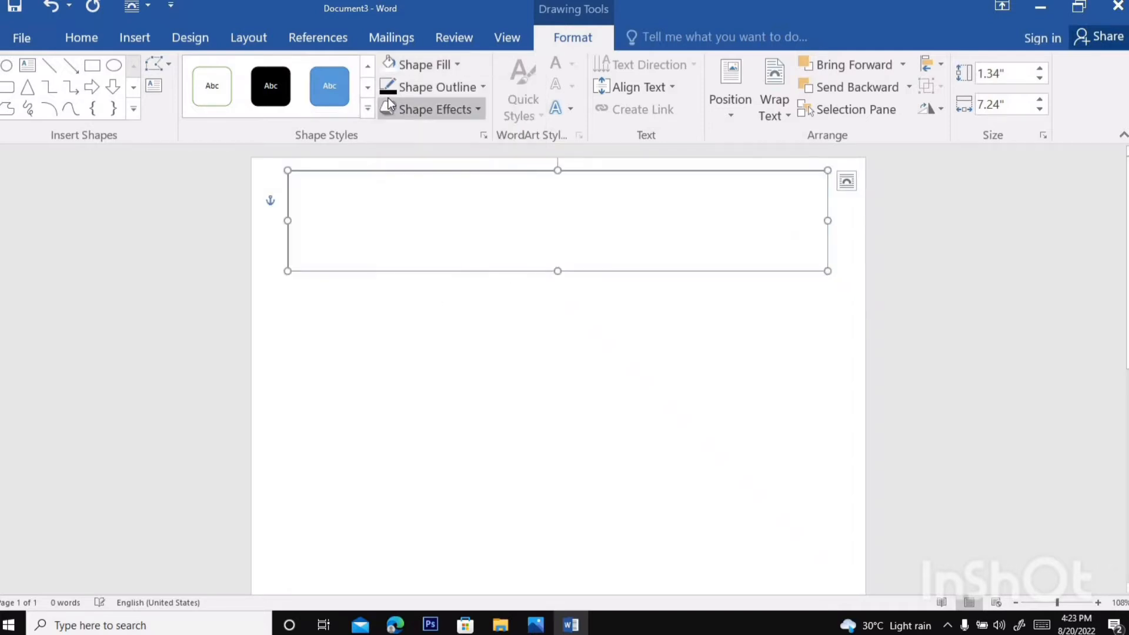
click(437, 88)
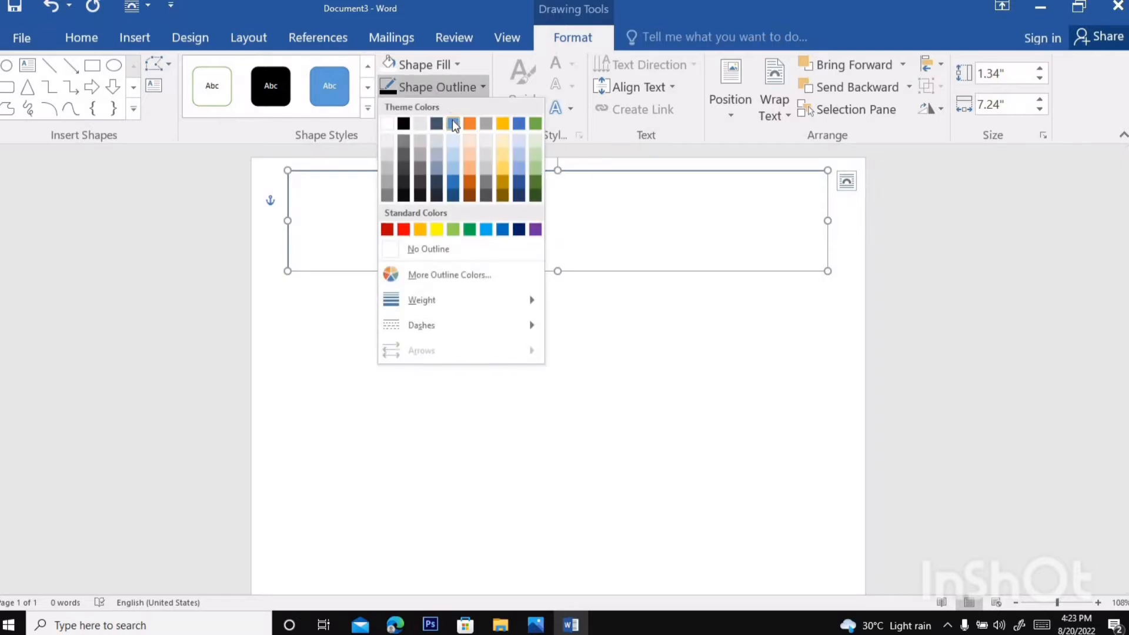
click(452, 123)
click(447, 90)
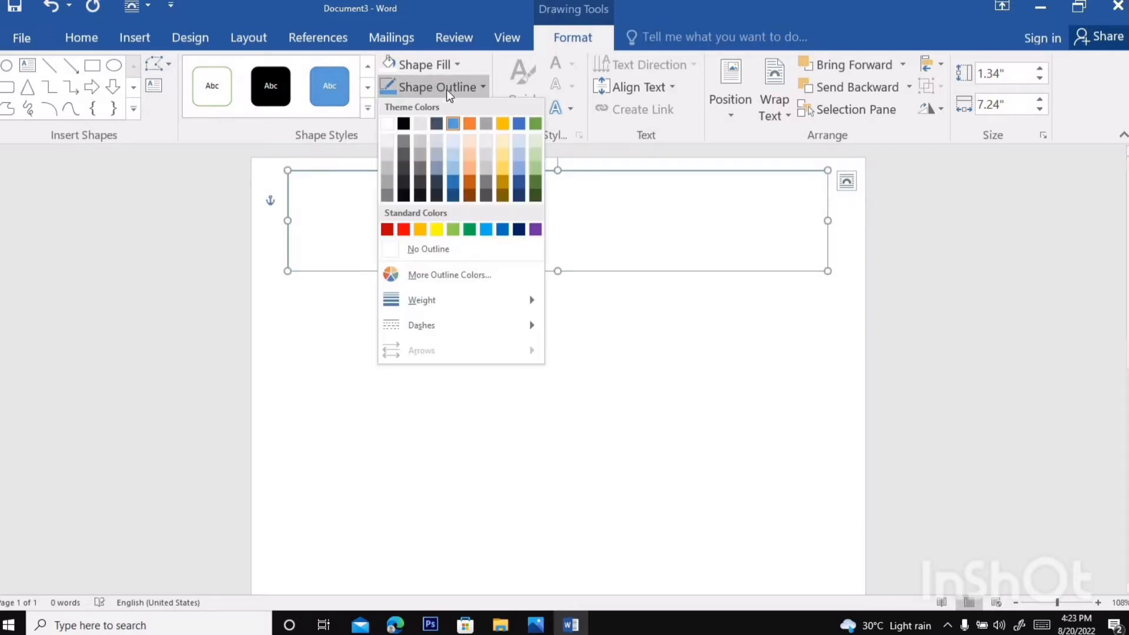
mouse_move(449, 298)
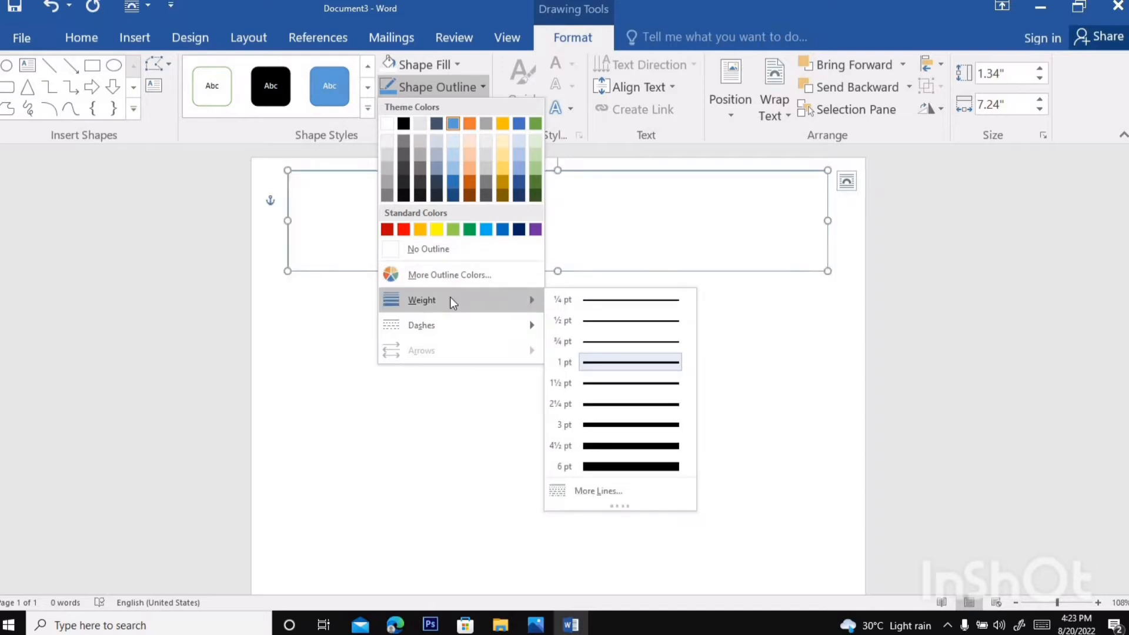
click(623, 403)
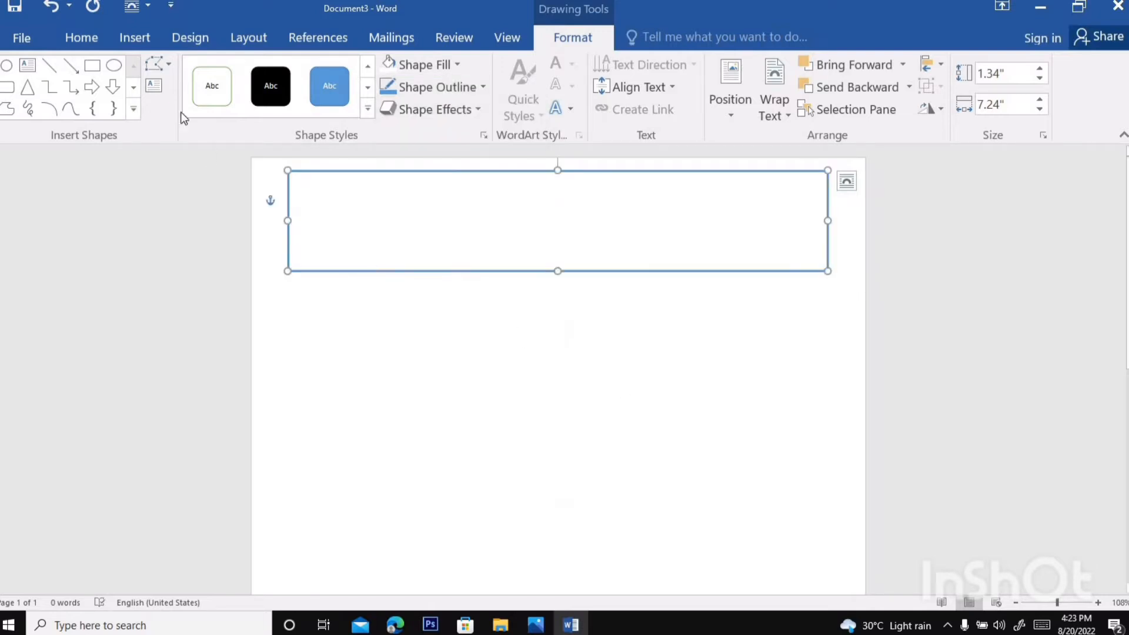
Draw a second rectangle about 2.59" wide over the outlined box's left end and fit its height to about 1.33".
click(125, 34)
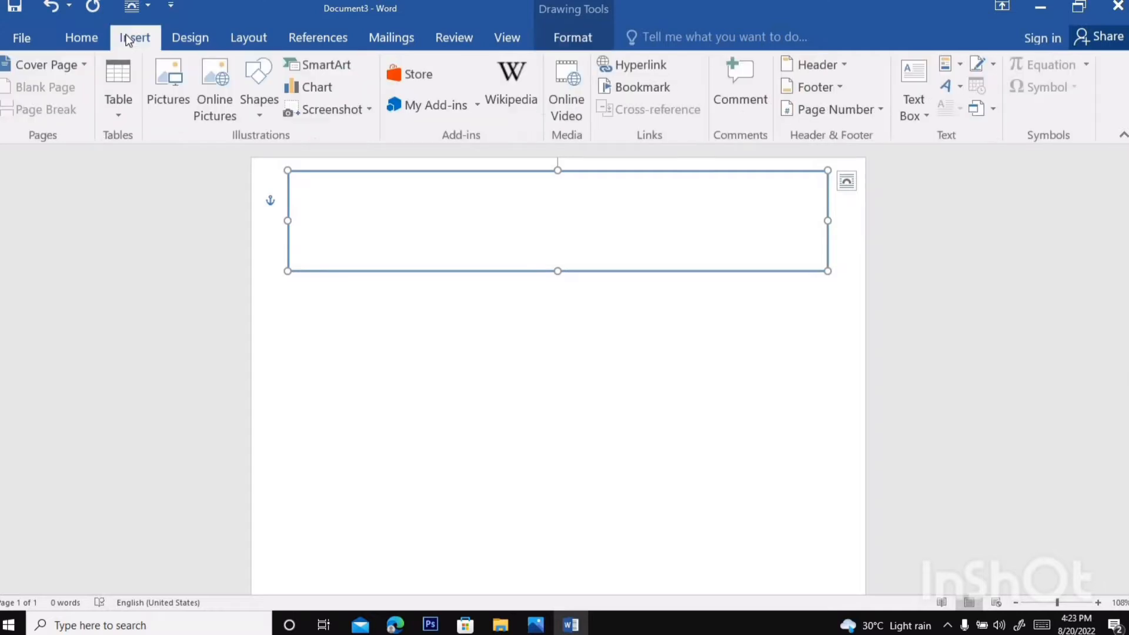
click(253, 80)
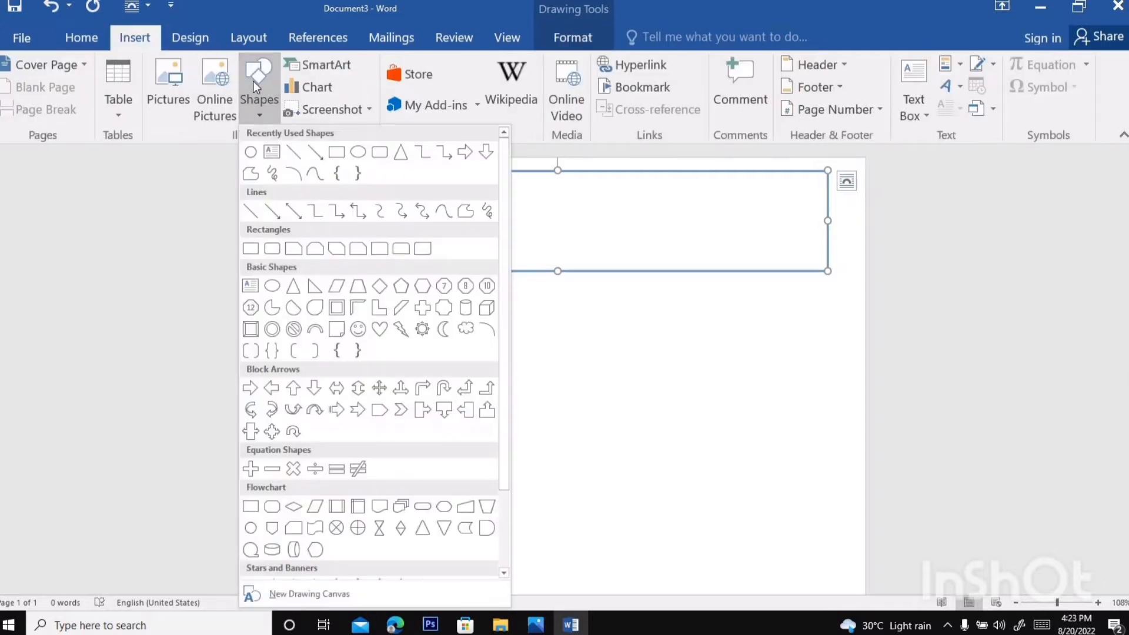
click(336, 153)
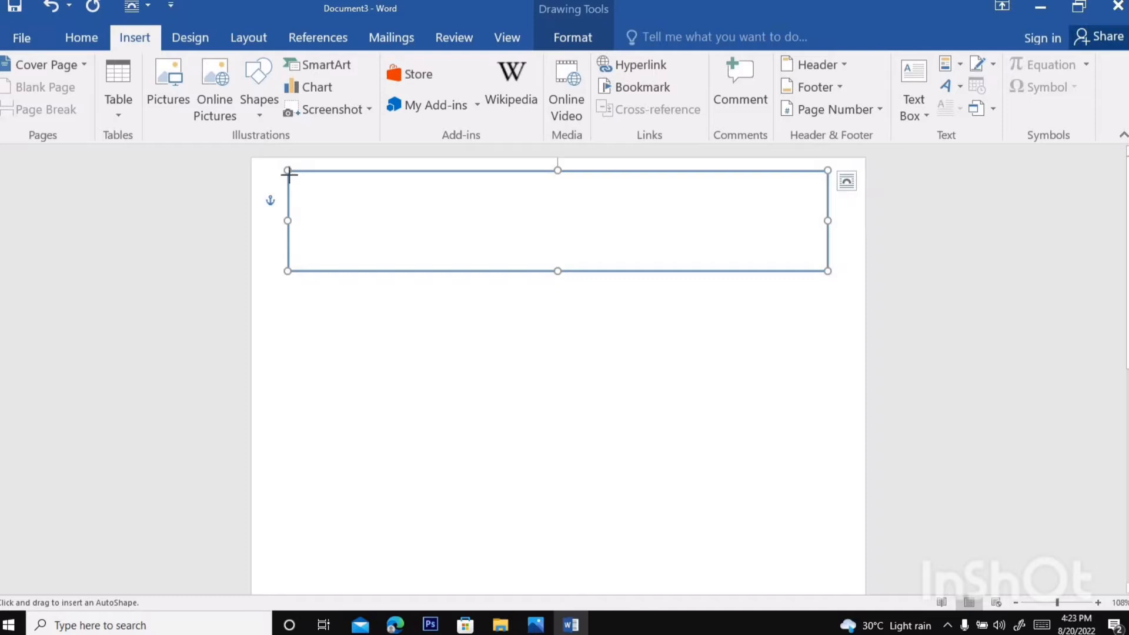
drag(289, 174, 482, 259)
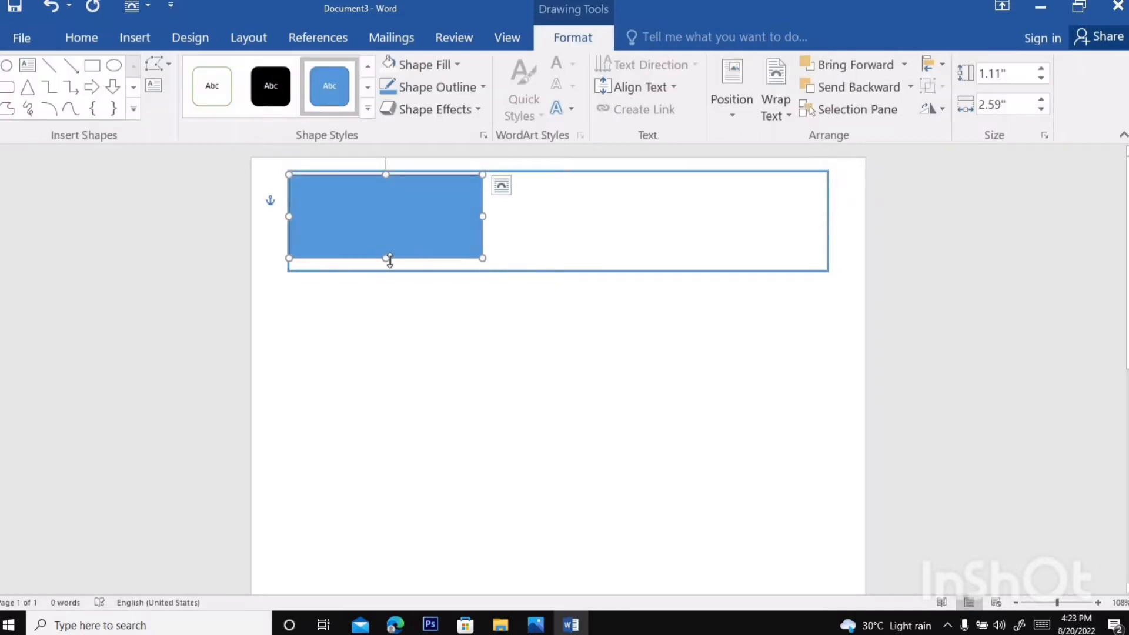
drag(386, 259, 386, 272)
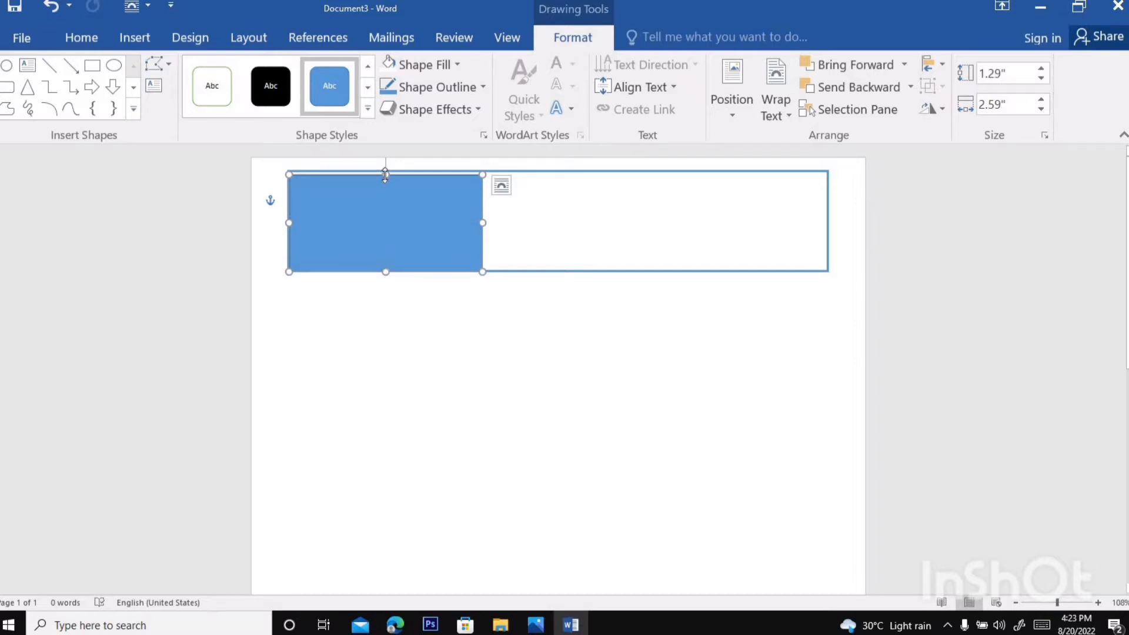
drag(385, 174, 385, 171)
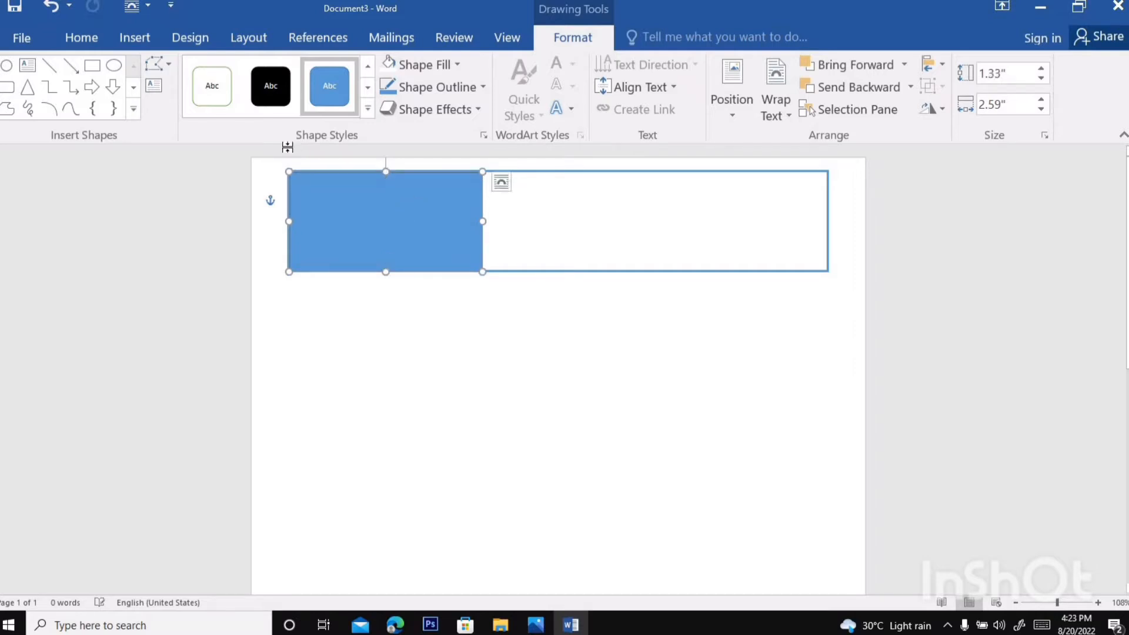
Edit the blue rectangle's points, pulling its upper-right corner inward and down and adding a top-edge point to form a curved slope.
click(167, 66)
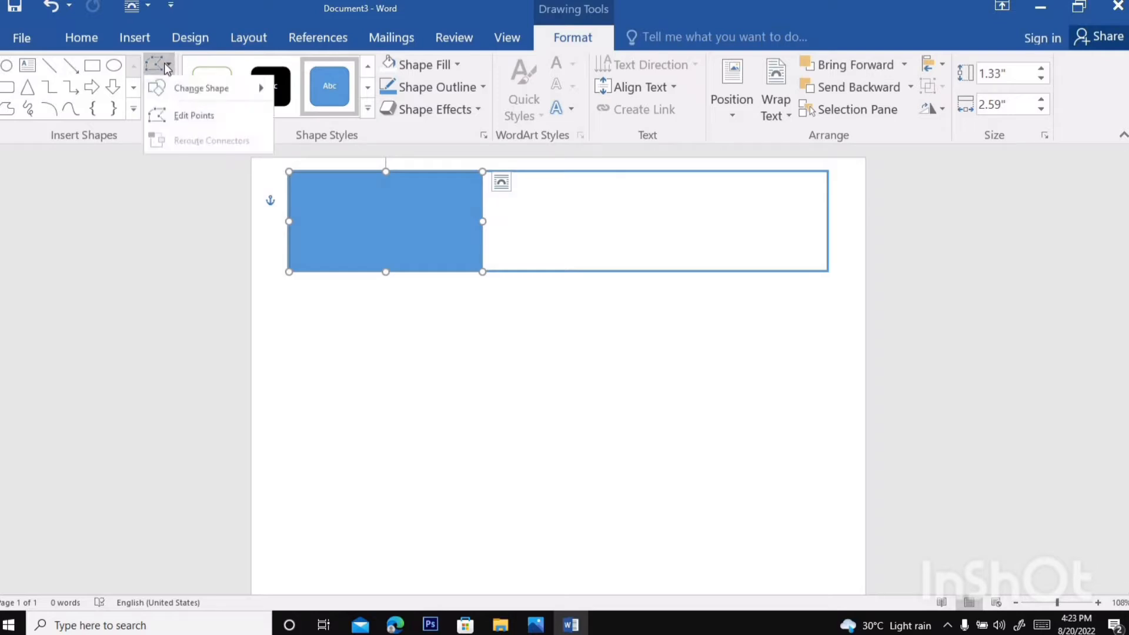
click(182, 117)
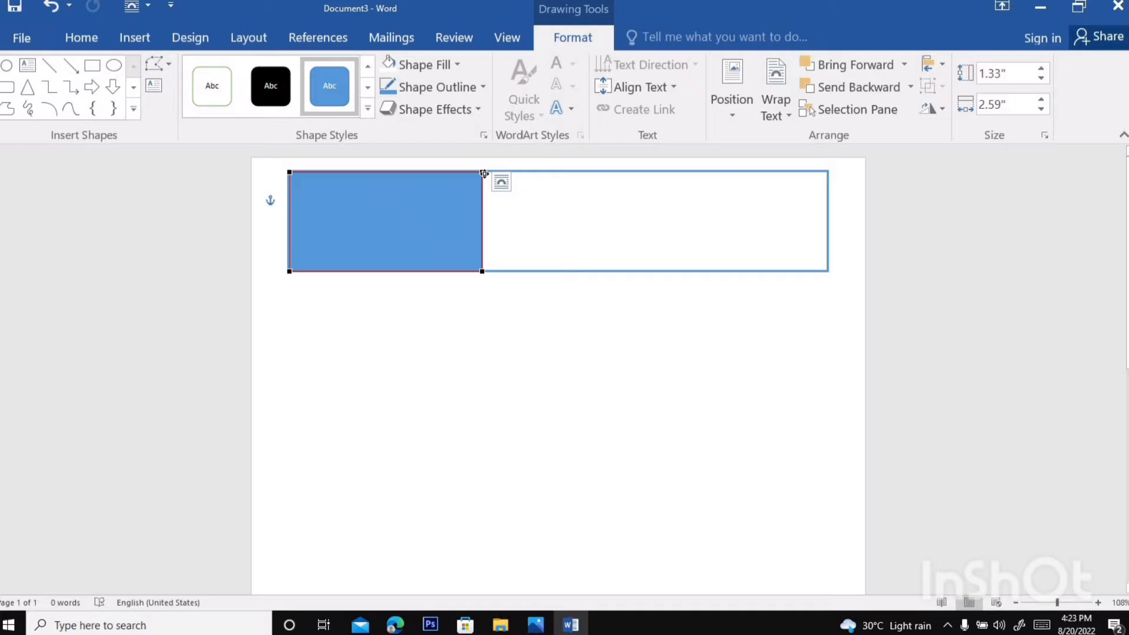
drag(481, 175, 449, 151)
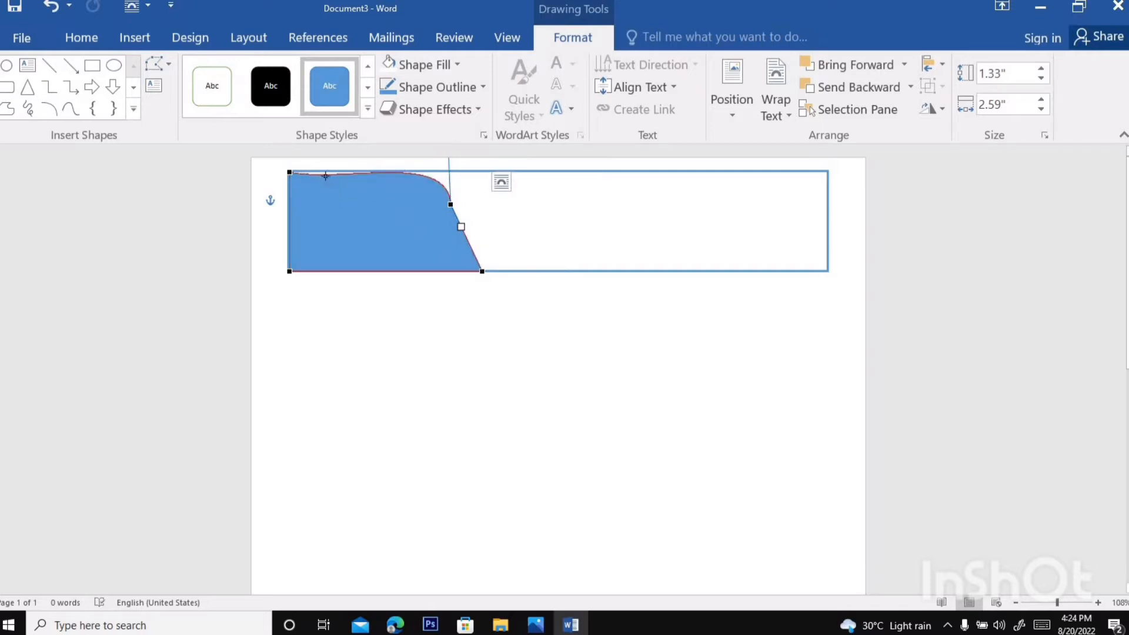
drag(325, 175, 382, 163)
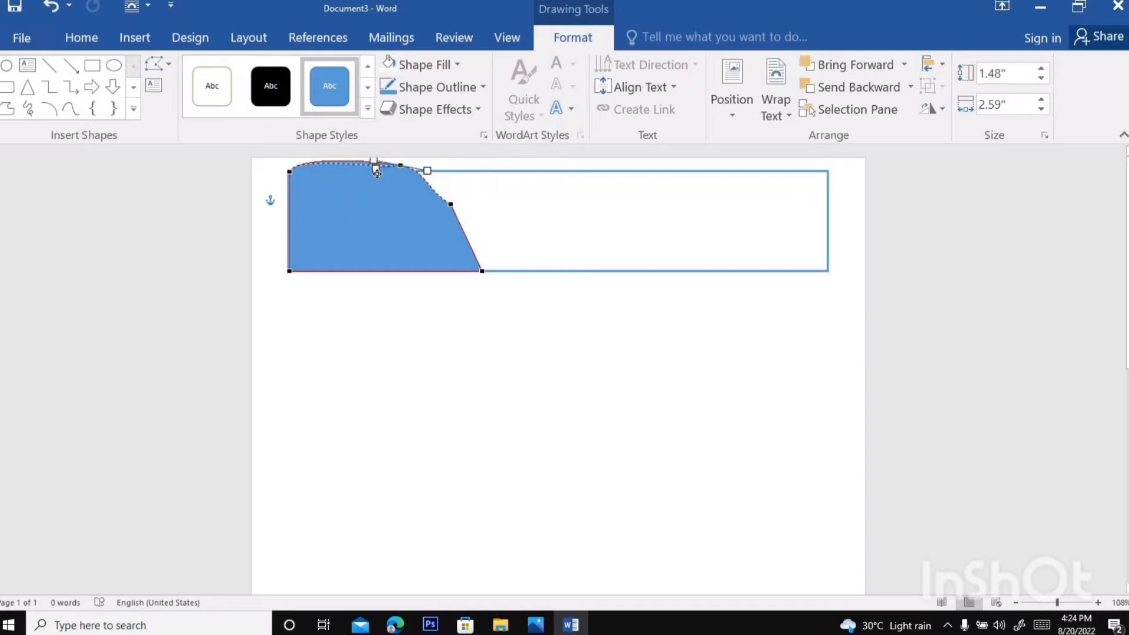
drag(374, 162, 378, 173)
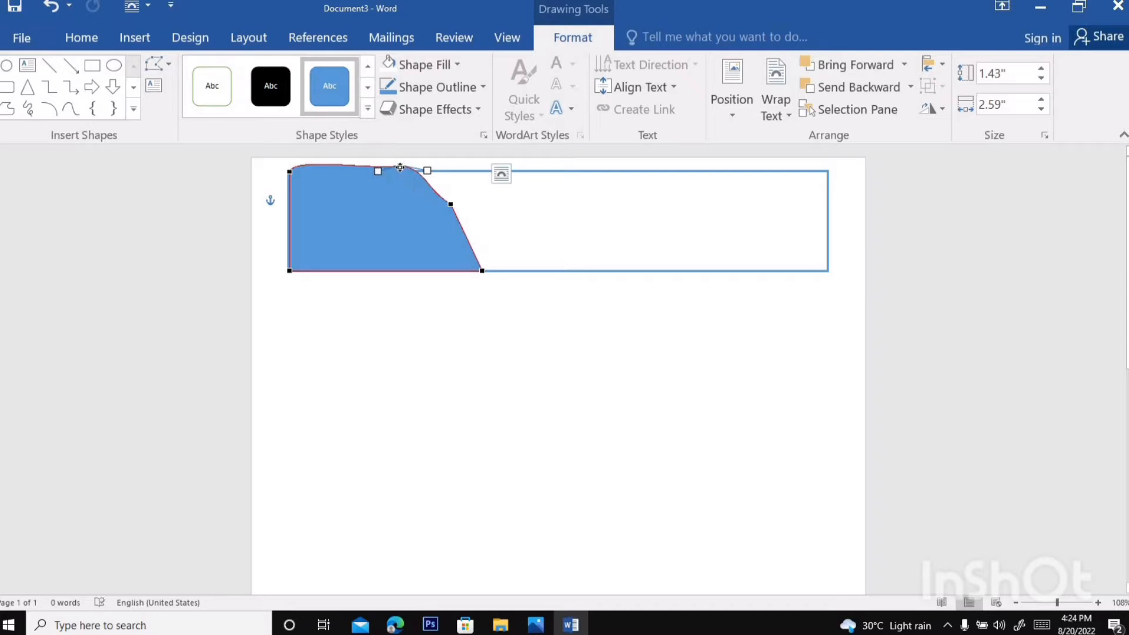
click(400, 168)
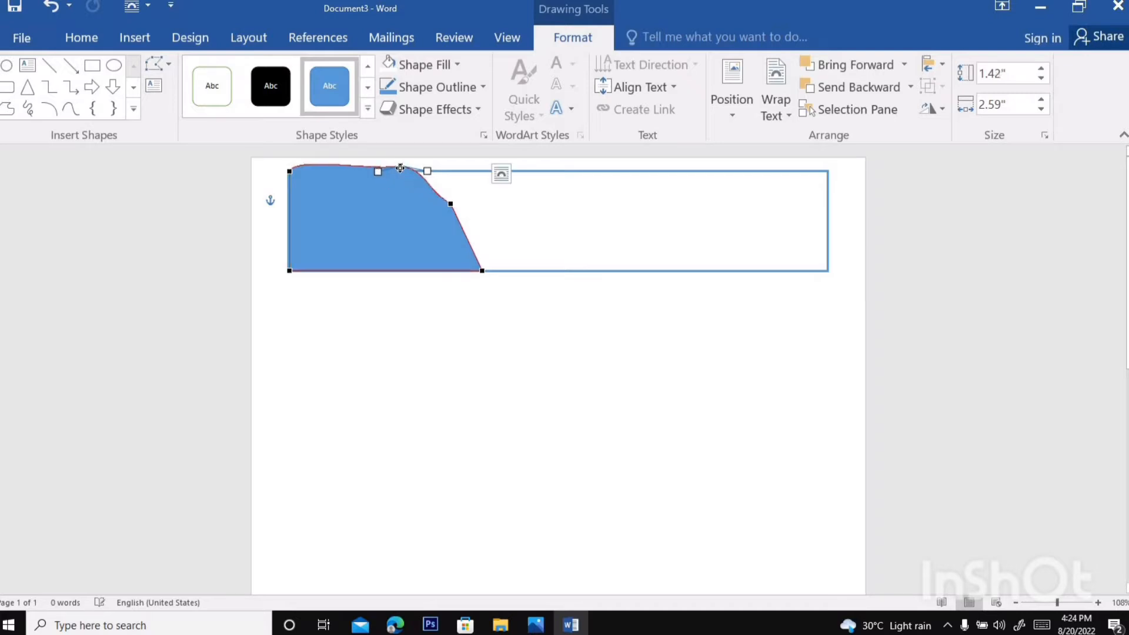
Remove the curved blue shape's outline and draw an oval about 1.08" wide and 0.97" high on it.
click(448, 83)
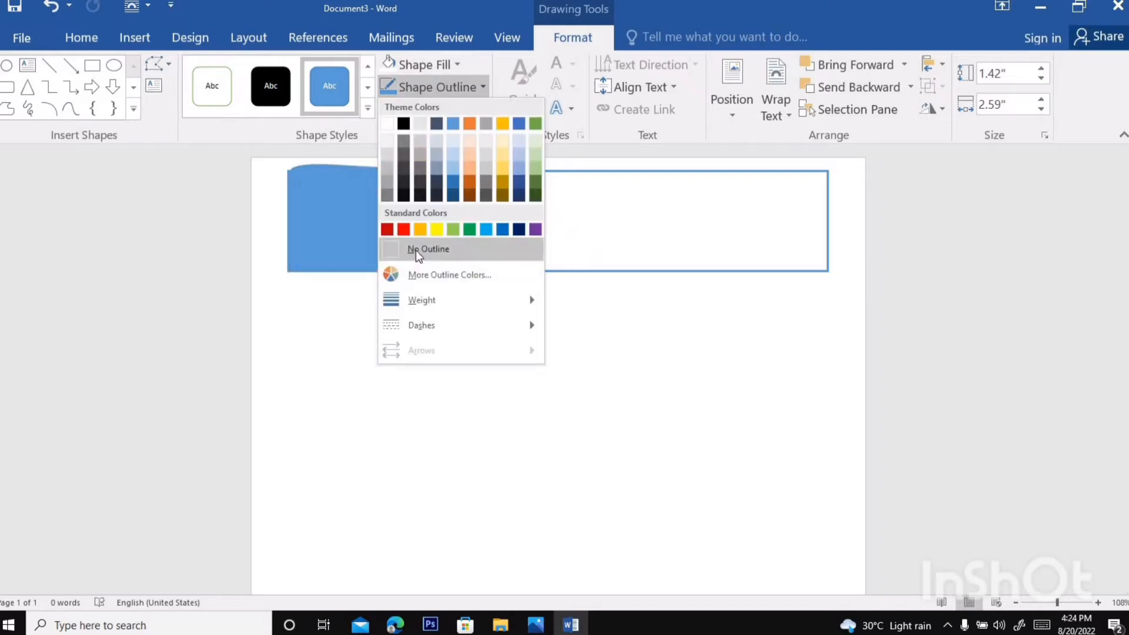
click(415, 249)
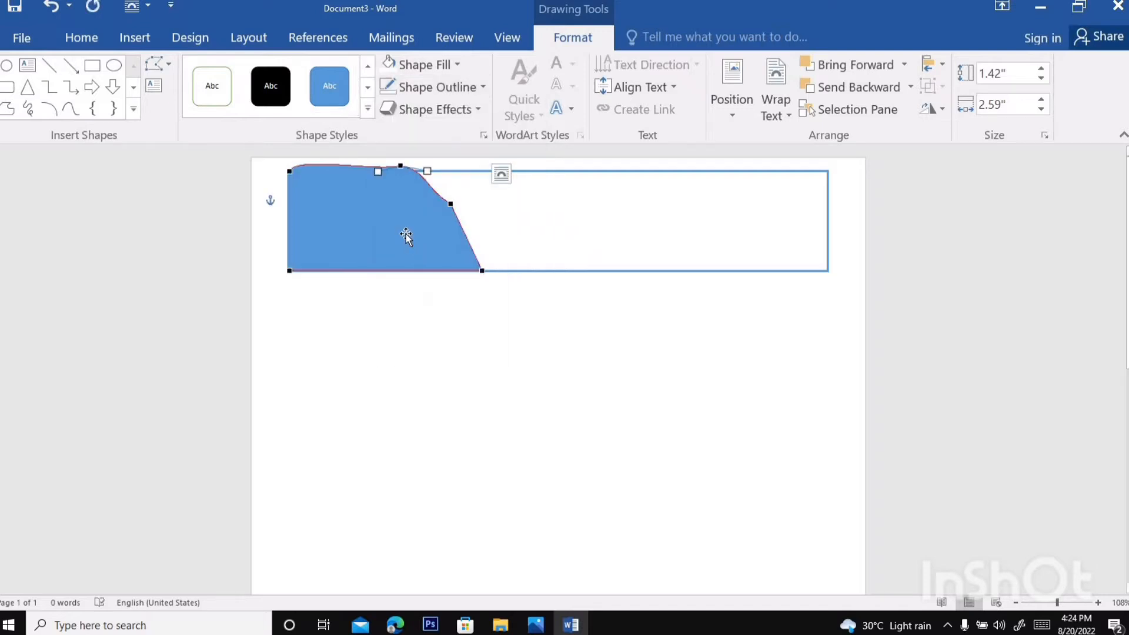
click(140, 36)
click(257, 76)
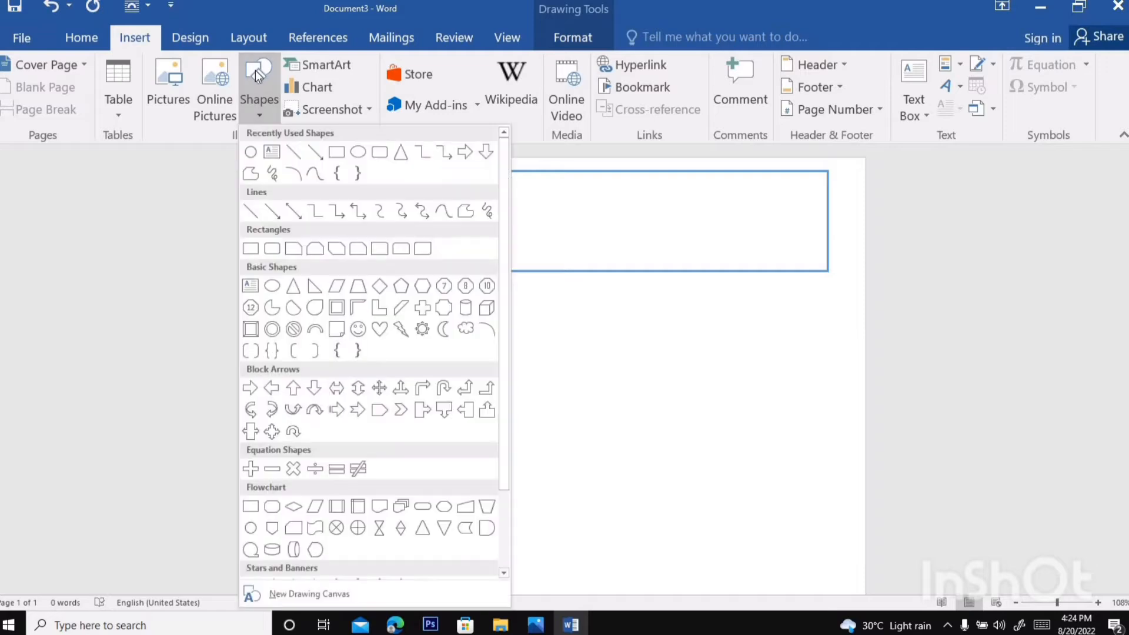
click(252, 152)
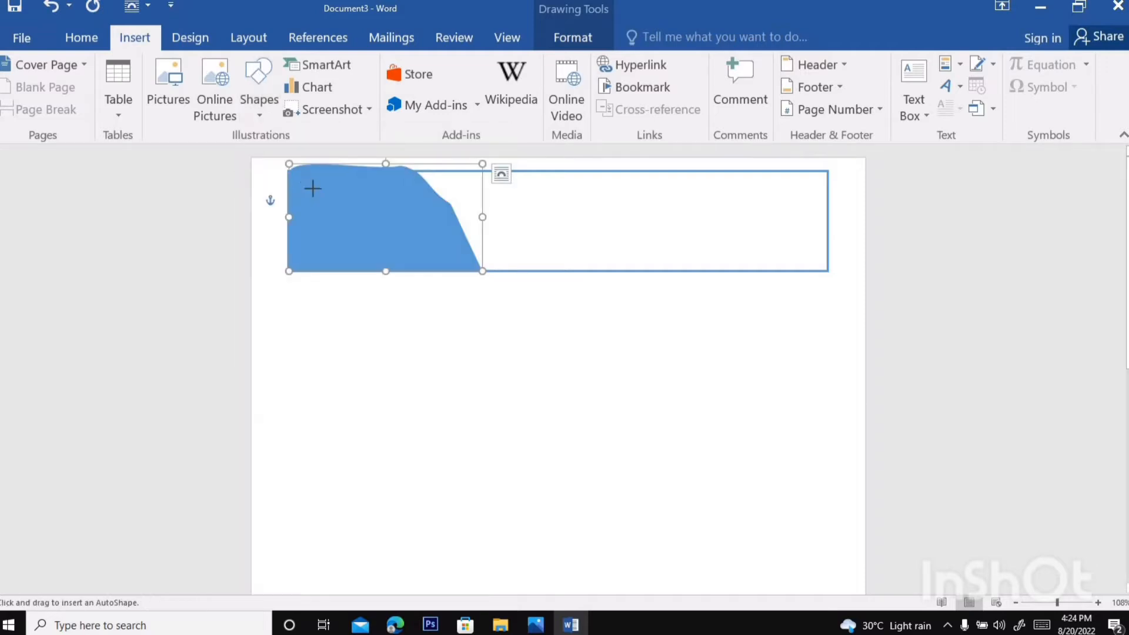
mouse_move(362, 177)
mouse_down()
mouse_move(312, 216)
mouse_move(337, 255)
mouse_move(282, 251)
mouse_move(360, 224)
mouse_up()
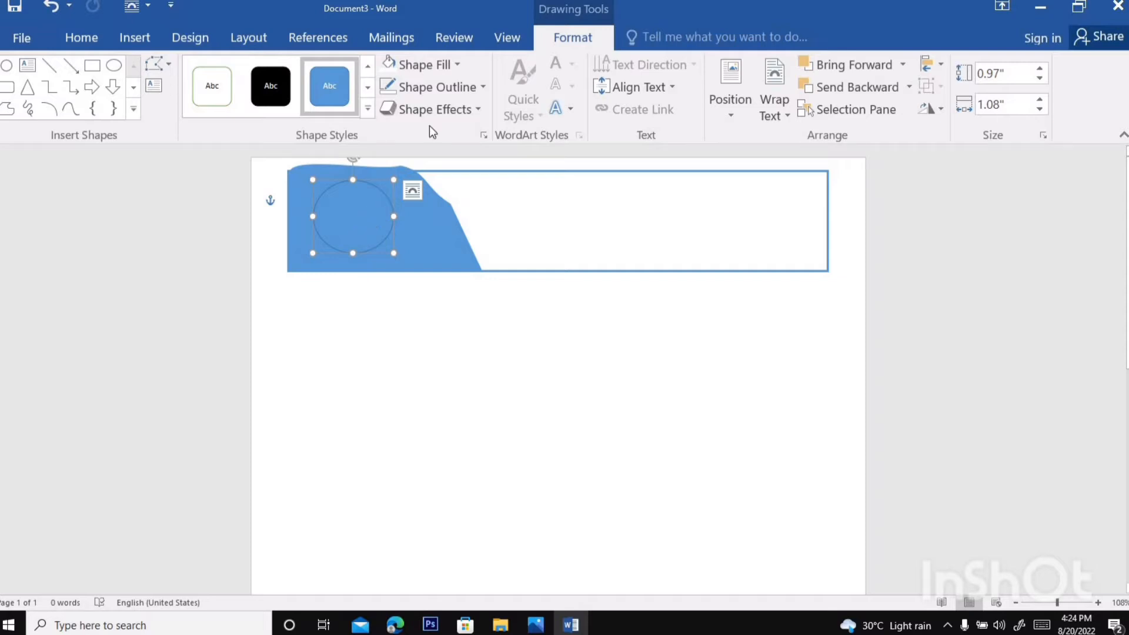
Fill the oval with the picture file "nca logo" from the Images folder.
click(439, 70)
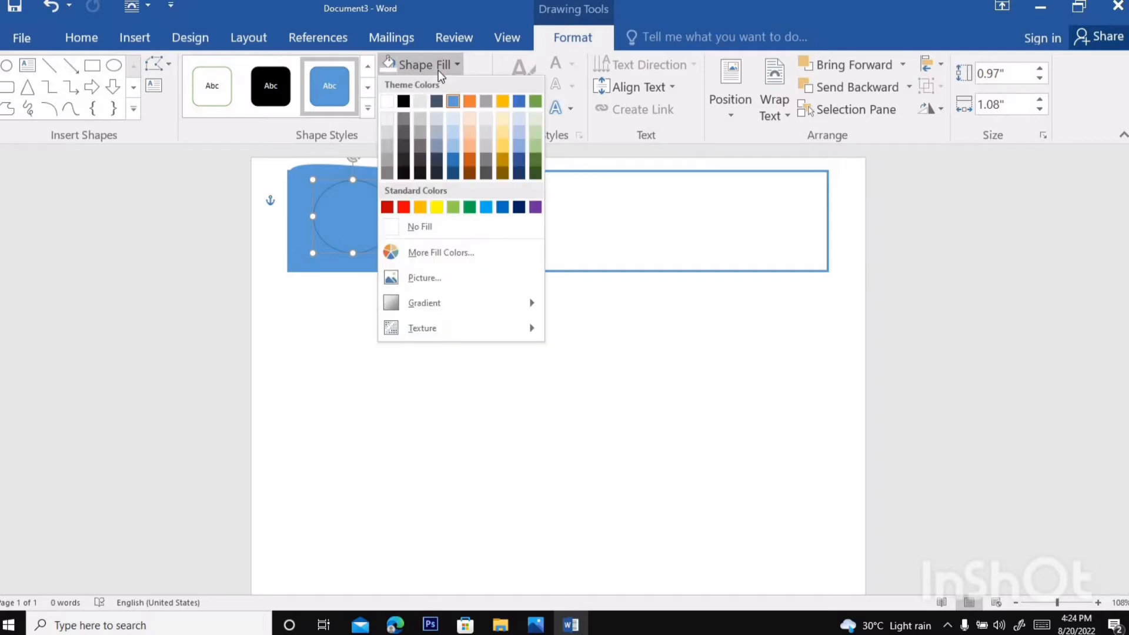
click(439, 277)
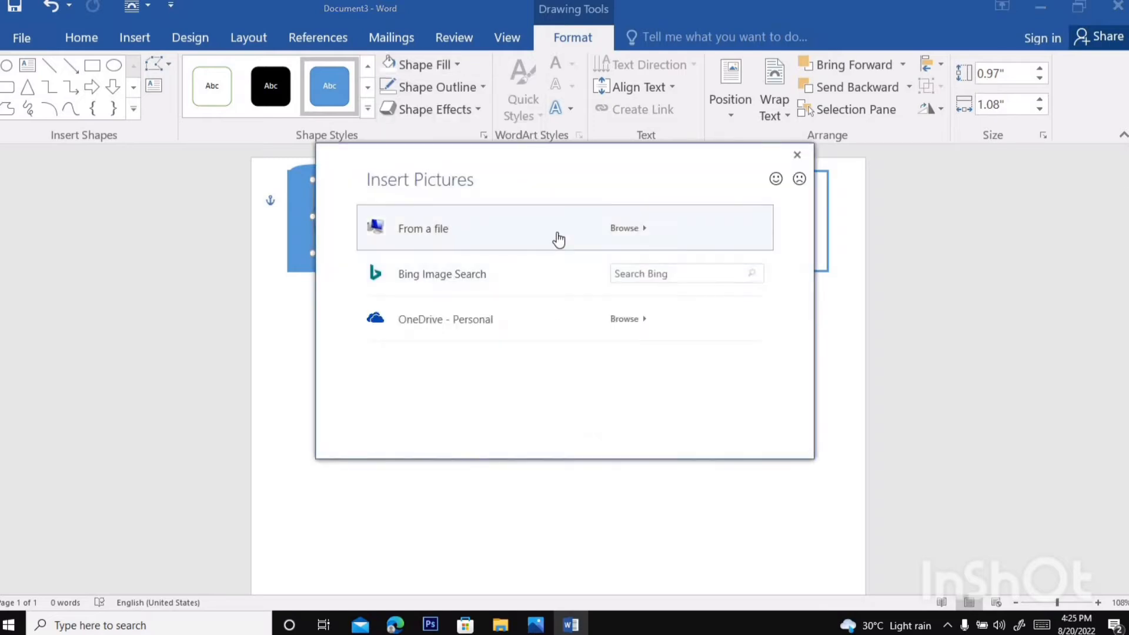
click(556, 232)
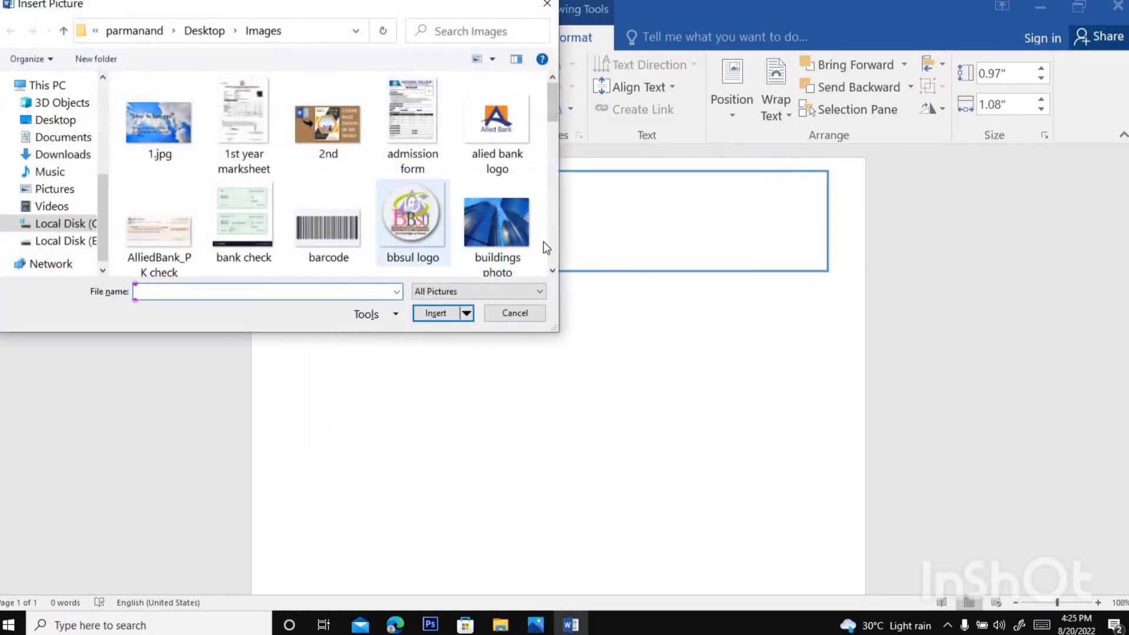
click(552, 270)
click(552, 270)
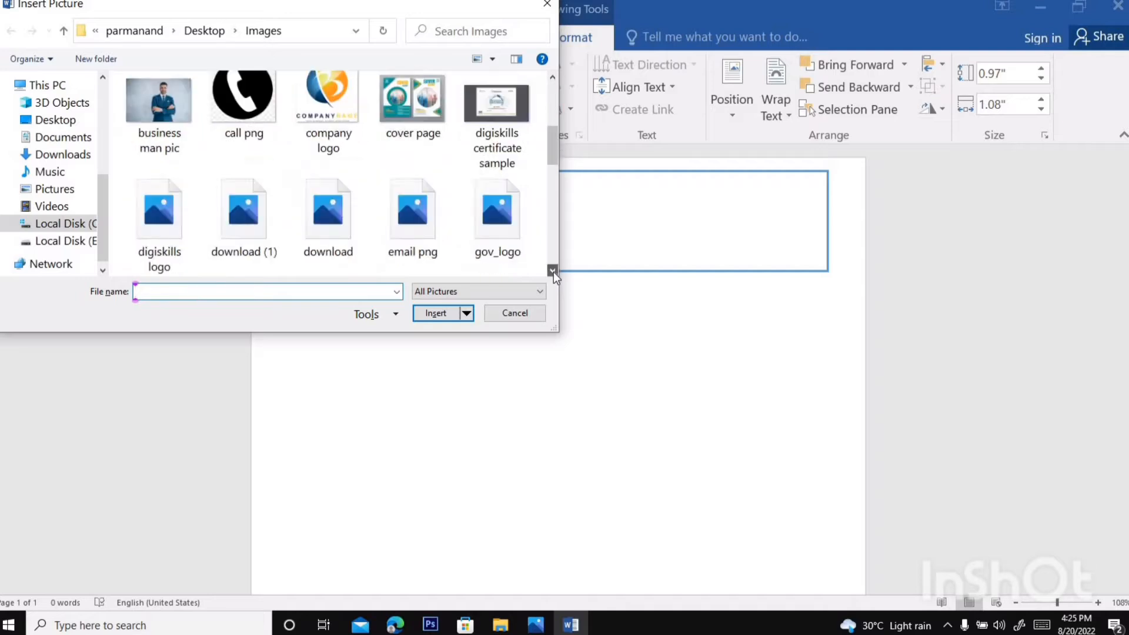
click(553, 270)
click(553, 270)
click(553, 271)
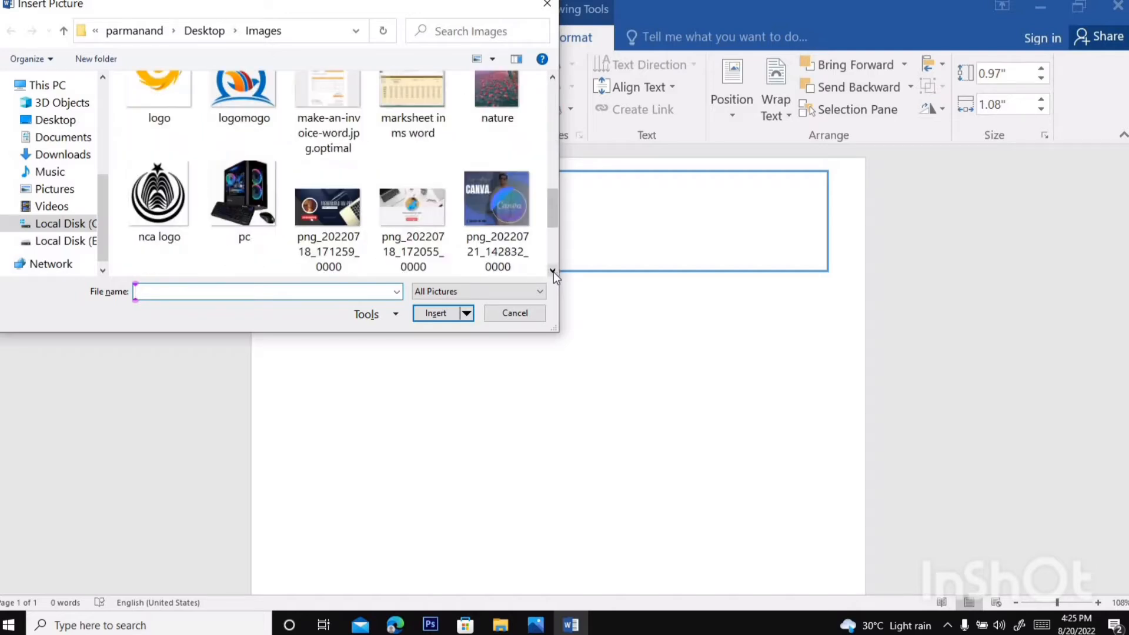
click(164, 184)
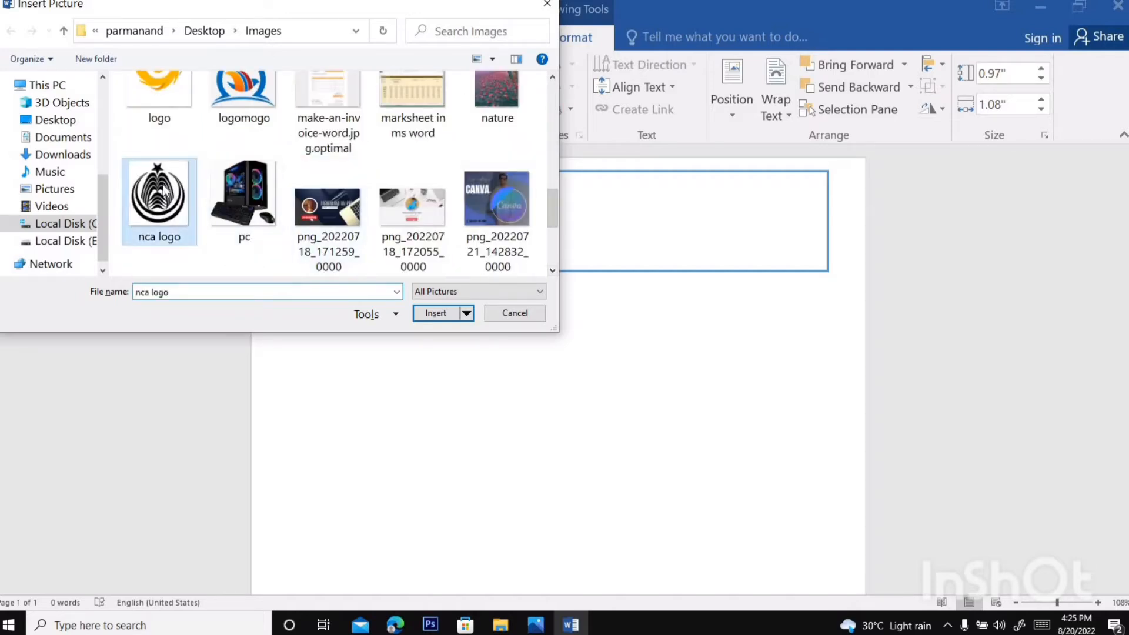
click(424, 312)
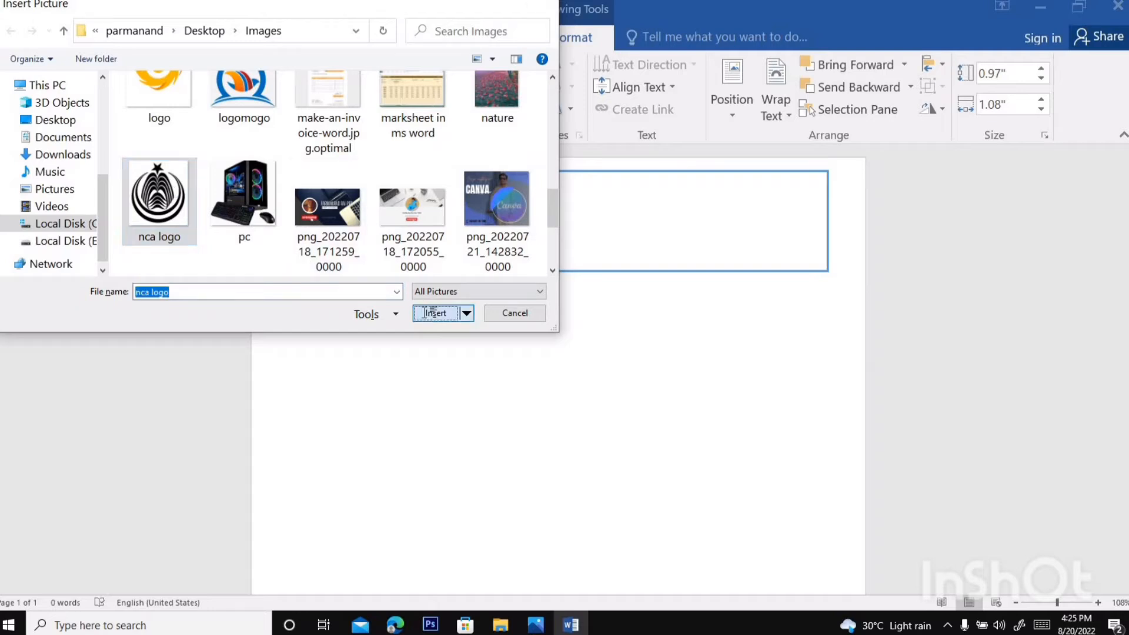
click(390, 303)
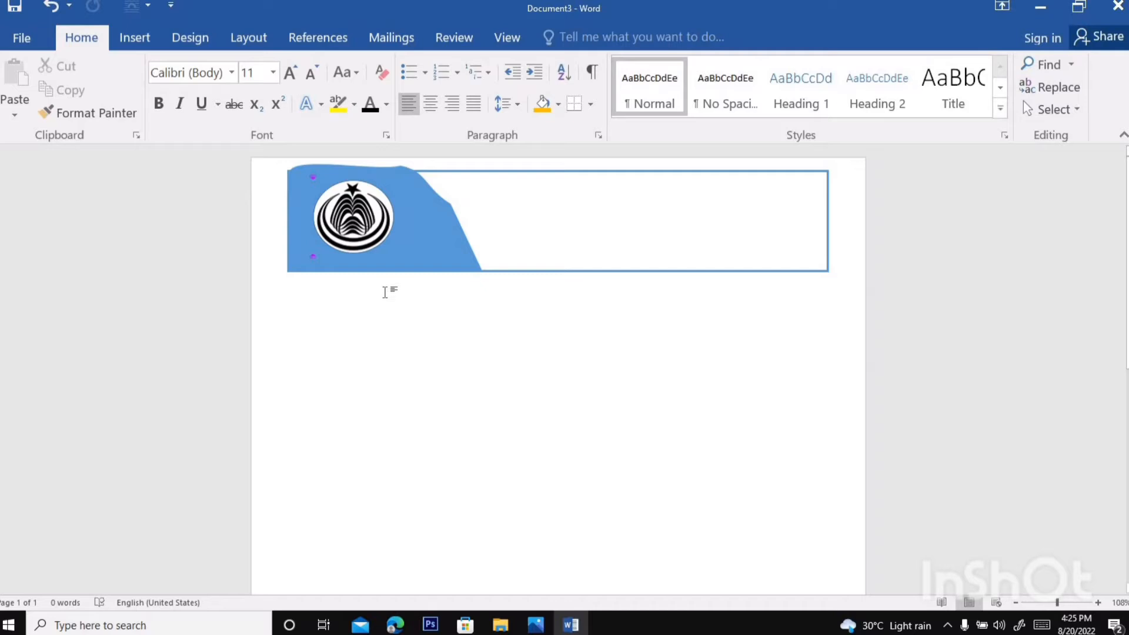
Give the logo oval a yellow outline with a weight of 3 pt.
click(369, 228)
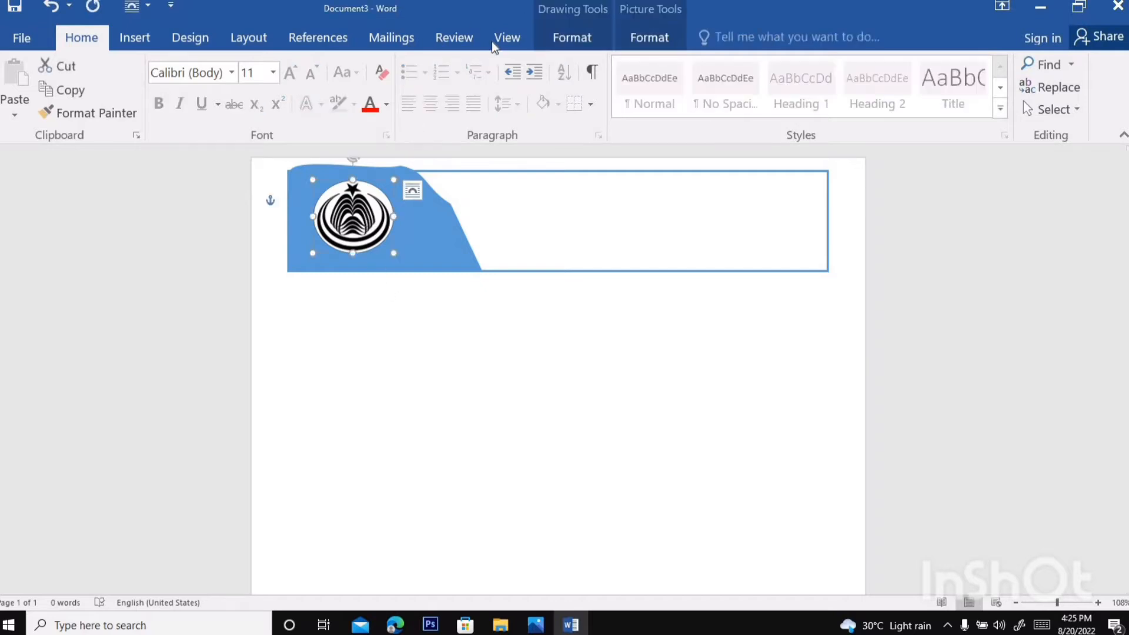
click(566, 41)
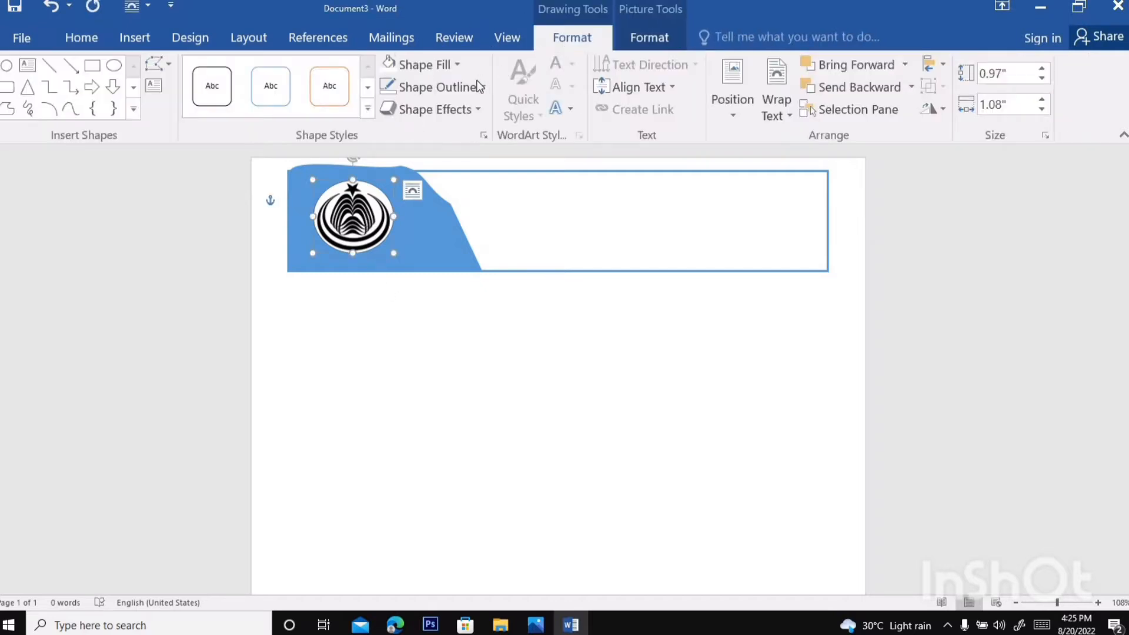
click(463, 88)
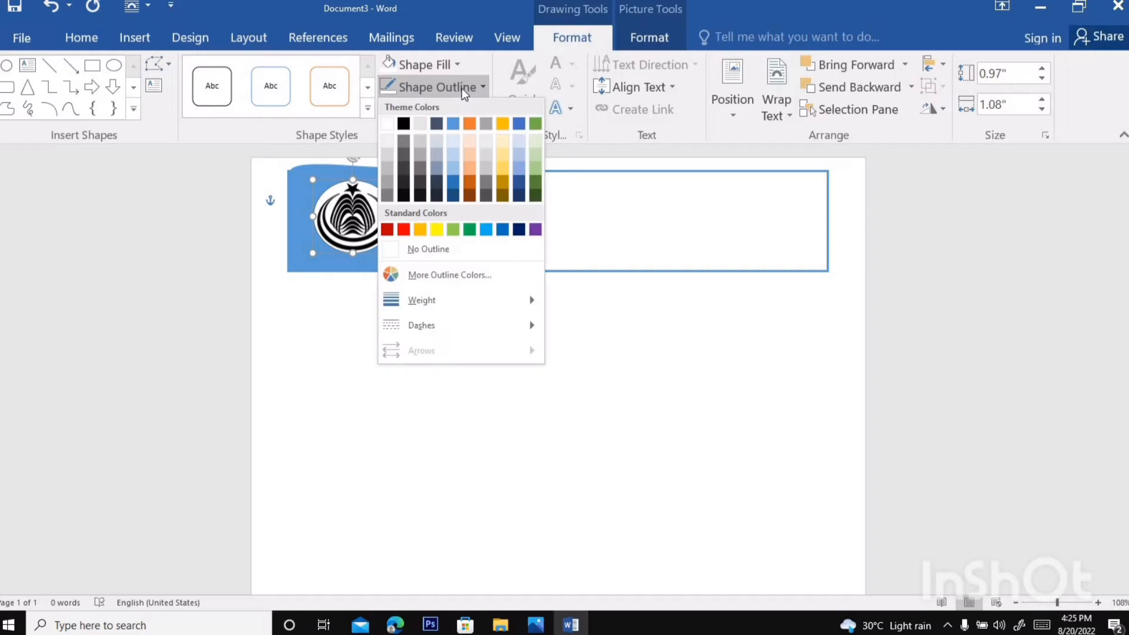
click(436, 229)
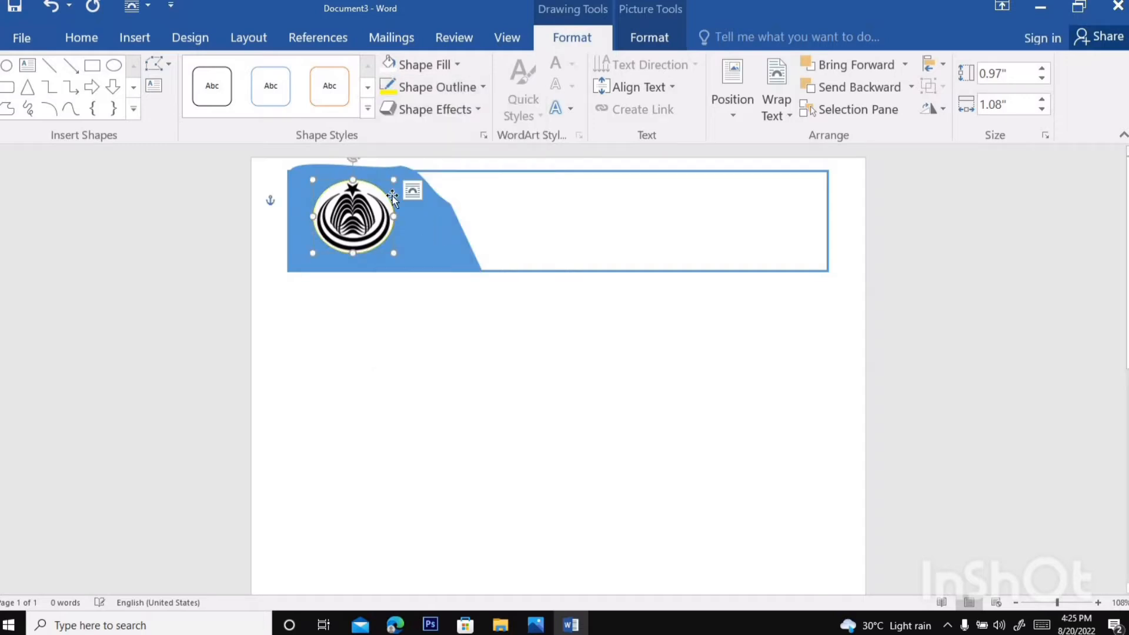
click(451, 88)
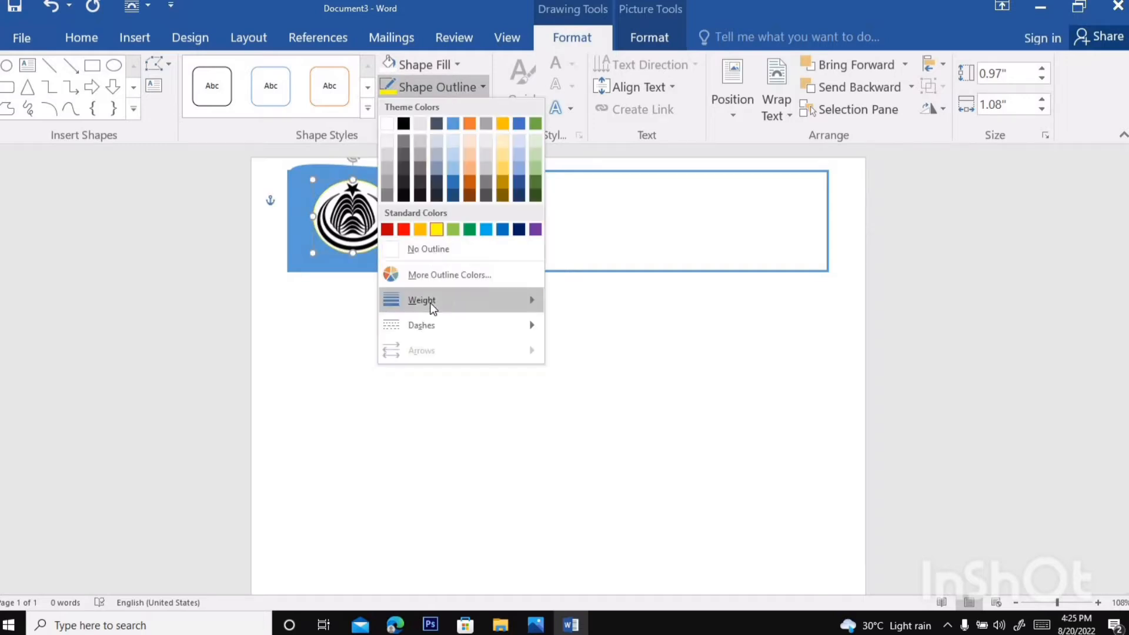
mouse_move(429, 302)
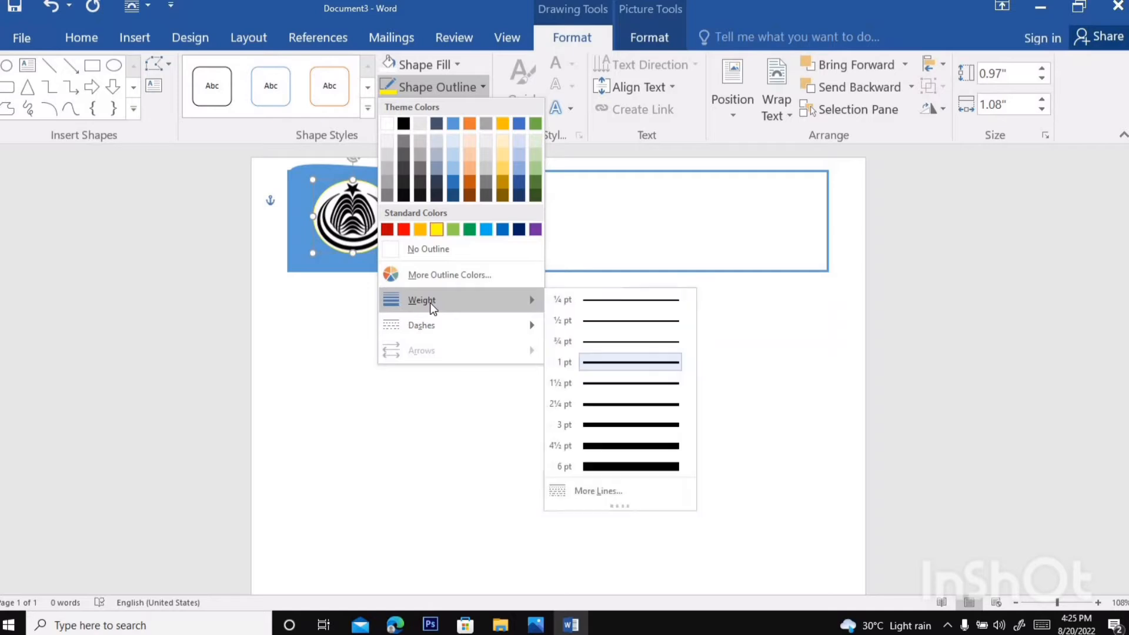
click(611, 418)
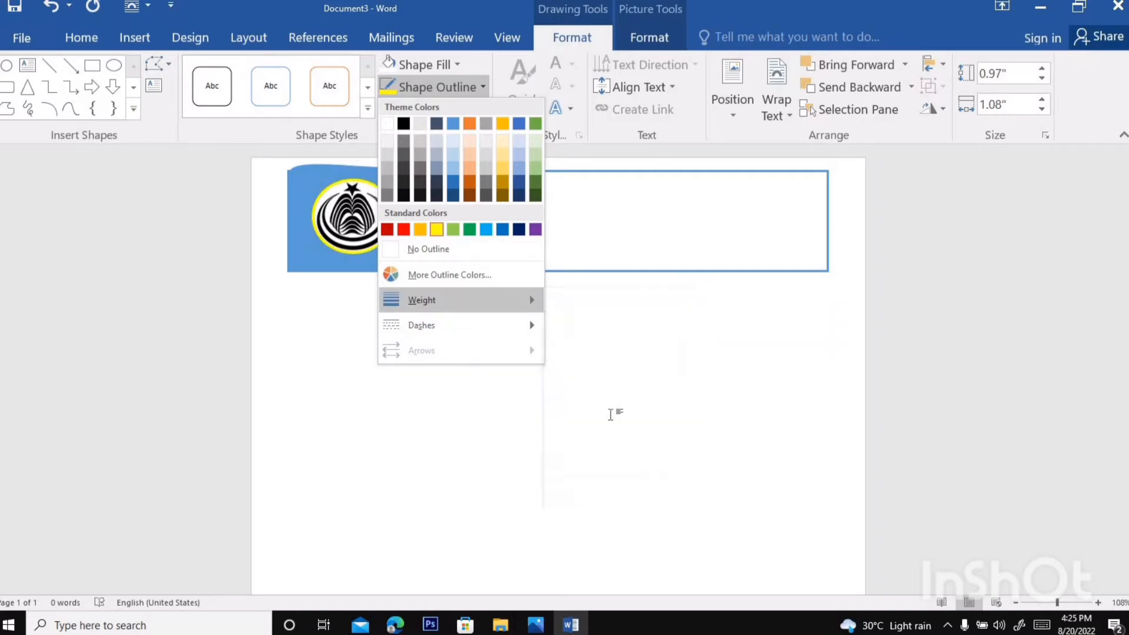
click(551, 420)
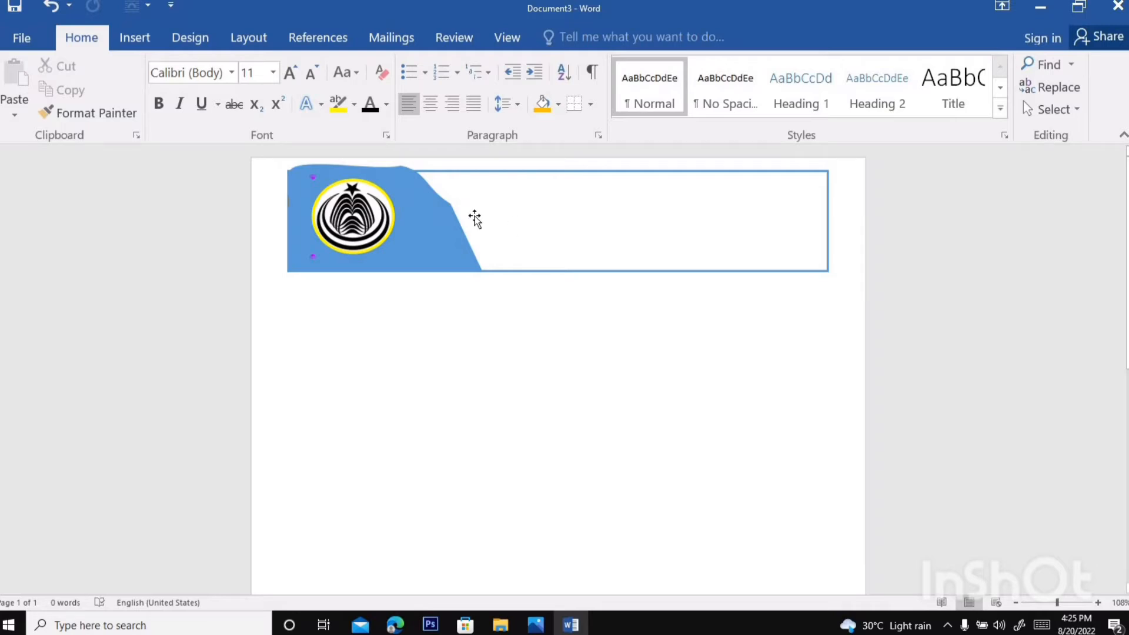
click(147, 39)
click(309, 87)
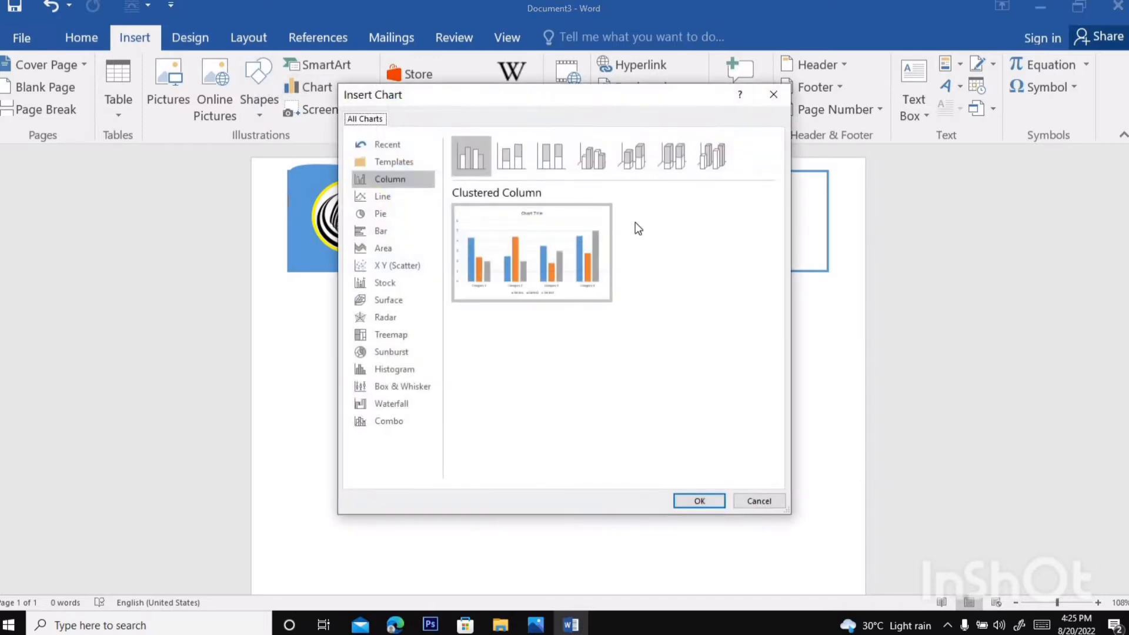
click(773, 94)
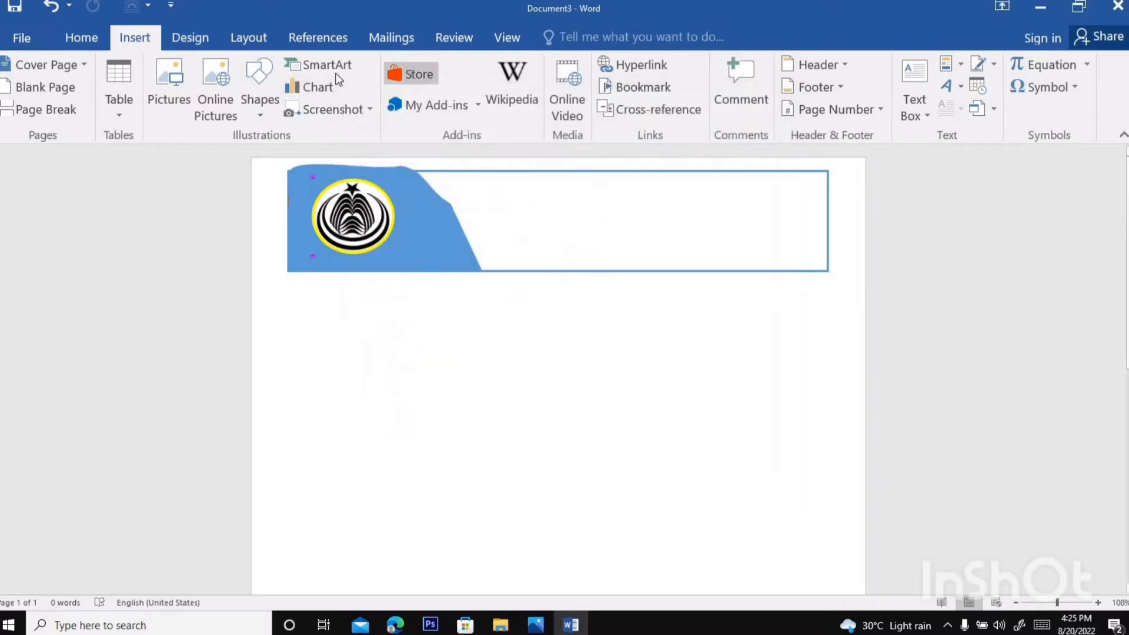
Draw a rectangle about 3.3" wide inside the outlined box beside the curved shape and stretch it to about 0.94" high.
click(255, 89)
click(338, 154)
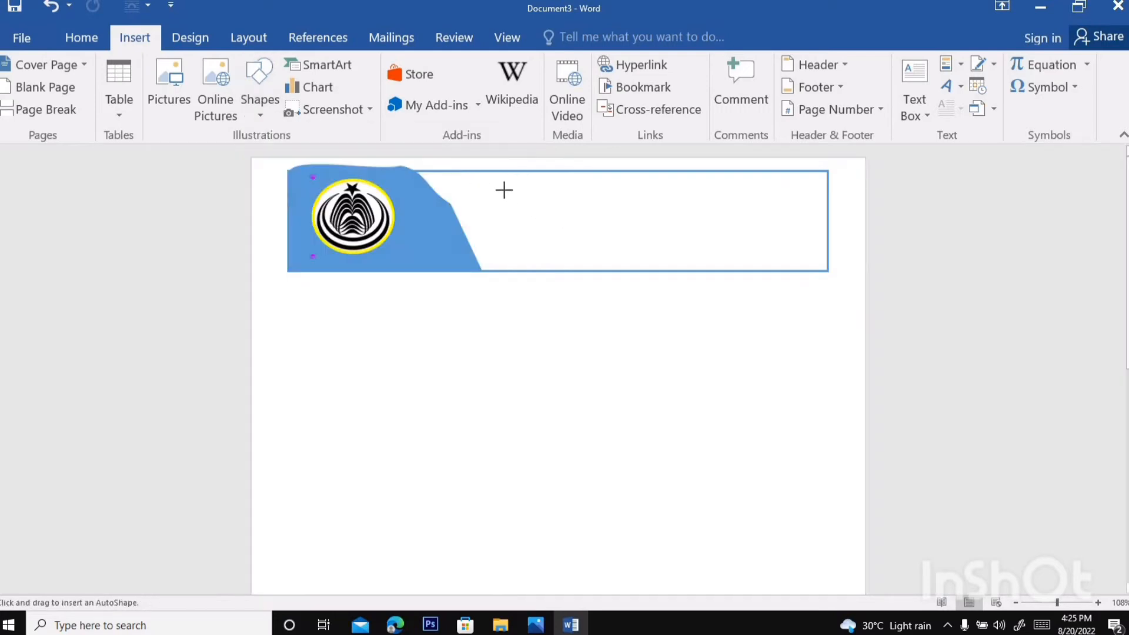
drag(507, 184, 755, 233)
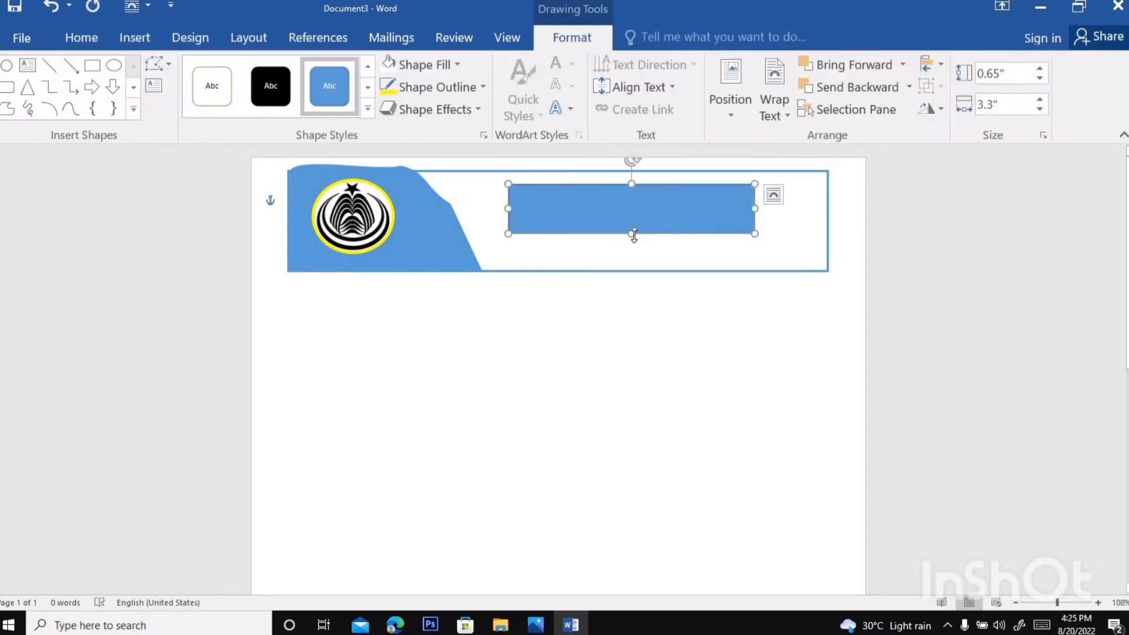
drag(632, 236, 633, 255)
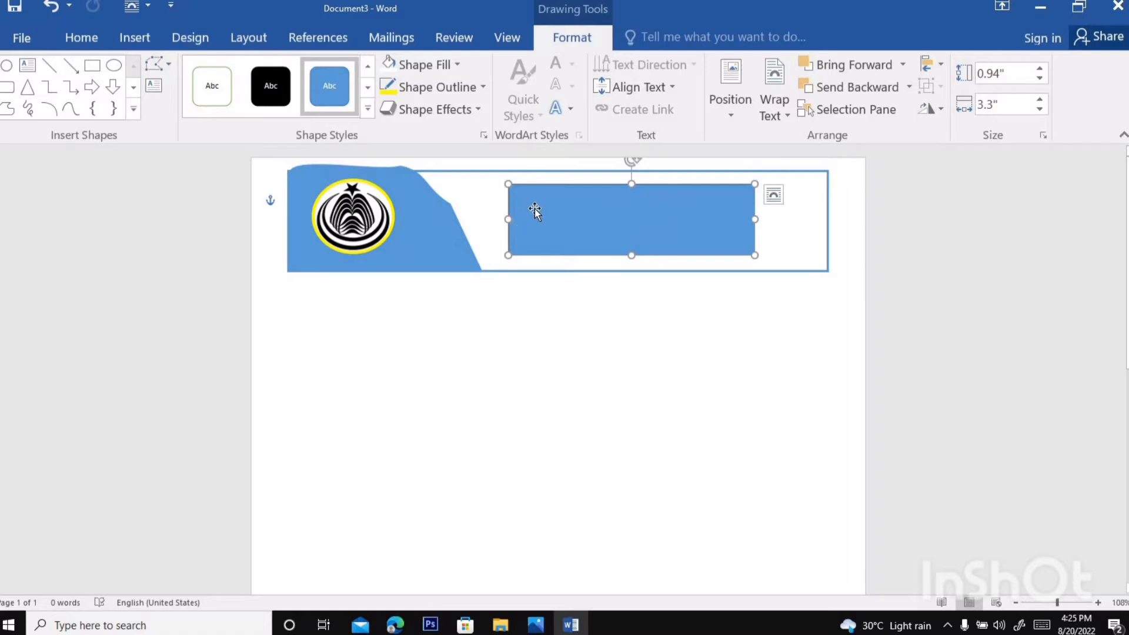
Enter "National college" and, on a second line, "Of engineering and technology" in the new rectangle.
text(na)
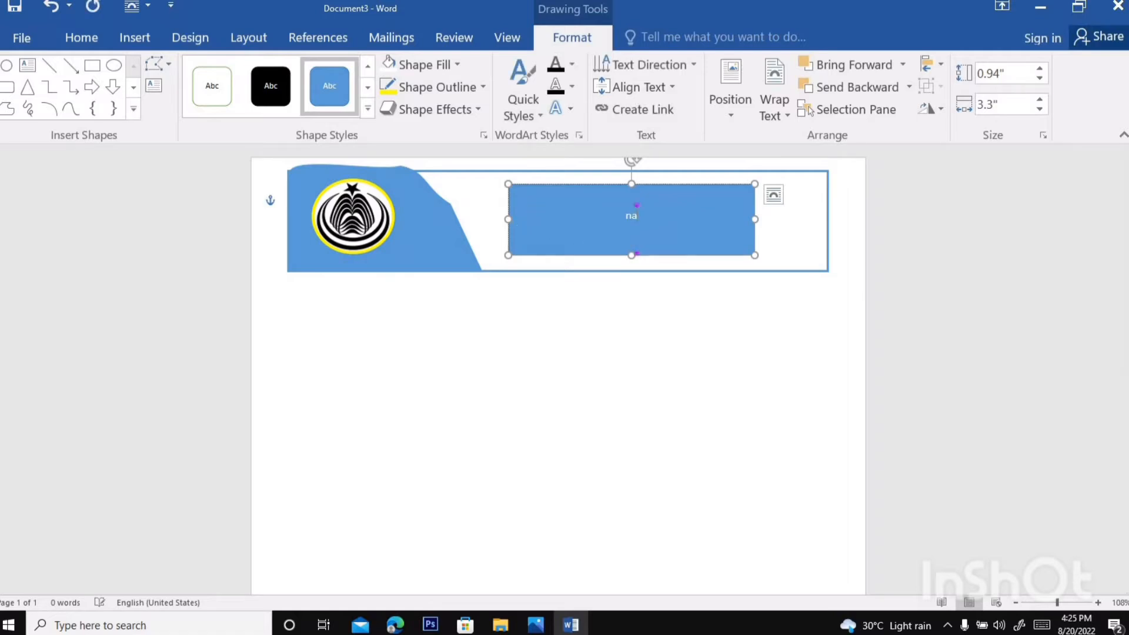
text(tional)
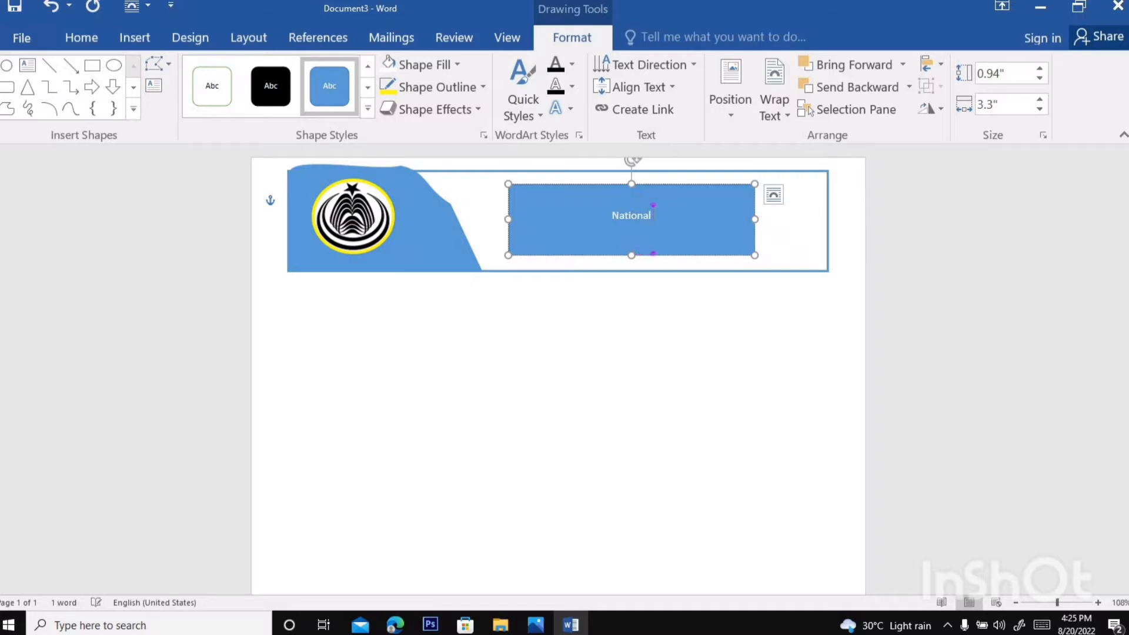
text( college)
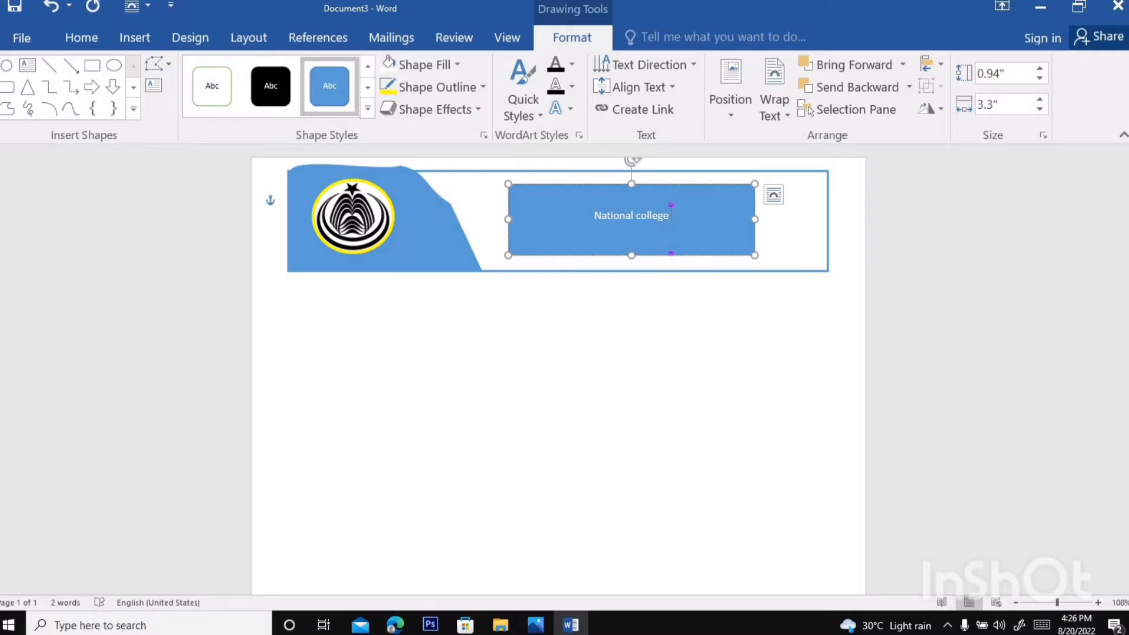
key(Return)
text(Of)
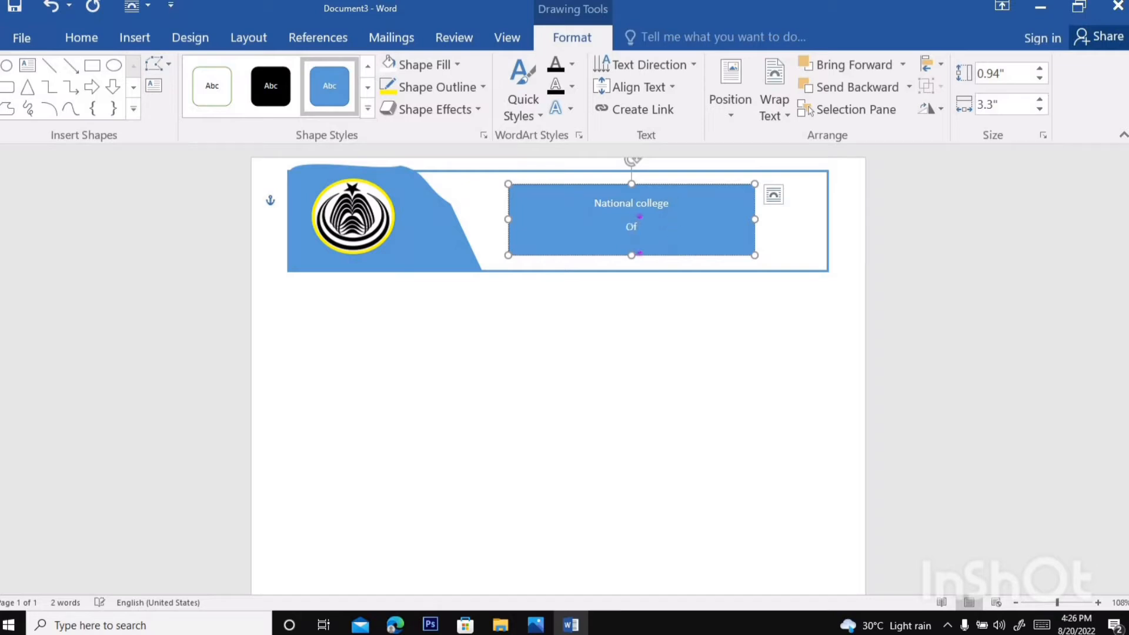
text( engineering and technology)
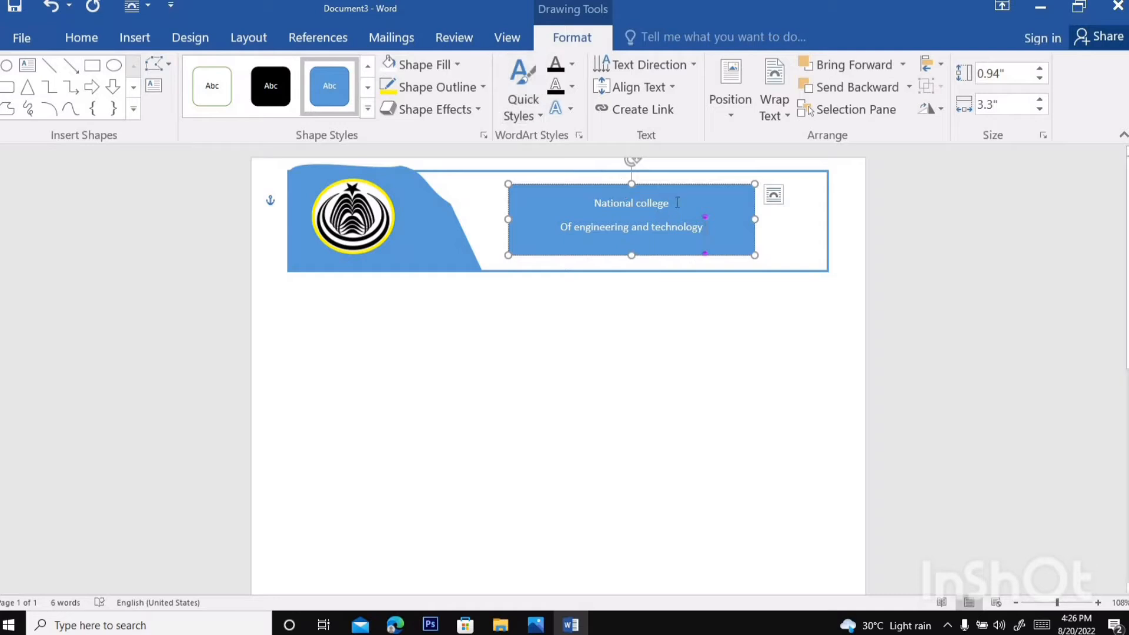
Make the "National college" line bold and enlarge its font size to 18.
drag(677, 202, 582, 200)
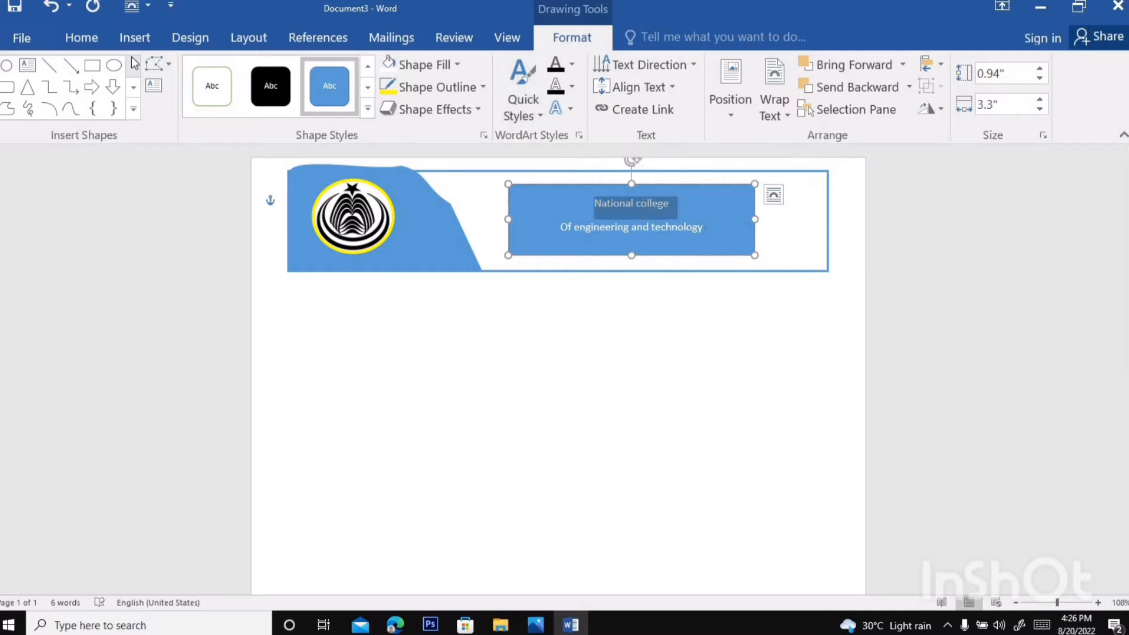
click(81, 38)
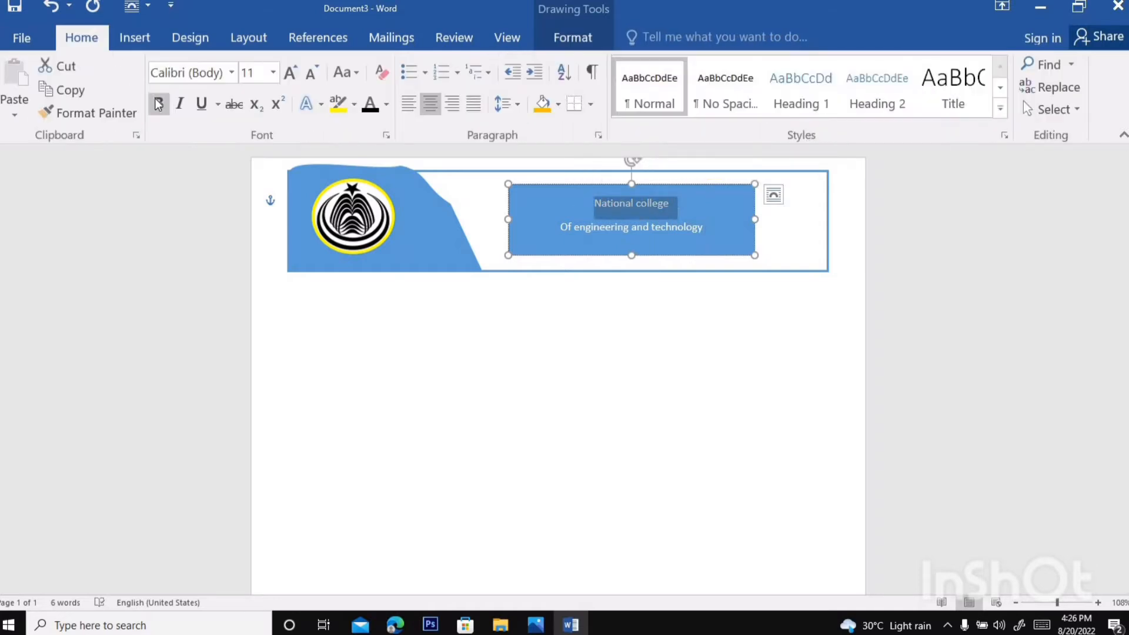
click(158, 104)
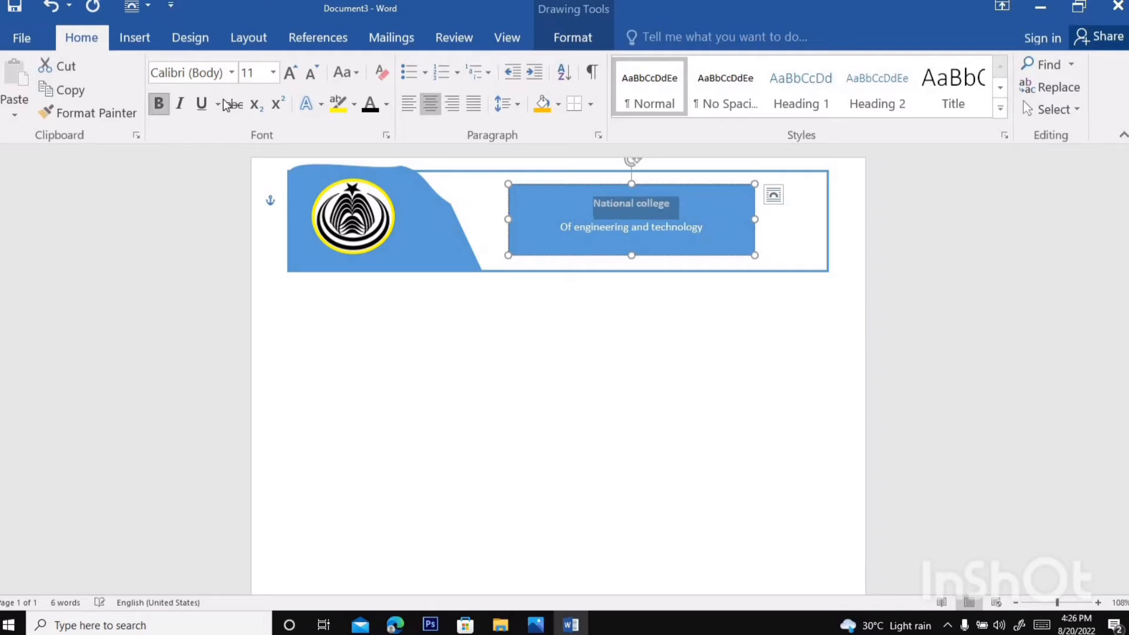
click(291, 72)
click(291, 73)
click(291, 73)
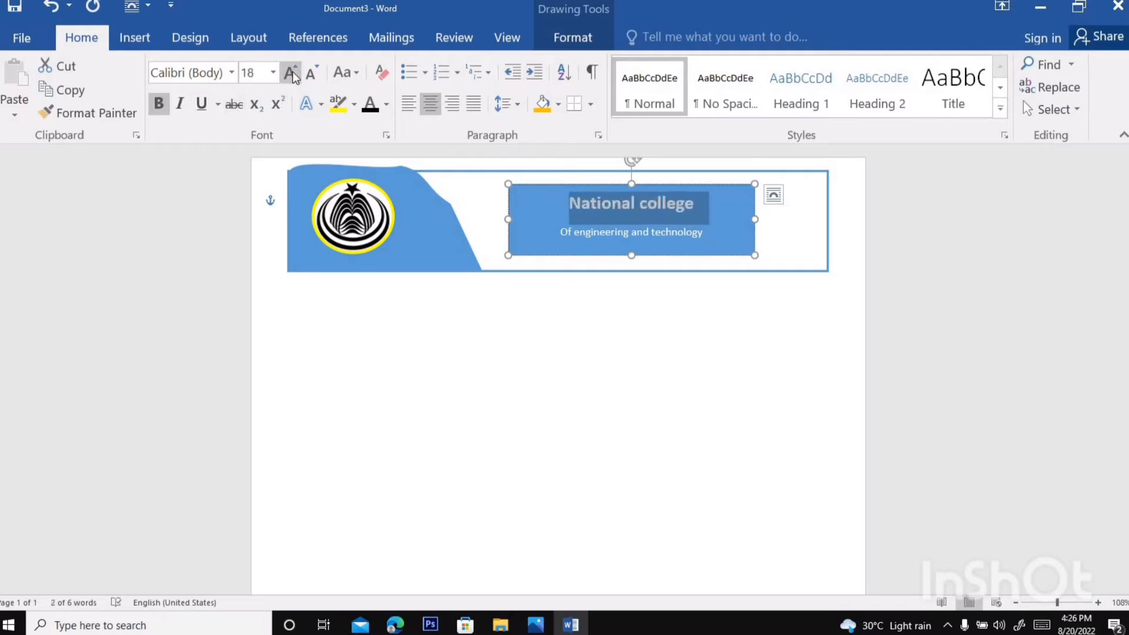
Enlarge the "National college" text to font size 20 and colour it the same theme blue as the header shape.
click(291, 73)
click(291, 73)
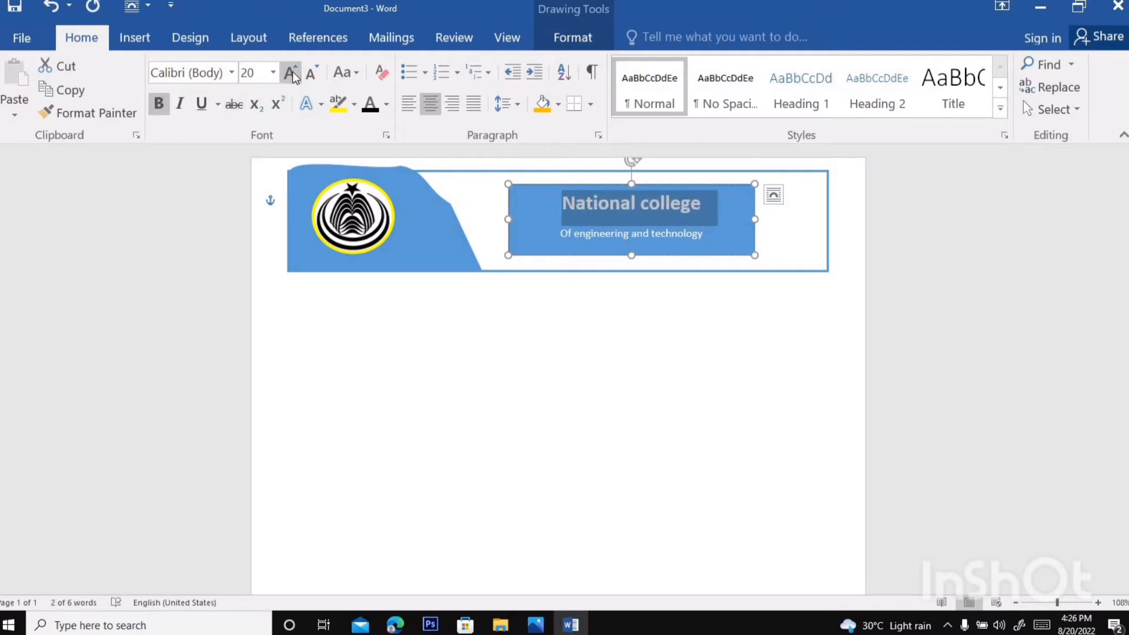
click(386, 105)
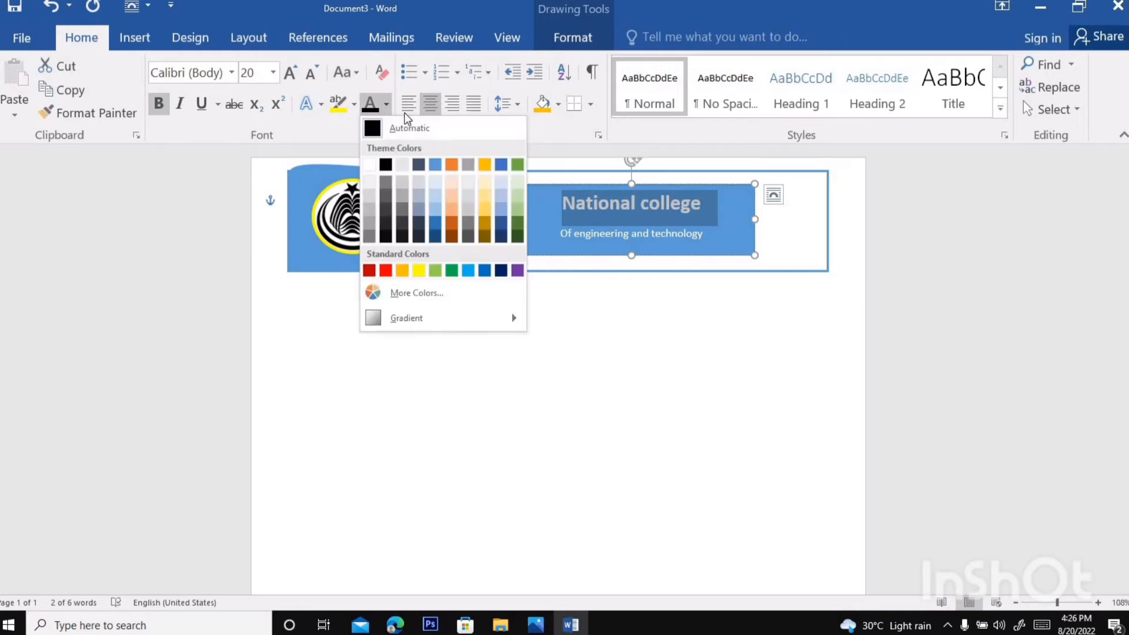
click(436, 163)
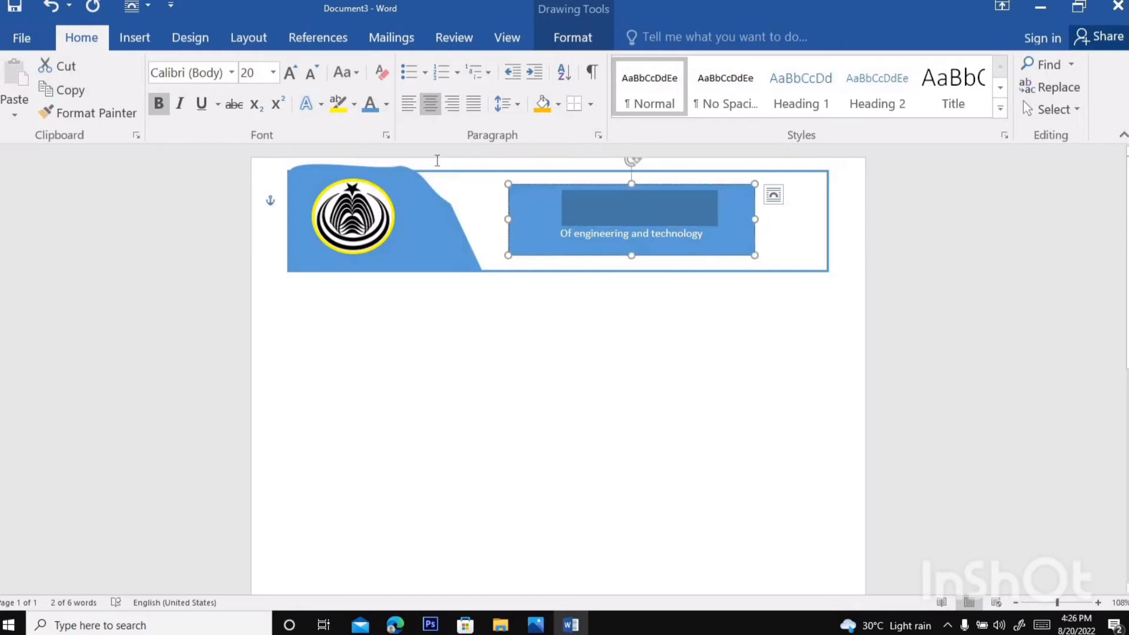
Fill the college name rectangle with white.
click(727, 226)
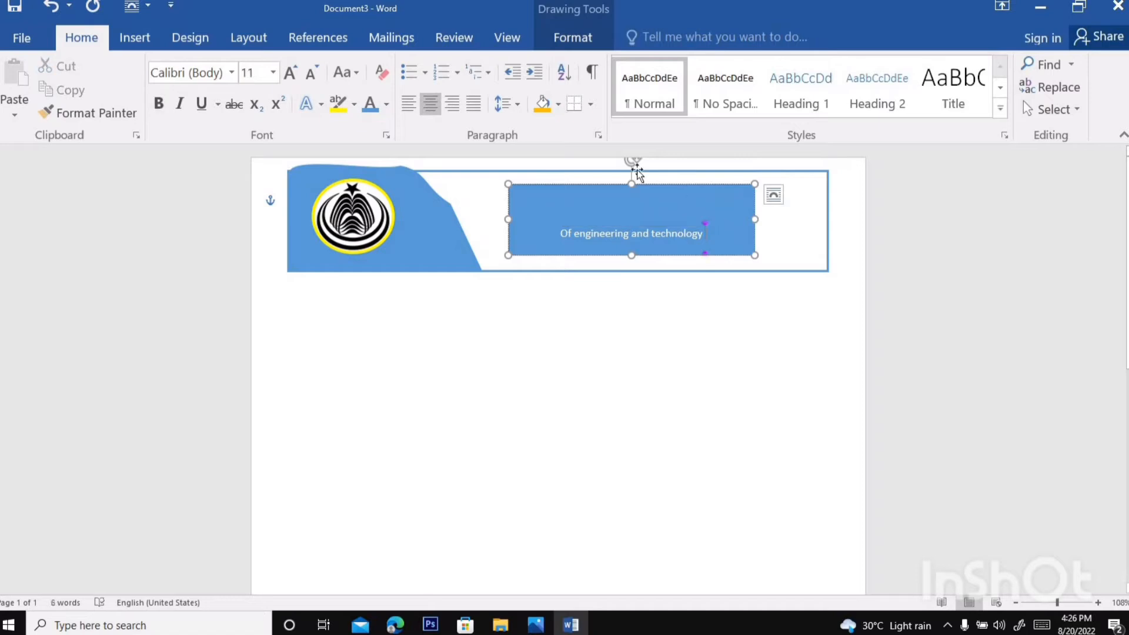
click(561, 38)
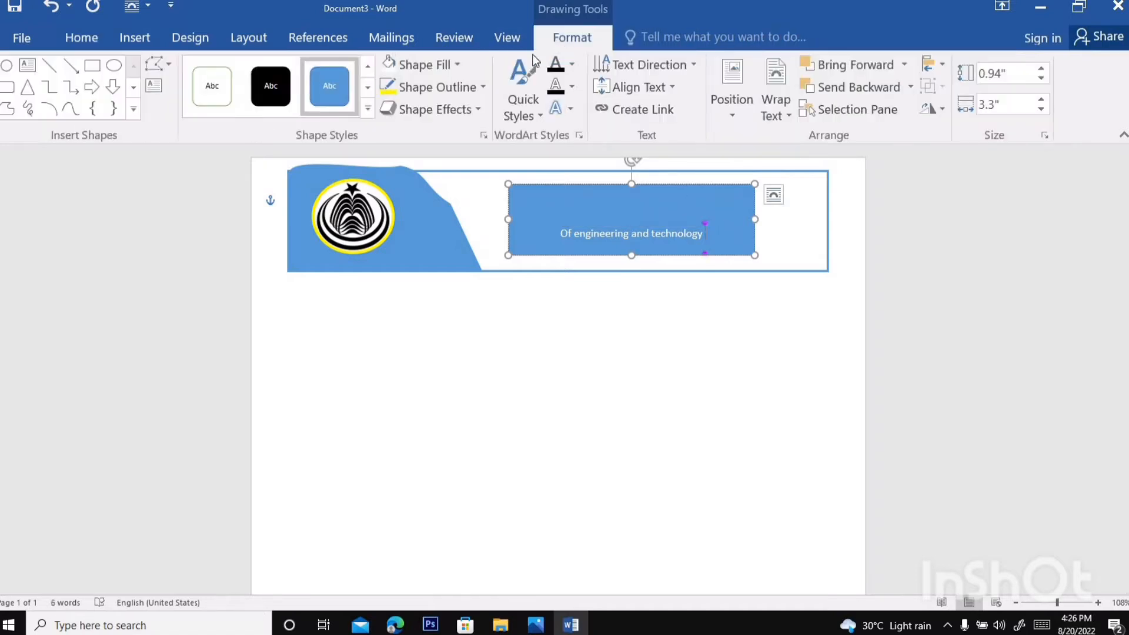
click(430, 63)
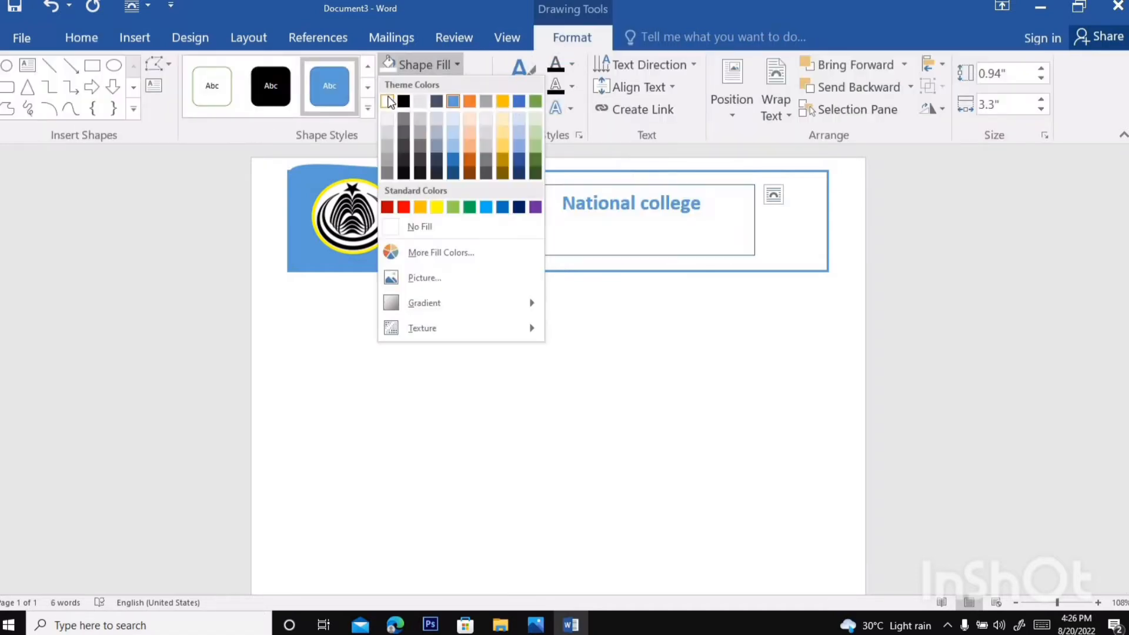
click(388, 104)
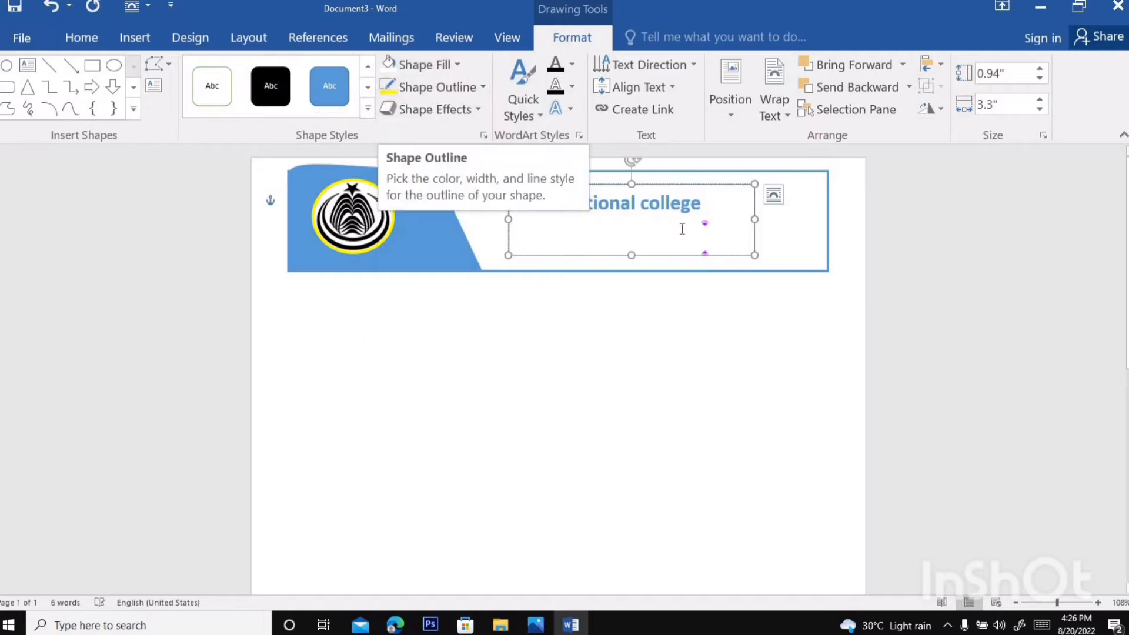
Make the "Of engineering and technology" line bold and black.
drag(708, 238, 542, 242)
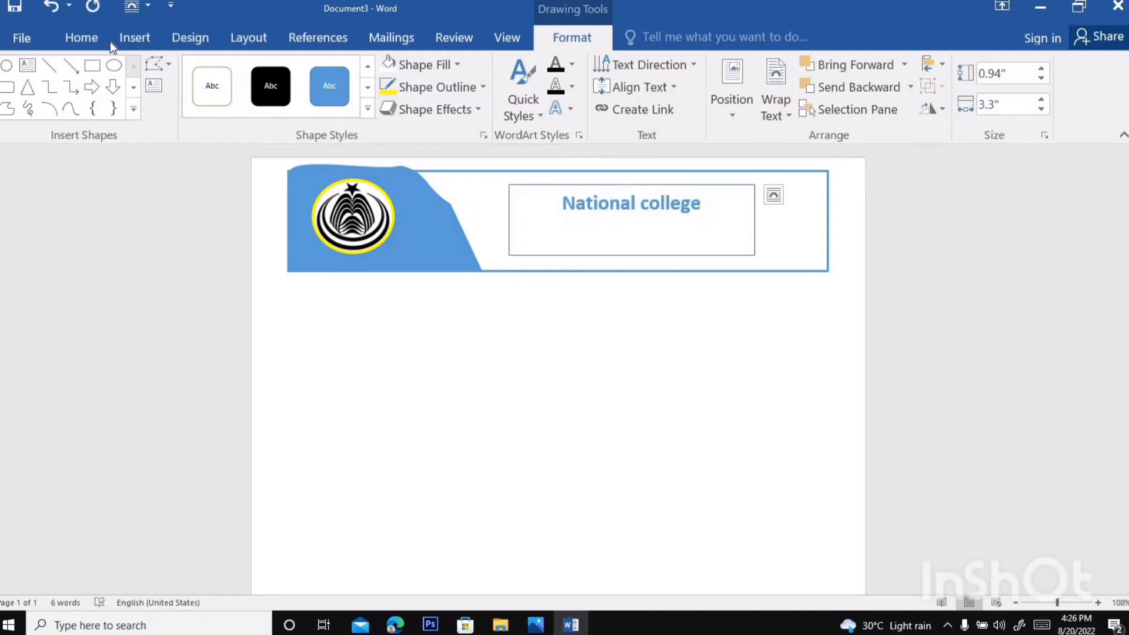
click(87, 39)
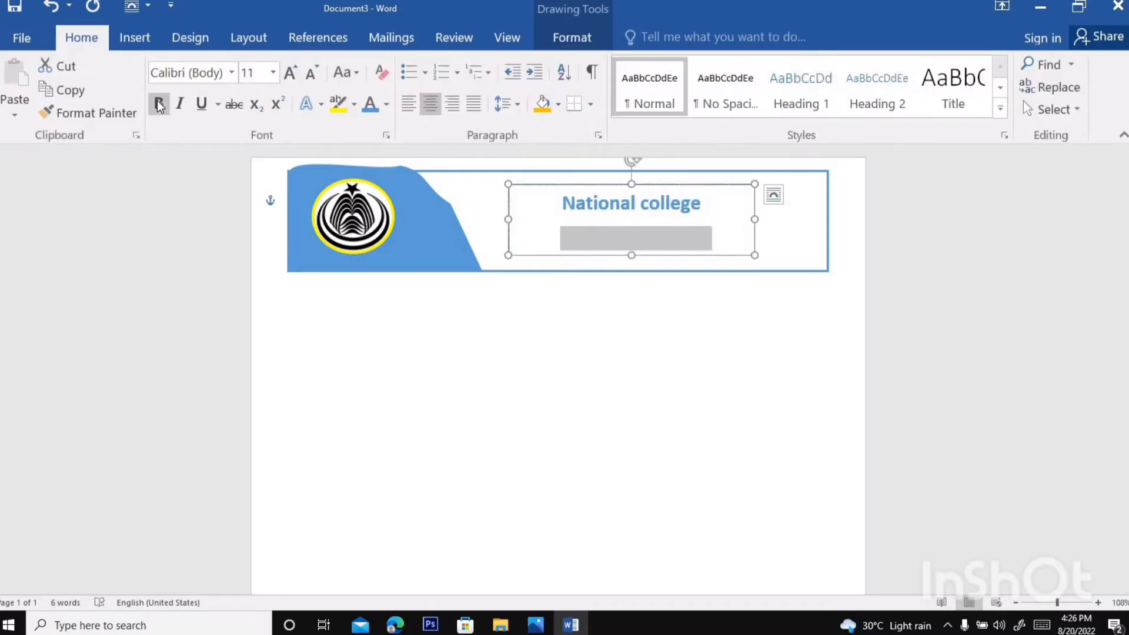
click(158, 105)
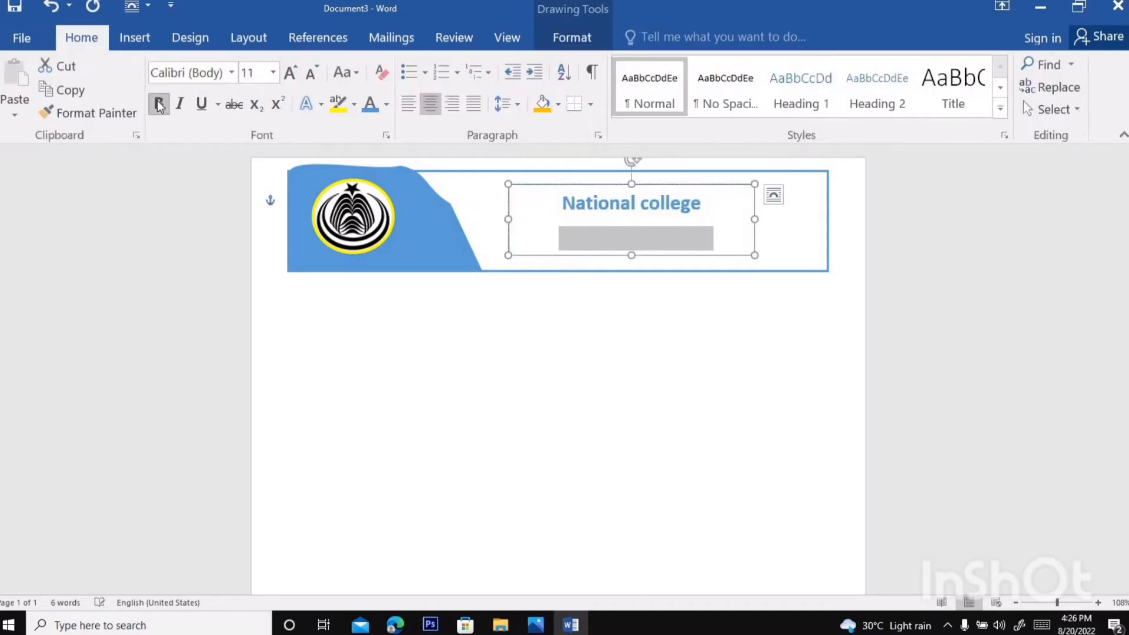
click(387, 104)
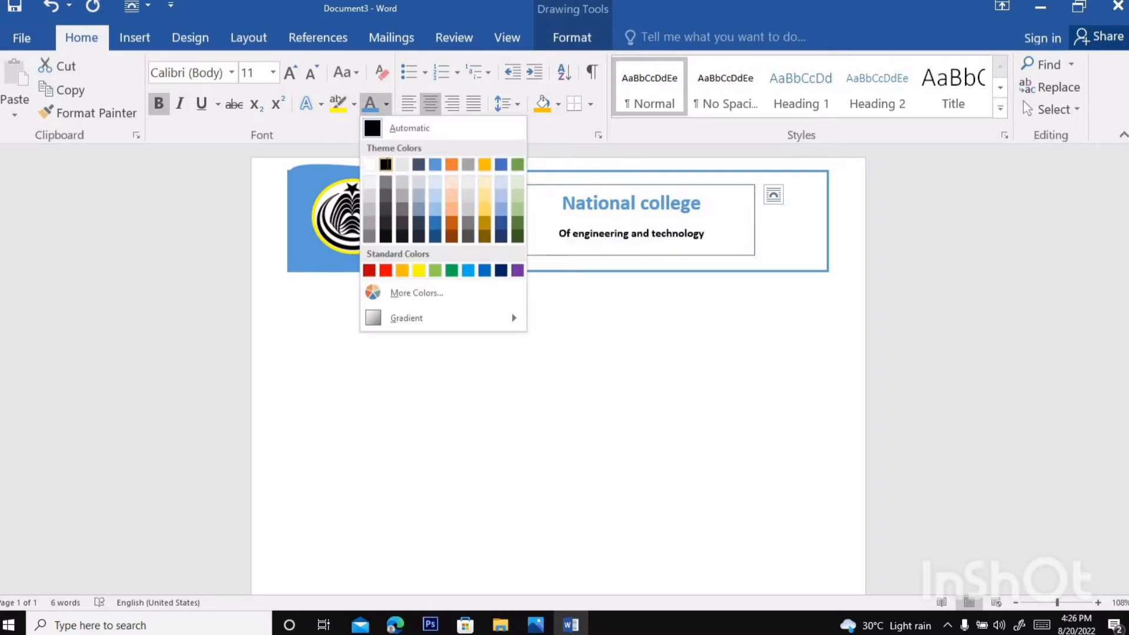
click(385, 164)
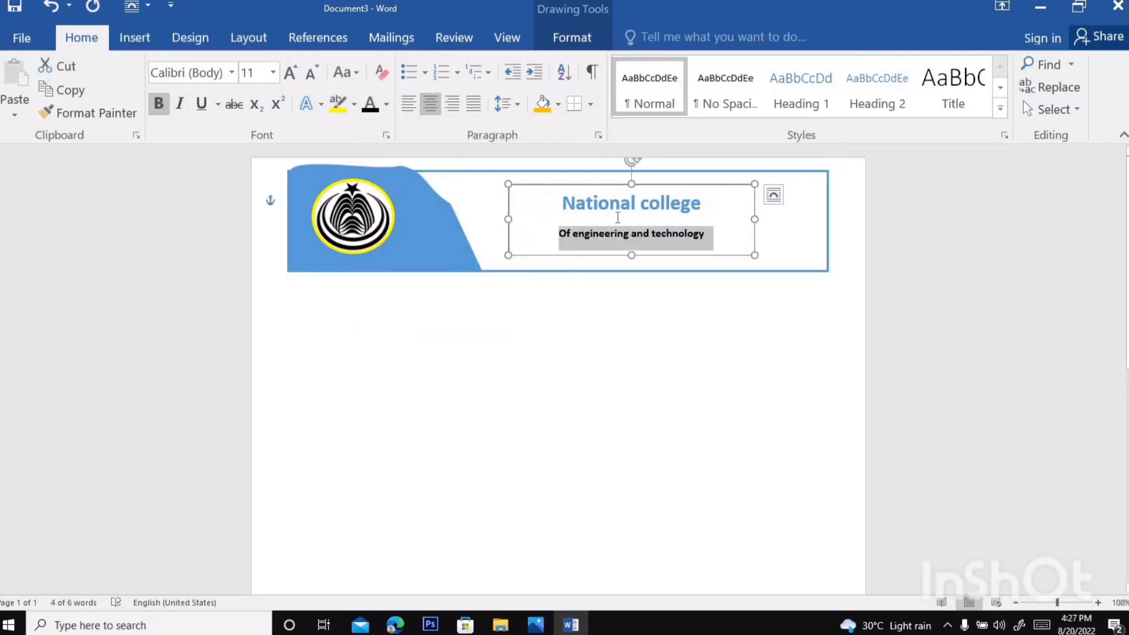
Remove the outline from the college name rectangle.
click(725, 227)
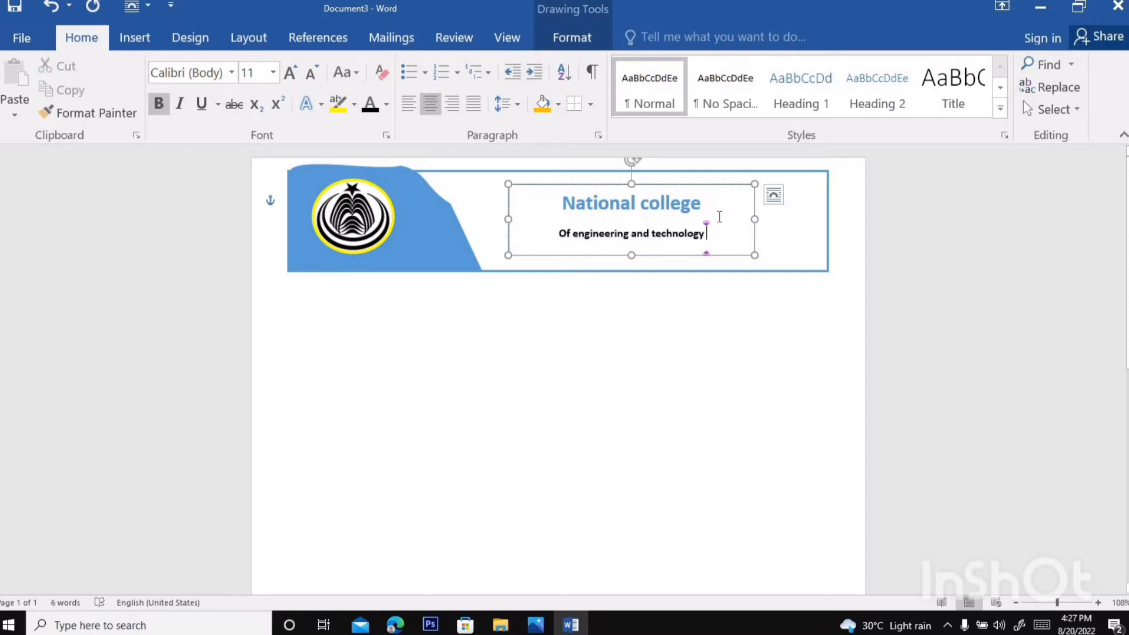
click(559, 43)
click(418, 90)
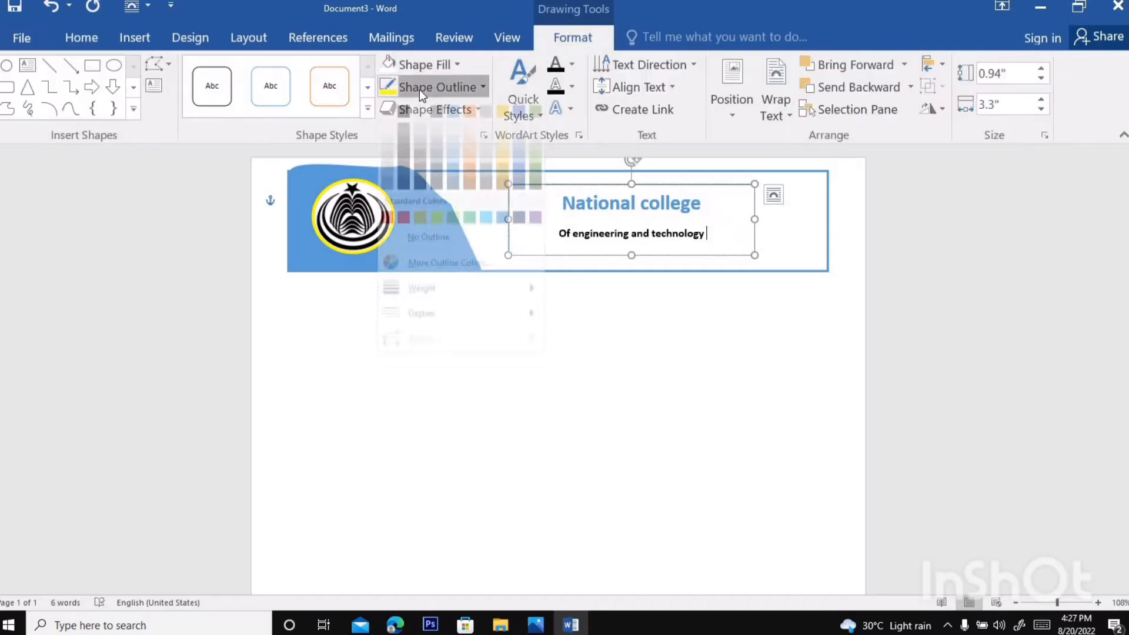
click(429, 250)
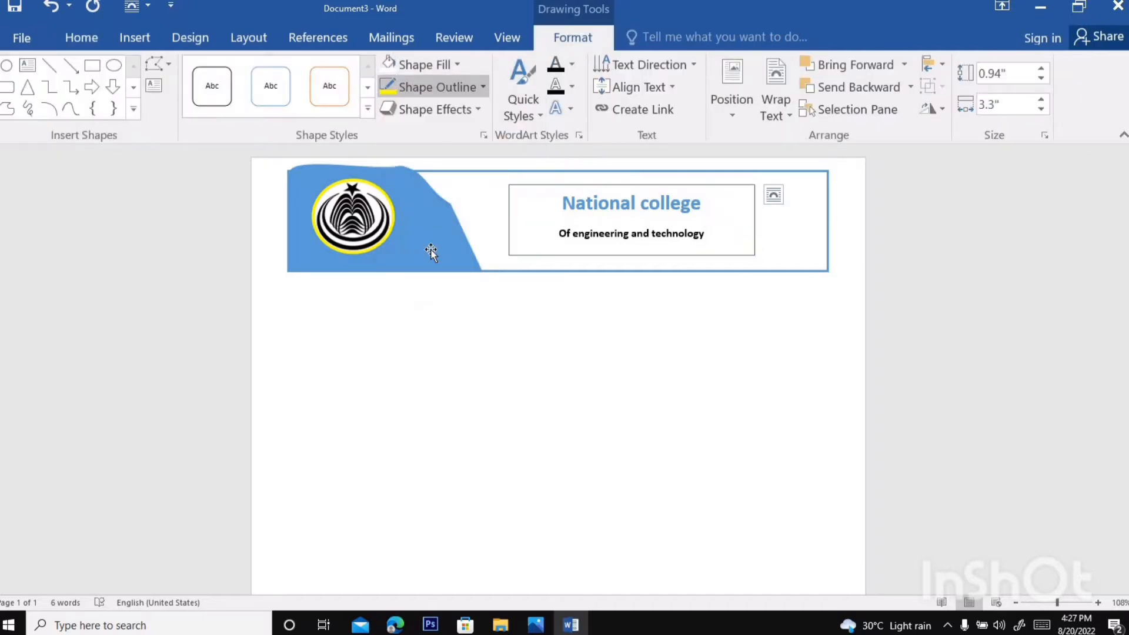
click(536, 353)
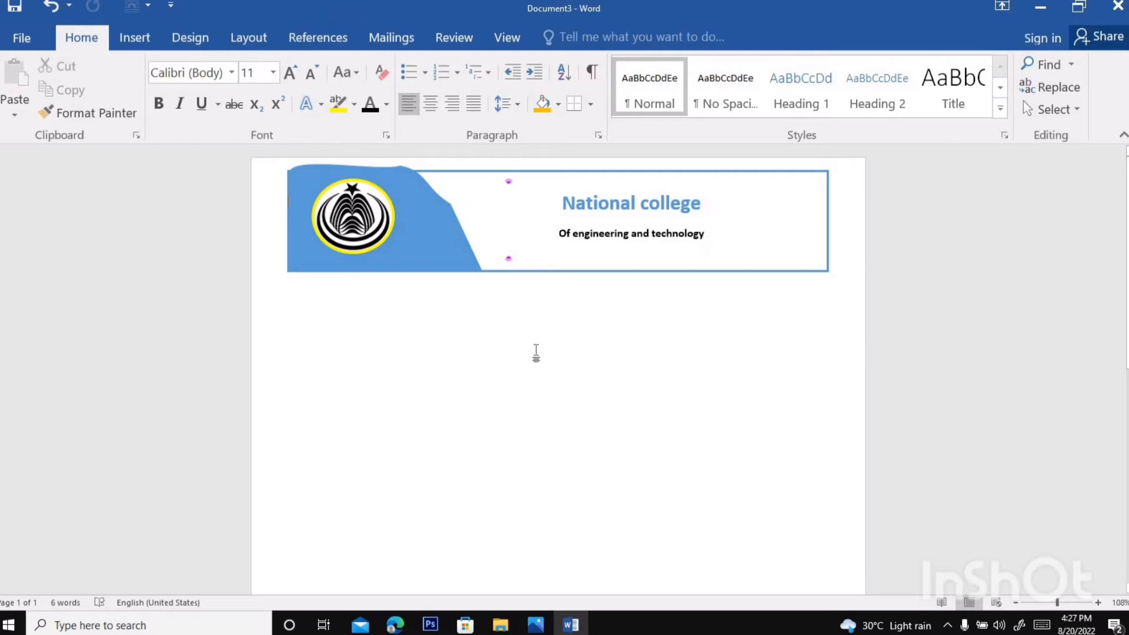
Below the header, enter "Sr. no" and, spaced towards the middle of the same line, "admission form".
click(316, 309)
text(Sr.)
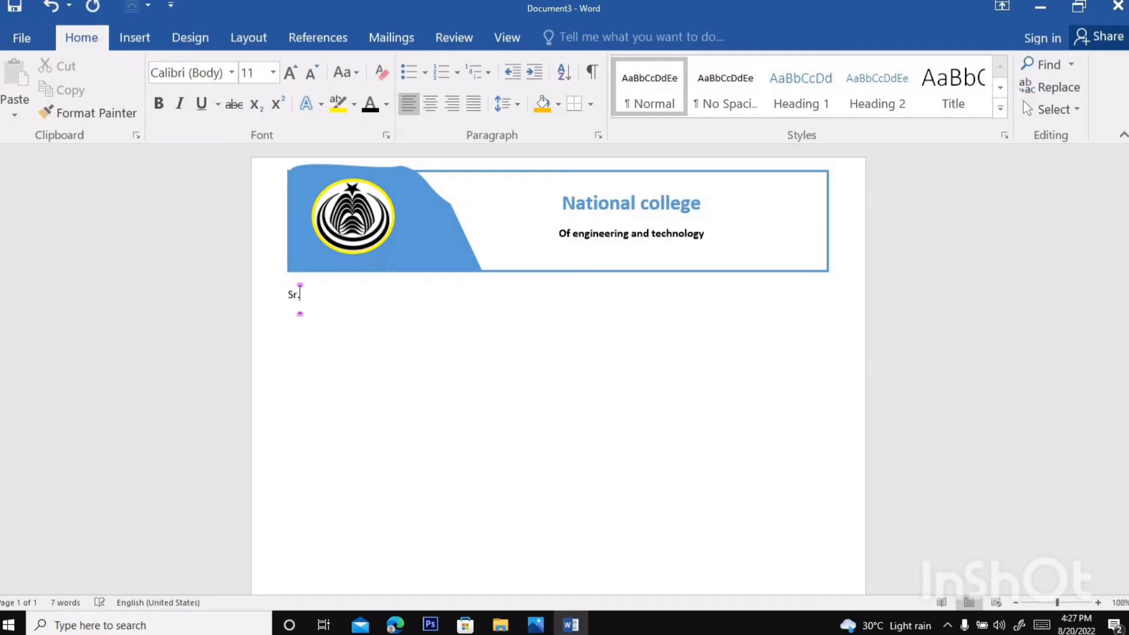
text( no                                                         a)
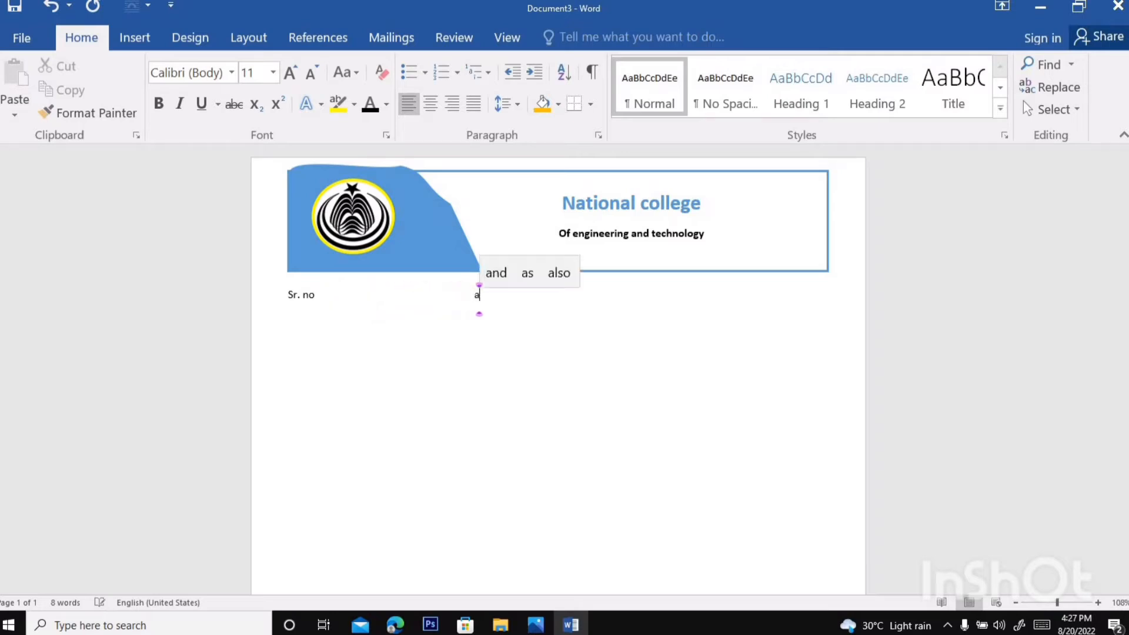
text(ddmiss)
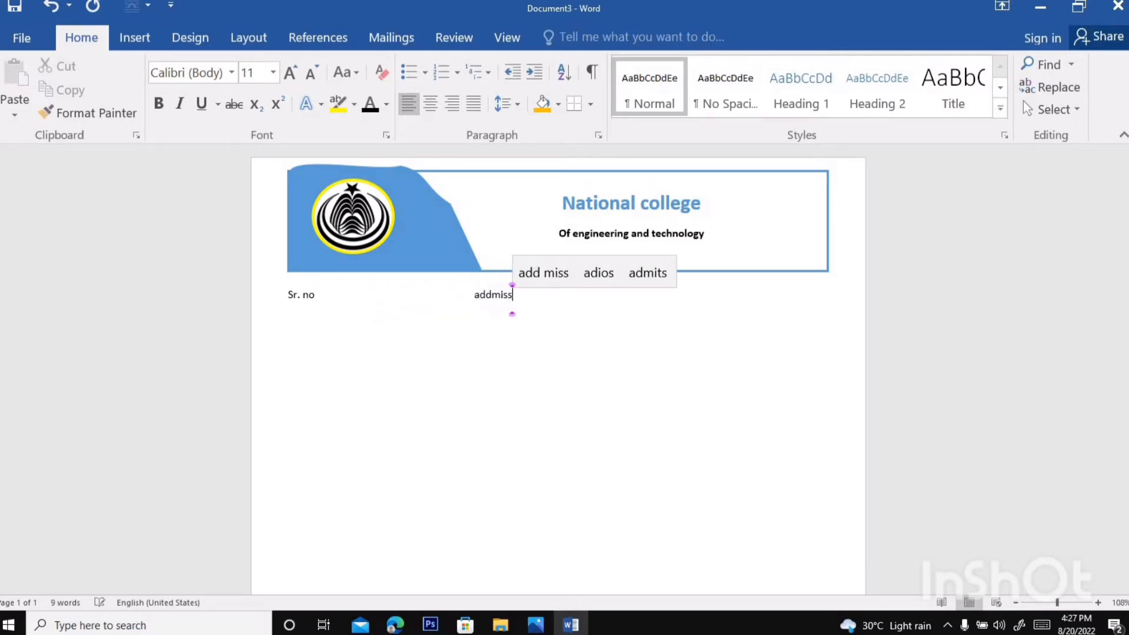
key(BackSpace)
key(BackSpace)
key(BackSpace)
key(BackSpace)
key(BackSpace)
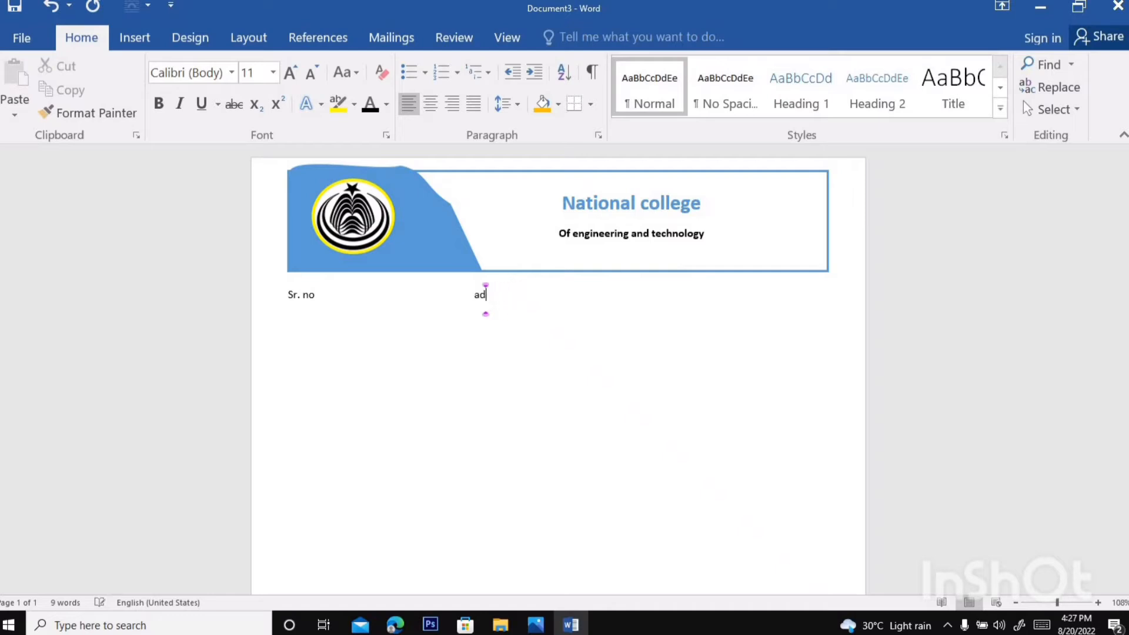
text(missi)
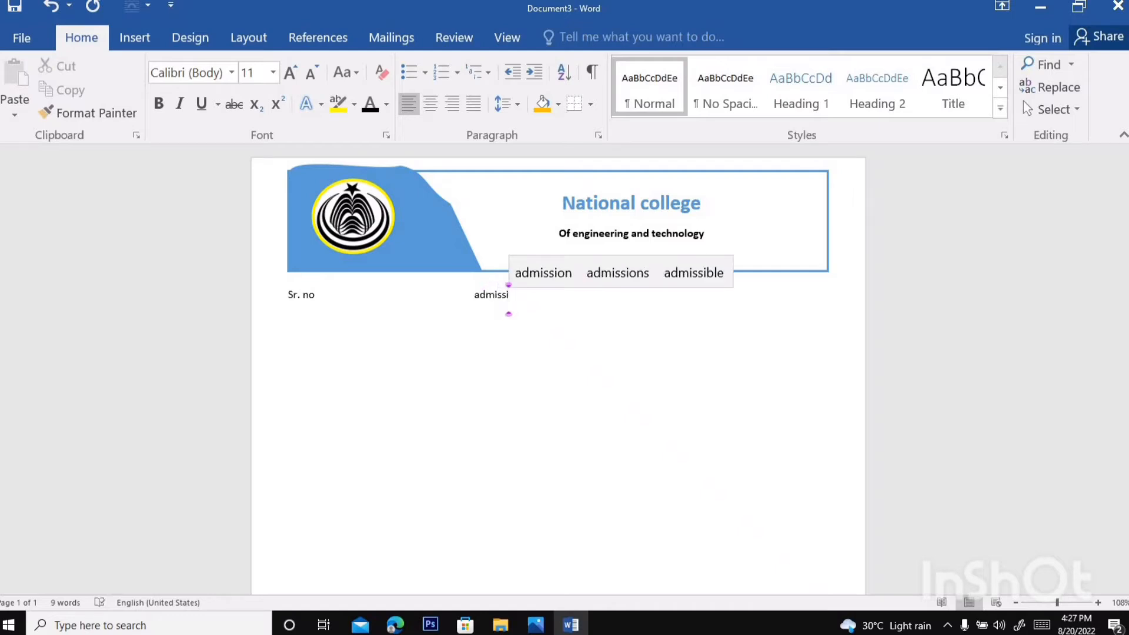
click(544, 272)
text(form)
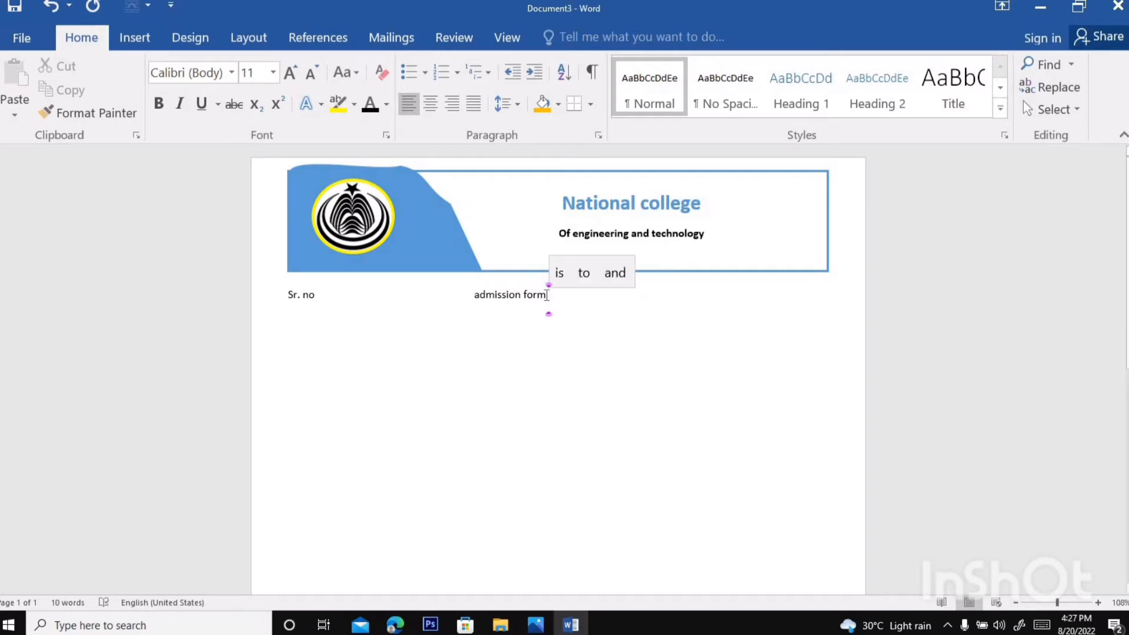
Make the "admission form" text bold and enlarge it to font size 14.
drag(547, 295, 457, 295)
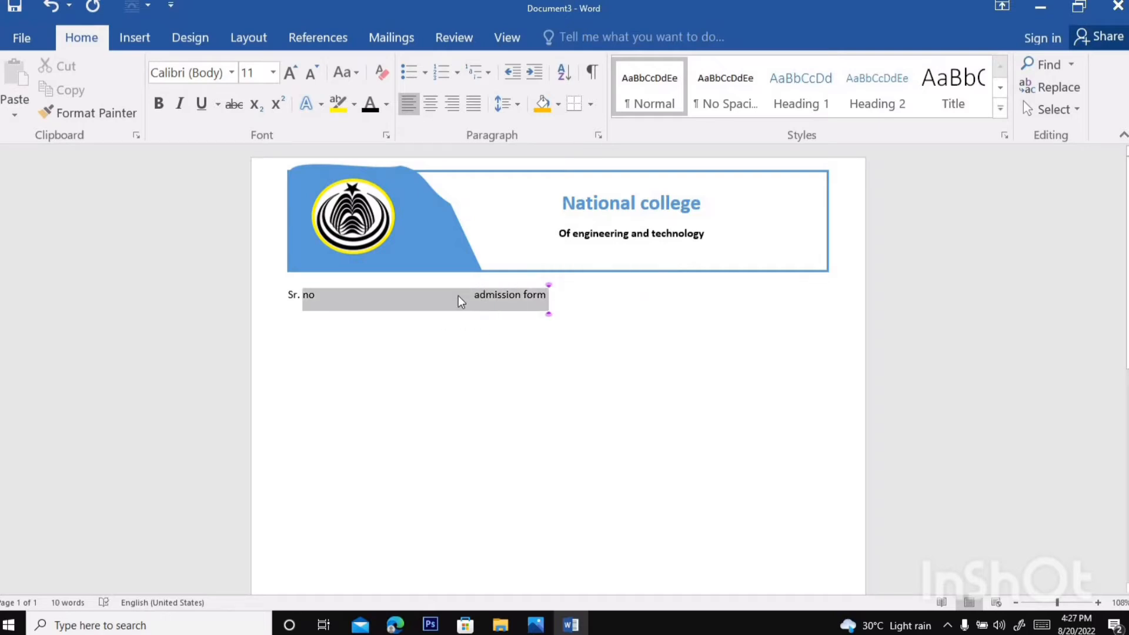
click(527, 379)
drag(518, 296, 490, 298)
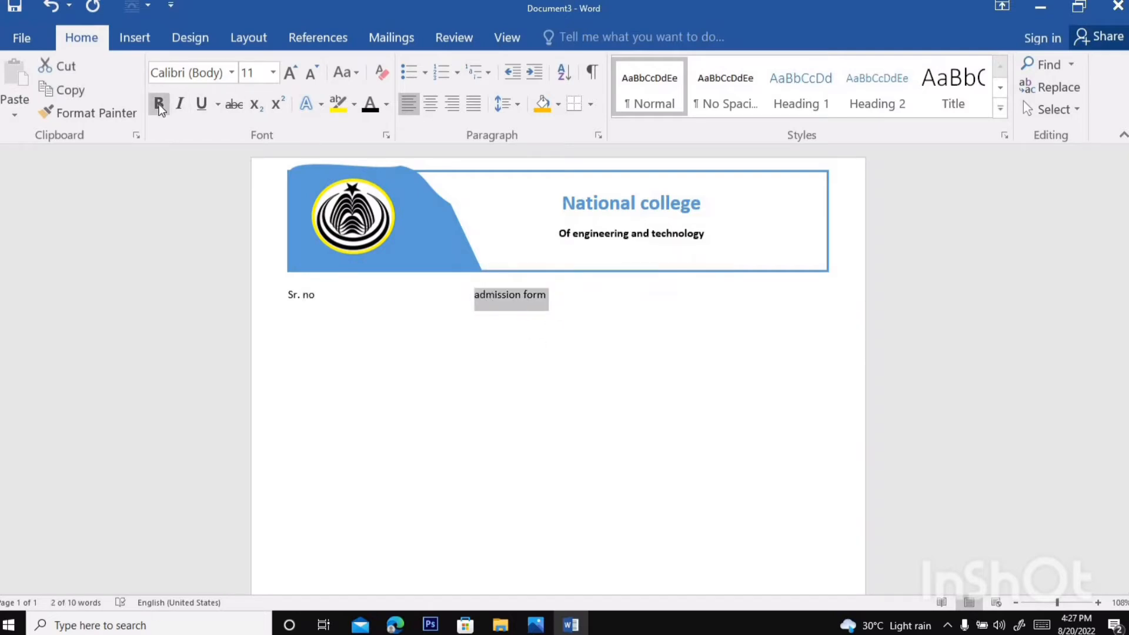
click(159, 104)
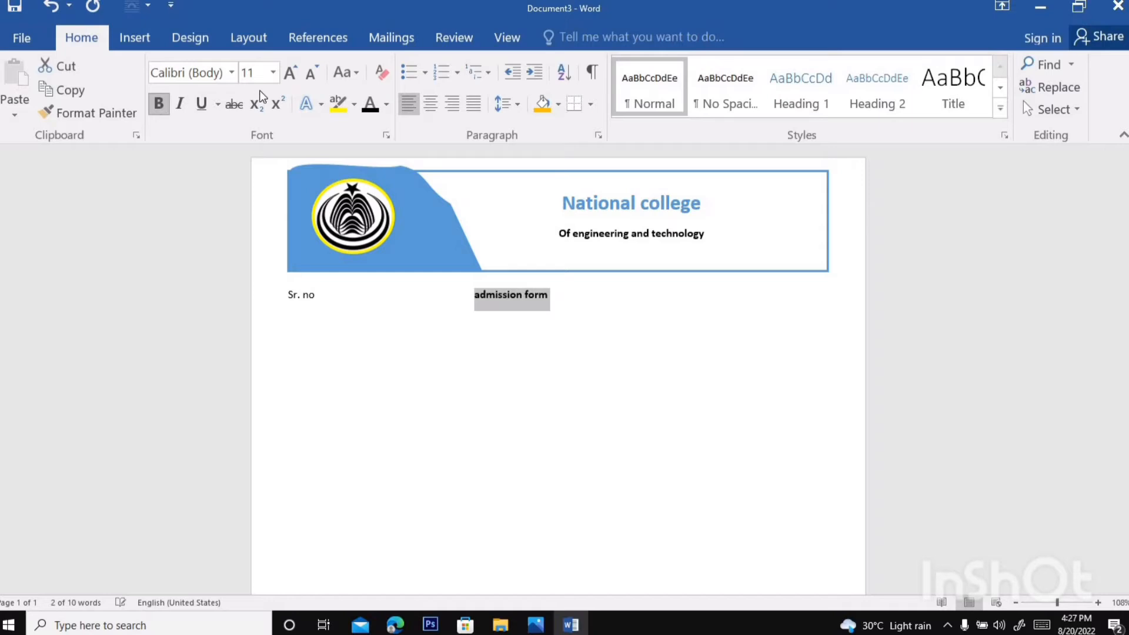
click(291, 72)
click(291, 72)
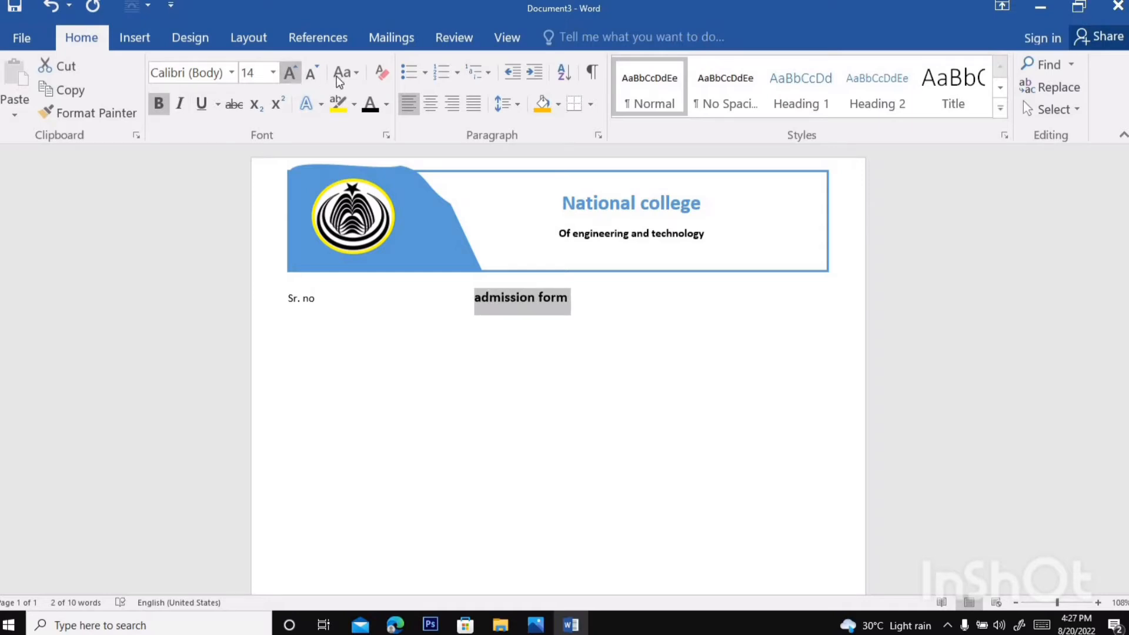
Convert the "admission form" title to uppercase and give it black shading.
click(354, 71)
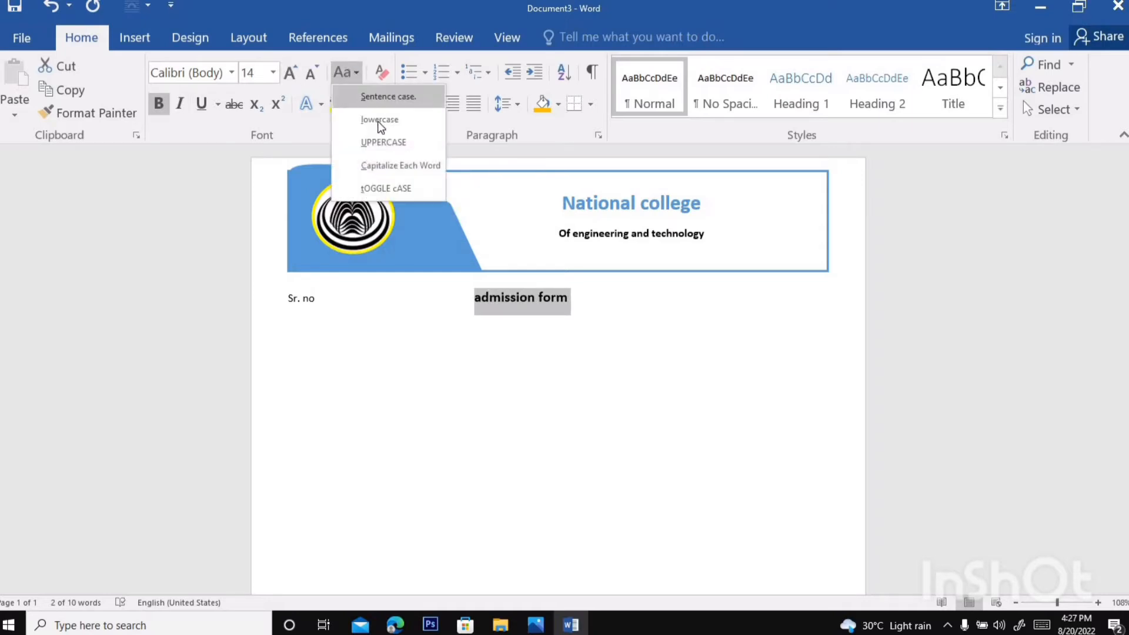
click(377, 139)
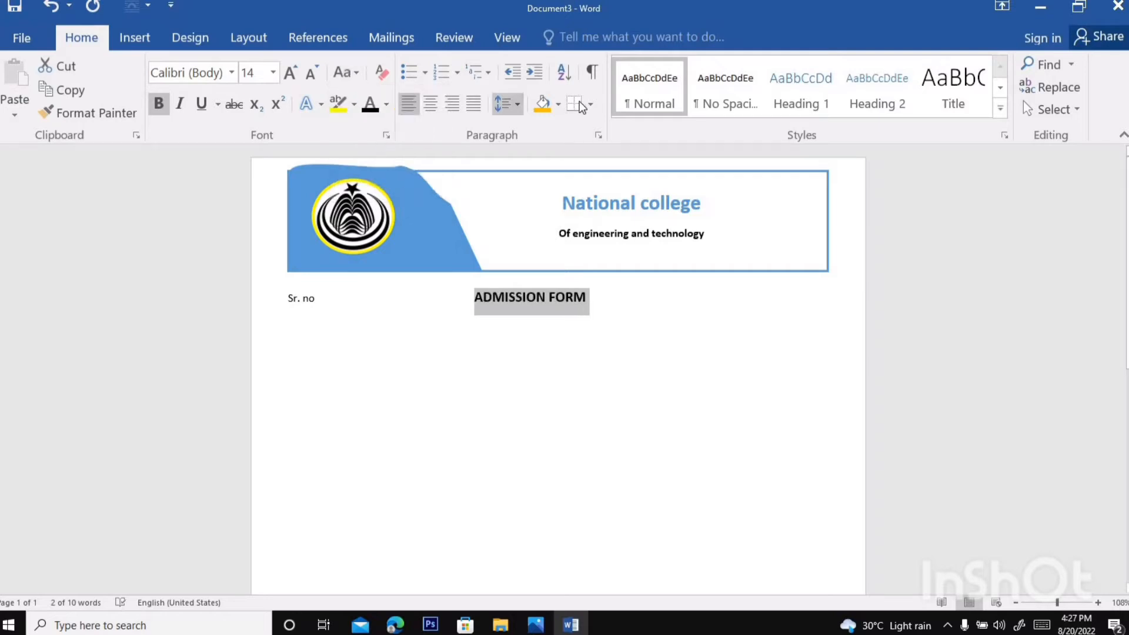
click(559, 104)
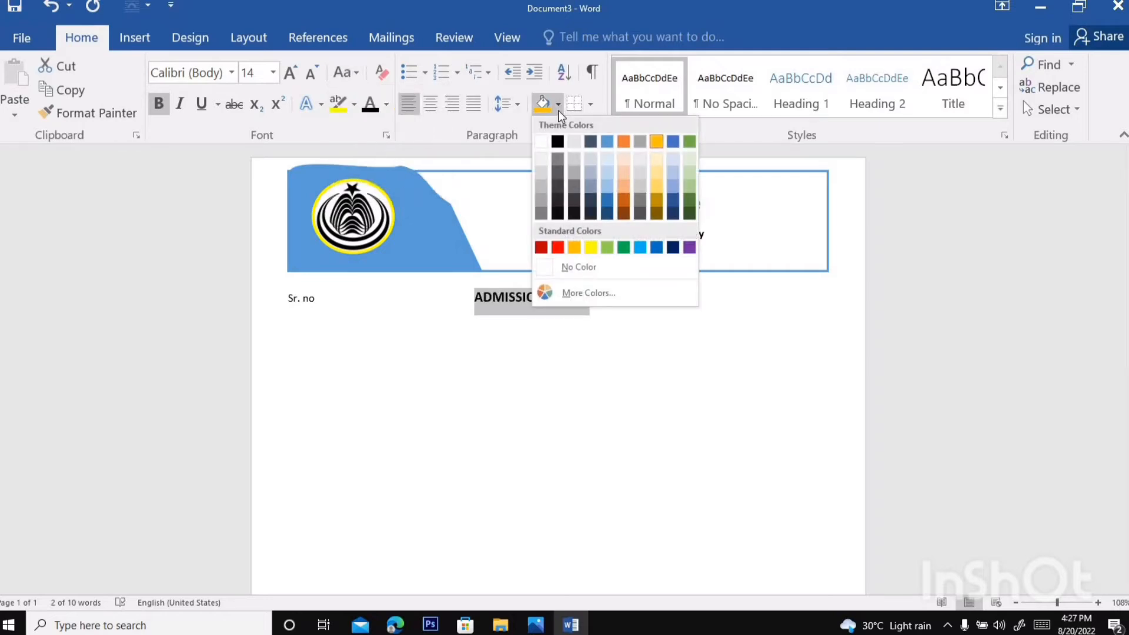
click(558, 141)
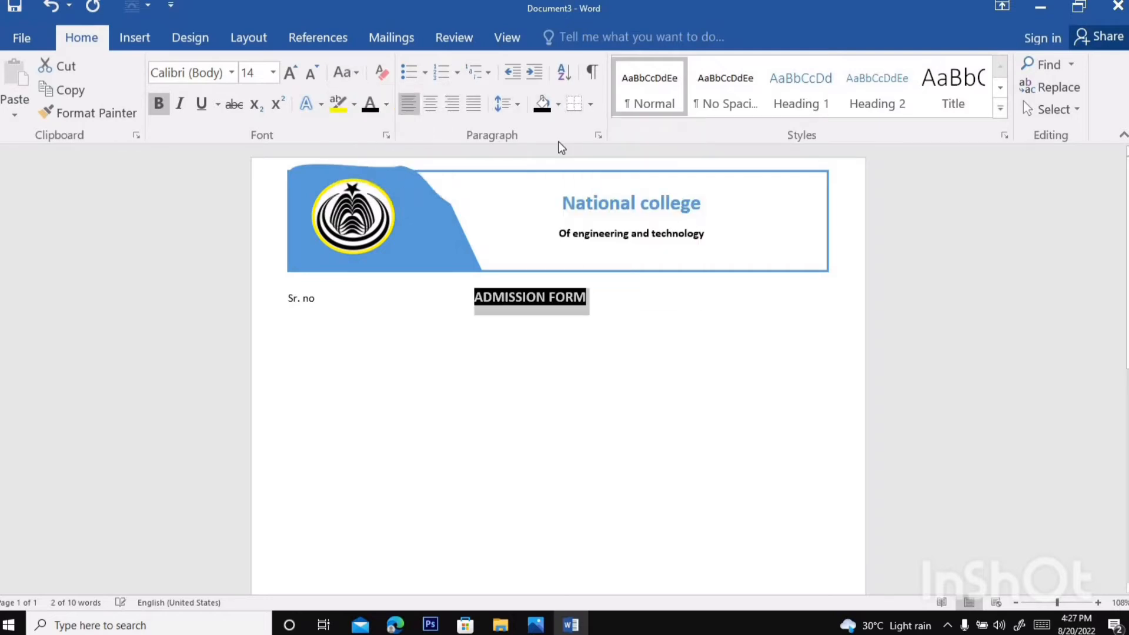
click(640, 307)
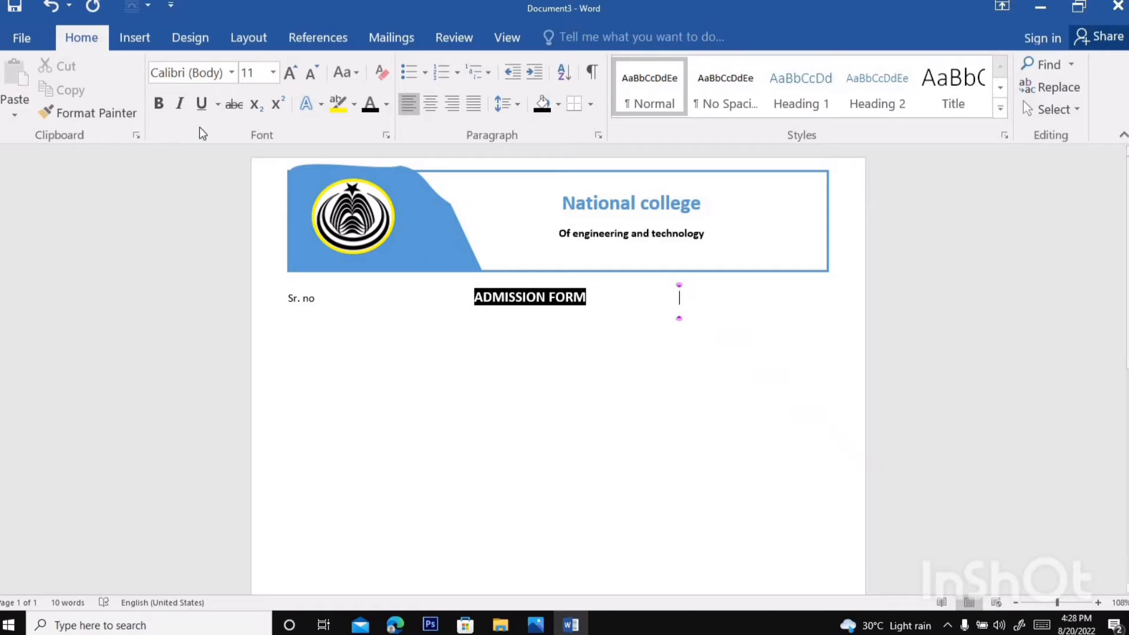
Draw a rectangle about 1.5" high and 1.81" wide beside the ADMISSION FORM title, below the header, and fill it white.
click(138, 37)
click(252, 89)
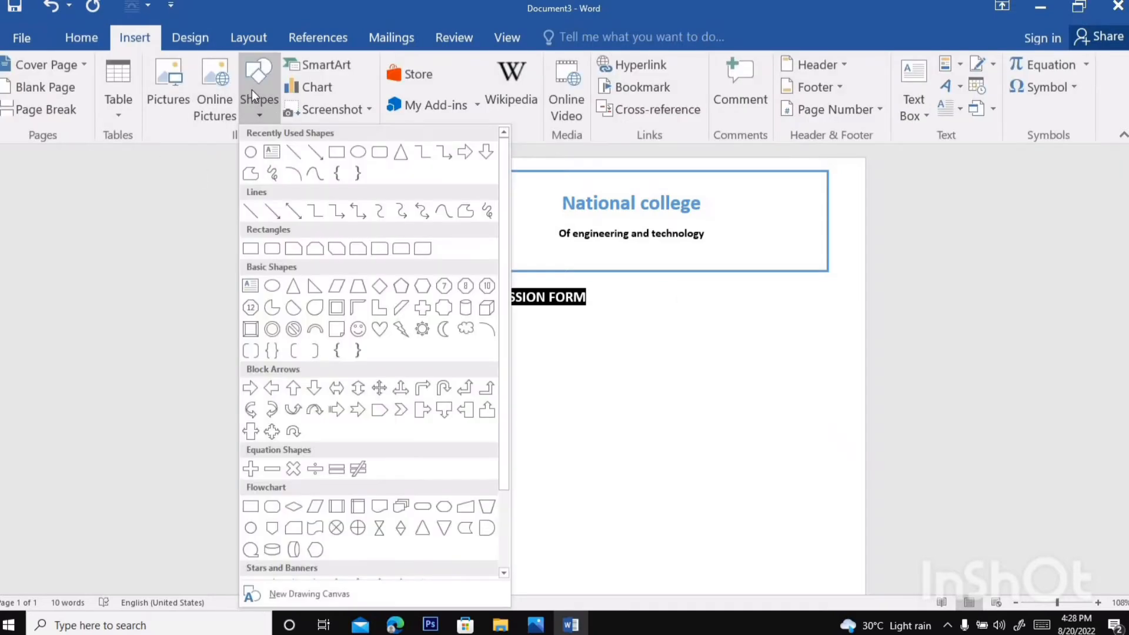
click(337, 152)
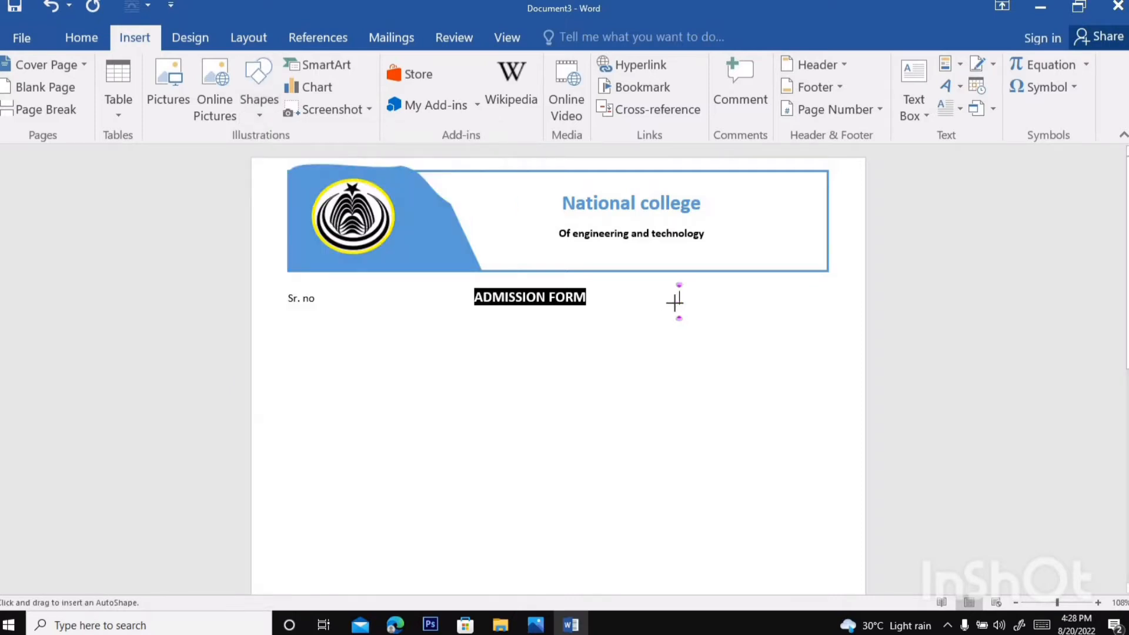
mouse_move(678, 285)
mouse_down()
mouse_move(821, 355)
mouse_move(812, 397)
mouse_up()
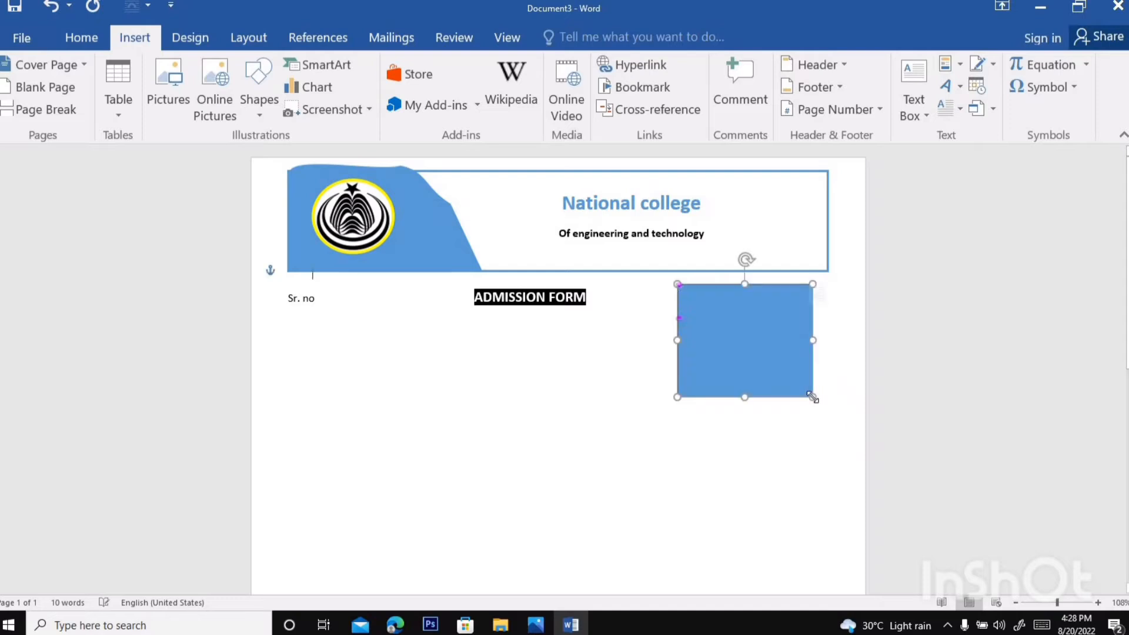
click(455, 63)
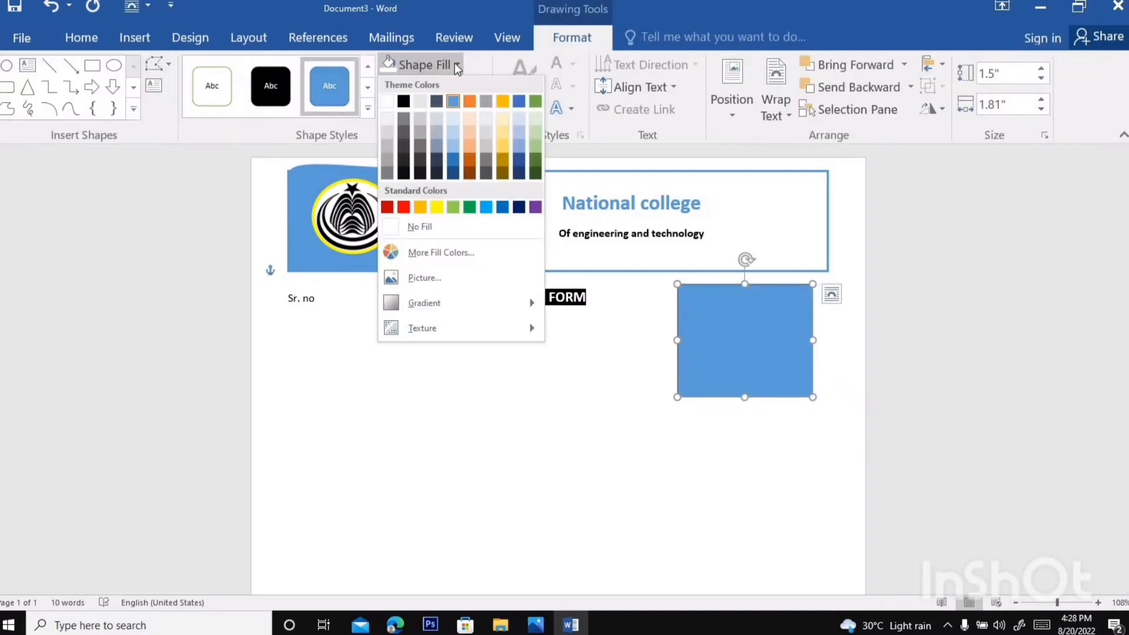
click(389, 100)
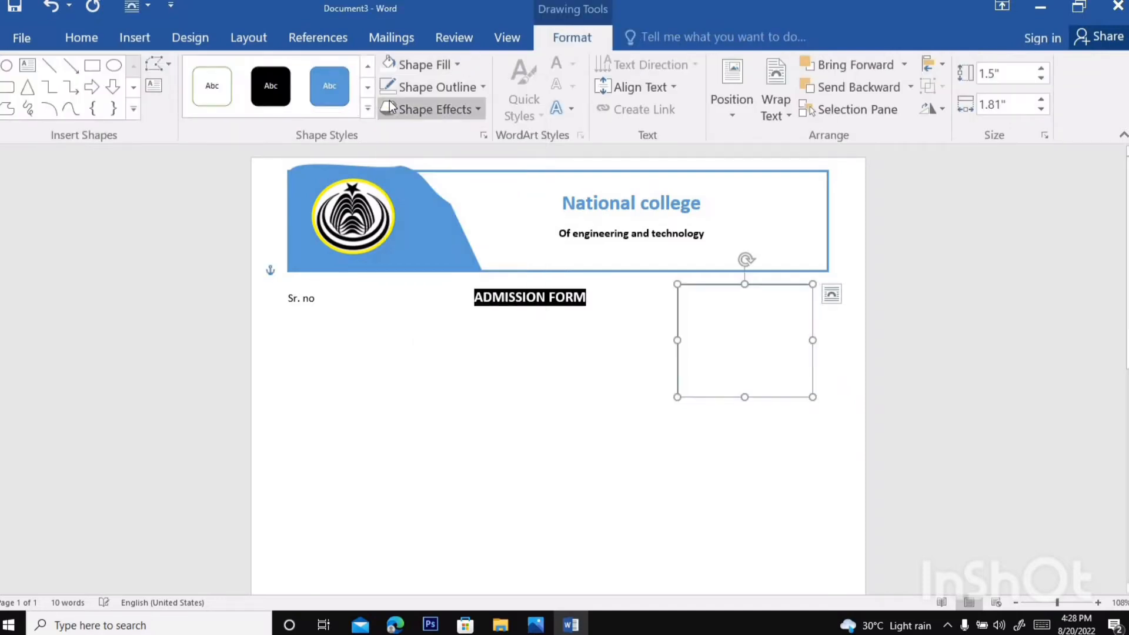
click(600, 426)
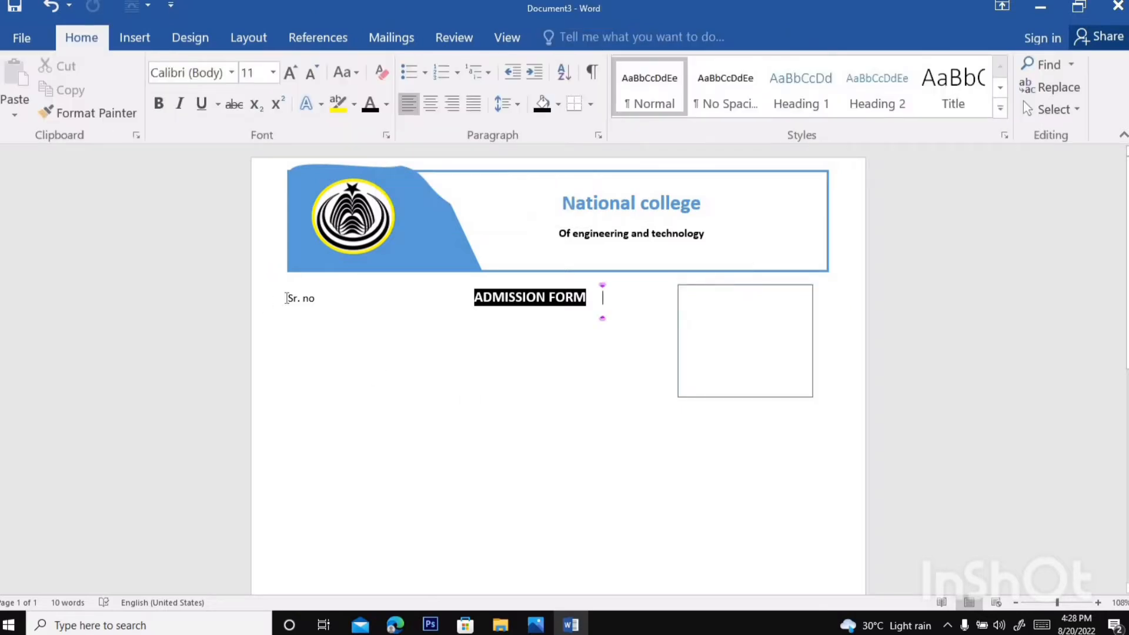
Make the "Sr. no" label bold, size 12 and uppercase.
triple_click(318, 304)
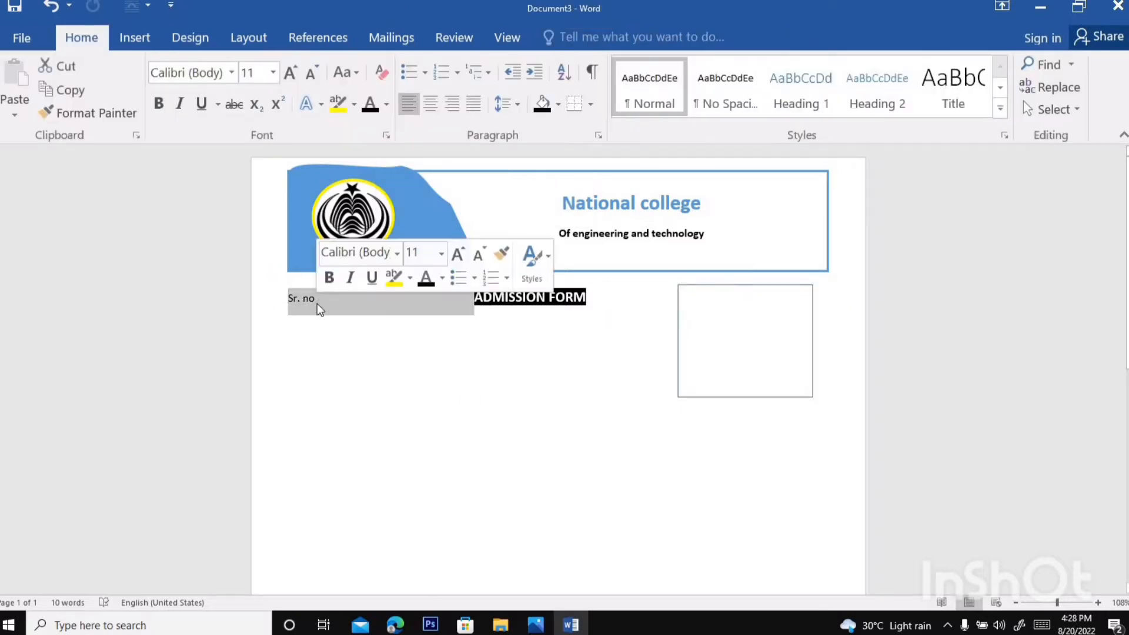
click(155, 104)
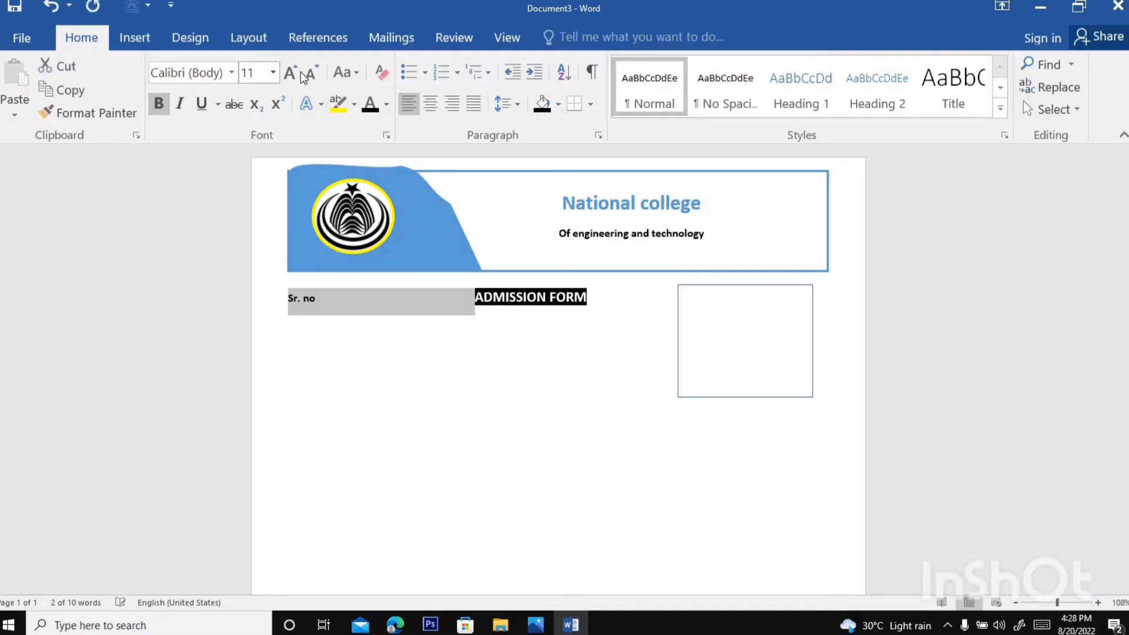
click(292, 74)
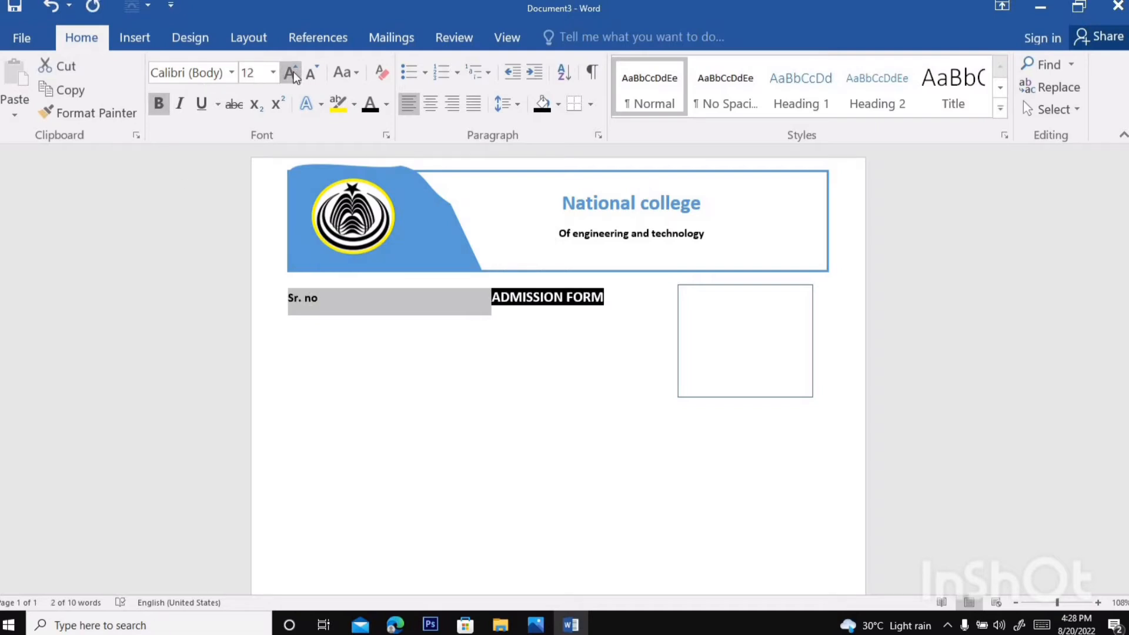
click(350, 75)
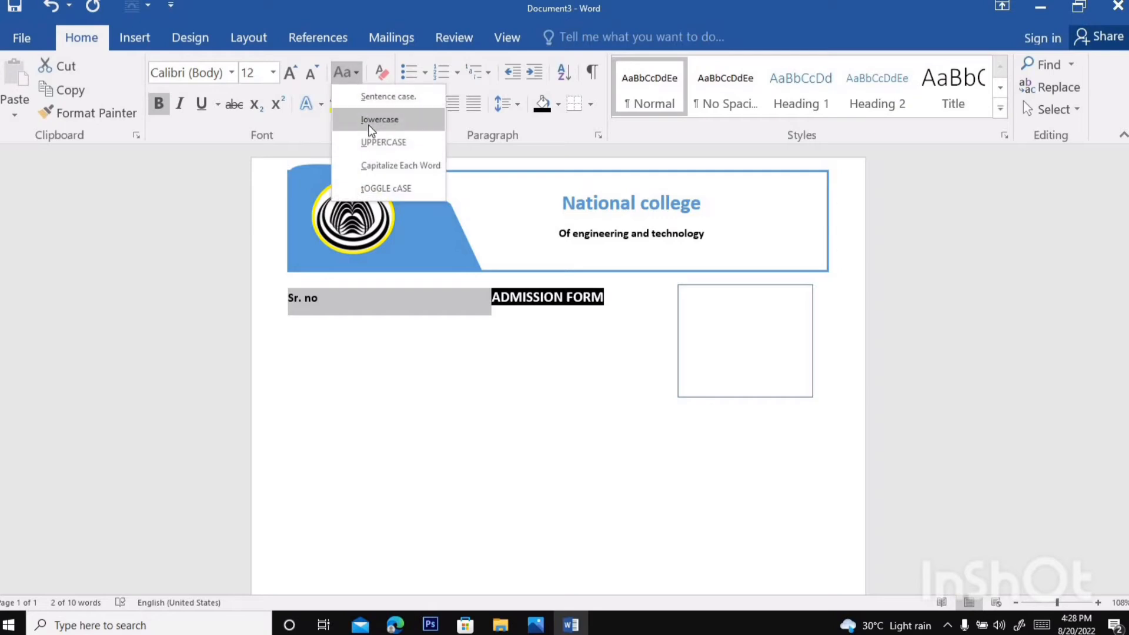
click(369, 136)
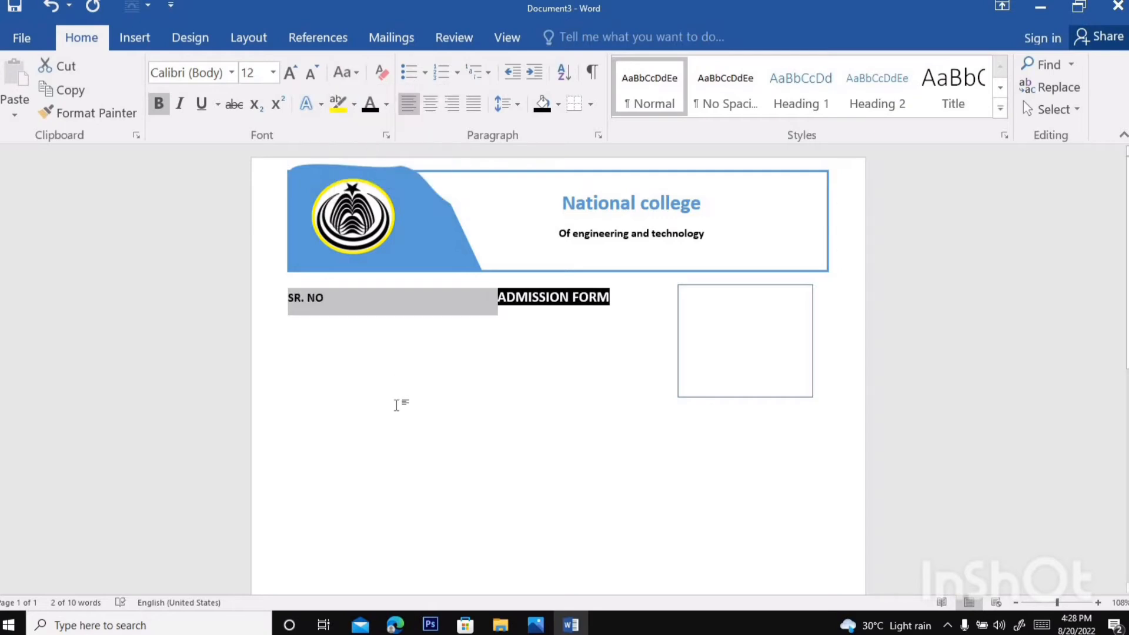
click(397, 297)
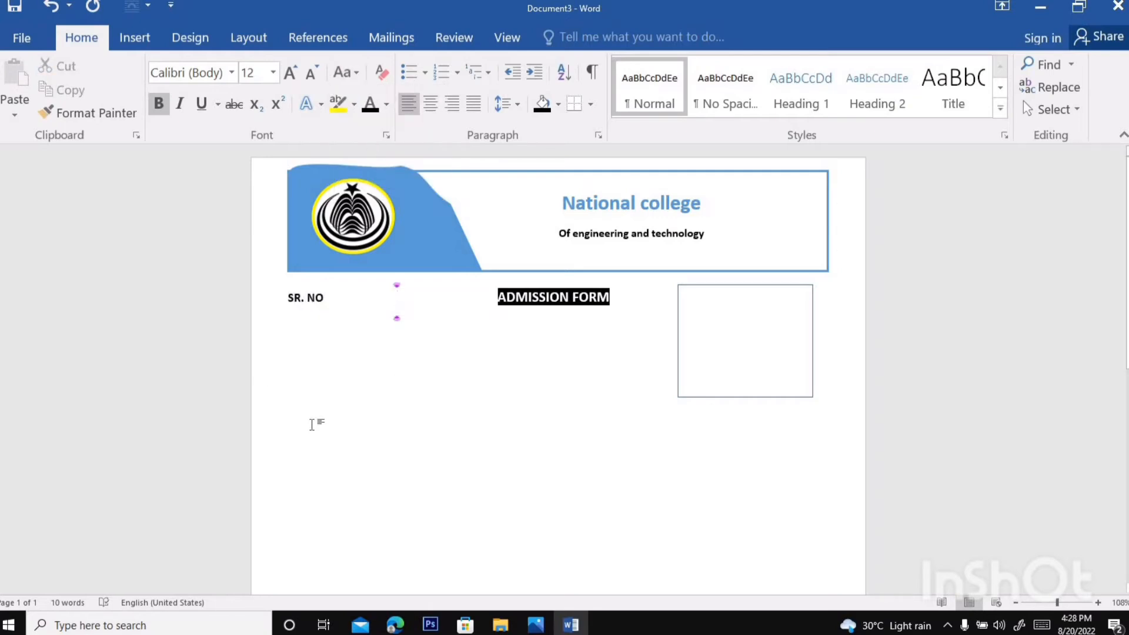
Below the title line, enter the form labels "Student name", "Father name" and "Gender" on separate lines.
click(312, 407)
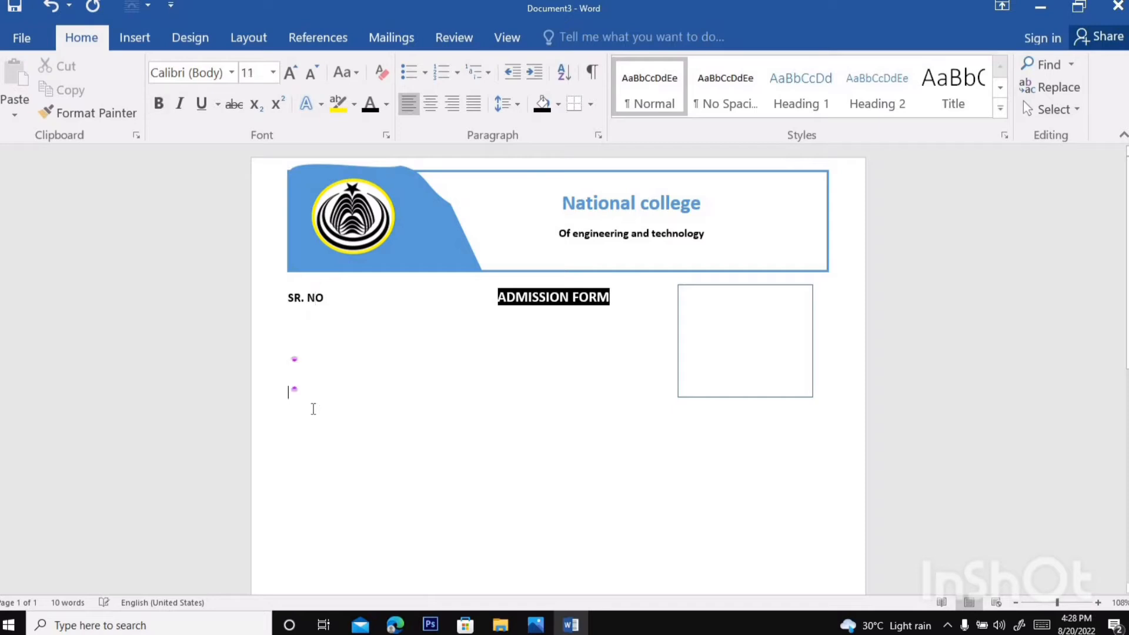
text(stu)
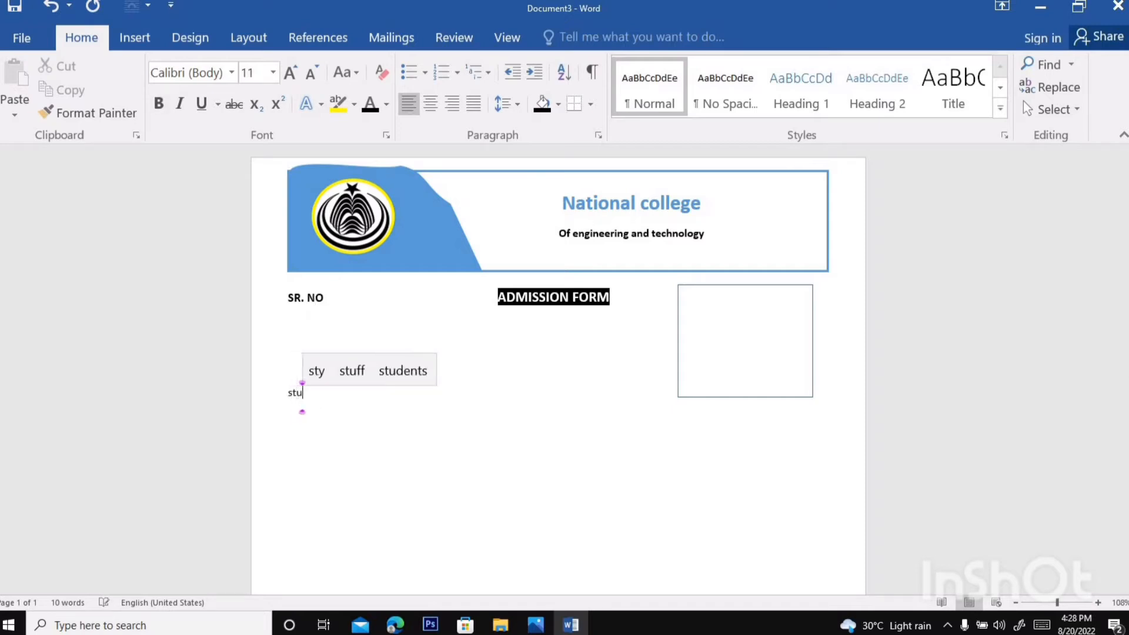
text(dent name)
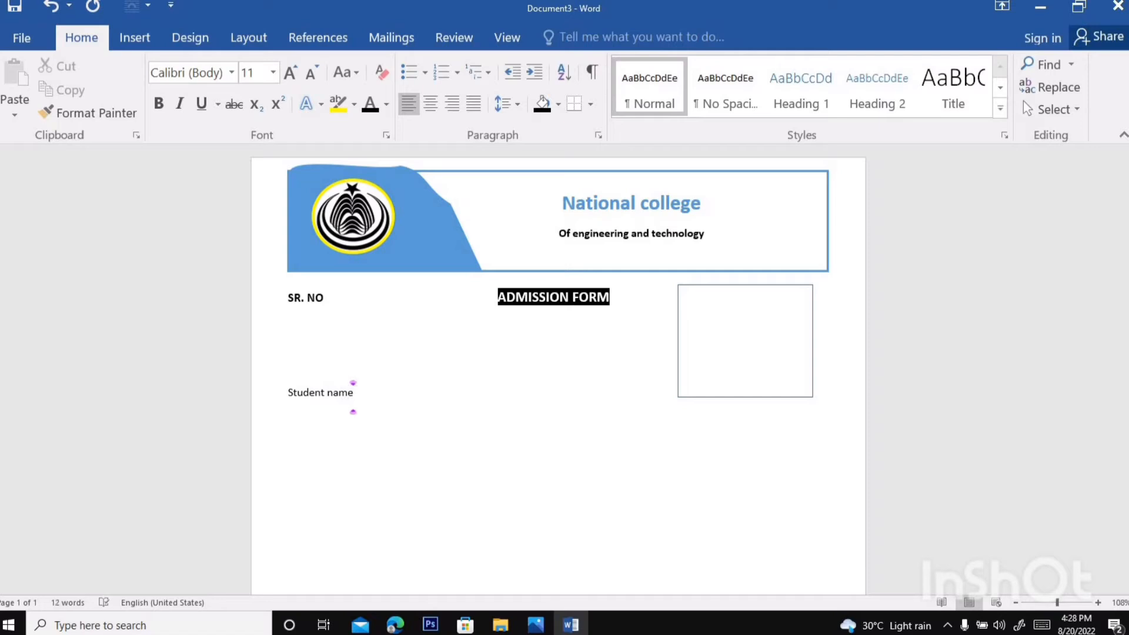
key(Return)
text(fath)
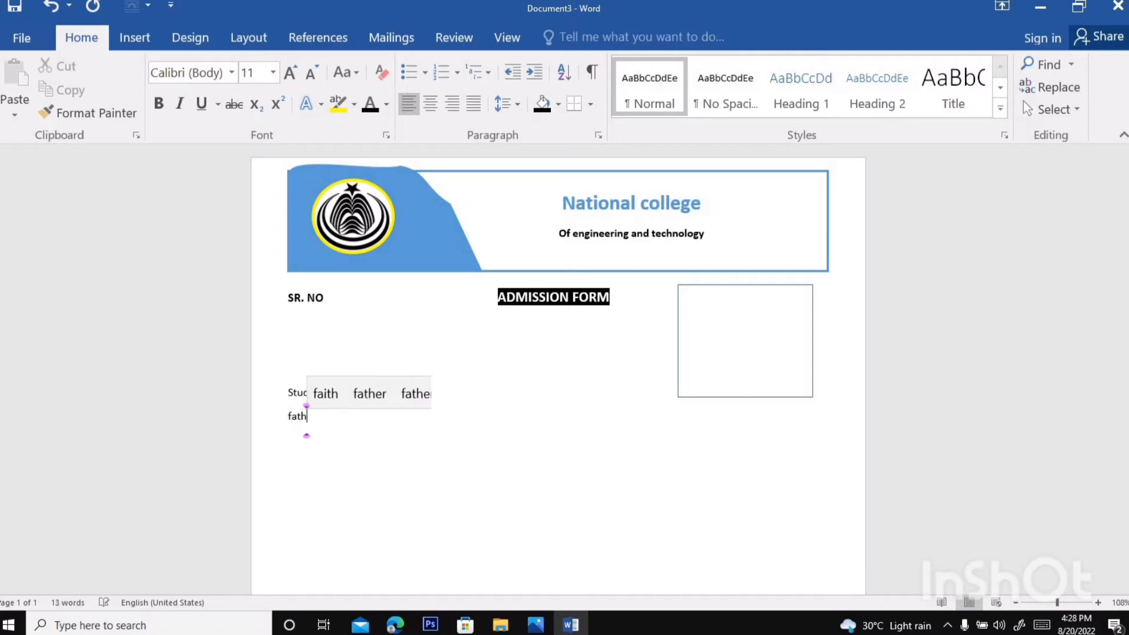
text(er )
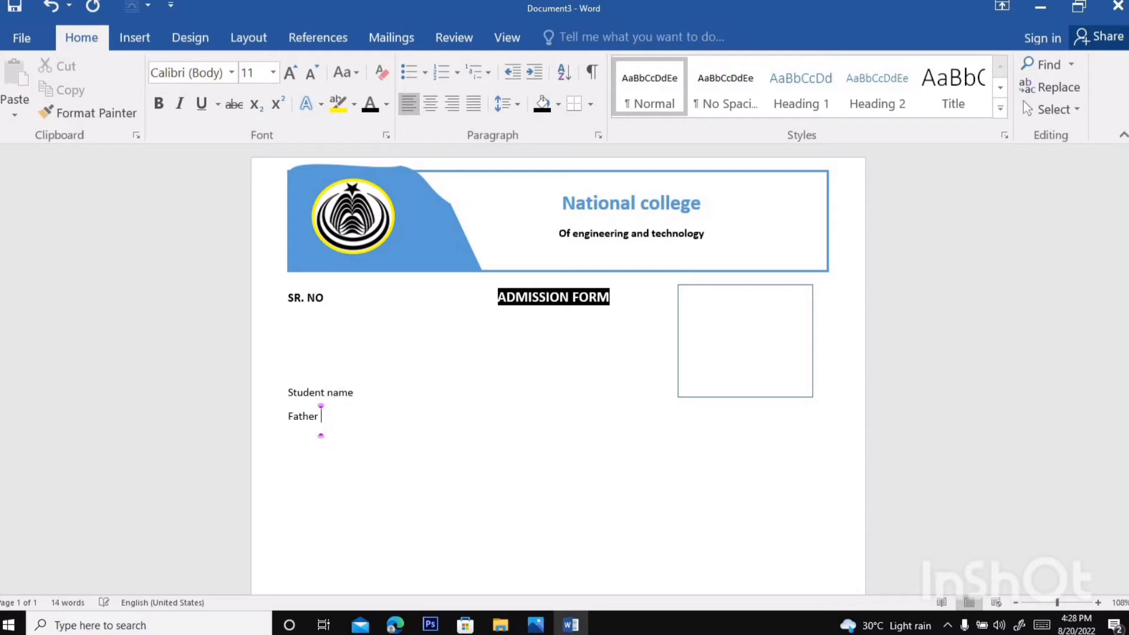
text(name)
key(Return)
text(gender)
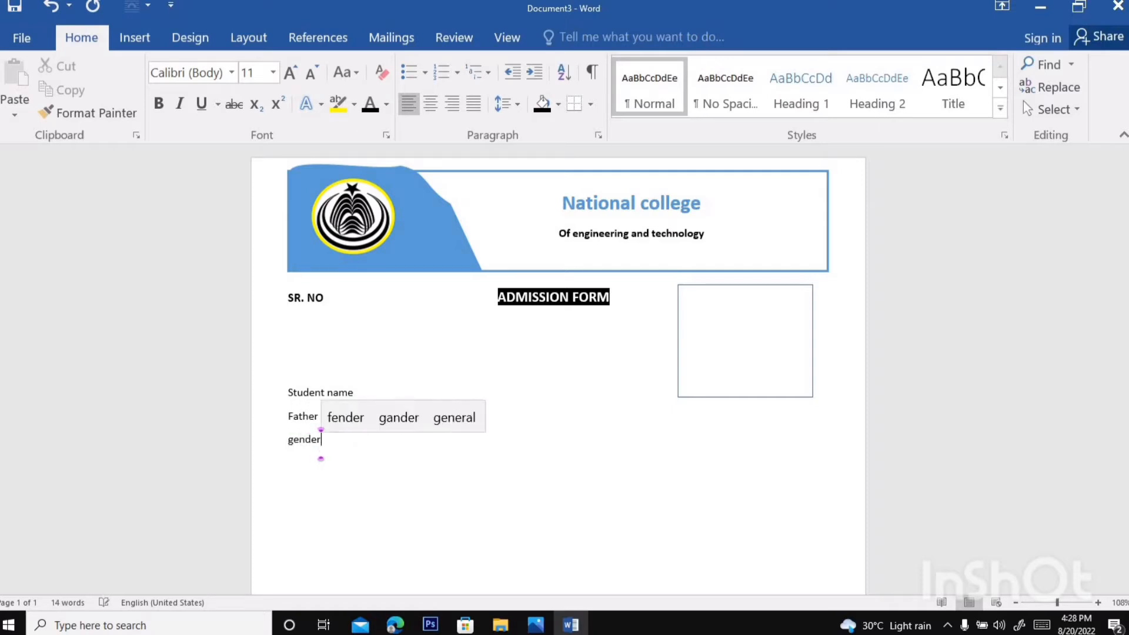
Continue the label list with "Dob", "Cnic no", "Email" and "Nationality", each on its own line.
key(Return)
text(dob)
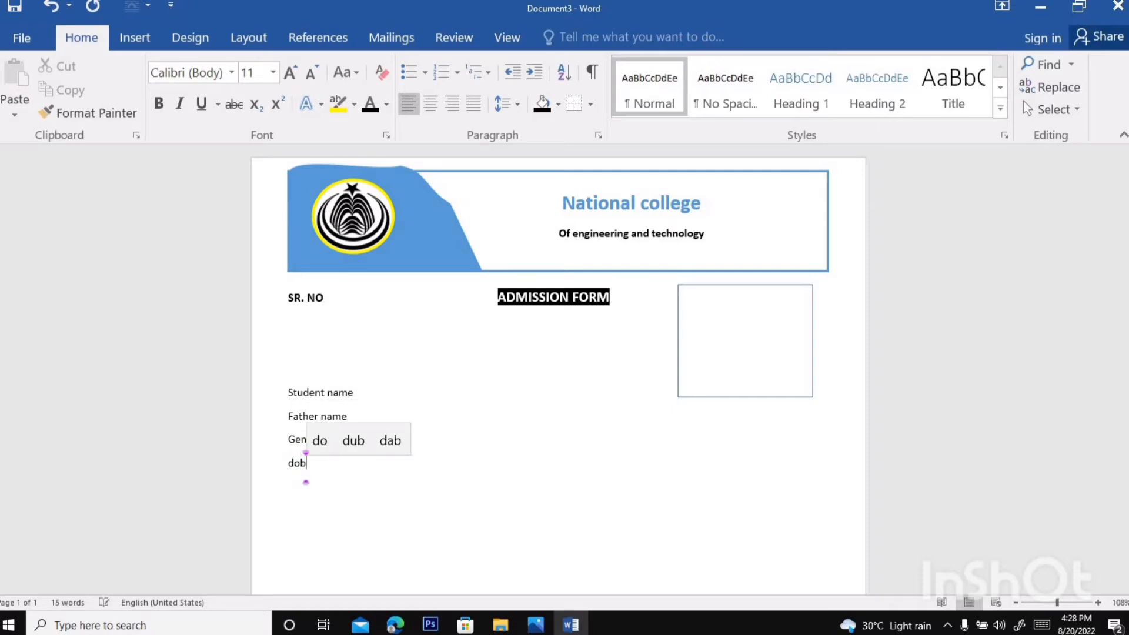
key(Return)
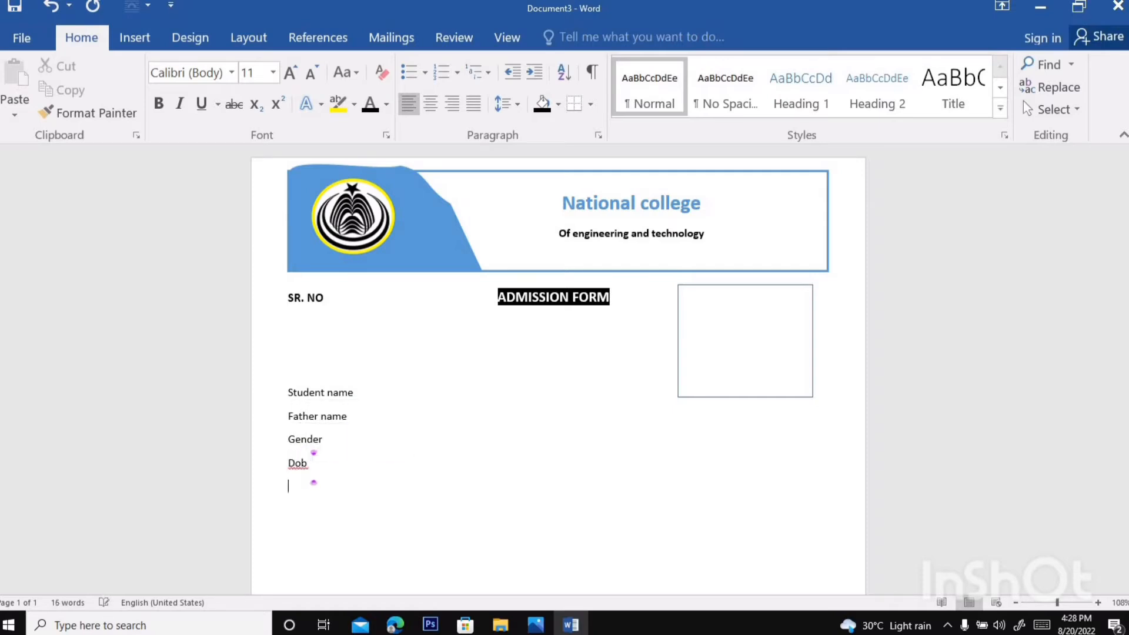
text(cn)
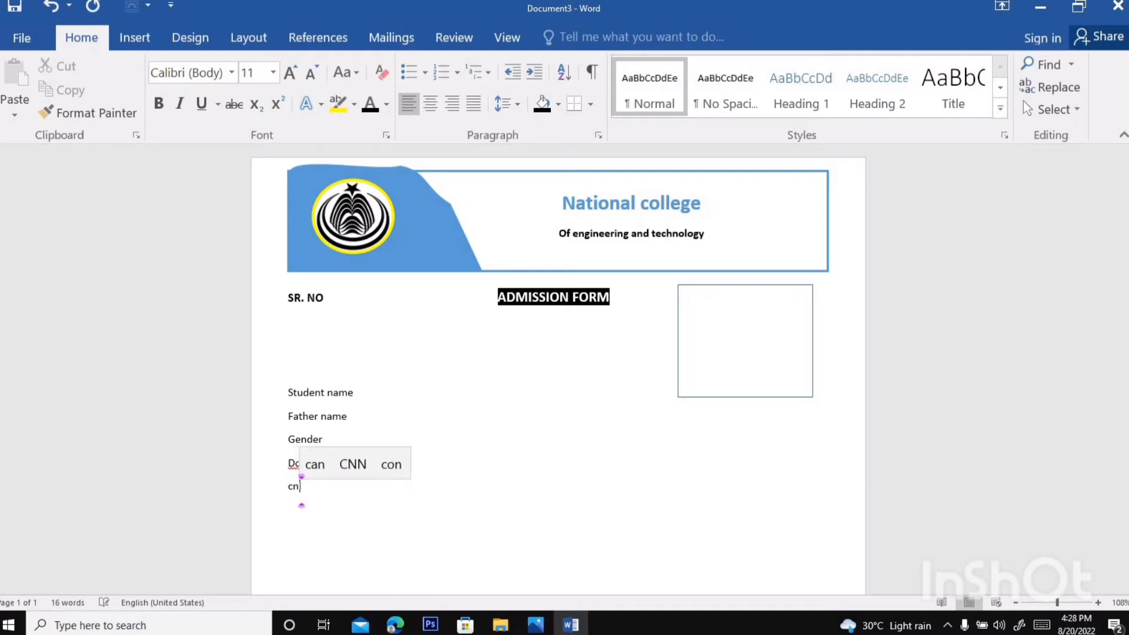
text(ic no)
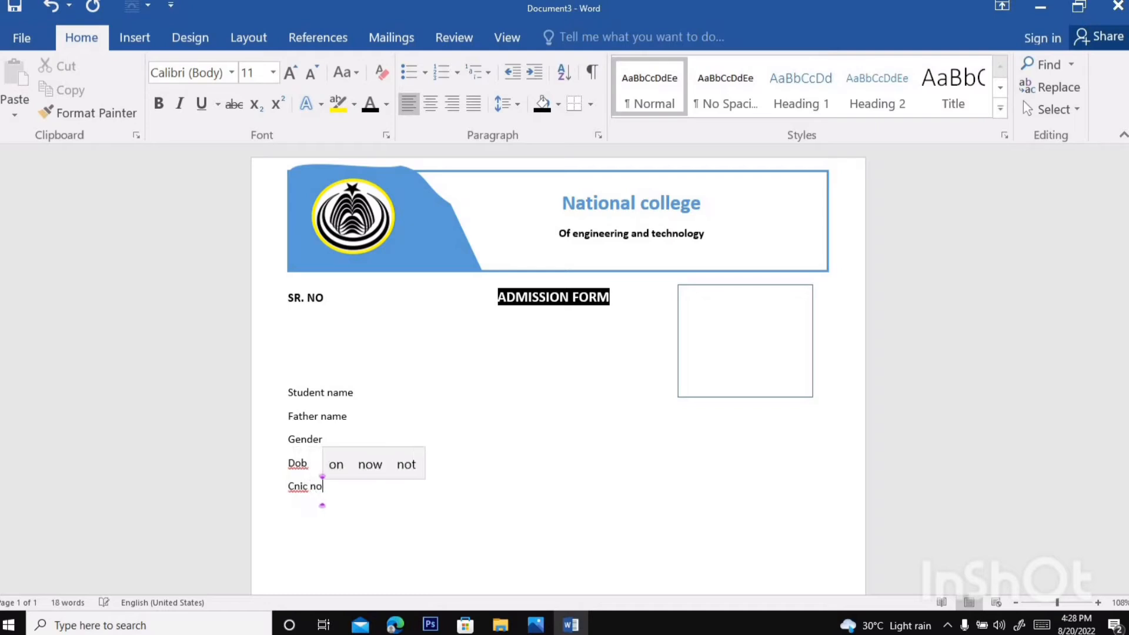
key(Return)
text(emails)
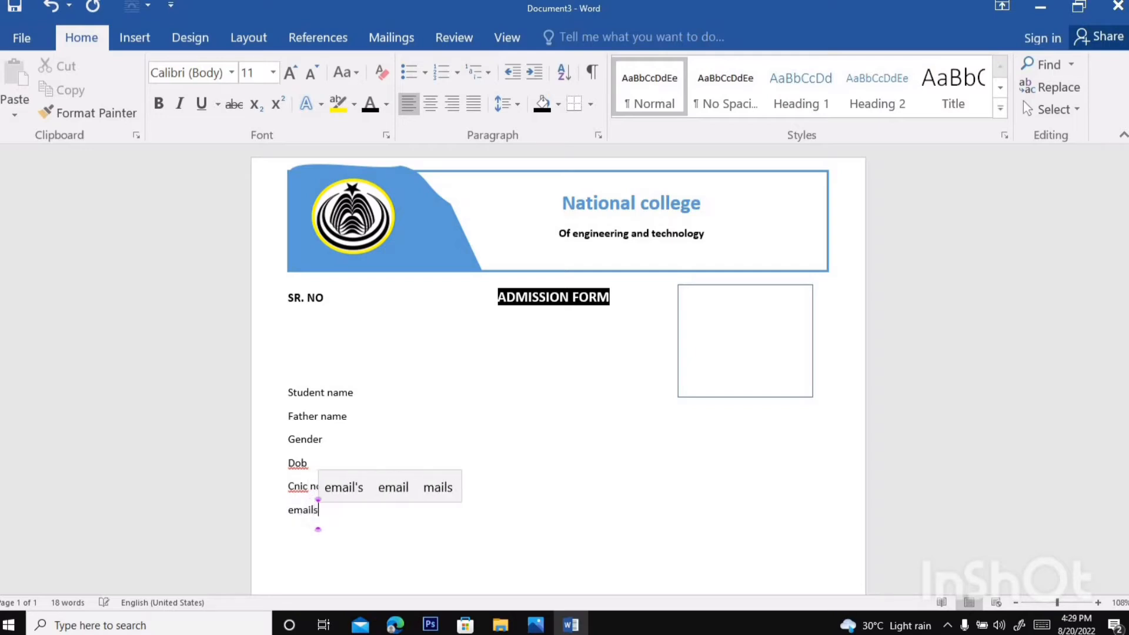
key(BackSpace)
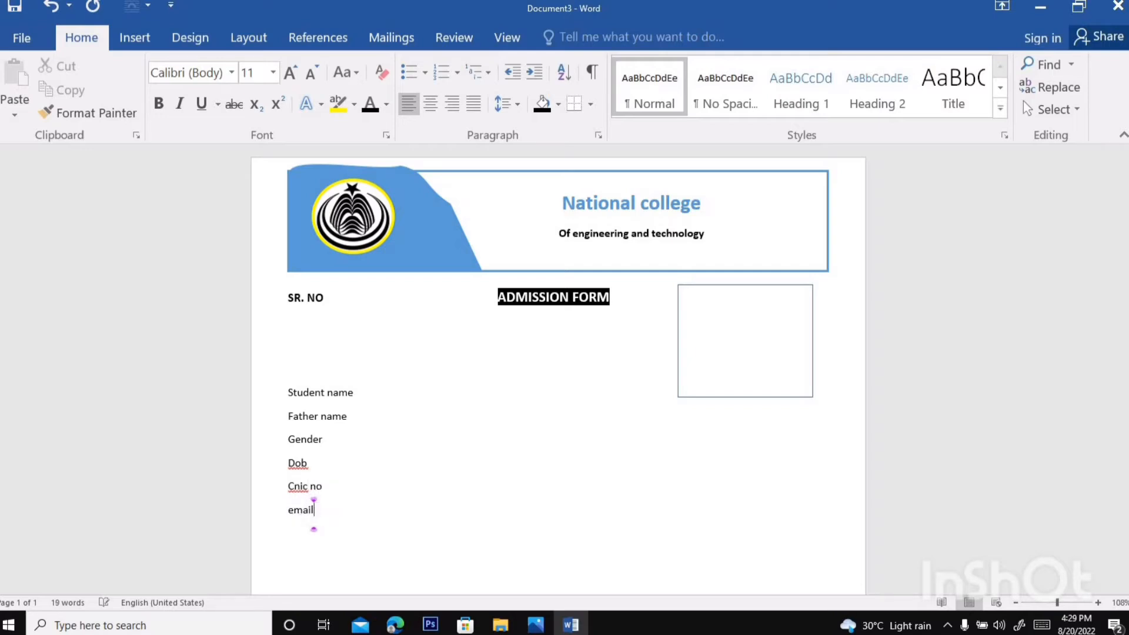
key(Return)
text(nationality)
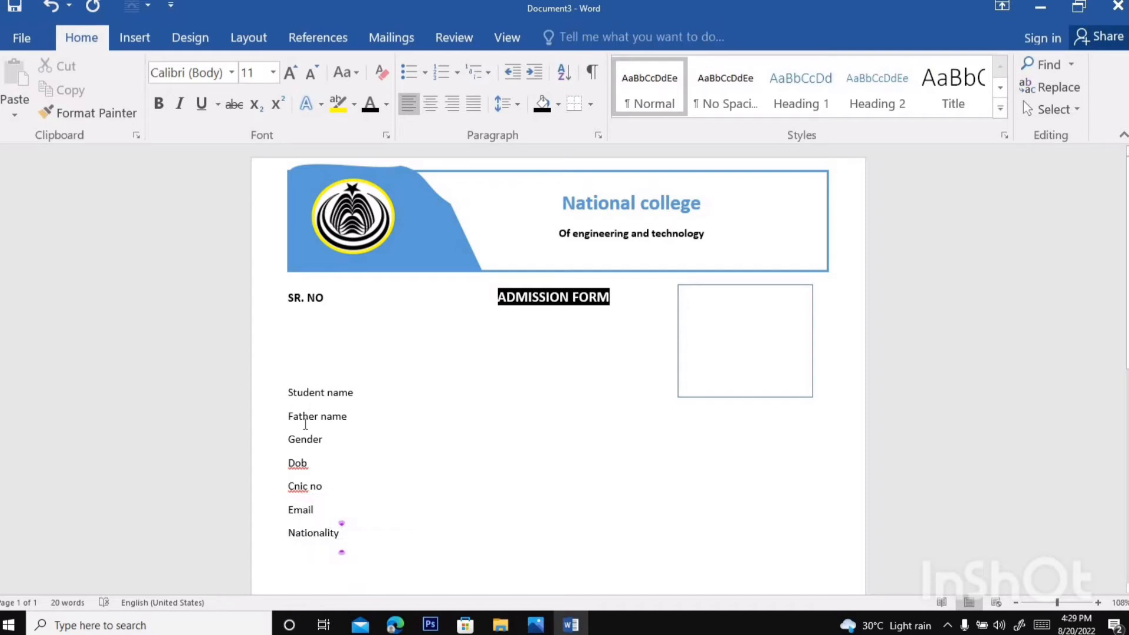
Make all the form labels from Student name to Nationality bold, size 12 and uppercase.
mouse_move(288, 370)
mouse_down()
mouse_move(365, 507)
mouse_move(398, 520)
mouse_move(344, 532)
mouse_move(289, 464)
mouse_move(288, 388)
mouse_up()
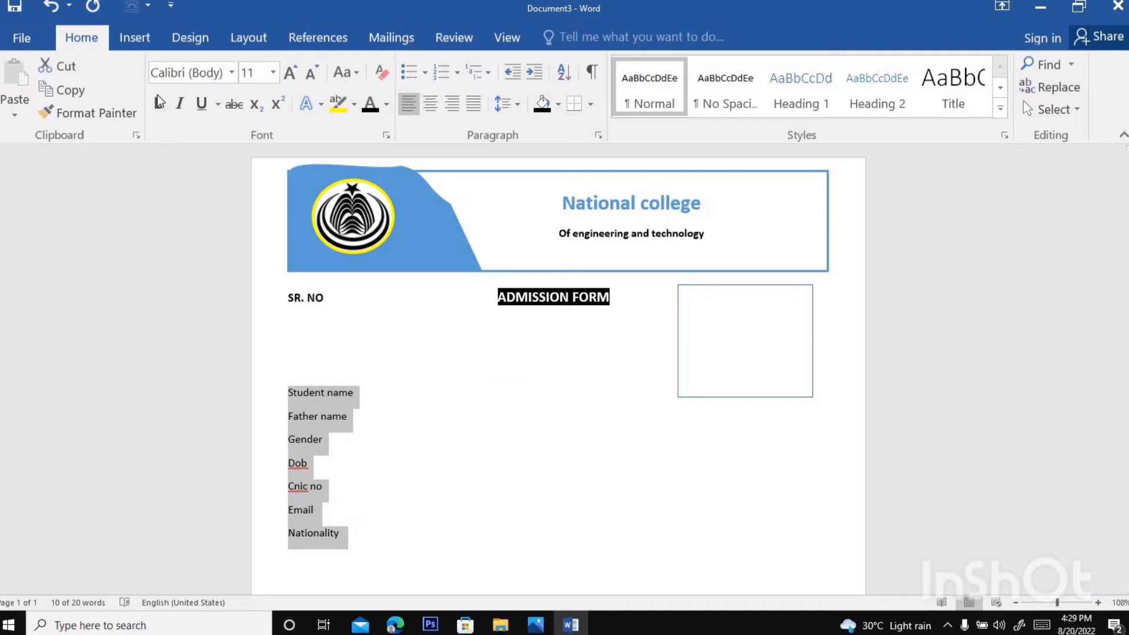
click(158, 104)
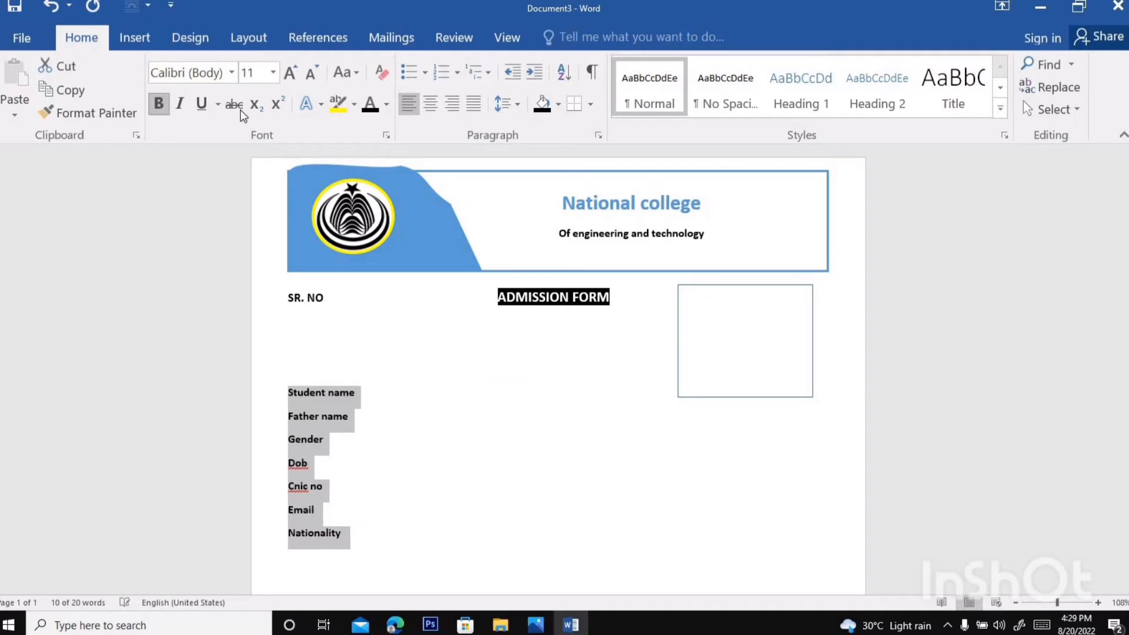
click(292, 73)
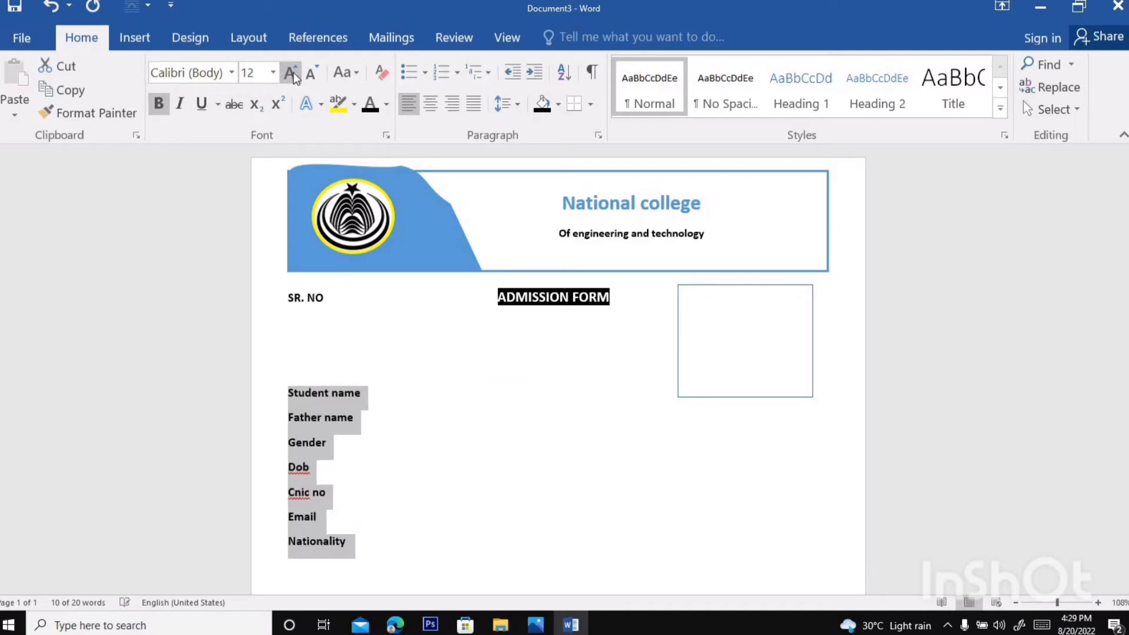
click(358, 73)
click(385, 140)
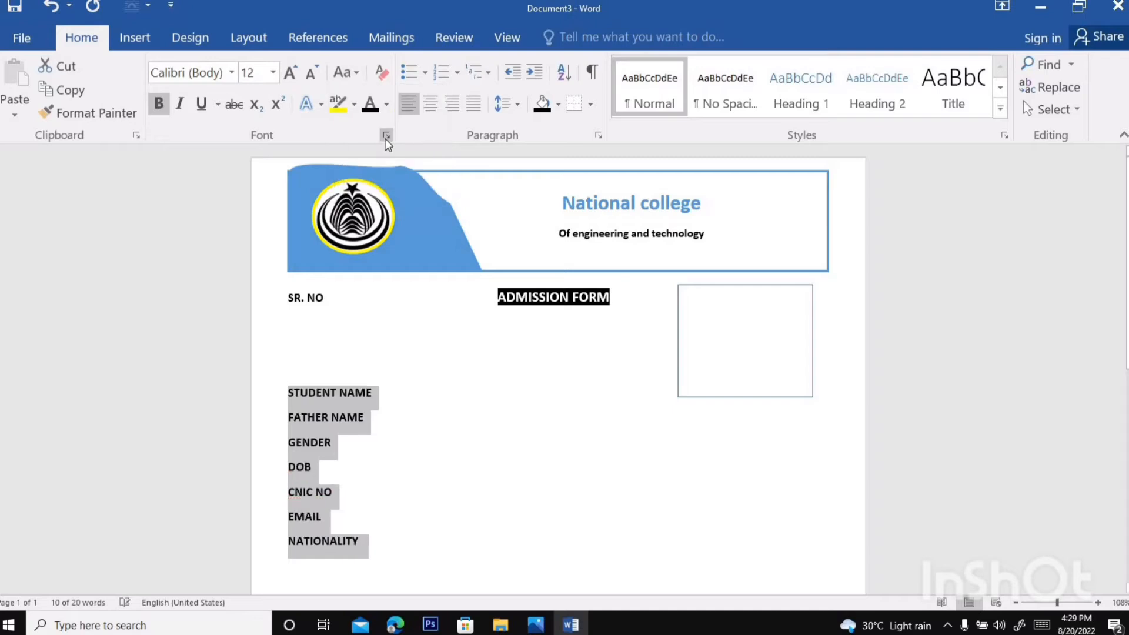
Add long dashed fill-in lines after the "STUDENT NAME" and "FATHER NAME" labels, ending at about the same width.
click(414, 404)
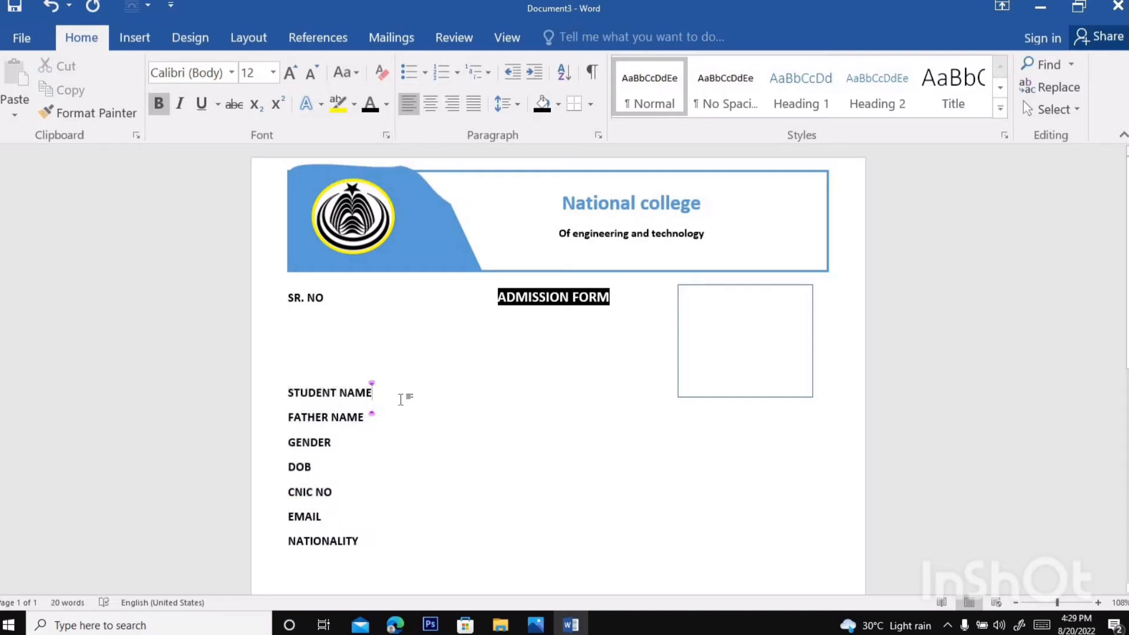
text(--------------------)
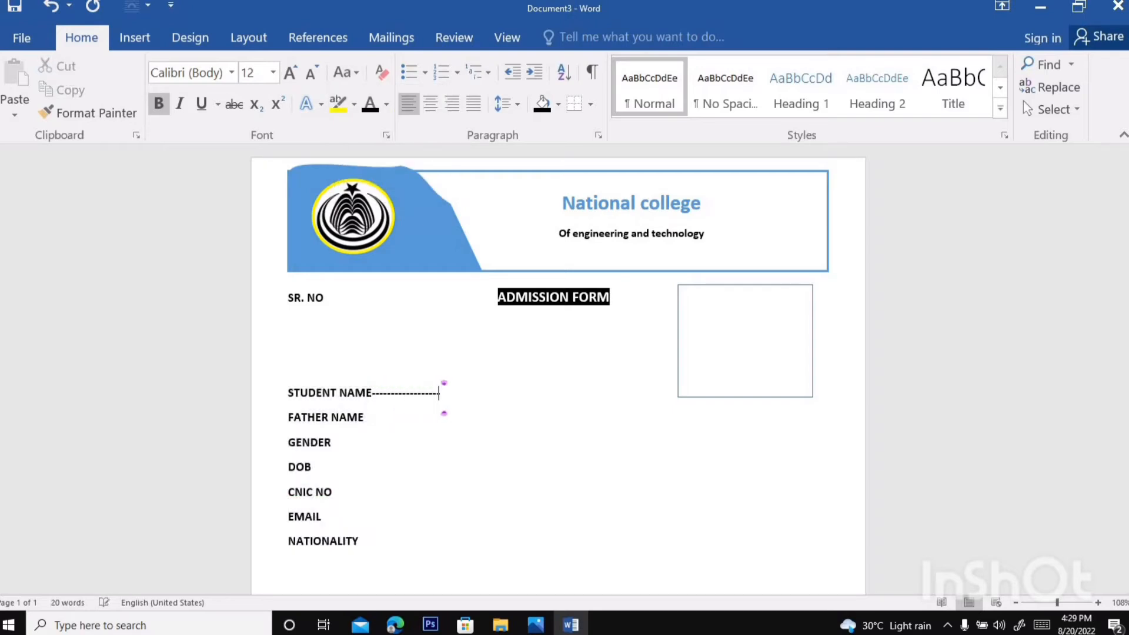
text(-------------------------------)
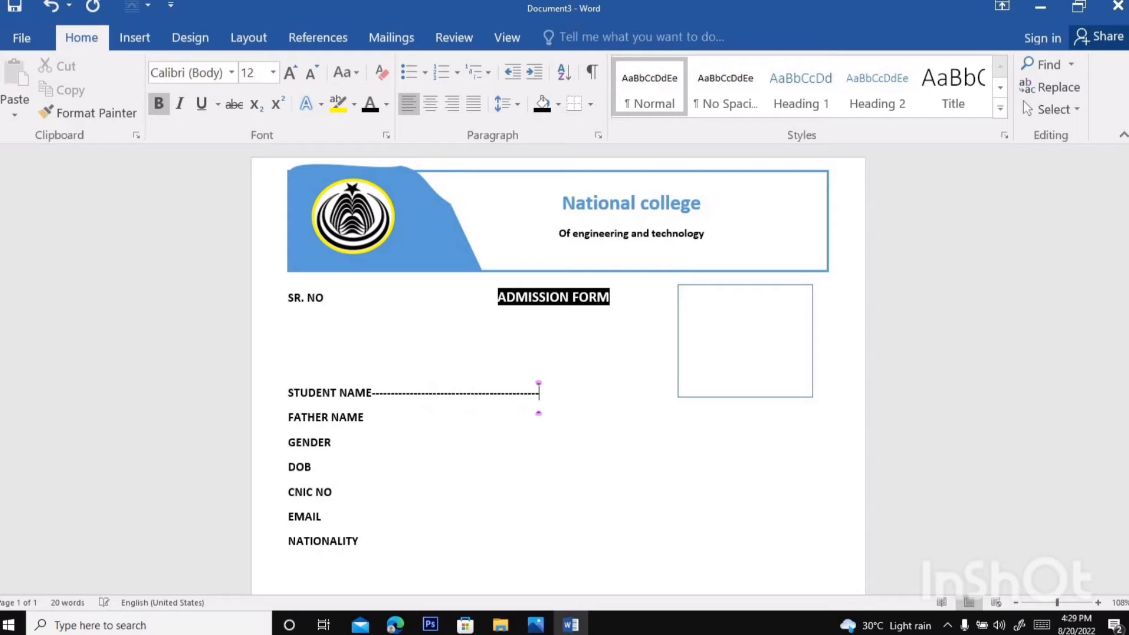
click(379, 415)
text(---)
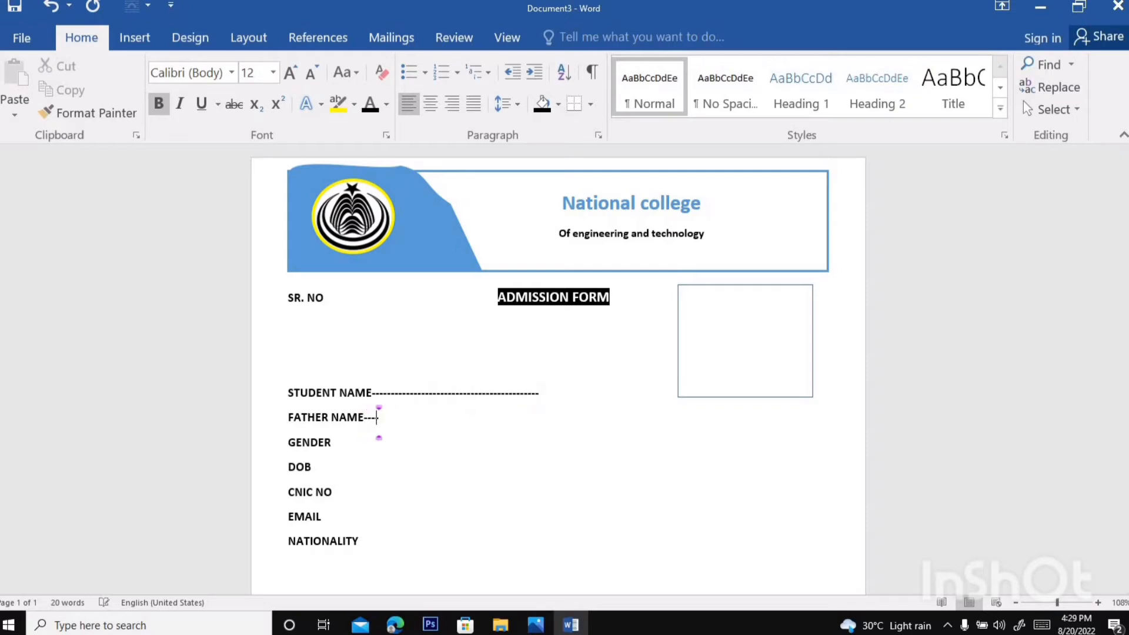
text(-----------------------------------------------------)
Add dashed fill-in lines after the "GENDER" and "DOB" labels, roughly matching the length of the lines above.
click(339, 449)
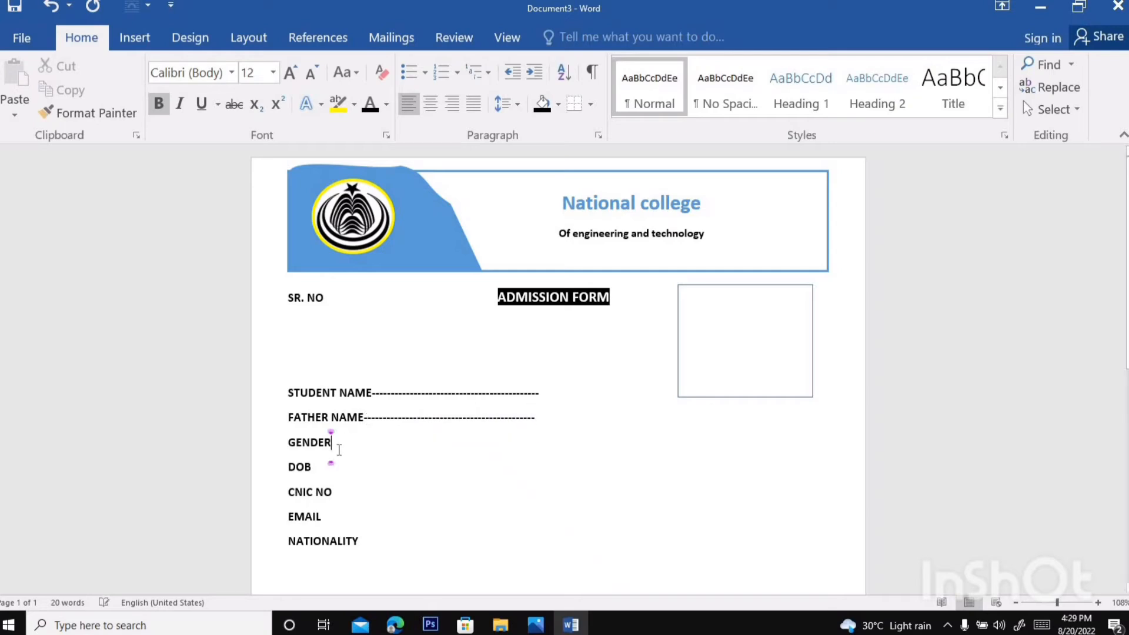
text(--------------------)
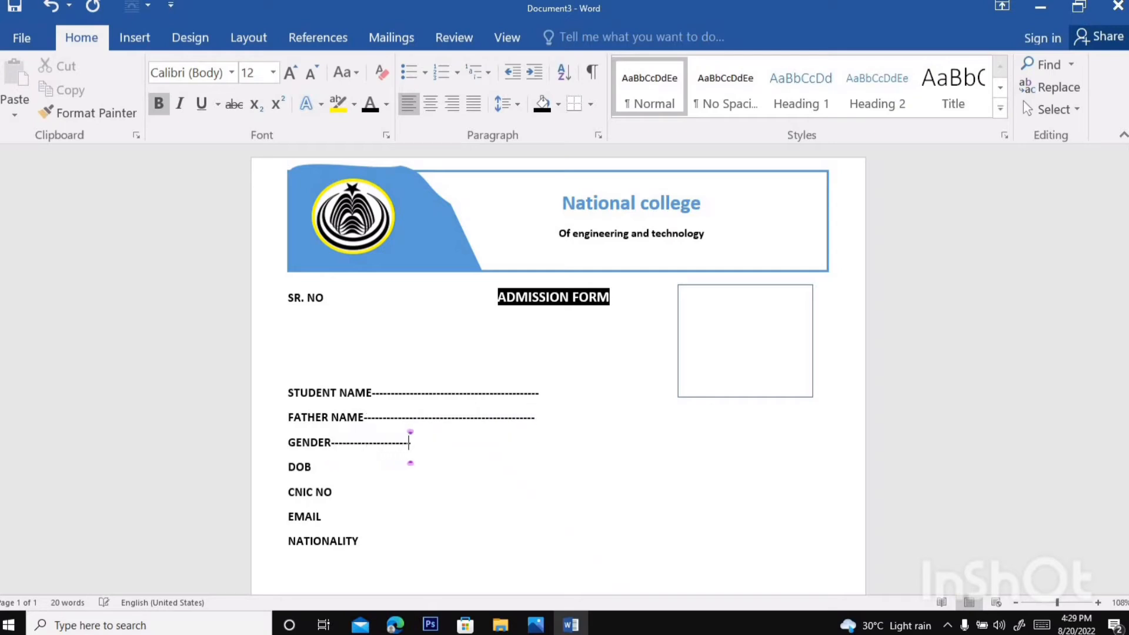
text(----------------------------------------------)
click(312, 466)
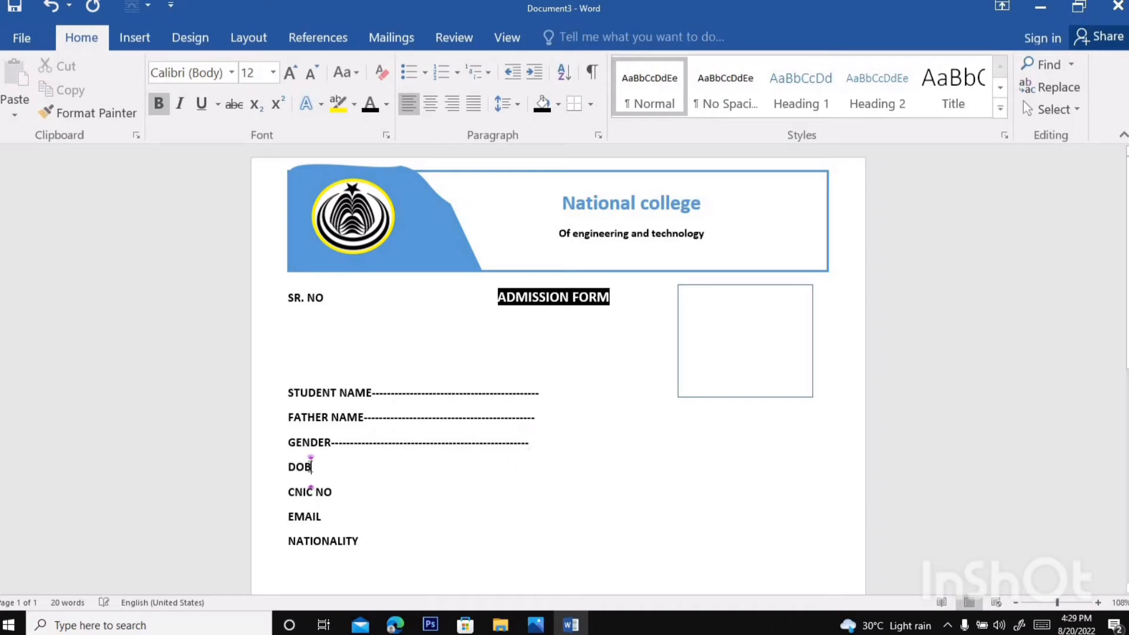
text(--------------------------------)
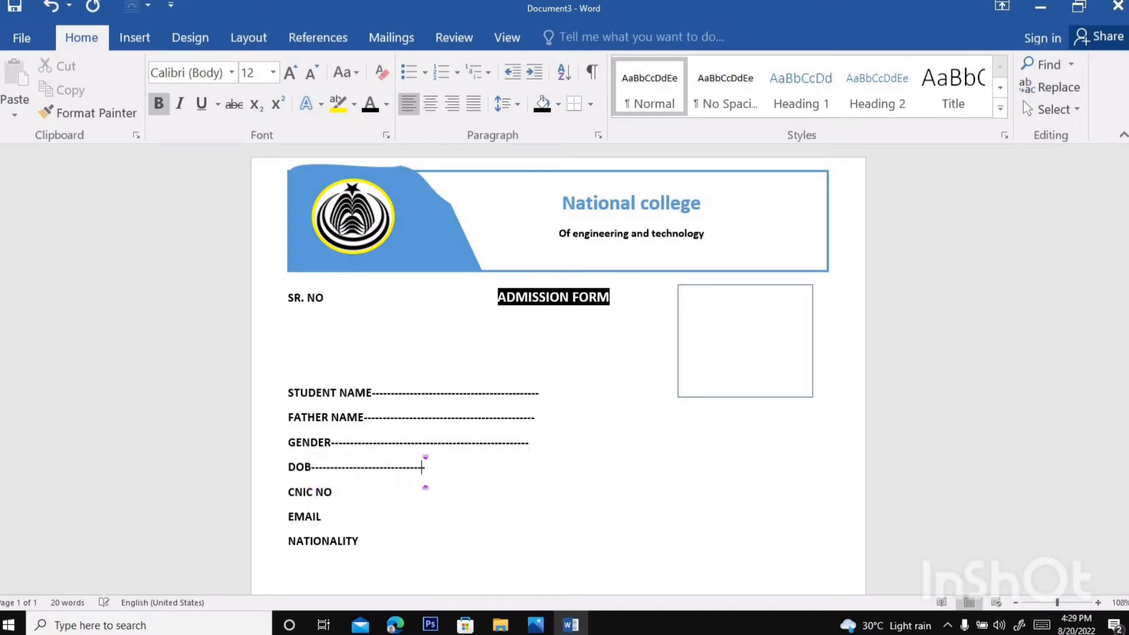
text(--------------------------------)
Add dashed fill-in lines after the "CNIC NO" and "EMAIL" labels, reaching about as far as the lines above.
click(334, 491)
text(----------------)
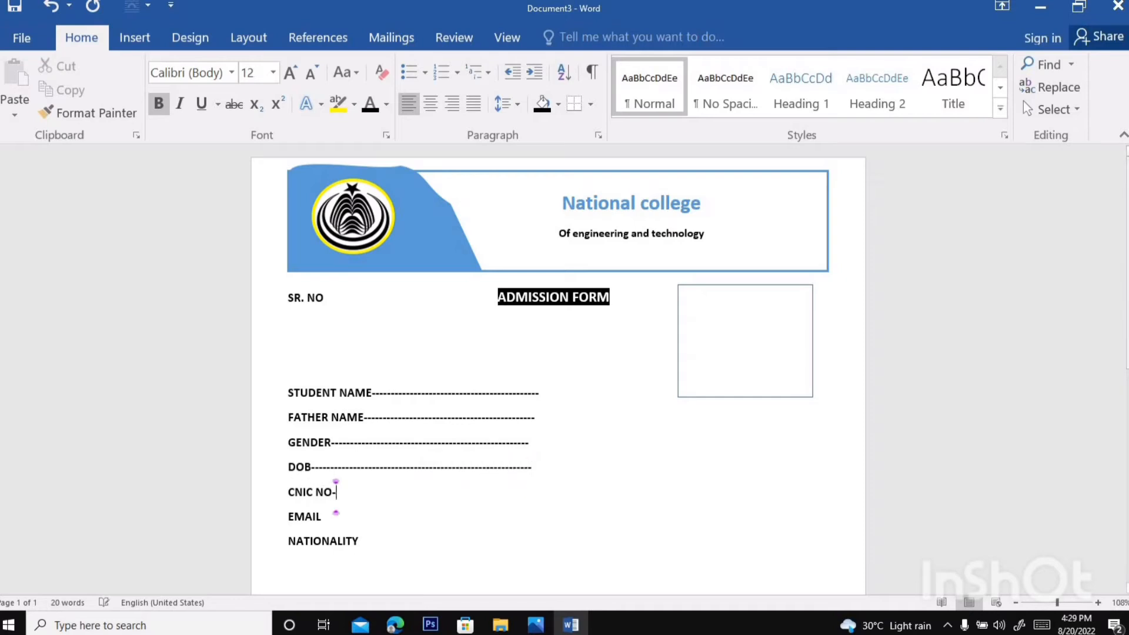
text(-------------------------------------)
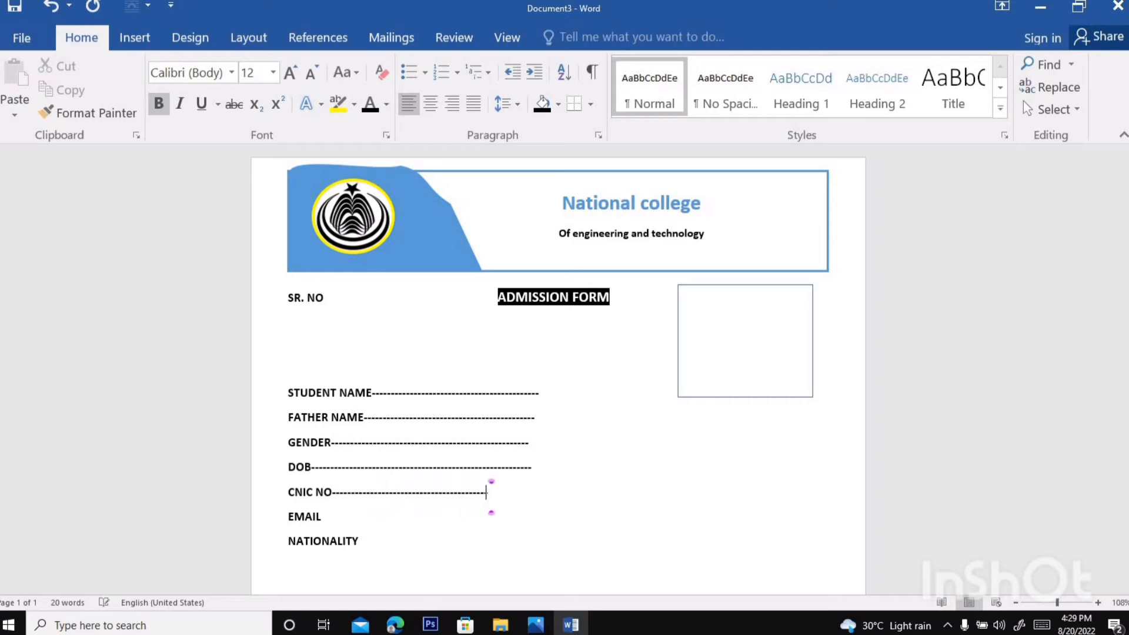
click(325, 516)
text(---------------------------------------------------------)
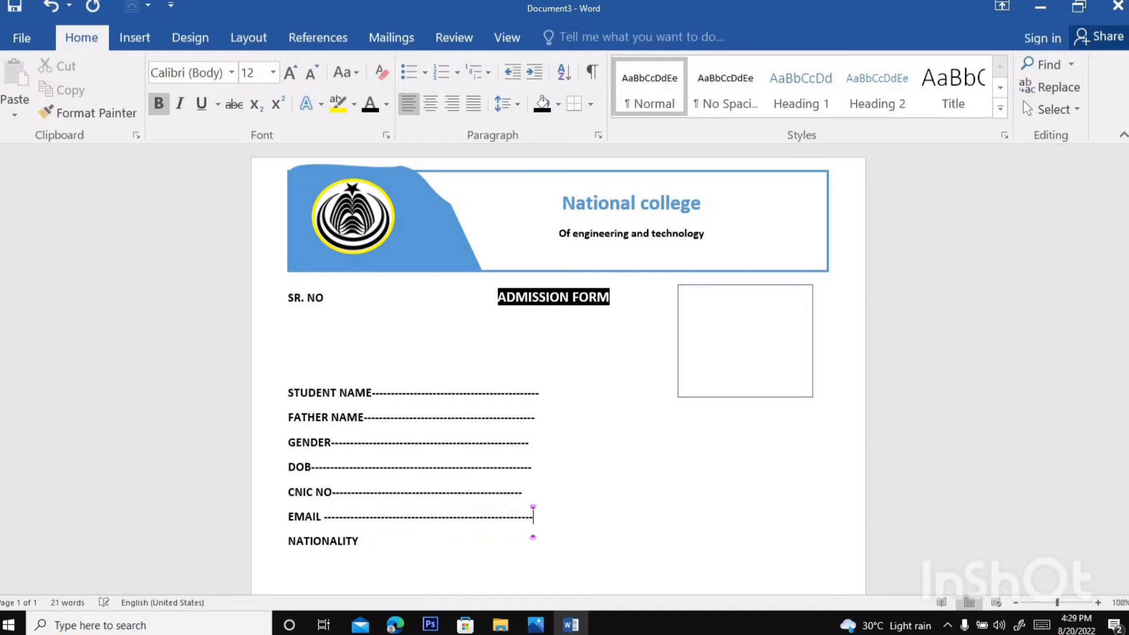
Add a dashed fill-in line after "NATIONALITY" and trim its end to align with the Email line.
click(361, 540)
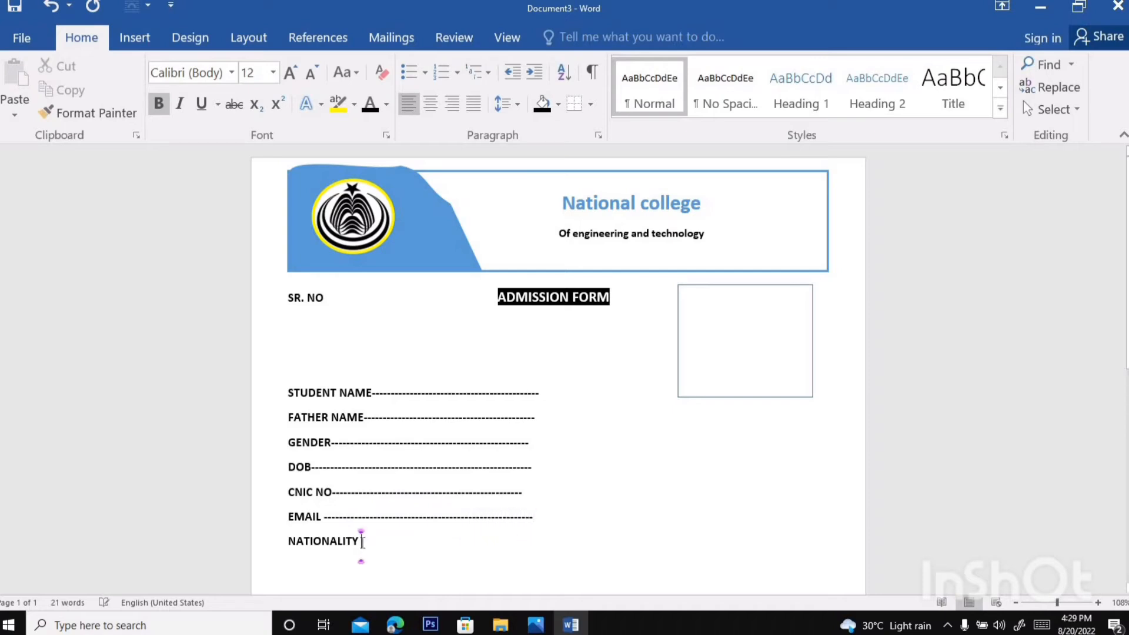
text(--------------------------------------------------)
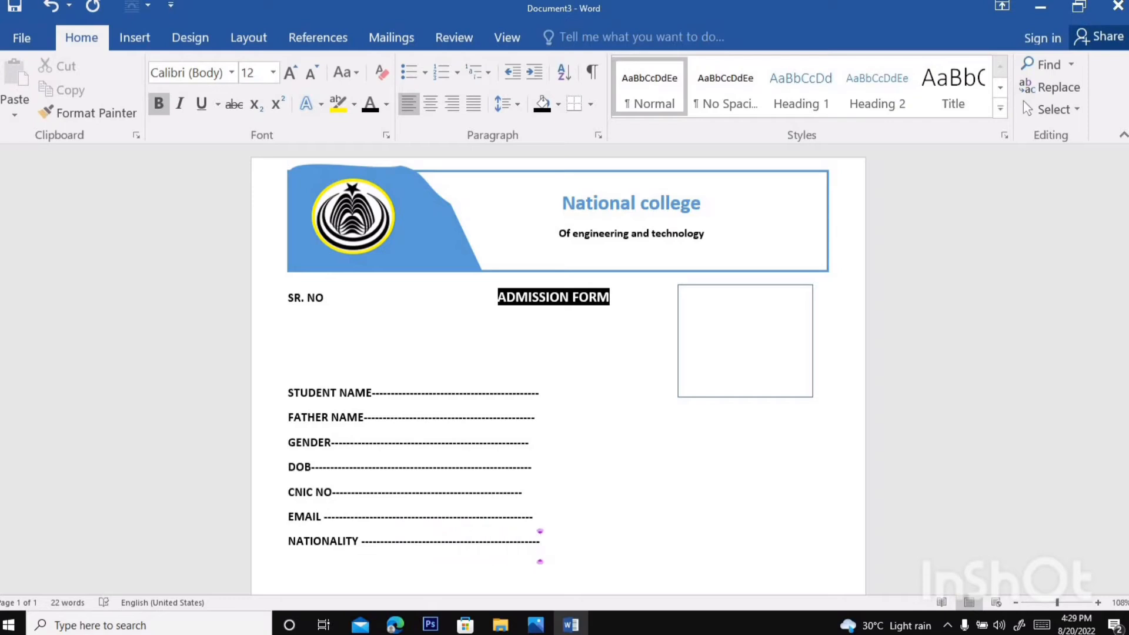
key(BackSpace)
key(BackSpace)
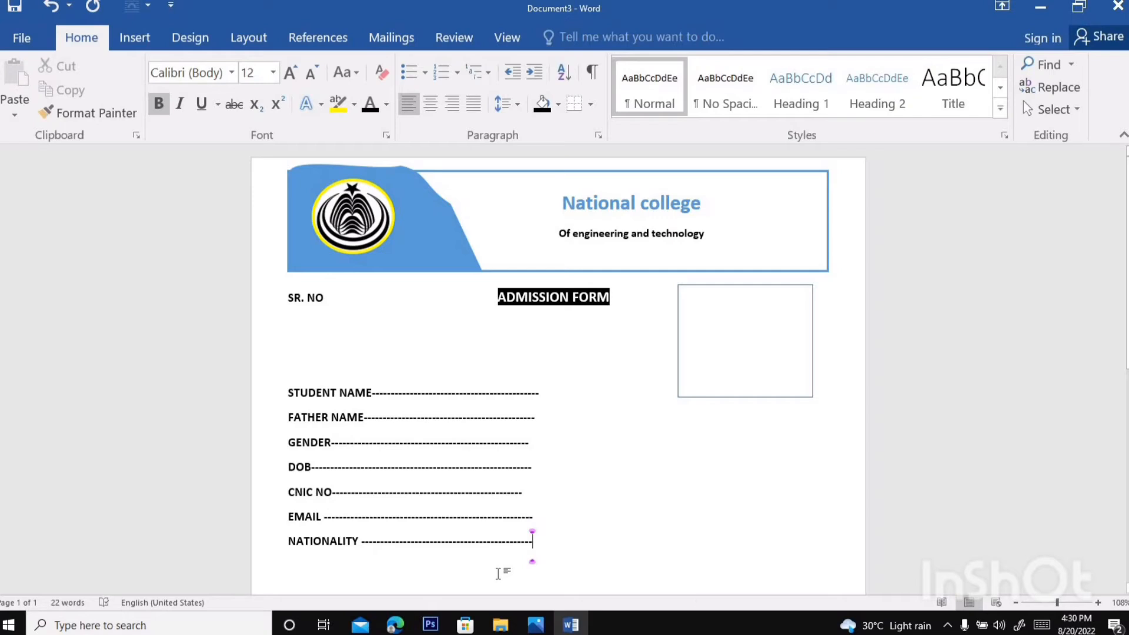
Leave a blank line below the Nationality field and enter the section heading "Academic information".
key(Return)
key(Return)
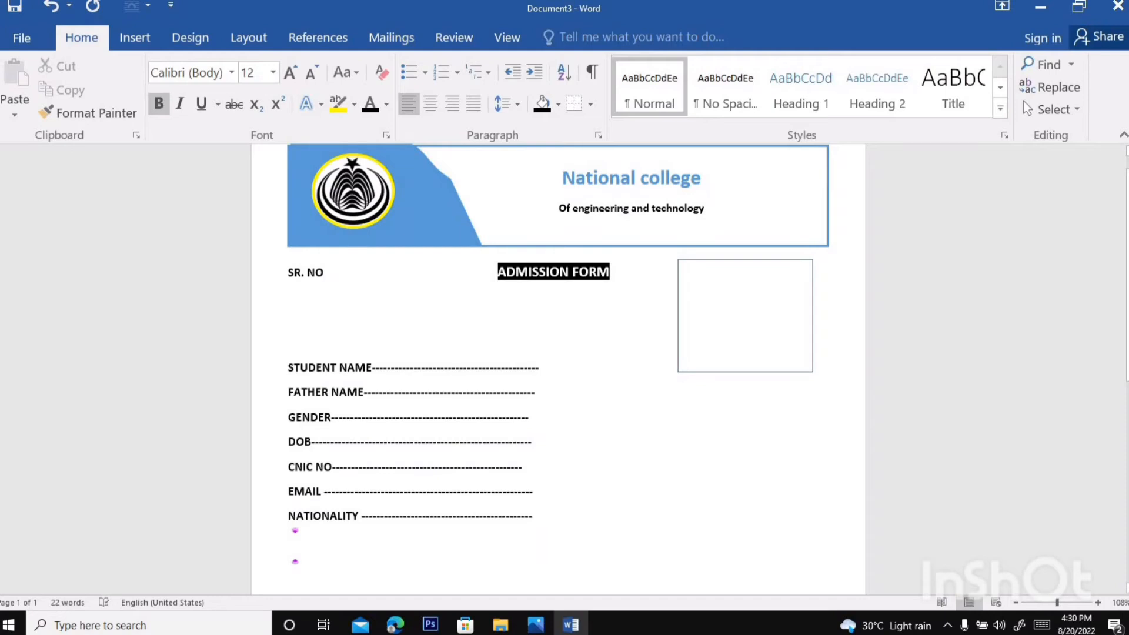
text(acad)
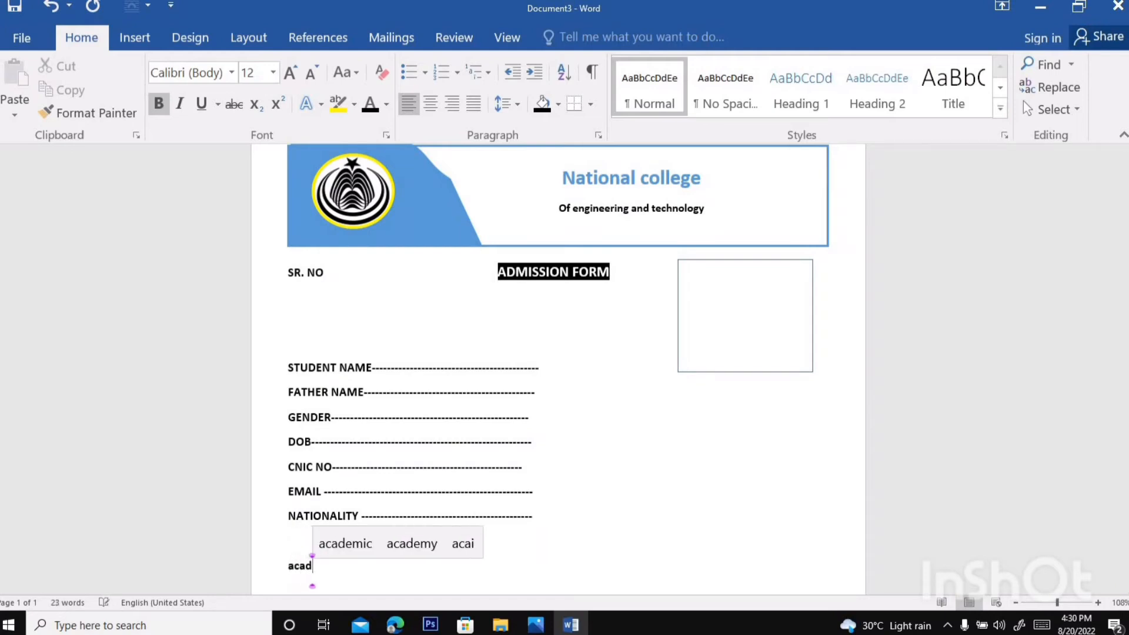
key(Up)
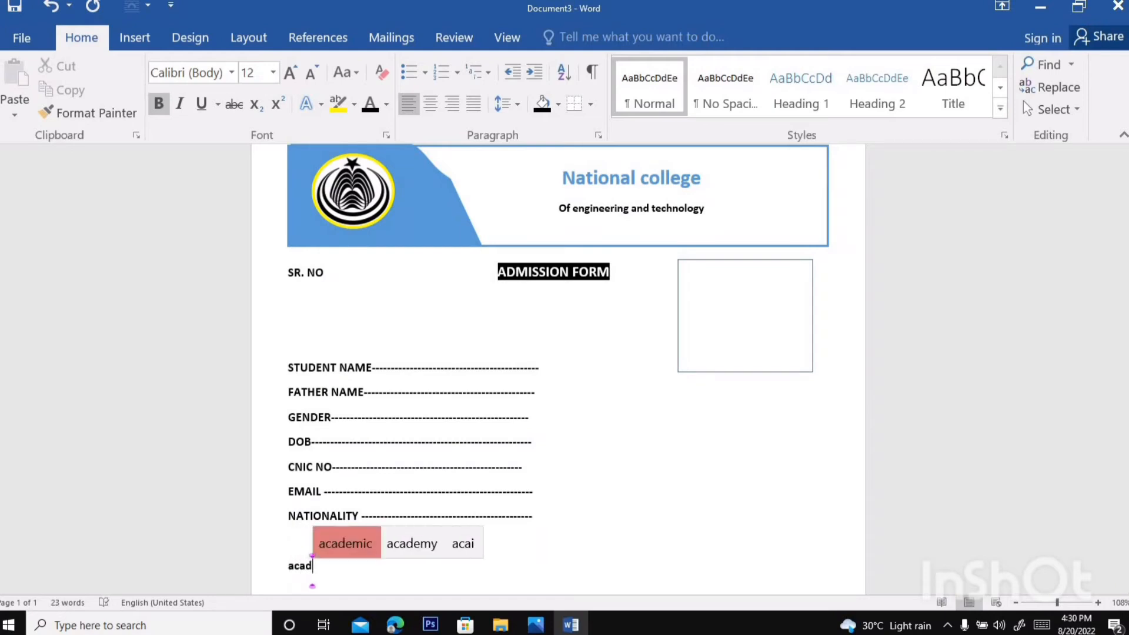
key(Return)
text(infor)
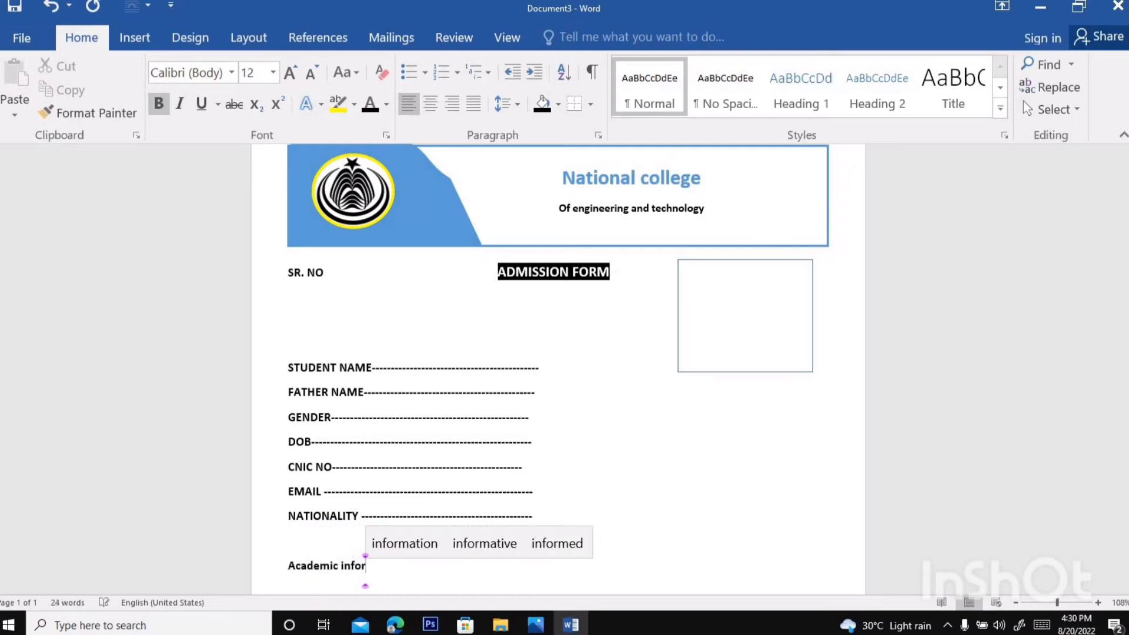
key(Up)
key(Return)
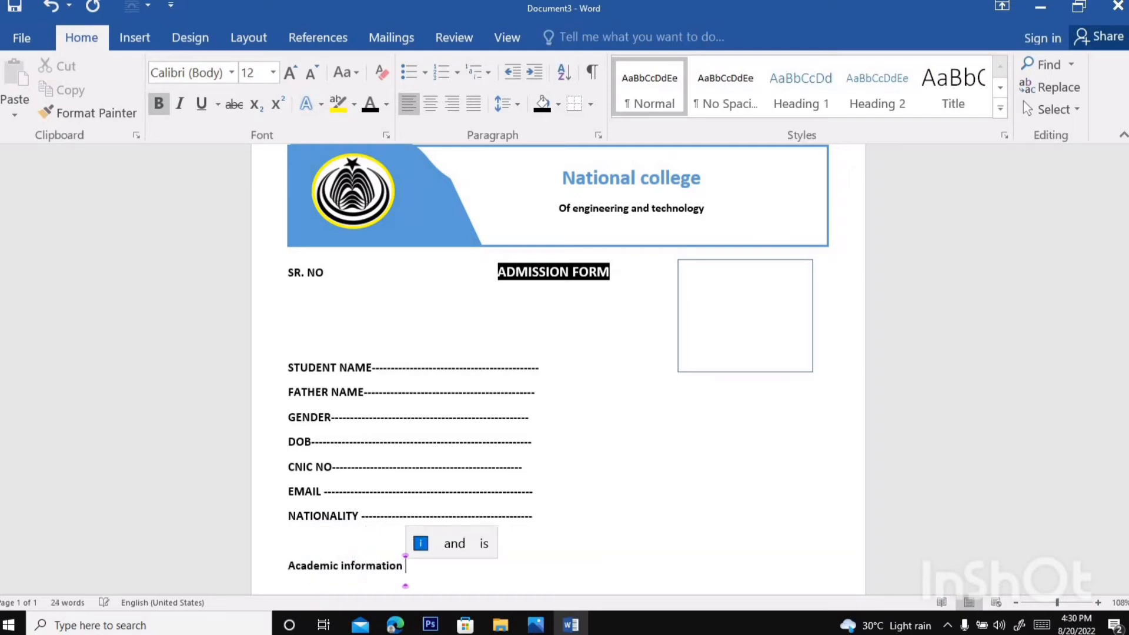
text(--)
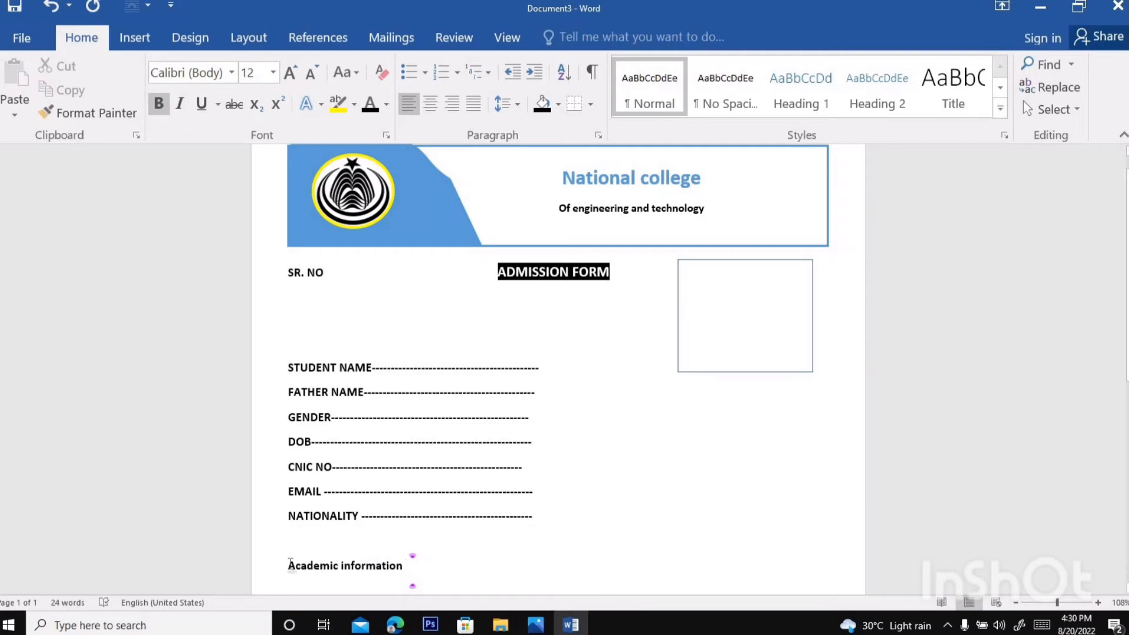
Enlarge the "Academic information" heading to size 16 and change it to uppercase.
drag(361, 582, 288, 563)
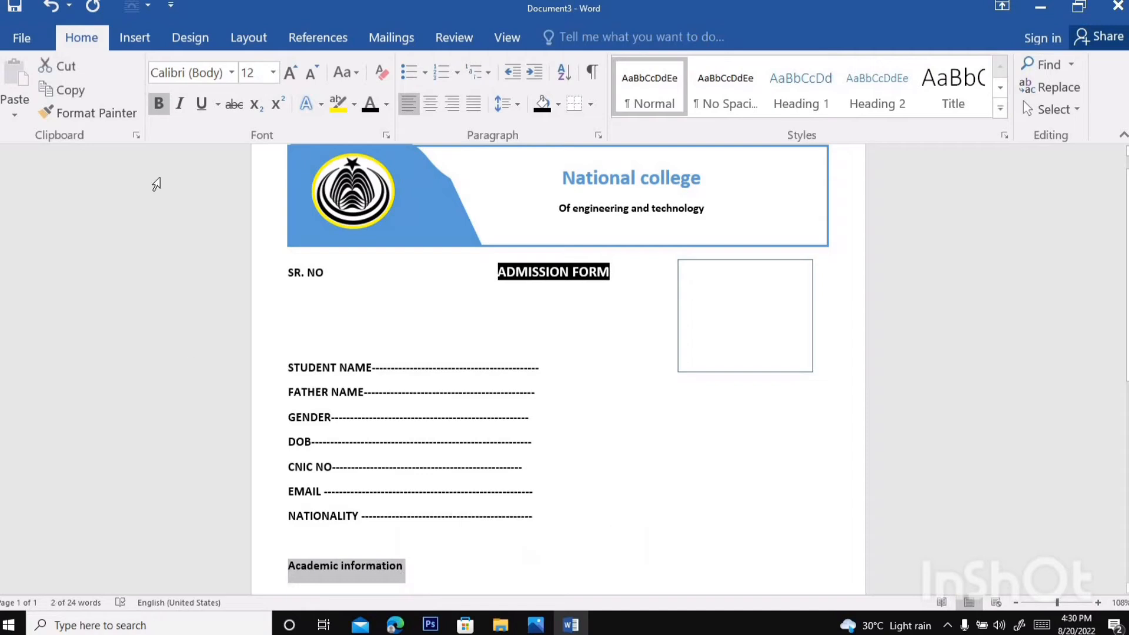
click(295, 76)
click(296, 76)
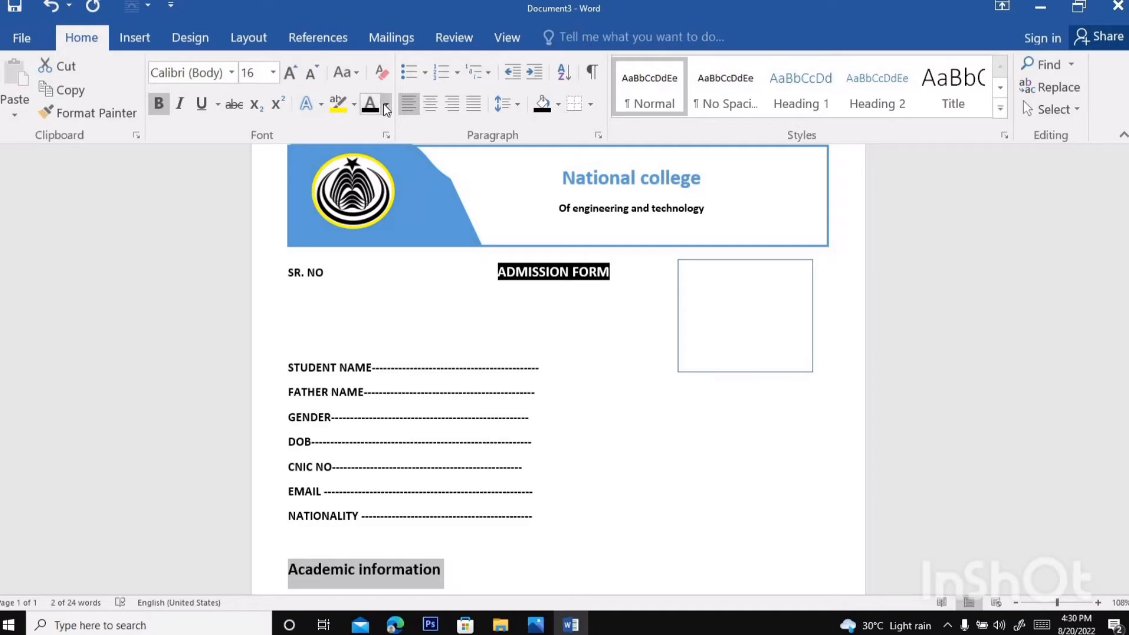
click(351, 73)
click(381, 143)
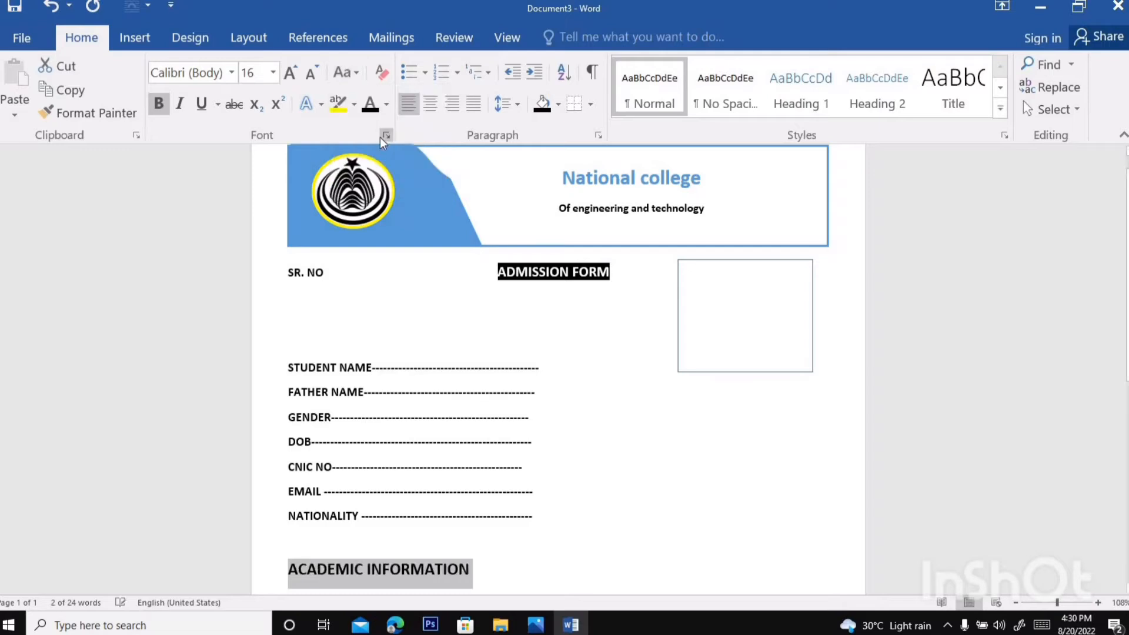
Beside the Academic information heading, start a non-bold size 12 note reading "attach the attested".
click(504, 569)
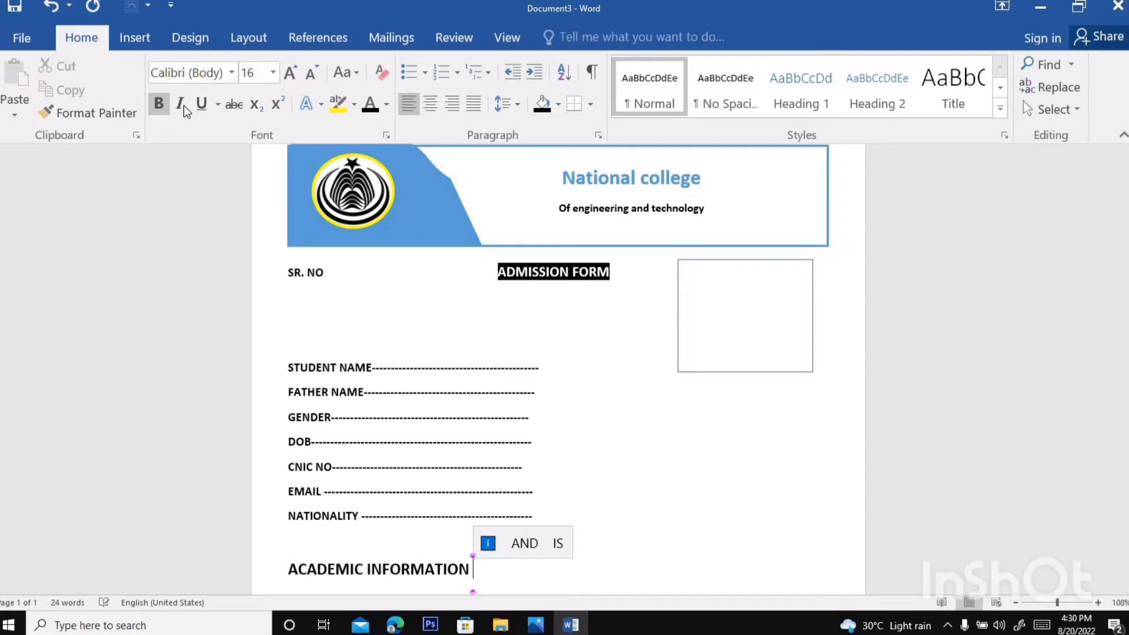
double_click(310, 73)
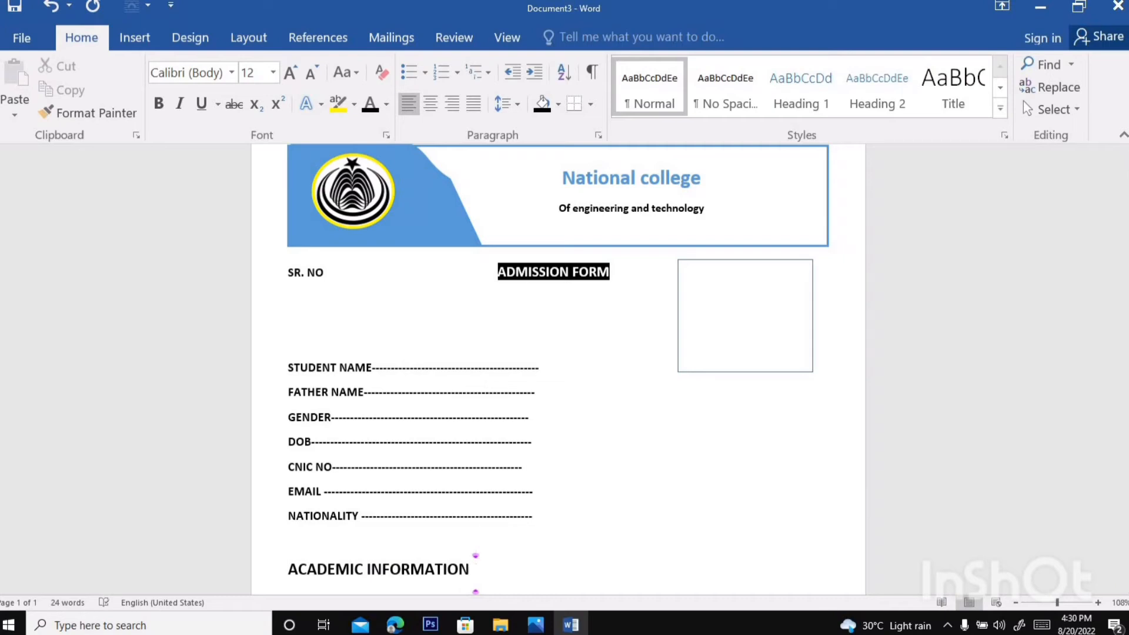
text(attac)
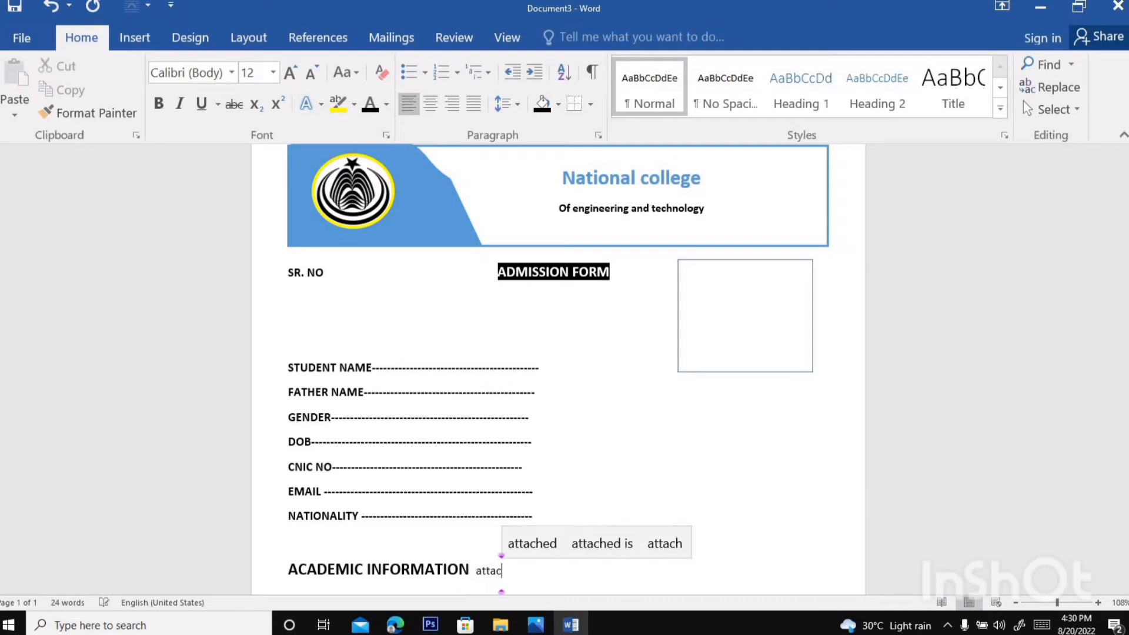
text(h the )
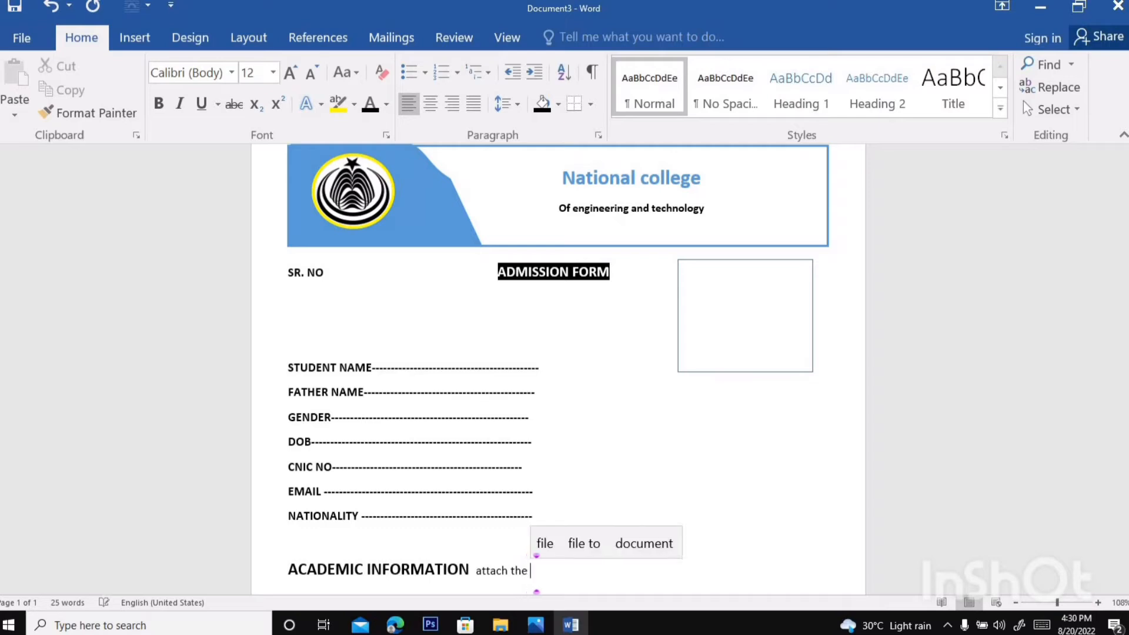
text(atte)
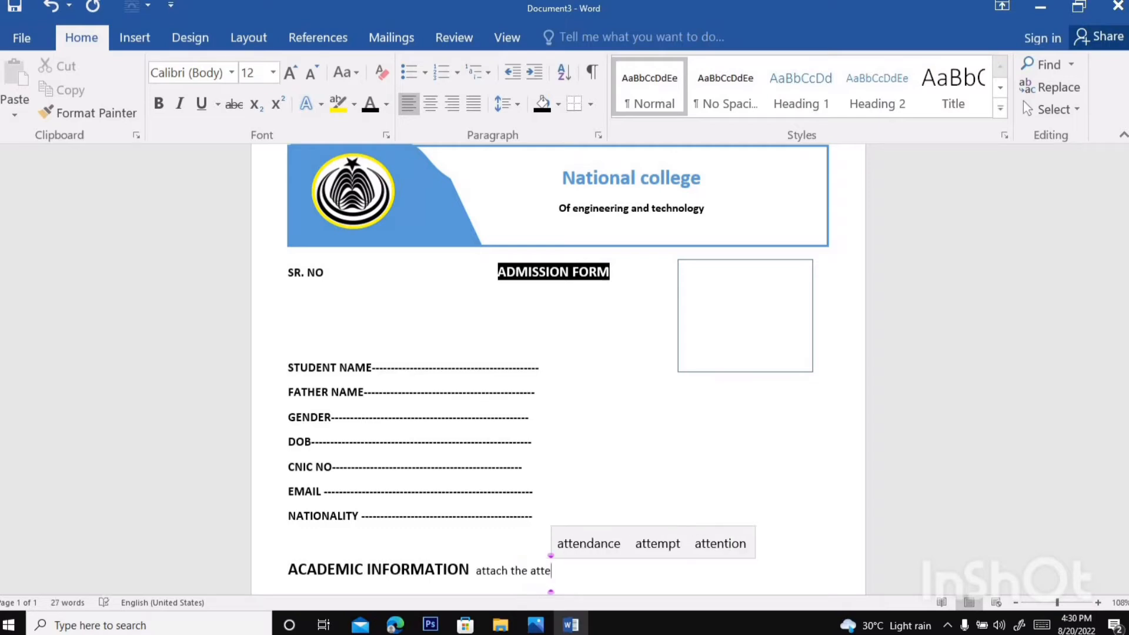
text(es)
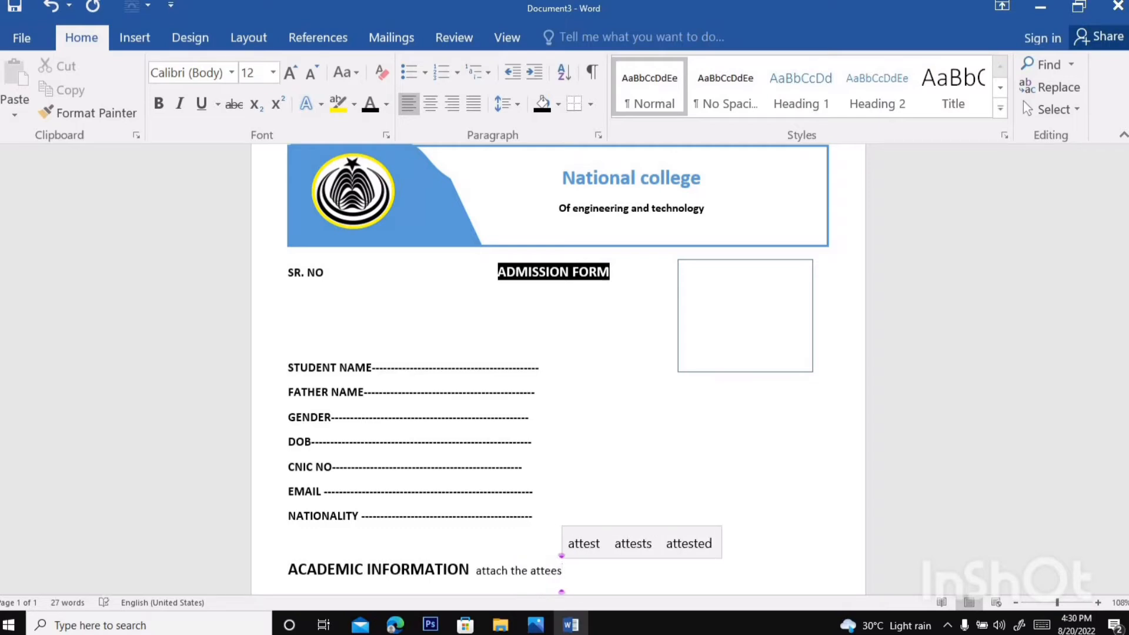
key(Up)
key(Right)
key(Right)
key(Return)
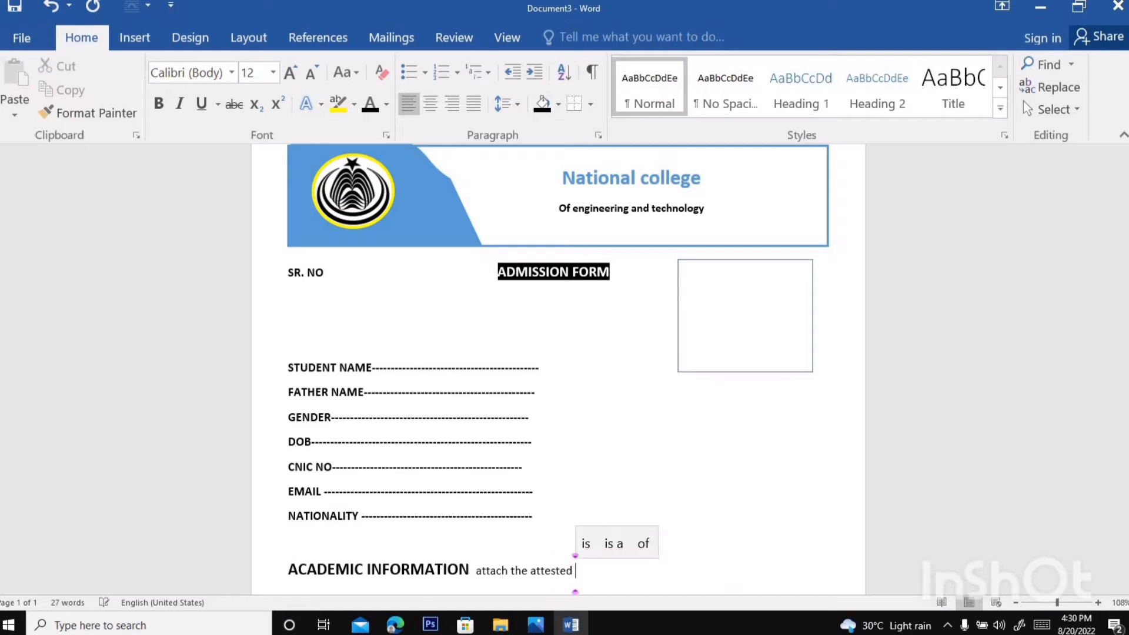
Complete the note beside the heading with "copy certificates" and start a new line below it.
text(cop)
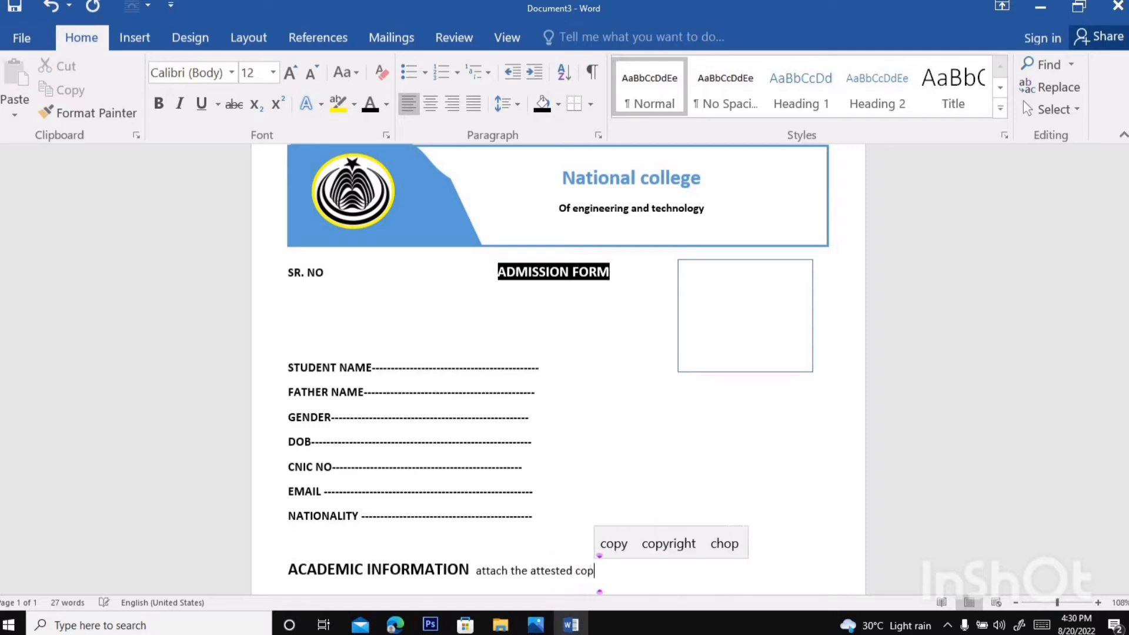
text(y certi)
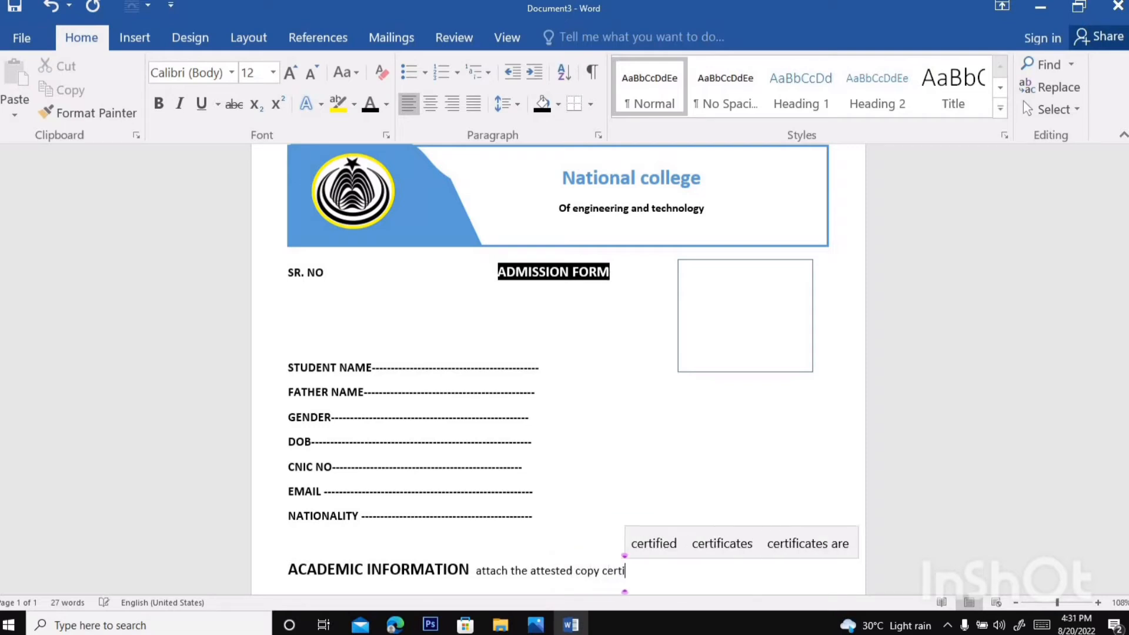
key(Up)
key(Return)
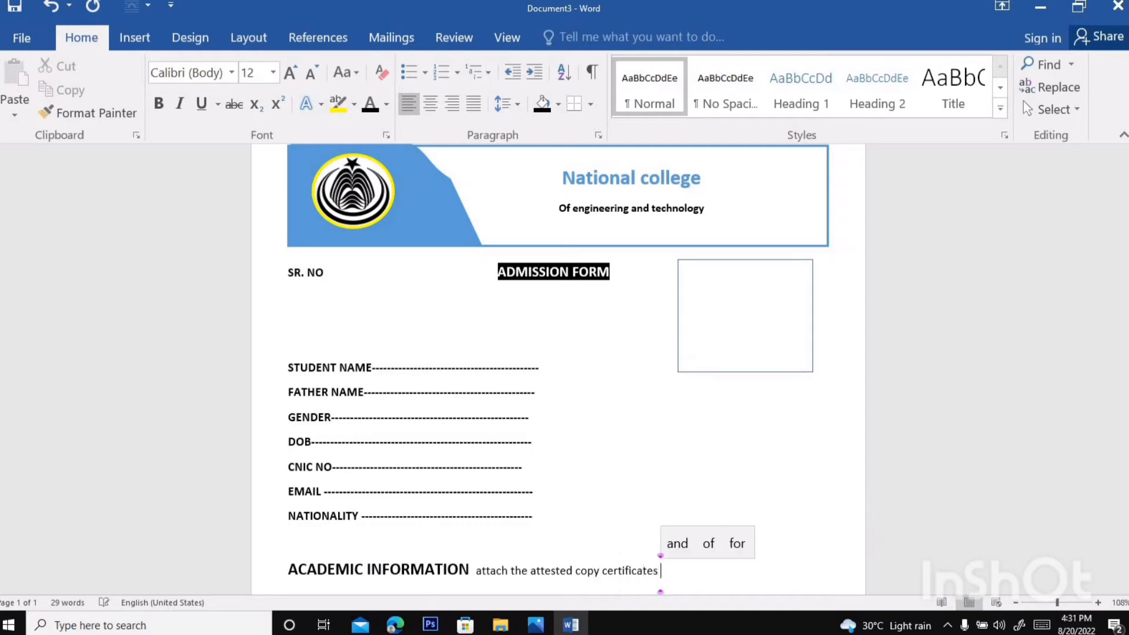
key(Return)
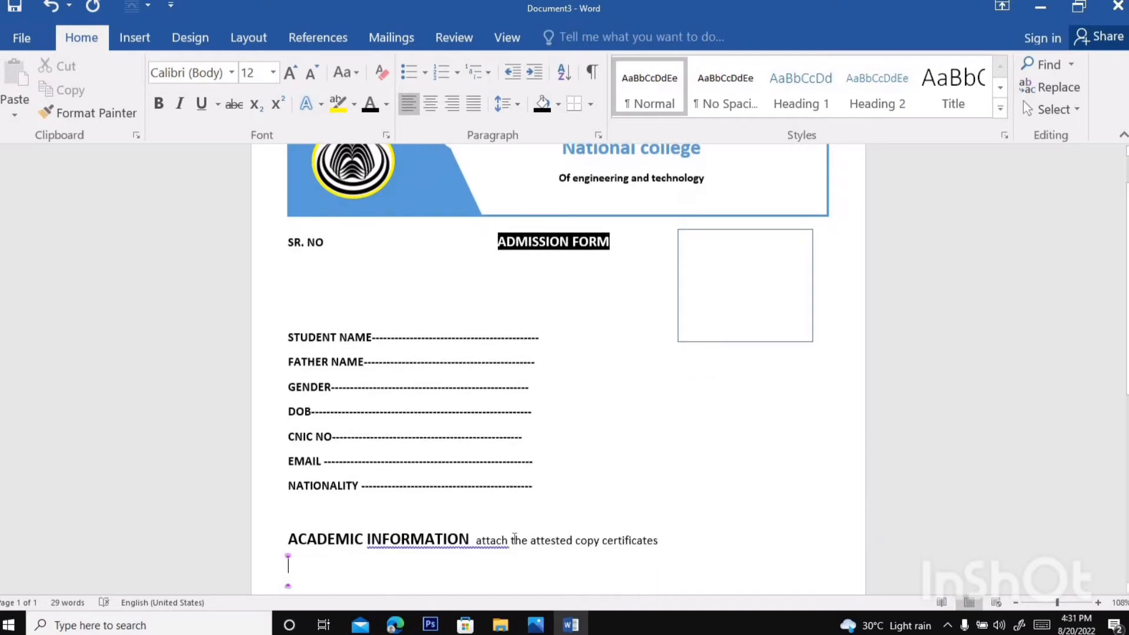
Insert a table of six columns and three rows on the line below the Academic information heading.
click(476, 540)
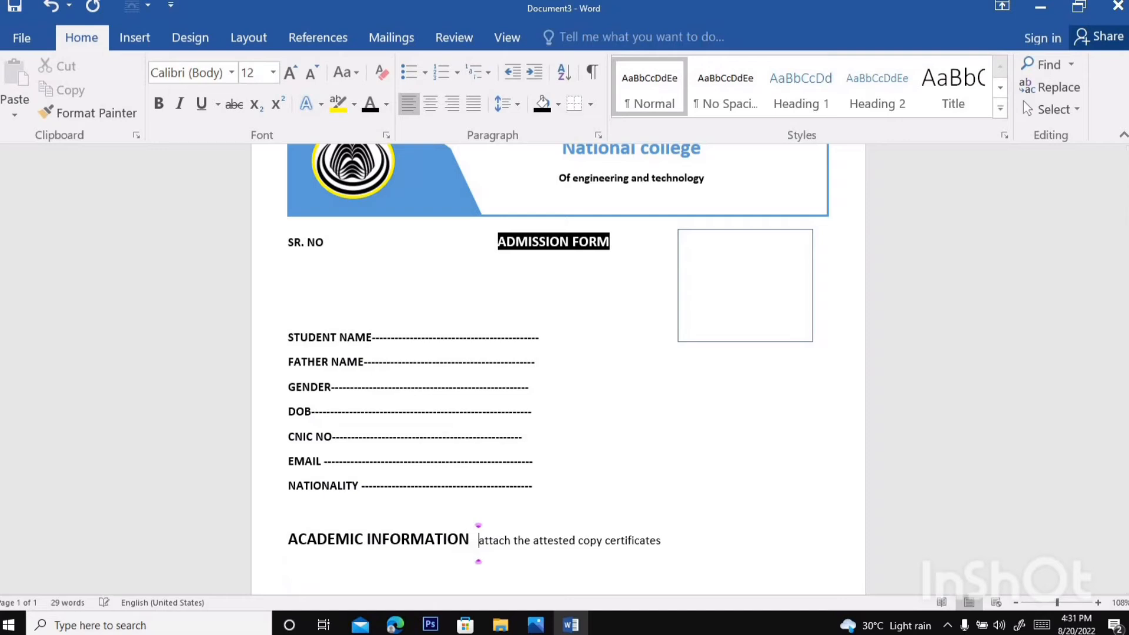
click(348, 576)
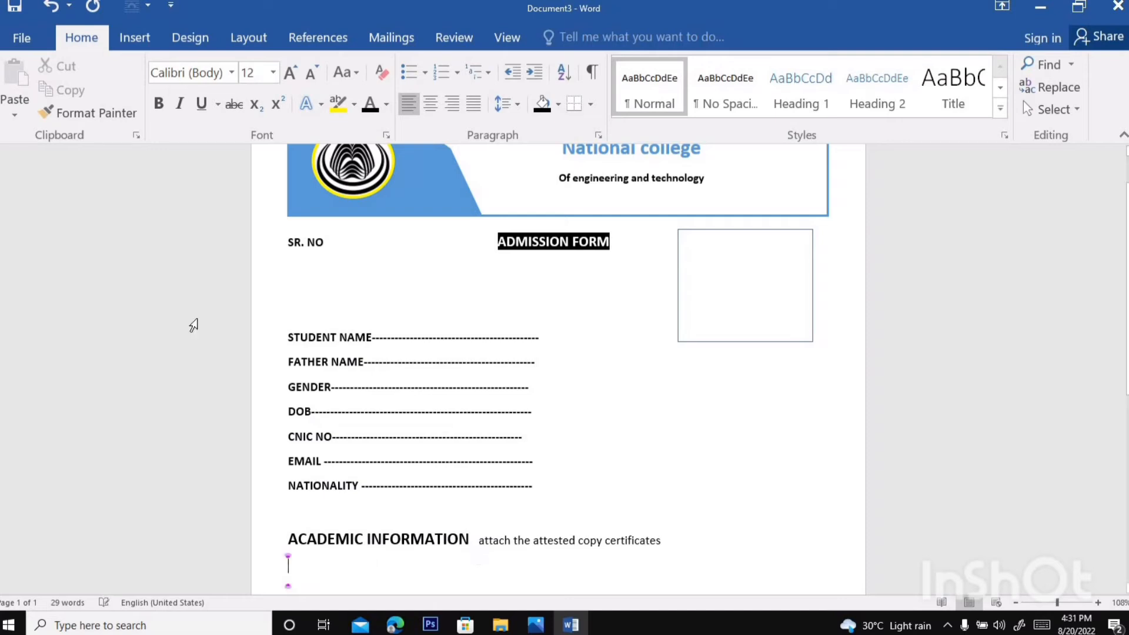
click(133, 39)
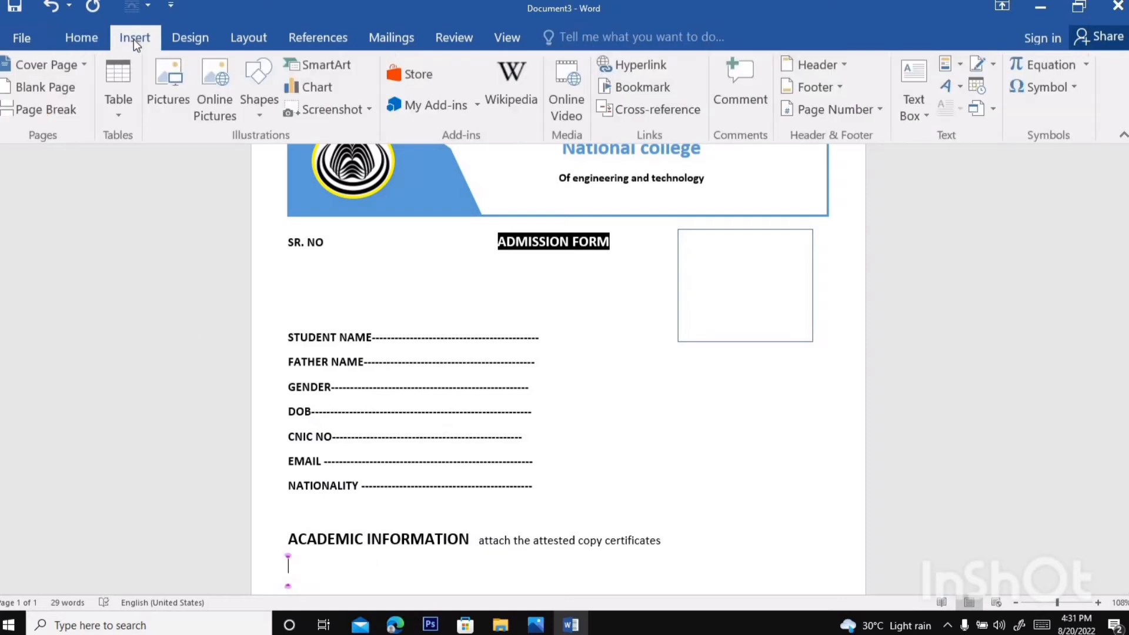
click(120, 89)
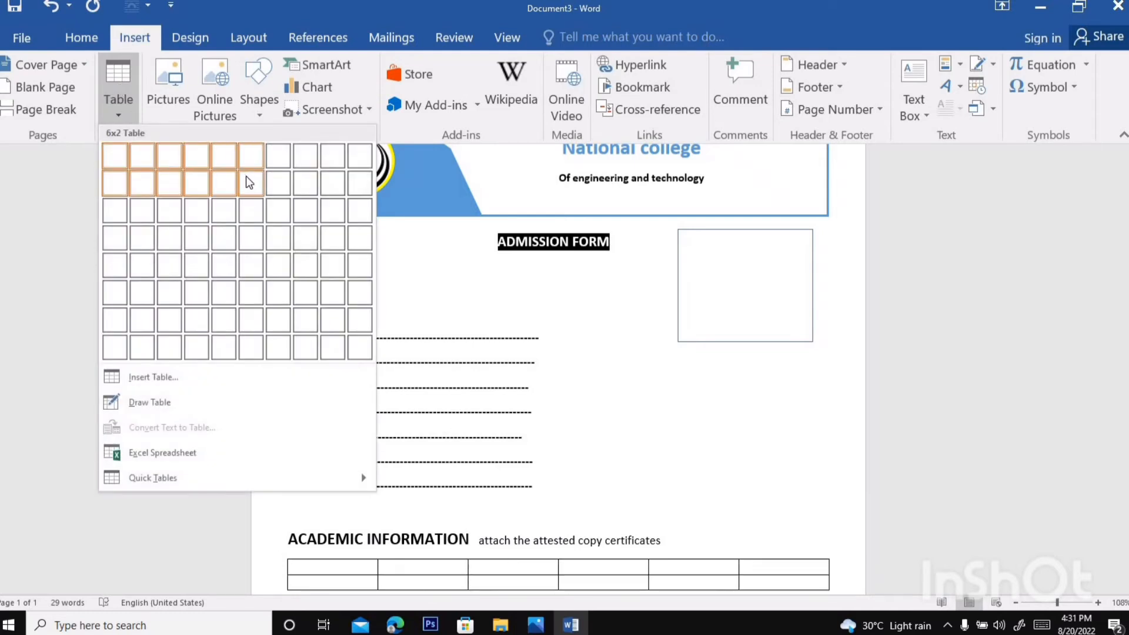
click(257, 223)
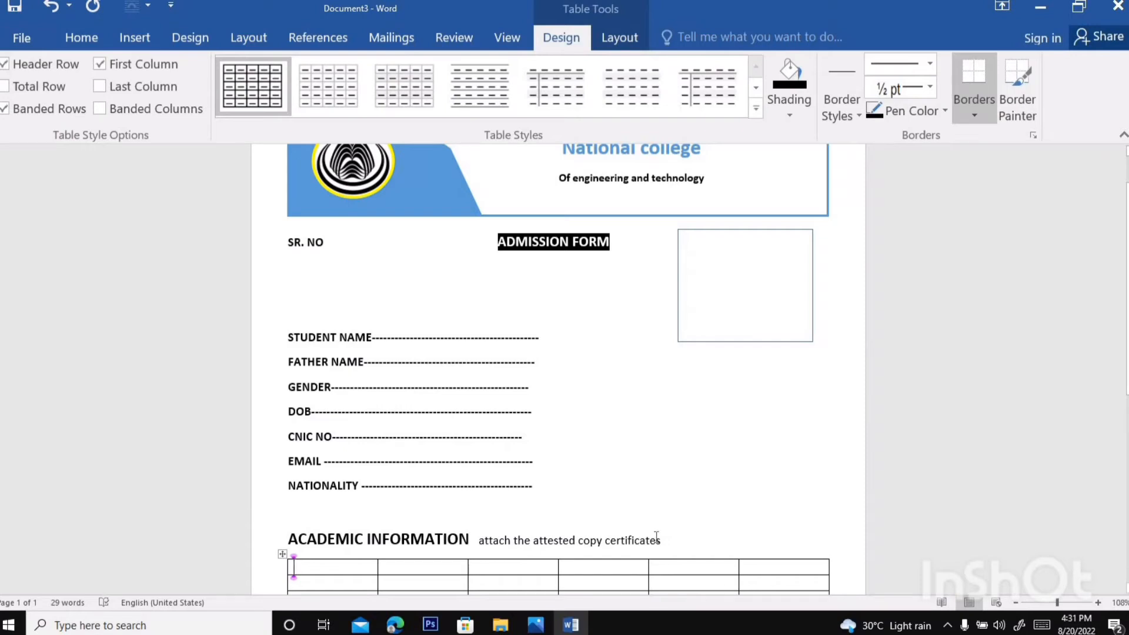
Stretch the academic table taller so that each row is about 0.3" high.
key(Down)
key(Down)
key(Down)
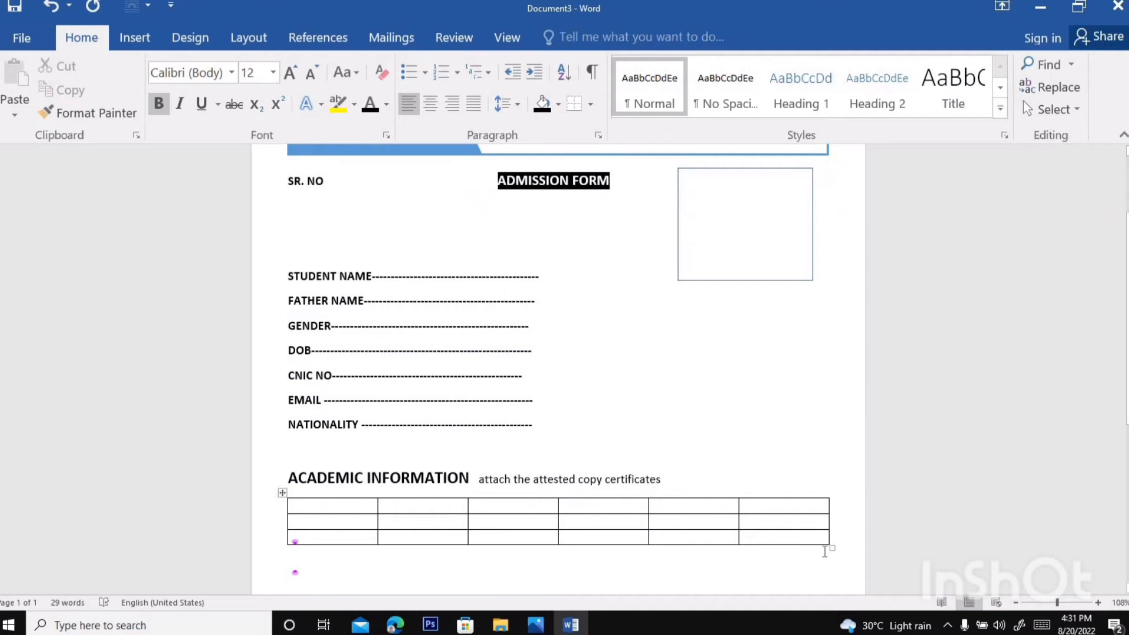
drag(833, 549, 833, 574)
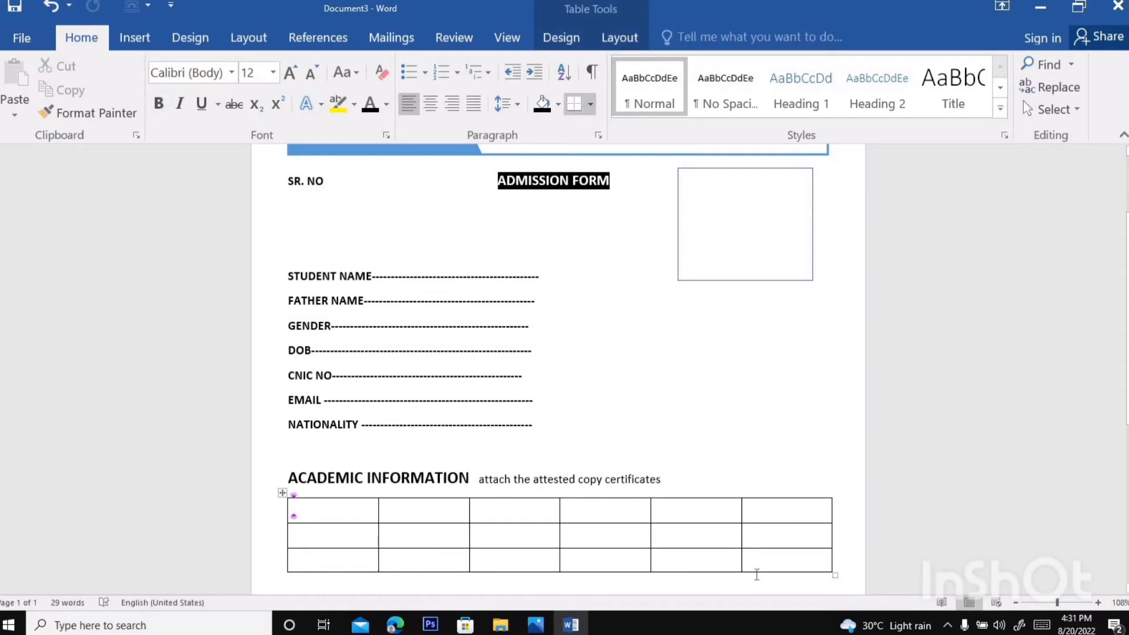
Centre the contents of all the academic table's cells both horizontally and vertically.
drag(605, 495, 357, 512)
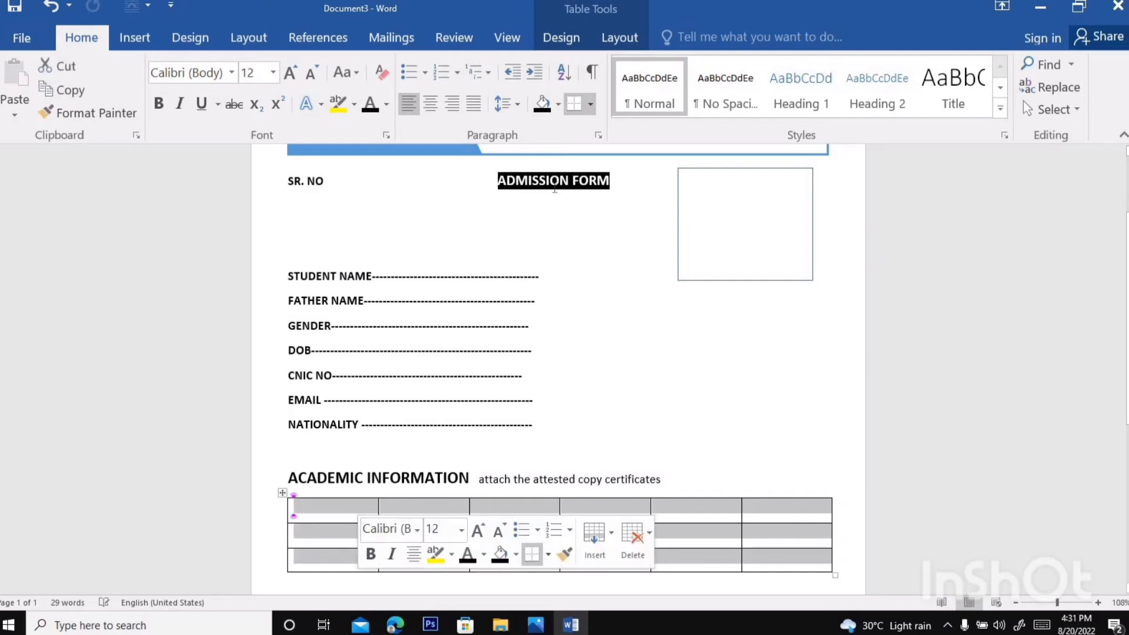
click(628, 38)
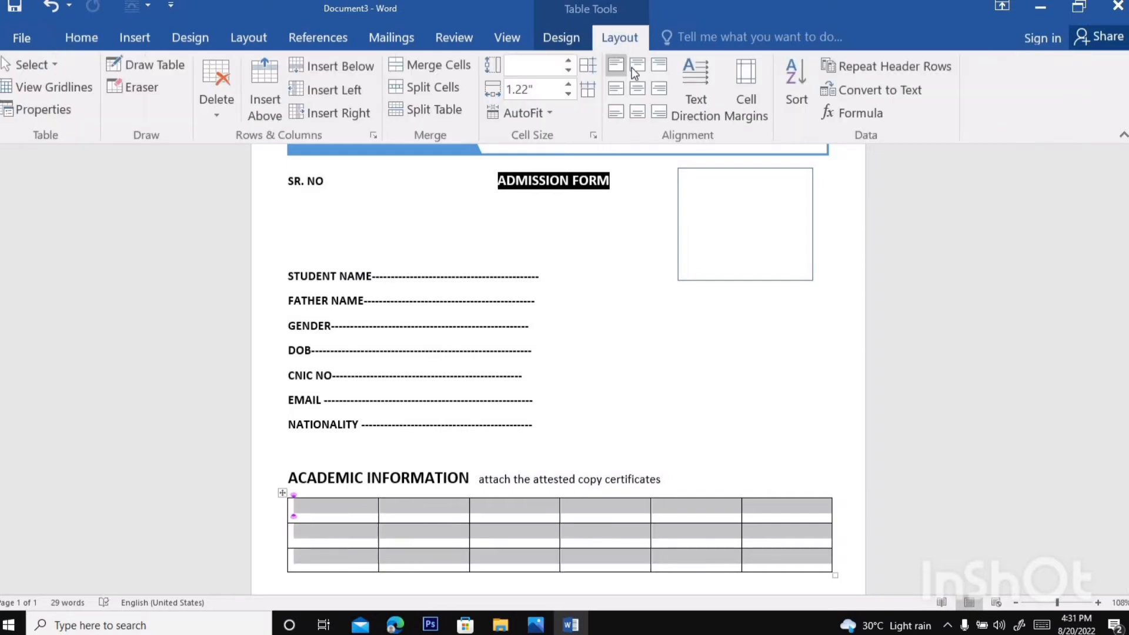
click(638, 89)
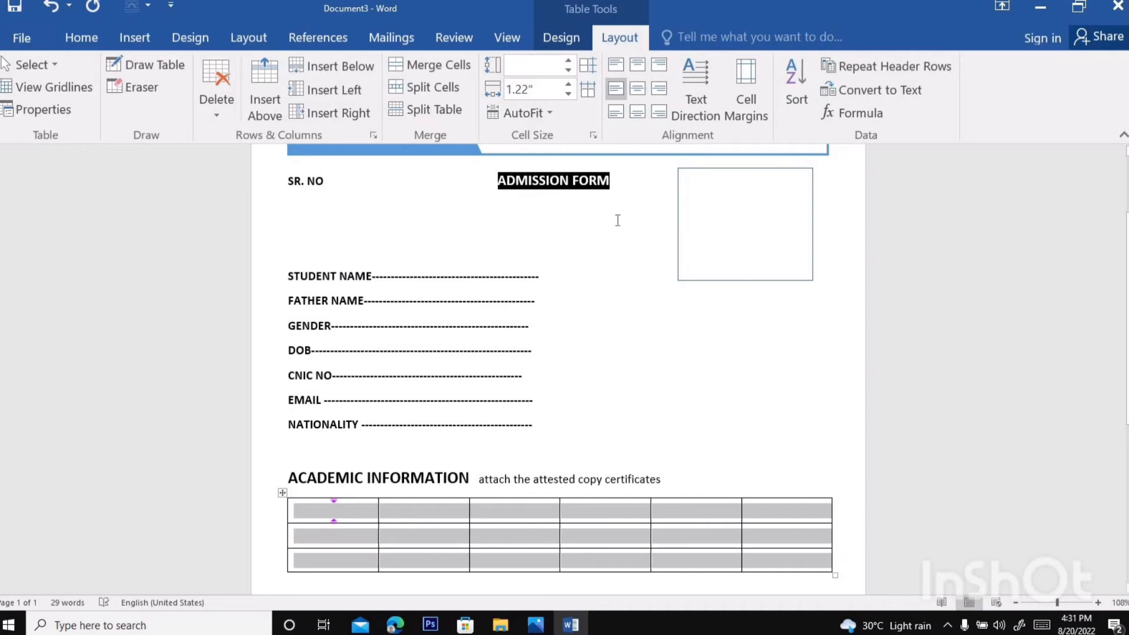
Enter "Examination" and "Passing marks" as the headings of the table's first two columns.
click(333, 512)
text(examinat)
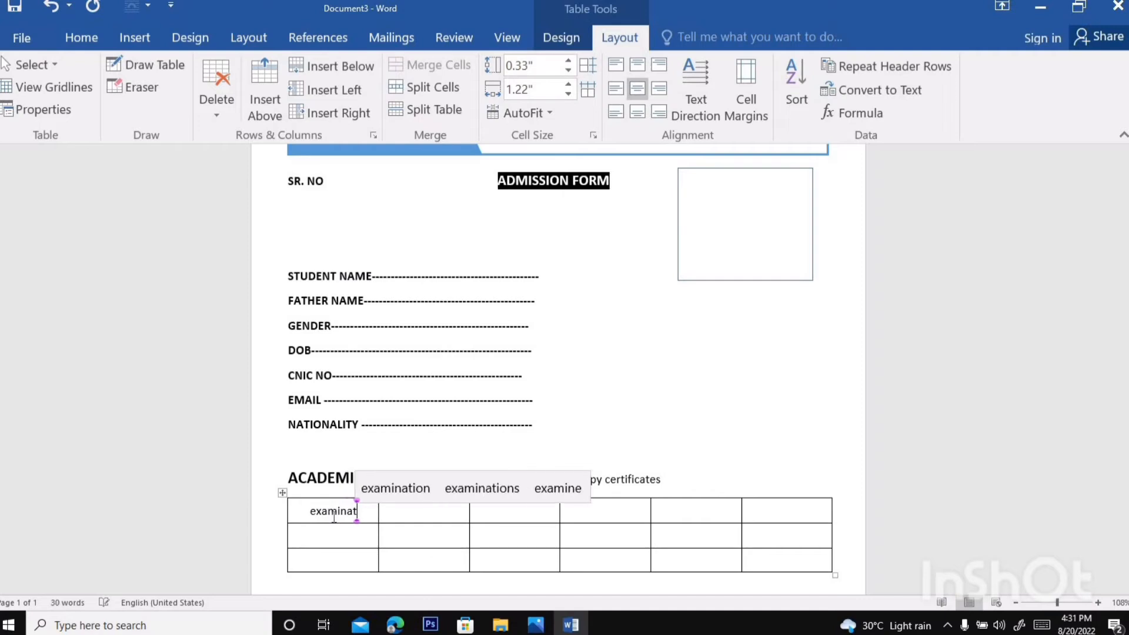
key(Up)
key(Return)
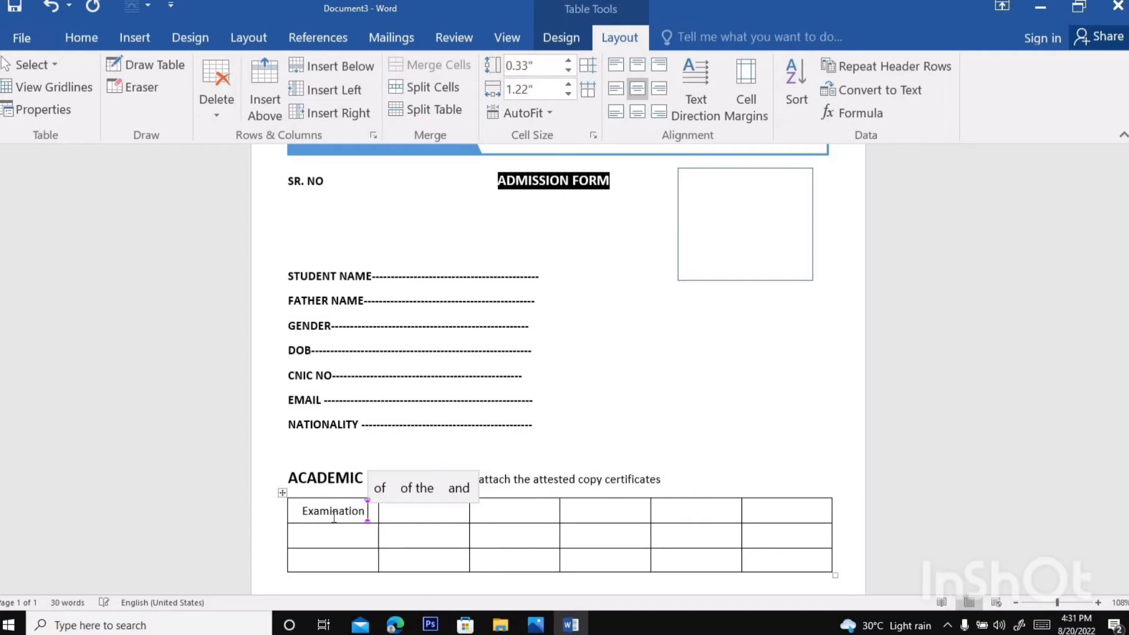
click(402, 516)
text(passings)
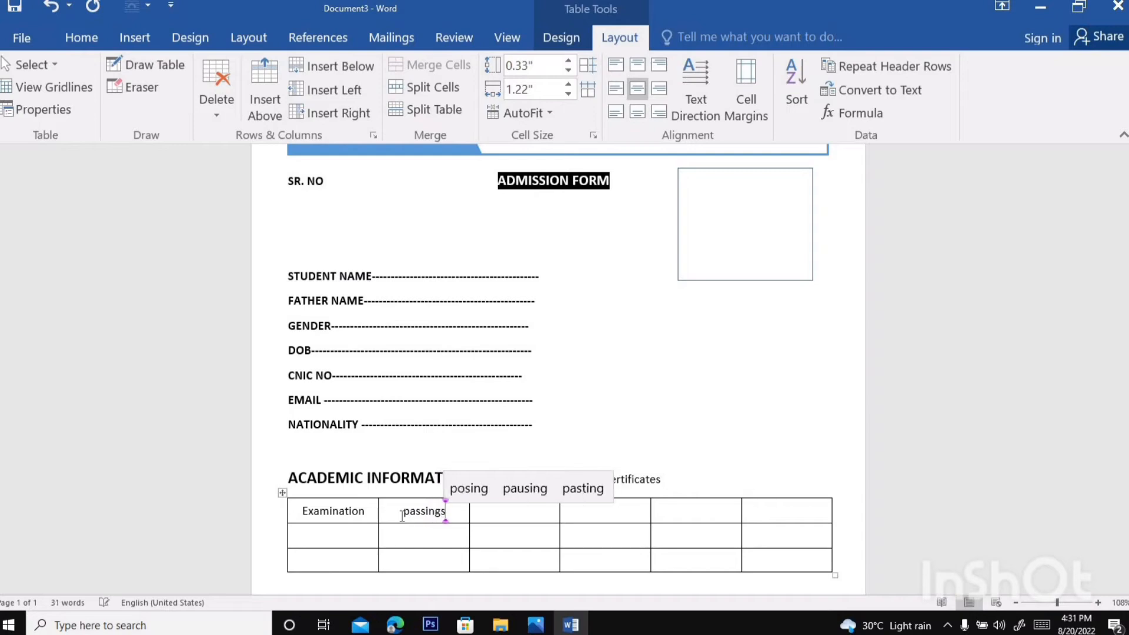
key(BackSpace)
text(mar)
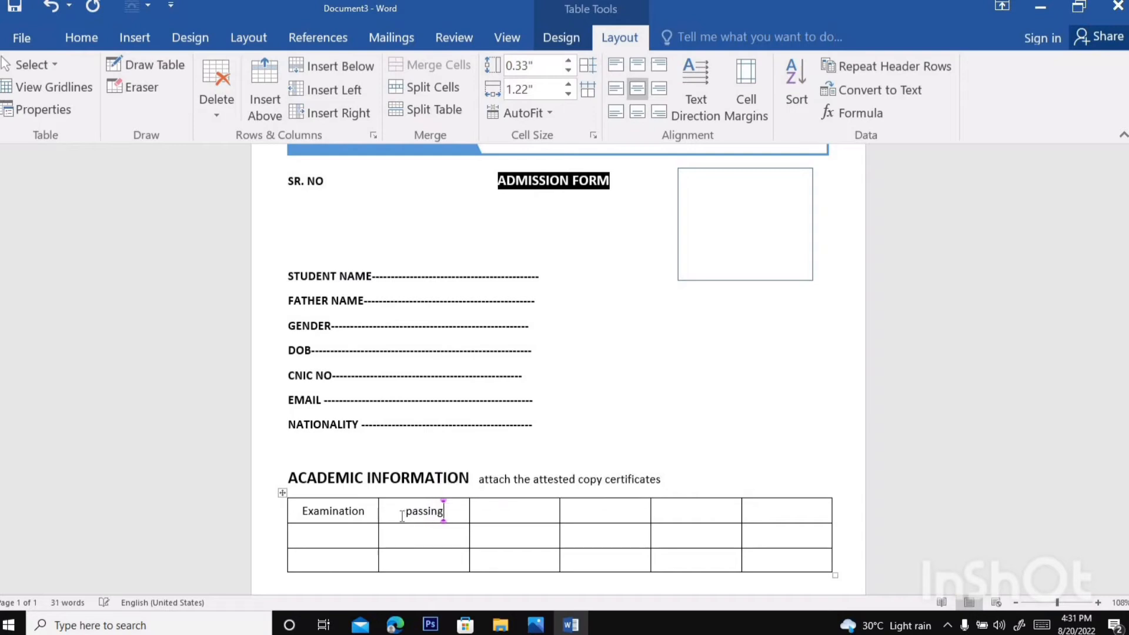
text(ks)
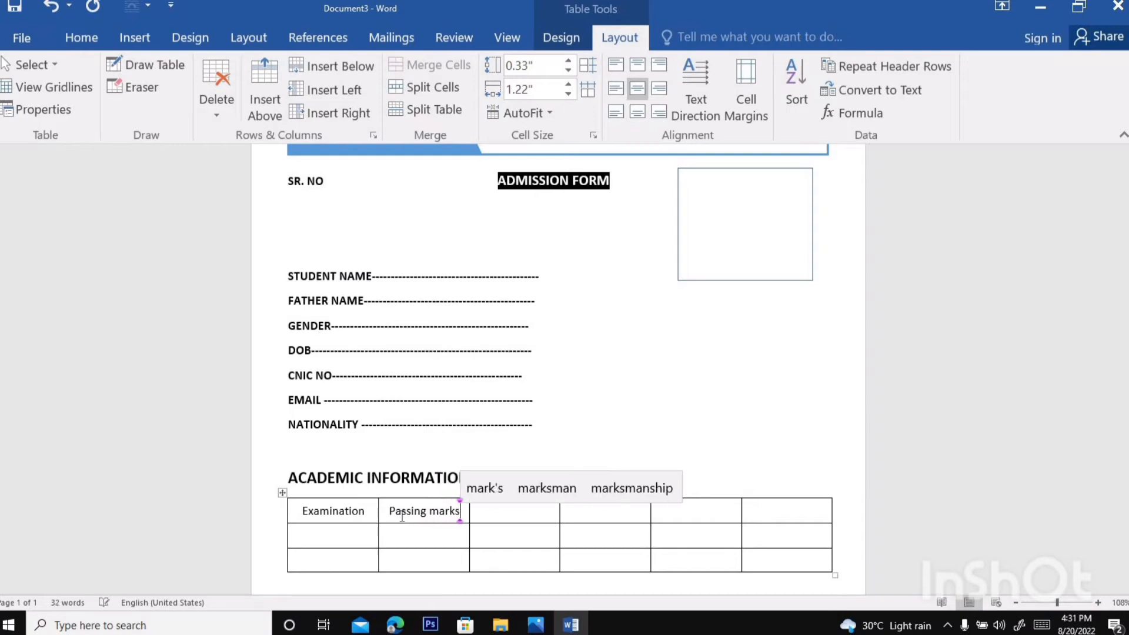
Enter "Obtained marks" and "Total marks" as the headings of the table's third and fourth columns.
click(493, 511)
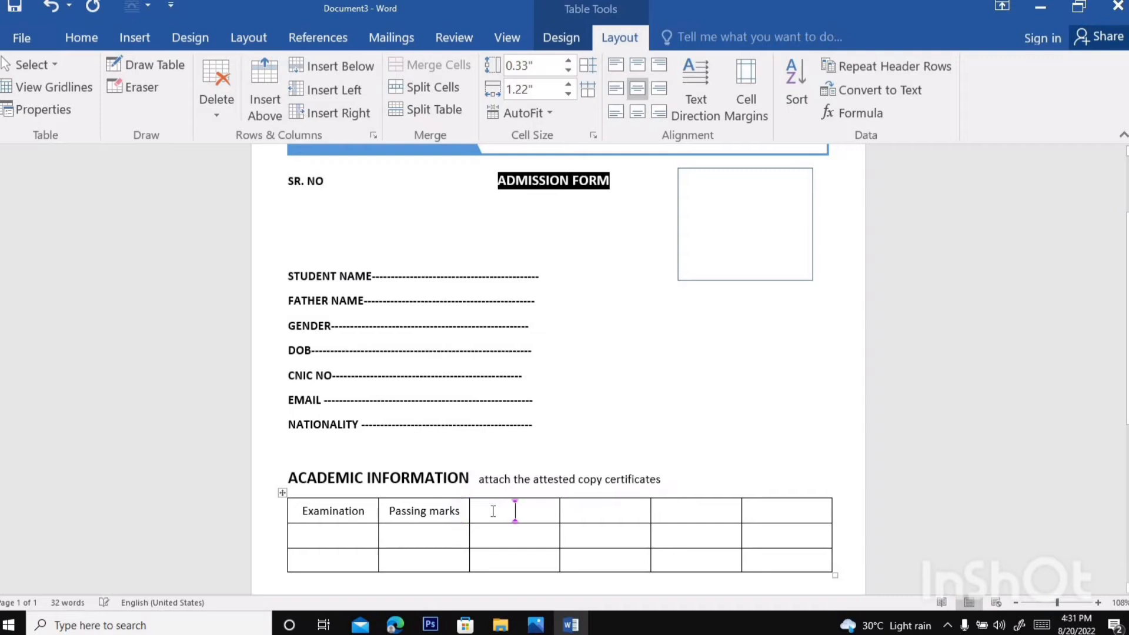
text(obtai)
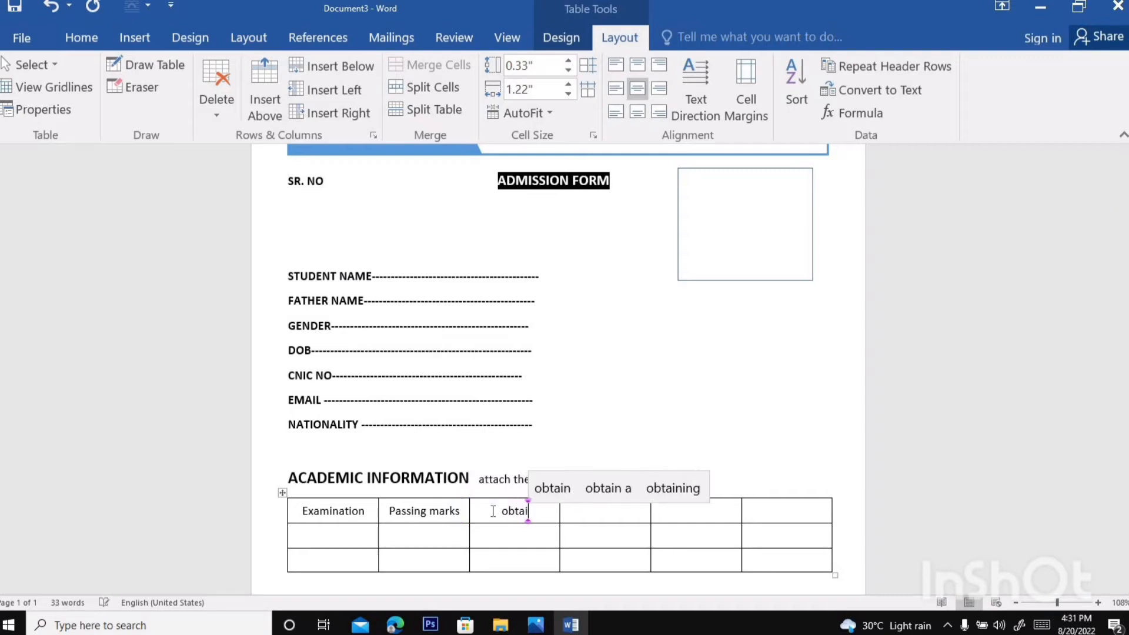
text(ne)
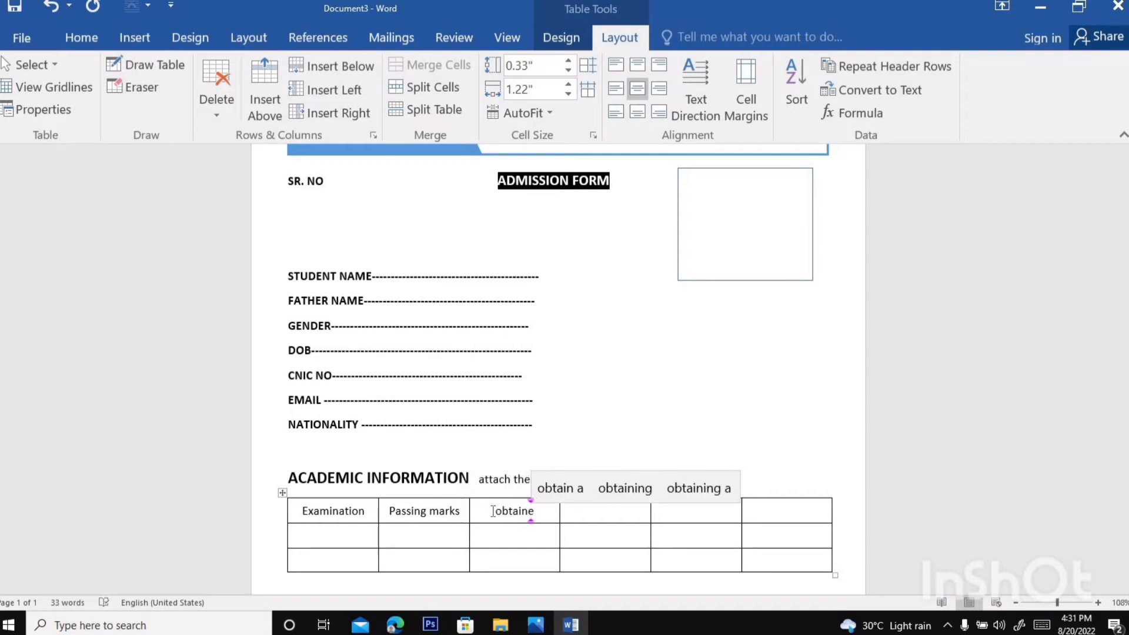
text(d marks)
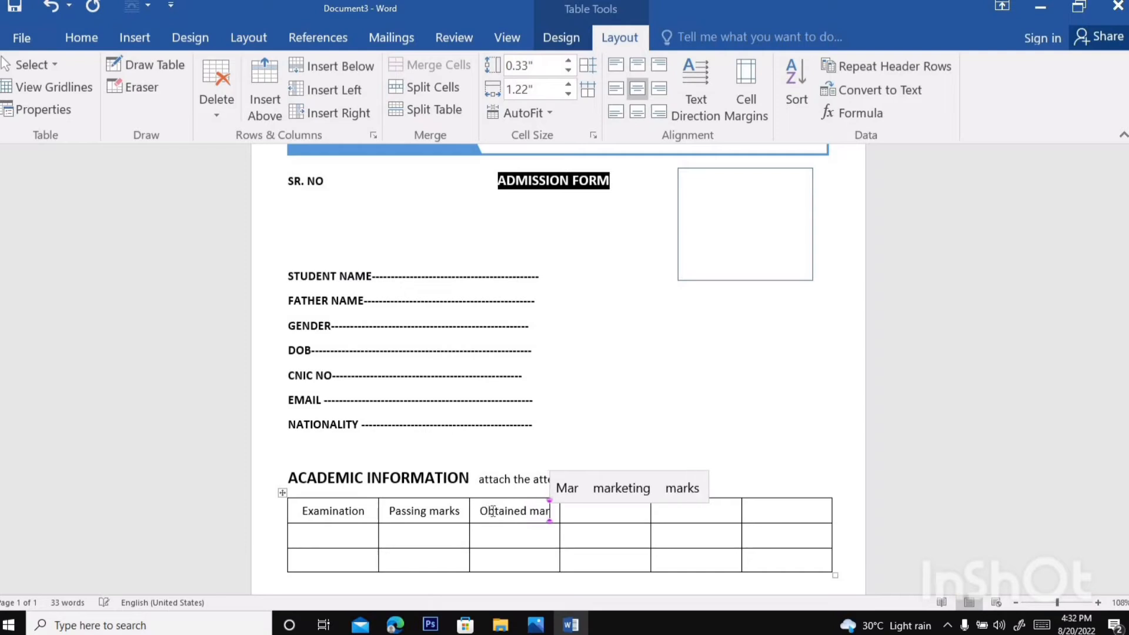
click(593, 519)
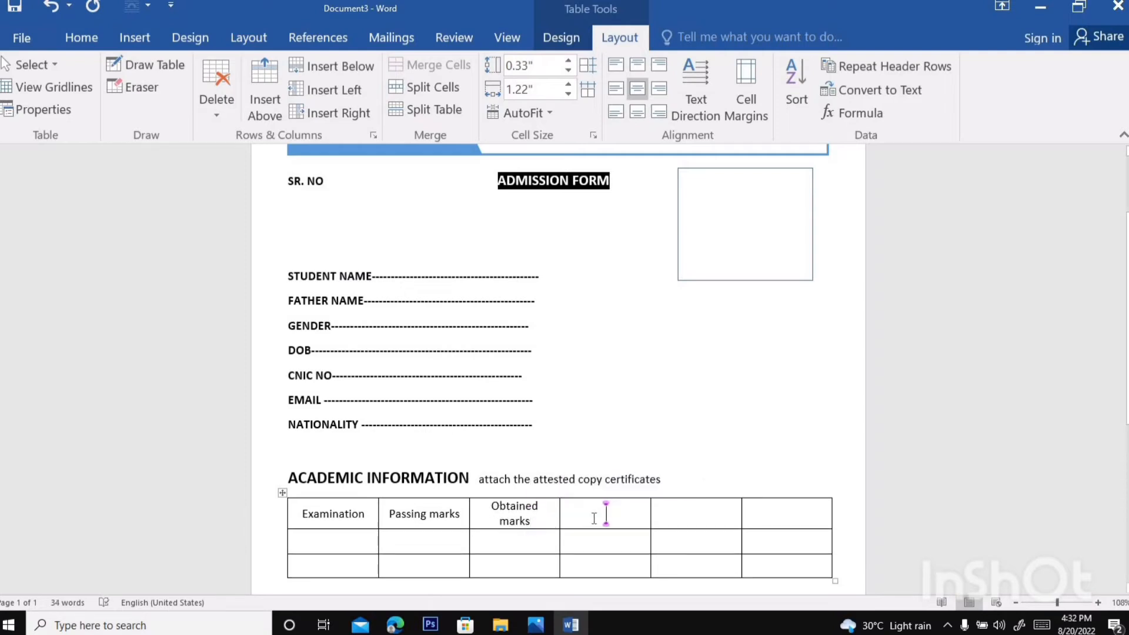
text(total)
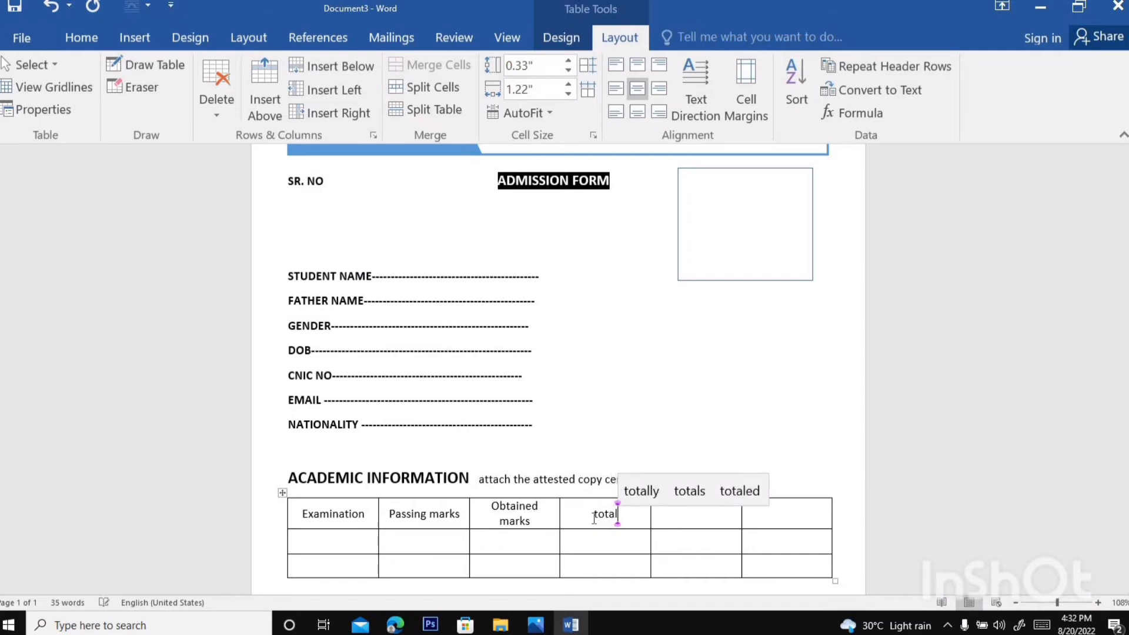
text( marks)
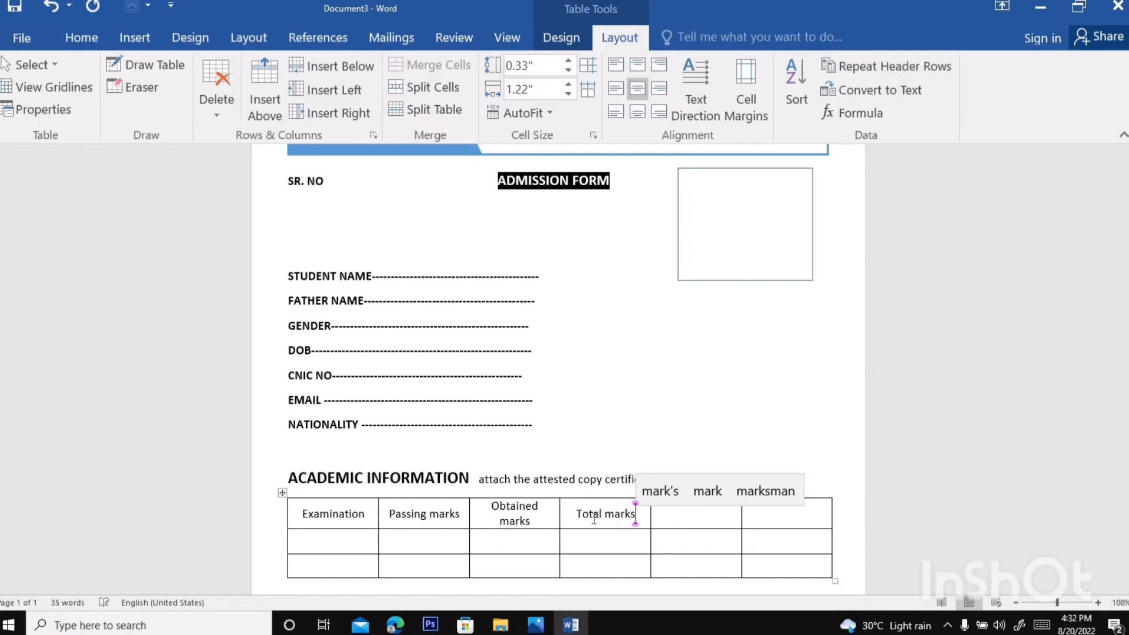
Enter "Passing year" and "board" as the headings of the table's last two columns.
click(698, 513)
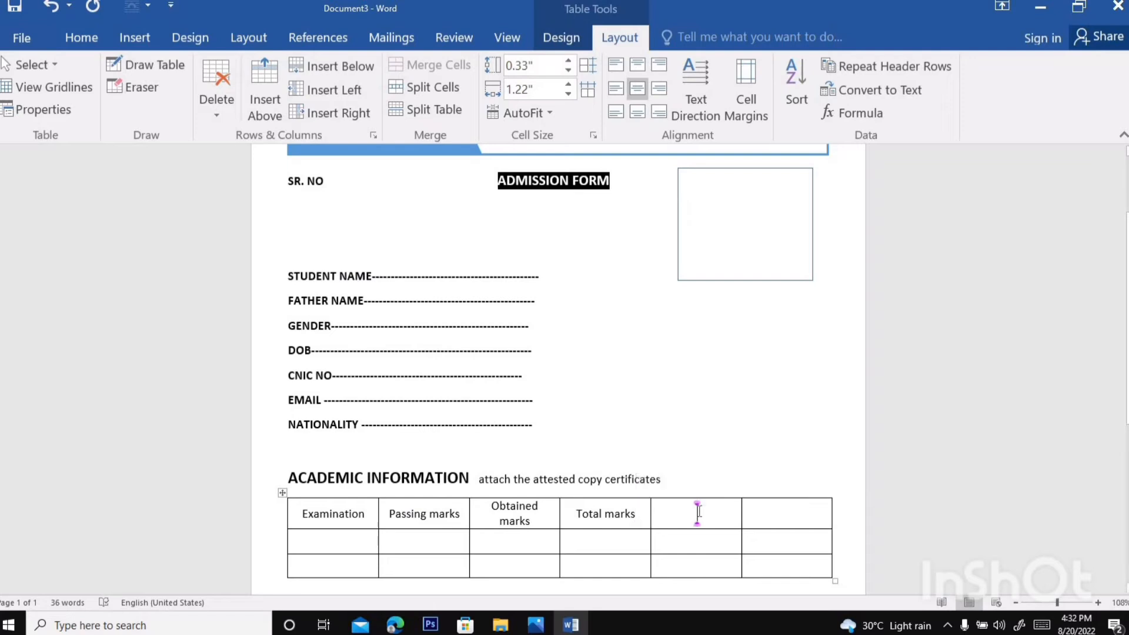
text(passin)
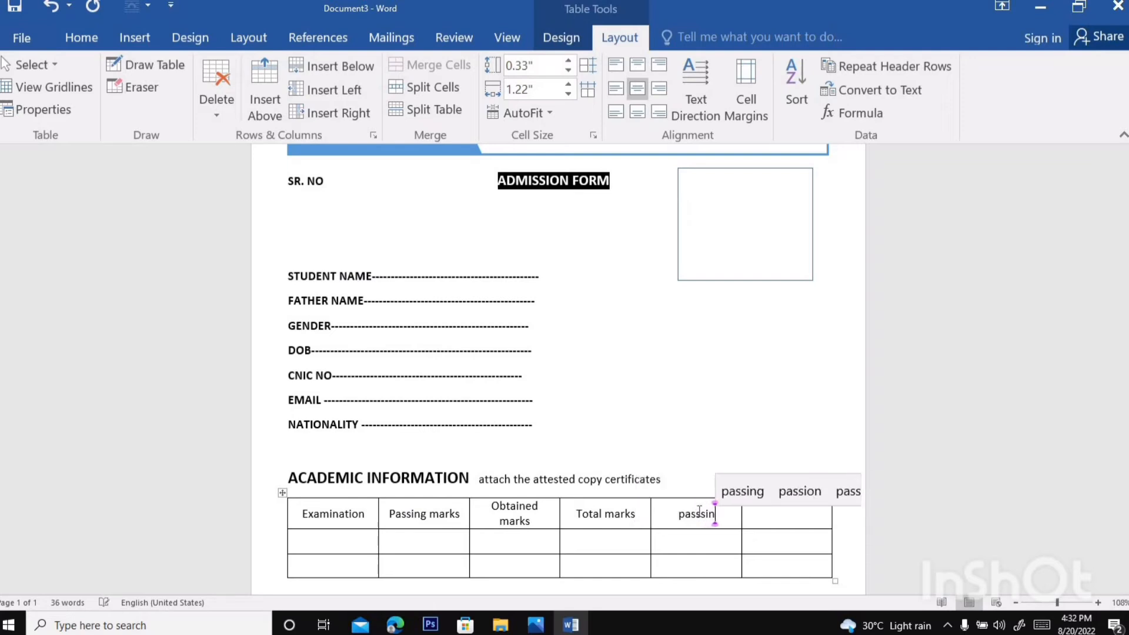
text(g year)
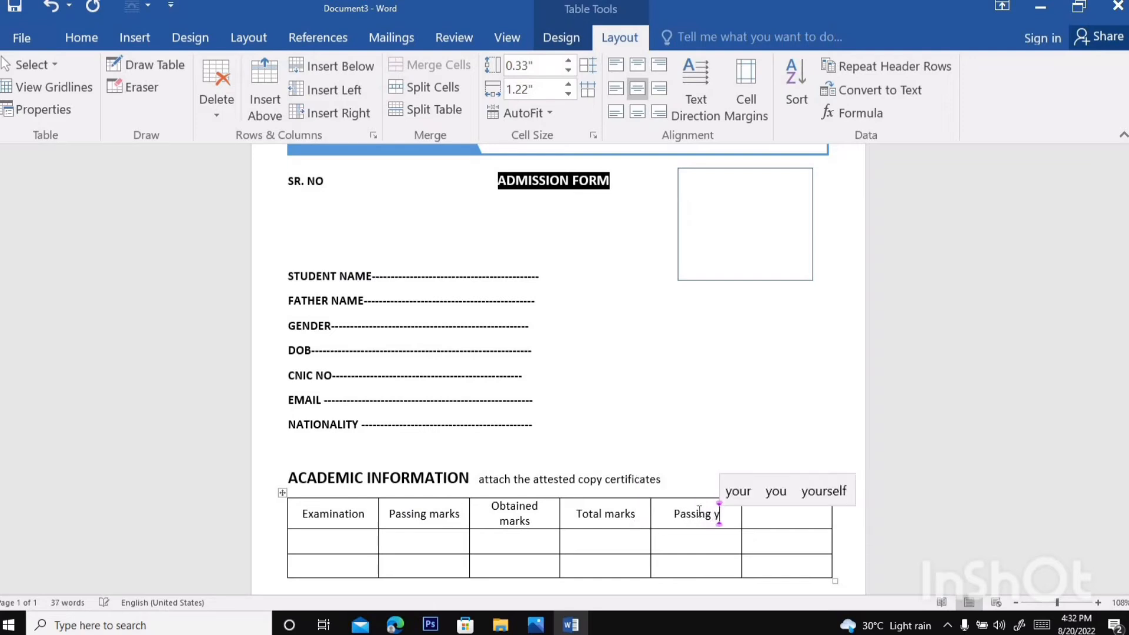
click(784, 523)
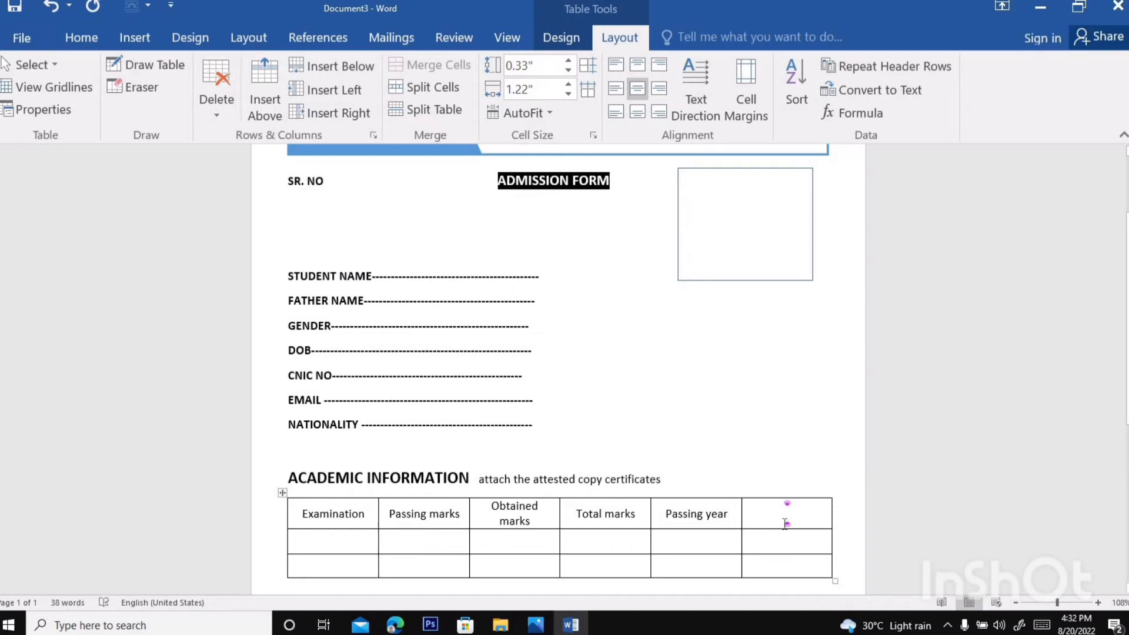
text(borad)
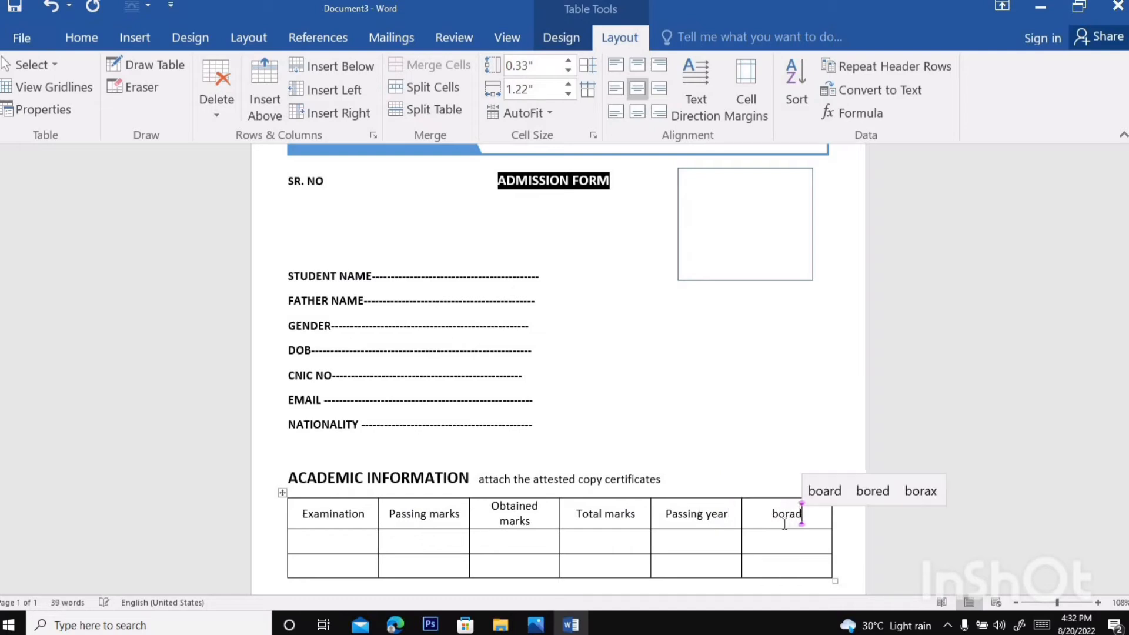
key(BackSpace)
key(BackSpace)
key(BackSpace)
text(ard)
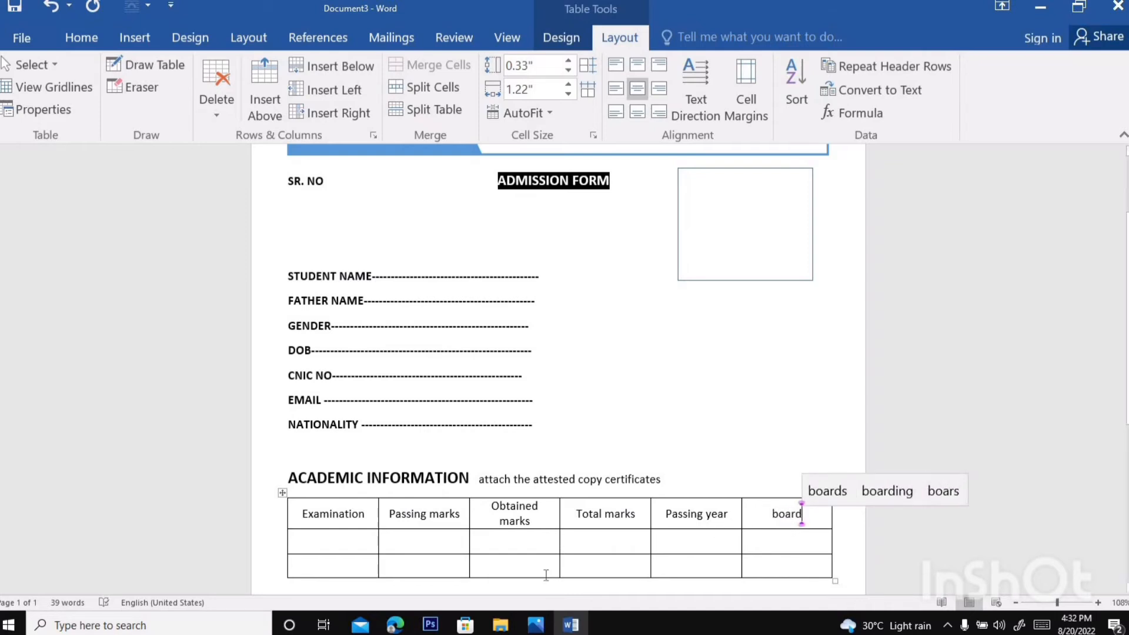
Label the two rows under Examination "matric" and "Intermediate", and place the cursor after the "board" heading.
click(340, 541)
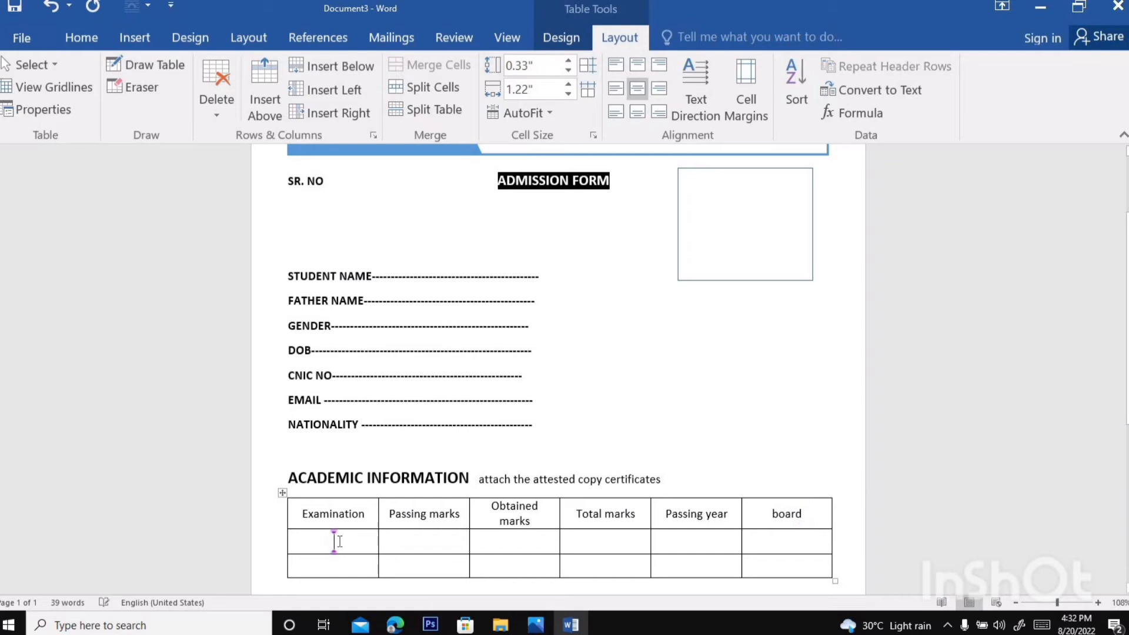
text(matric)
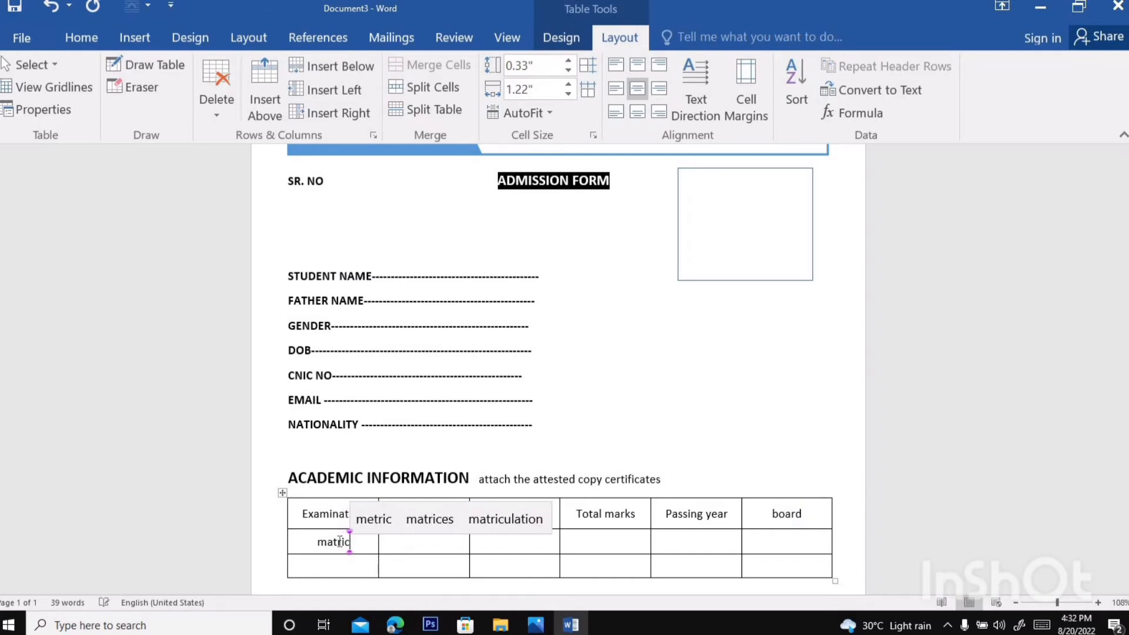
click(350, 571)
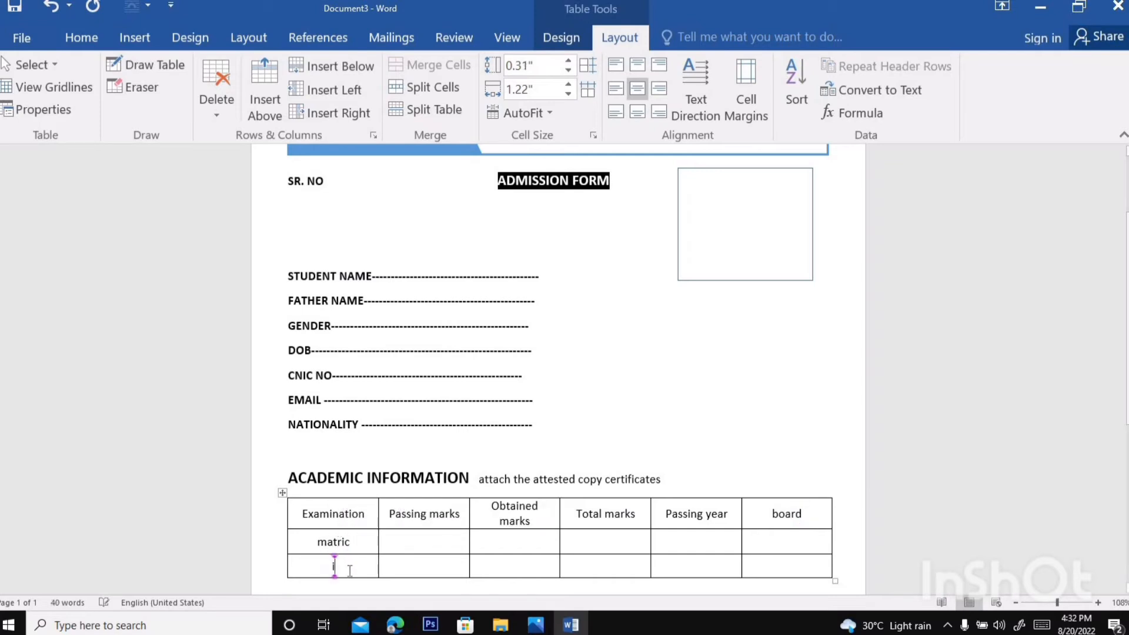
text(inetr)
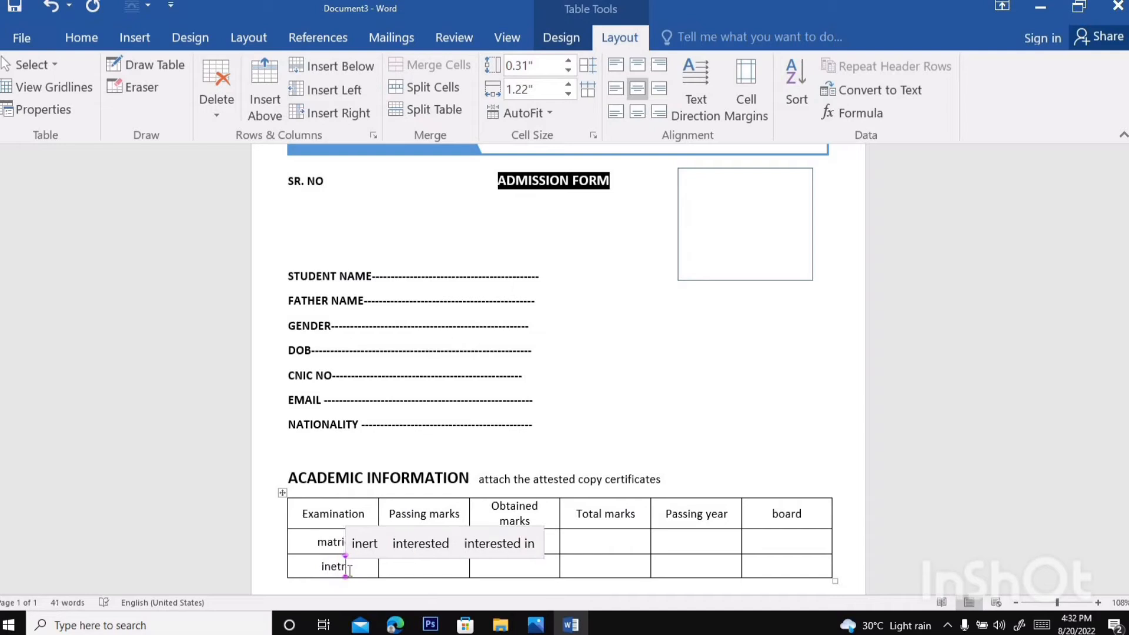
key(BackSpace)
text(er)
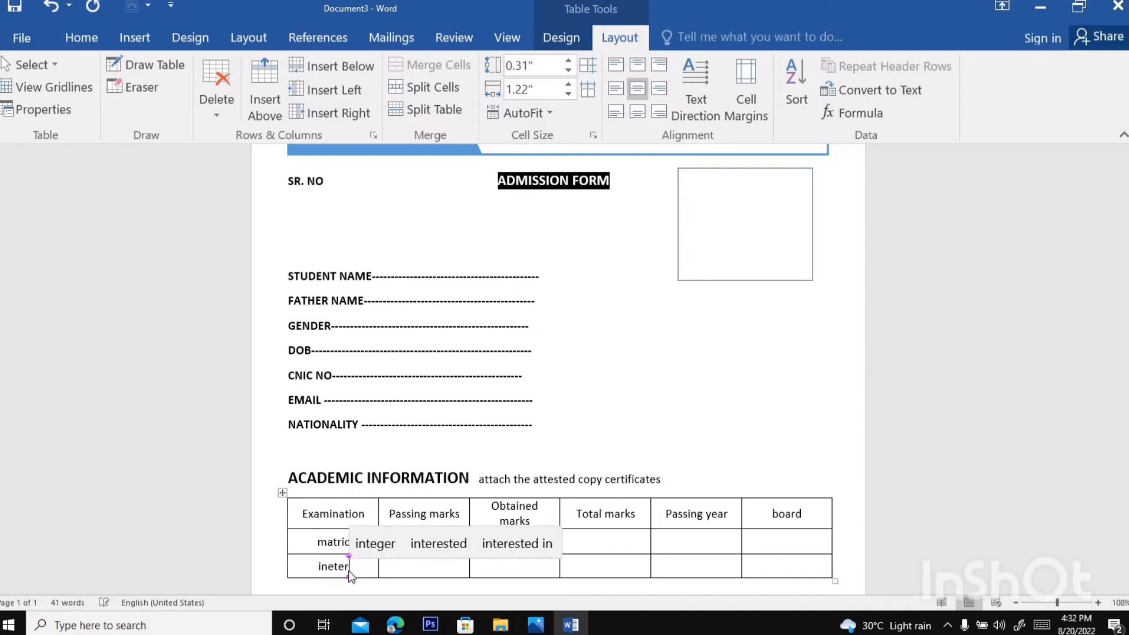
text(med)
click(461, 543)
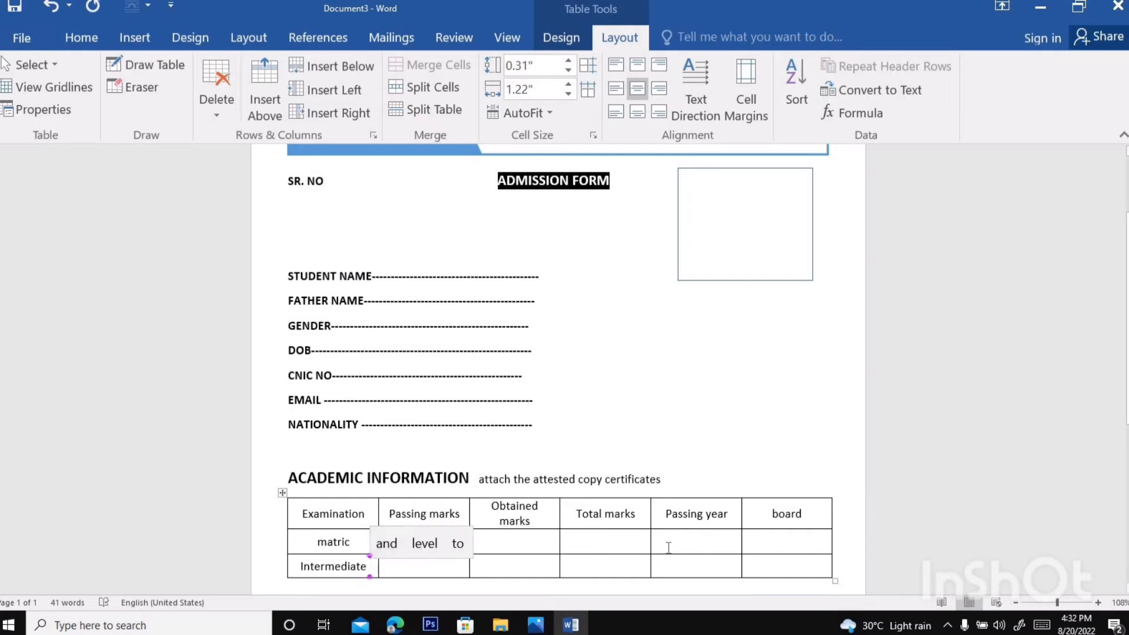
click(817, 519)
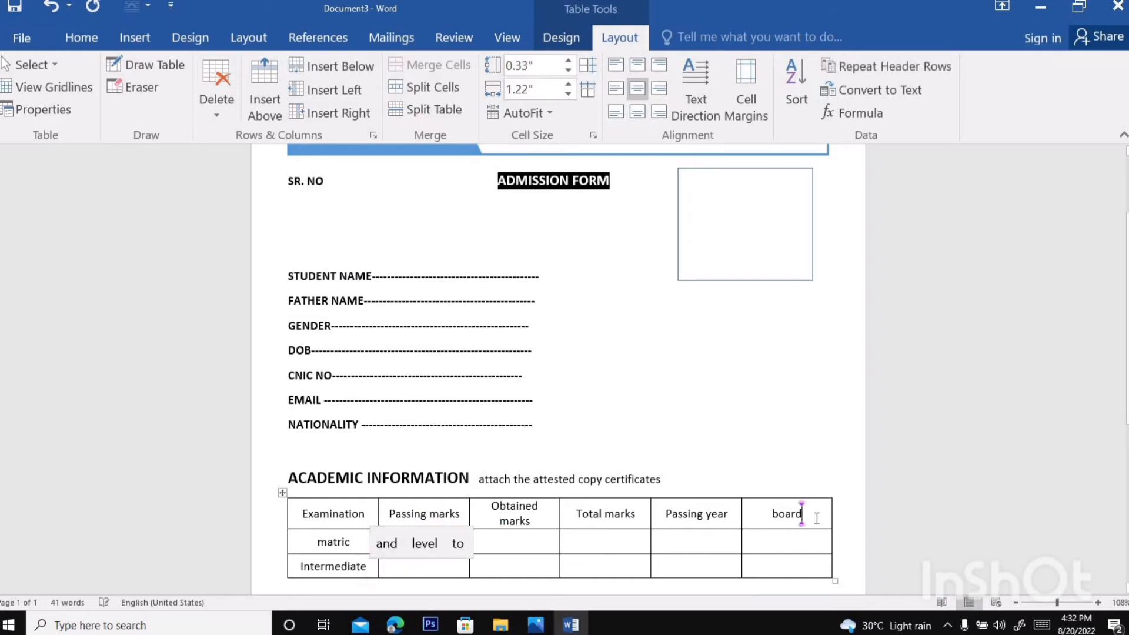
Format the academic table's heading row in bold 14 pt text with orange shading.
drag(708, 506, 354, 510)
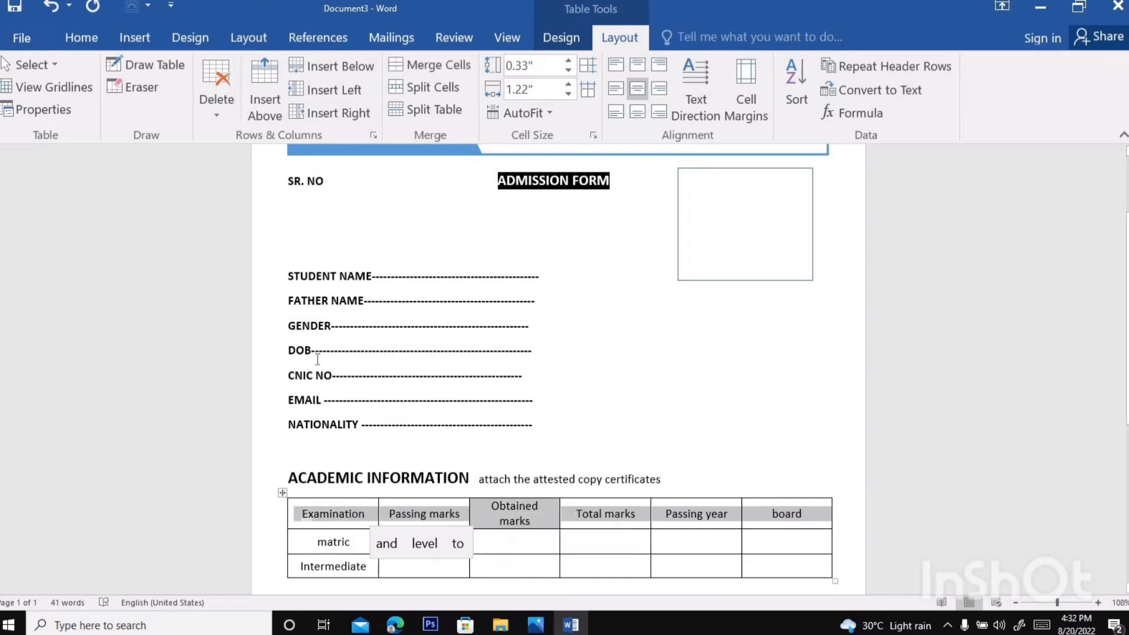
click(88, 37)
click(160, 104)
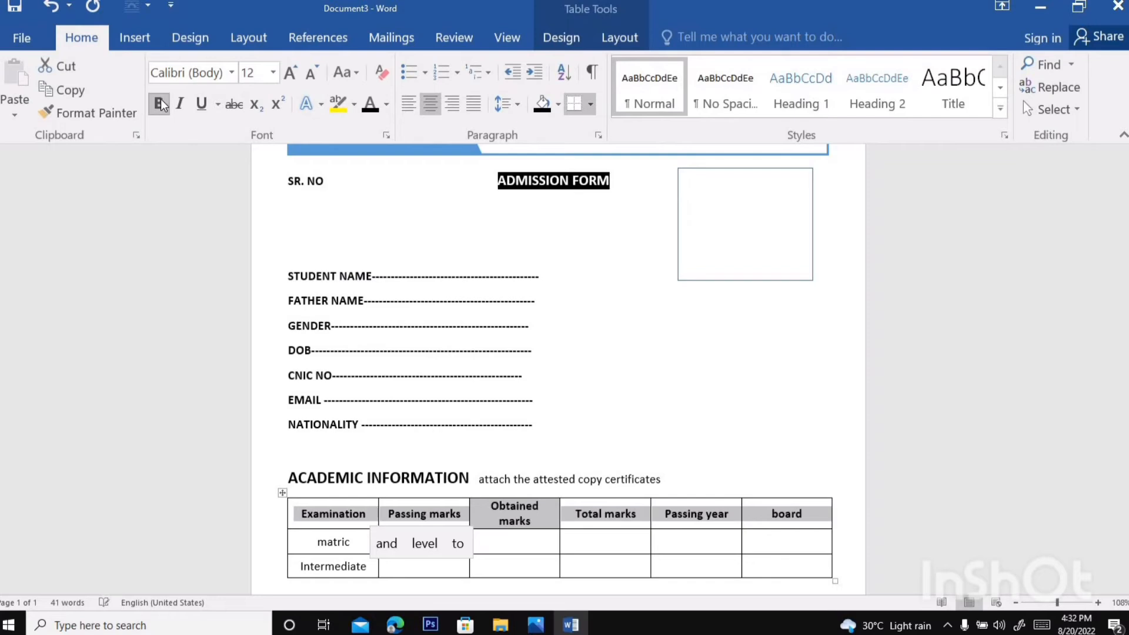
click(297, 76)
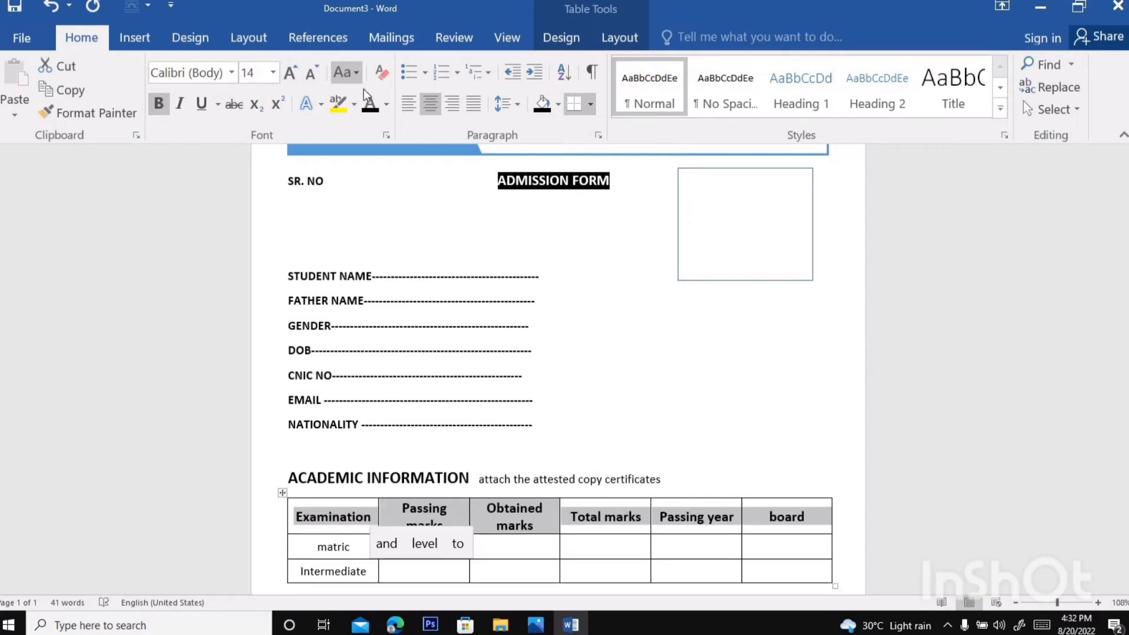
click(558, 104)
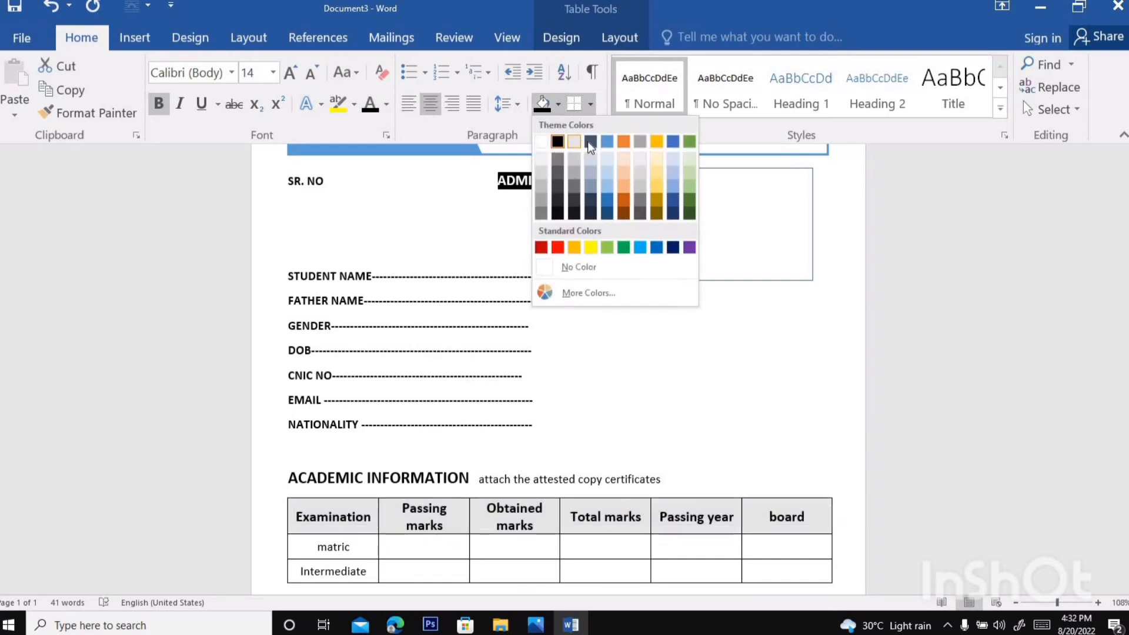
click(623, 141)
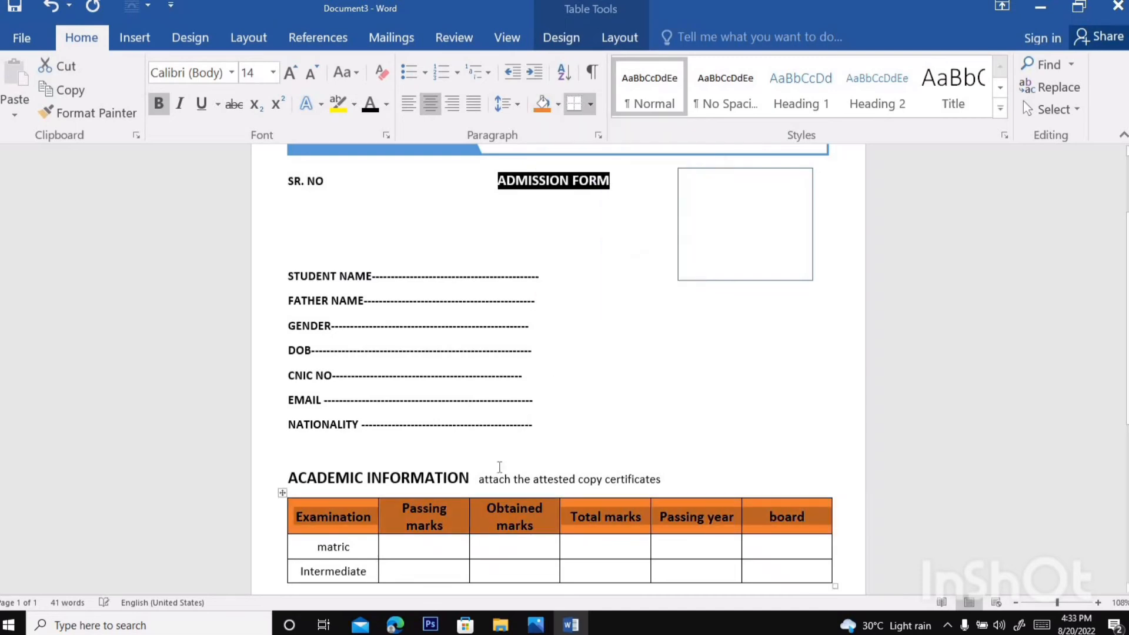
Format the "matric" and "Intermediate" row labels in bold 14 pt uppercase with white cell shading.
drag(323, 567, 335, 571)
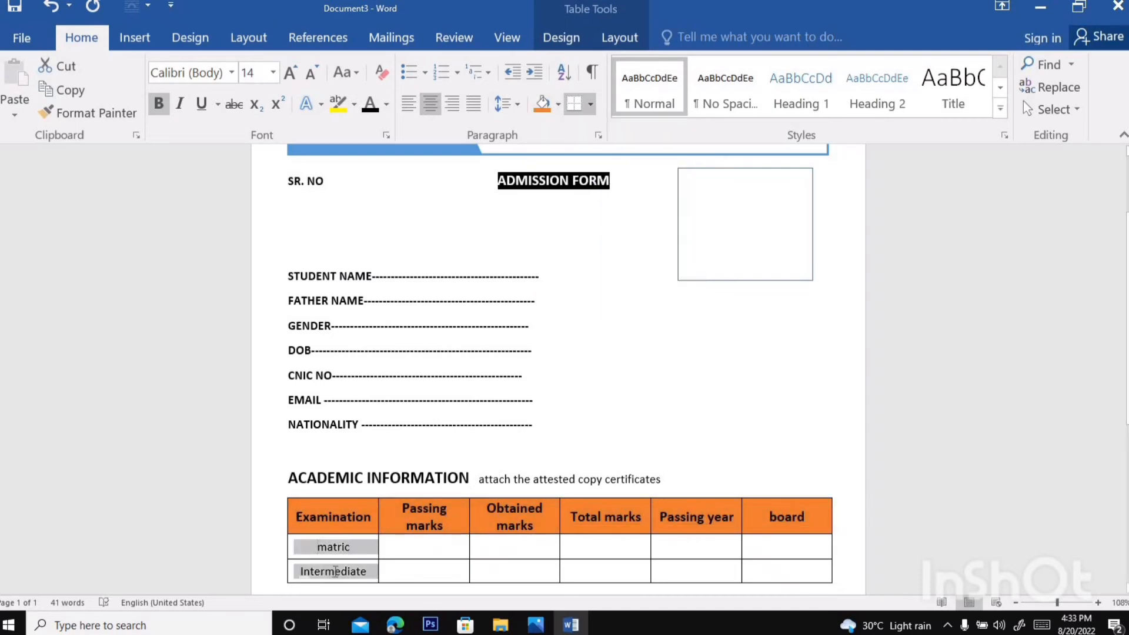
click(159, 105)
click(291, 74)
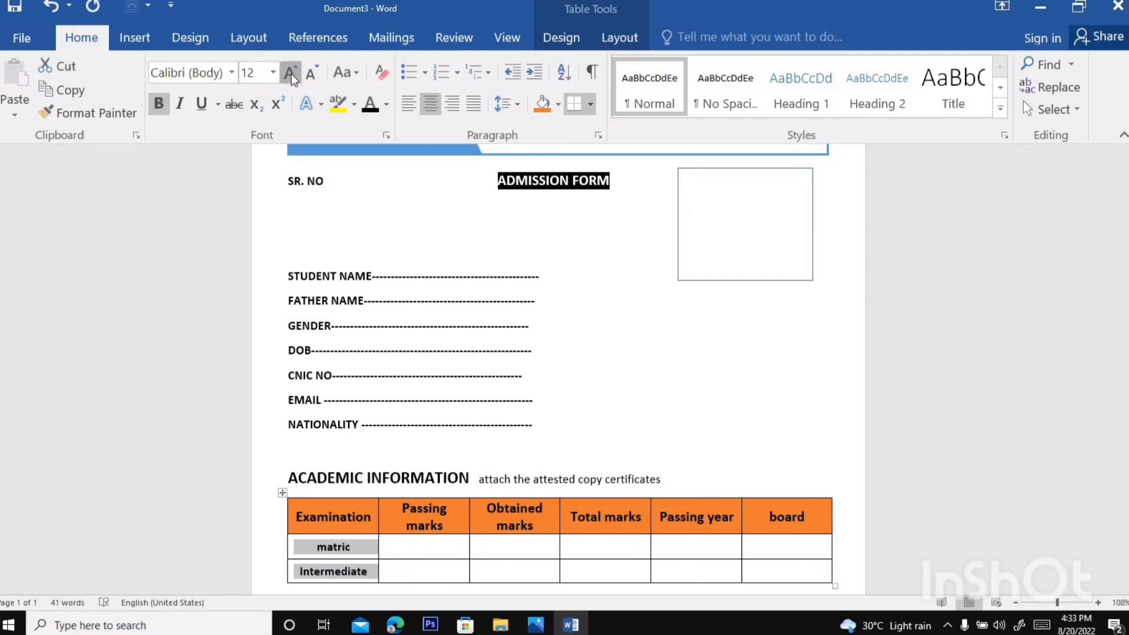
click(357, 73)
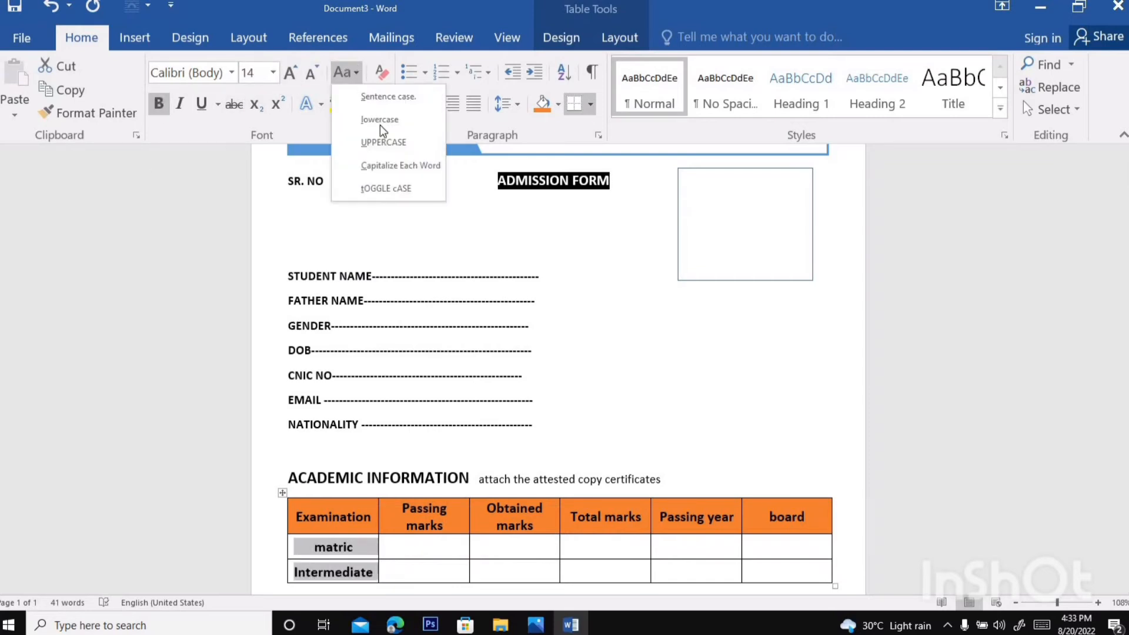
click(344, 141)
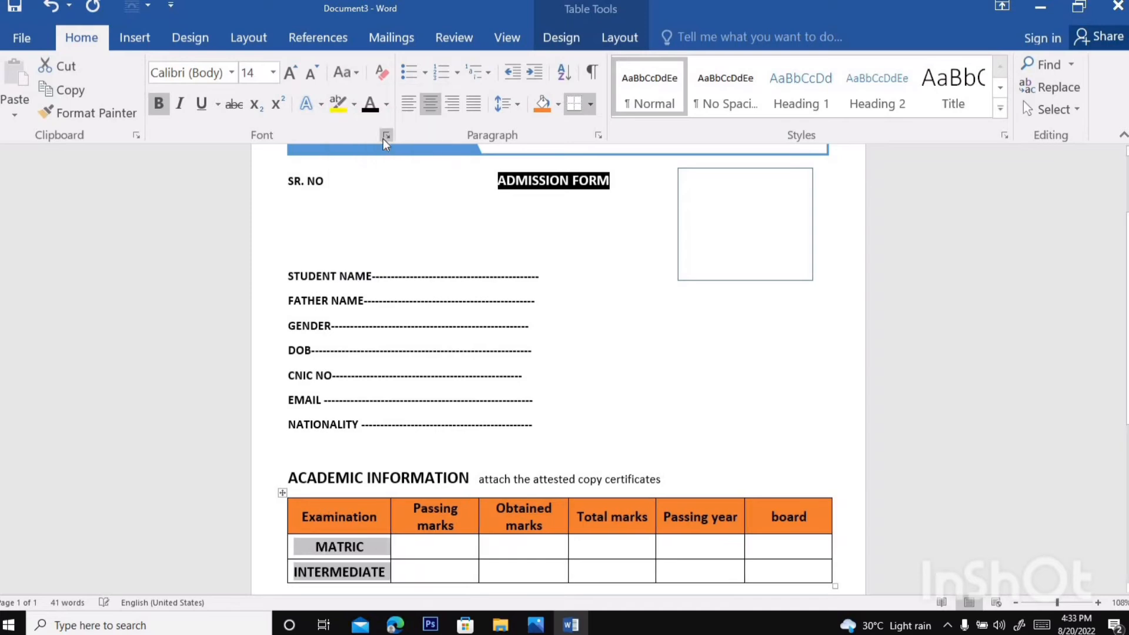
click(557, 106)
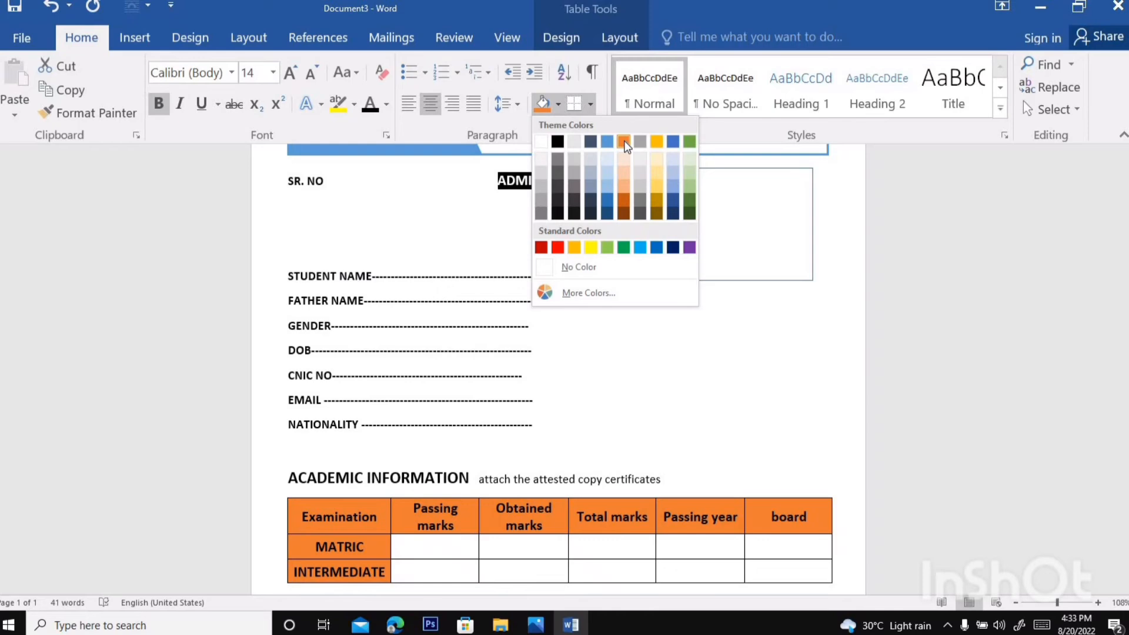
click(542, 143)
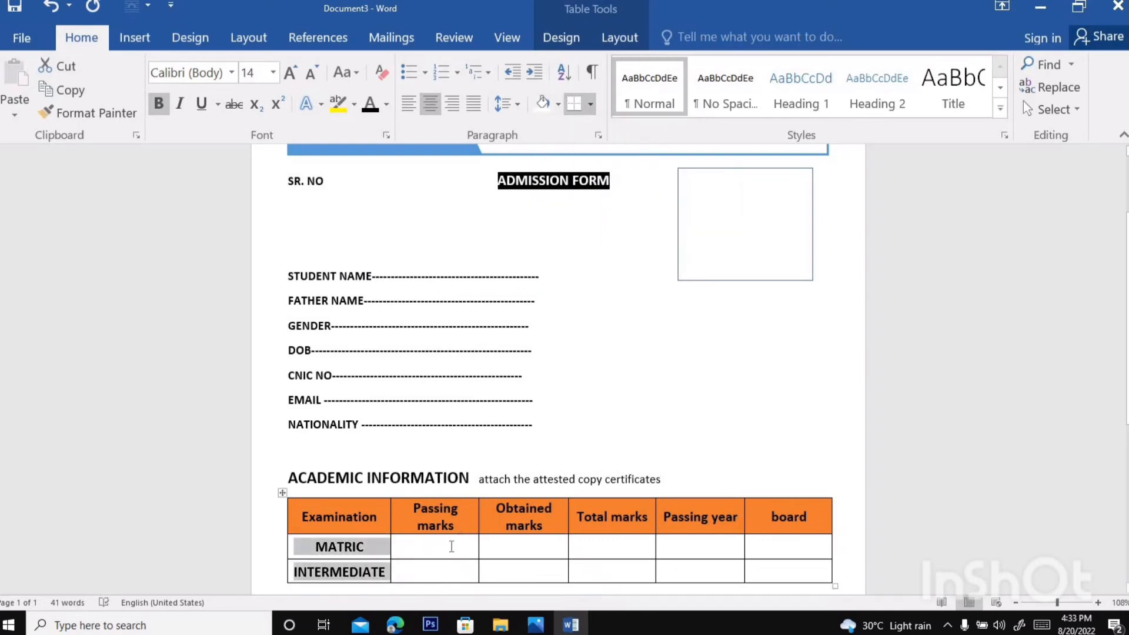
click(441, 548)
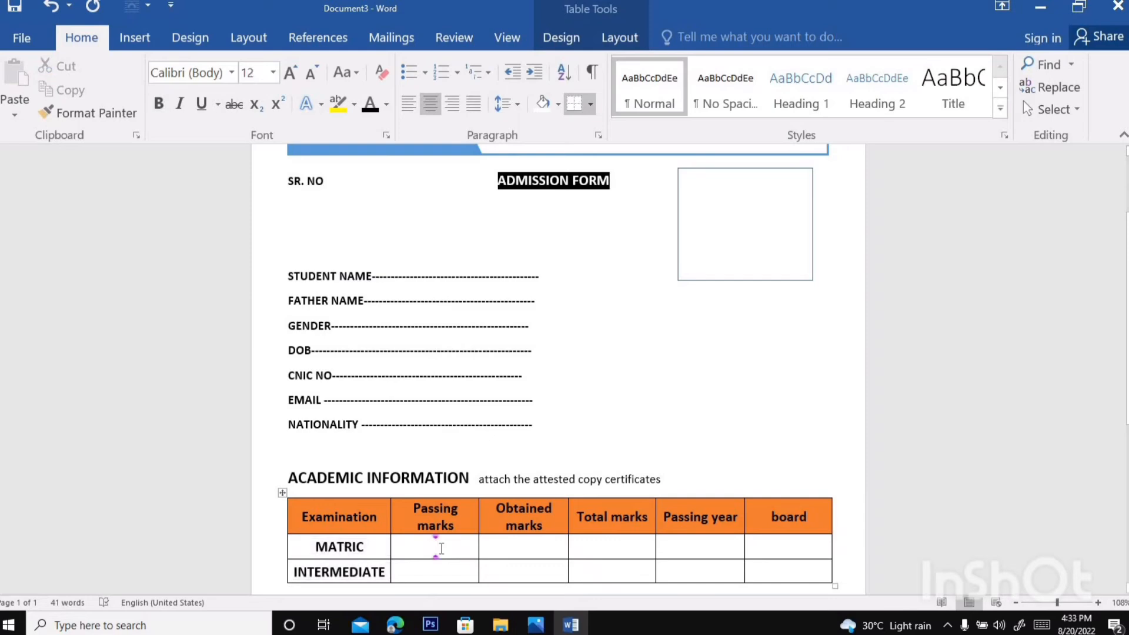
text(46)
key(BackSpace)
key(BackSpace)
Add "Mailing address" and "Address" as separate lines below the academic table.
click(843, 577)
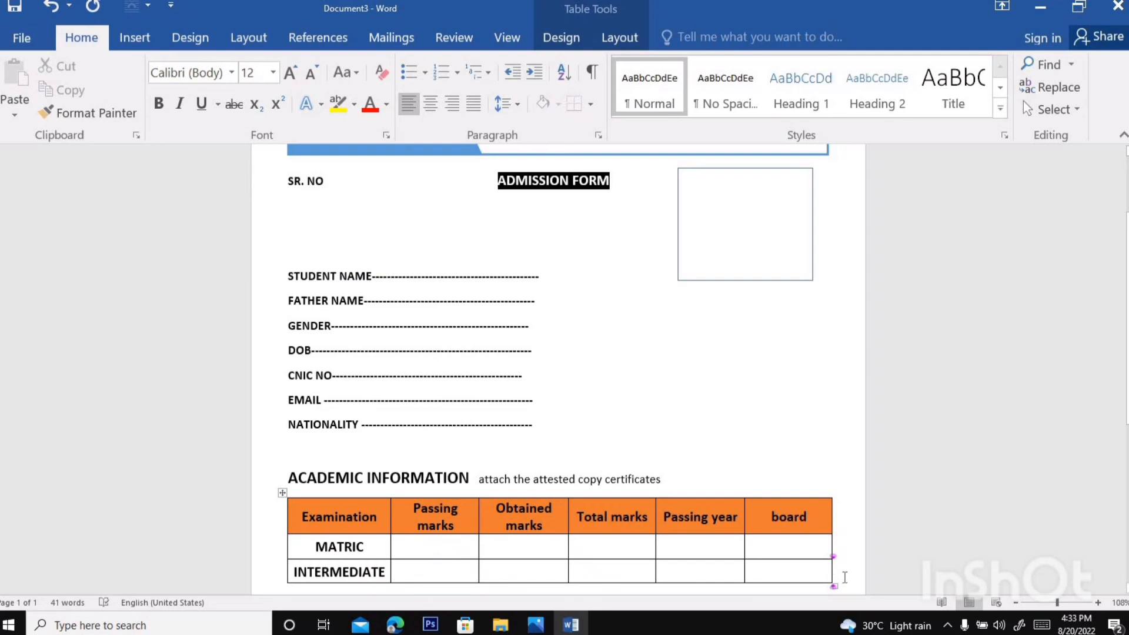
key(Down)
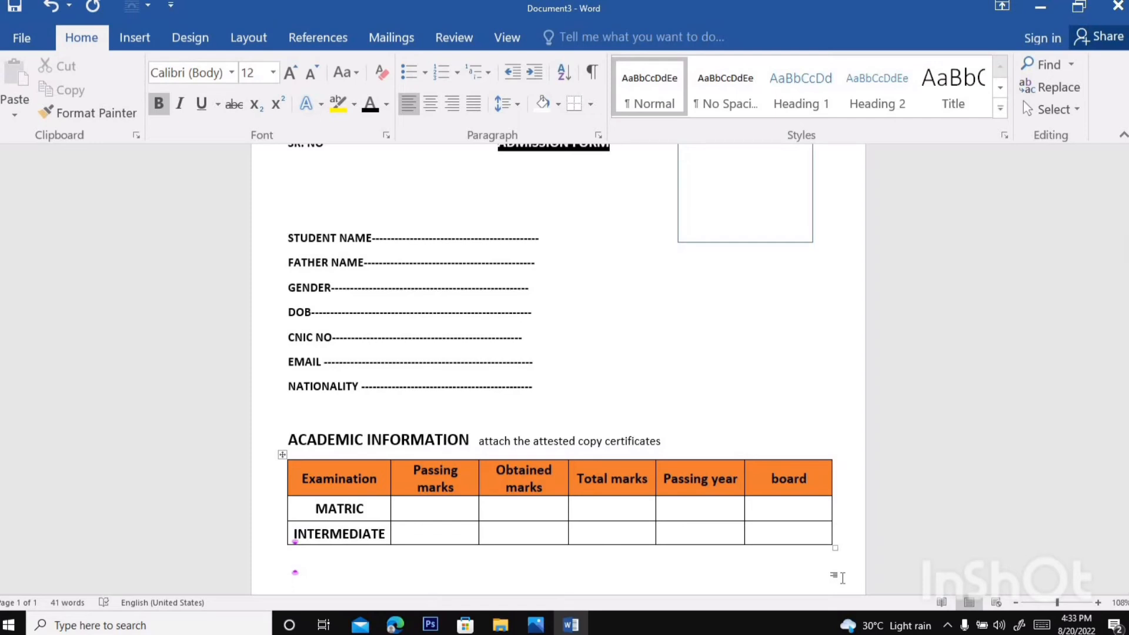
text(mailin)
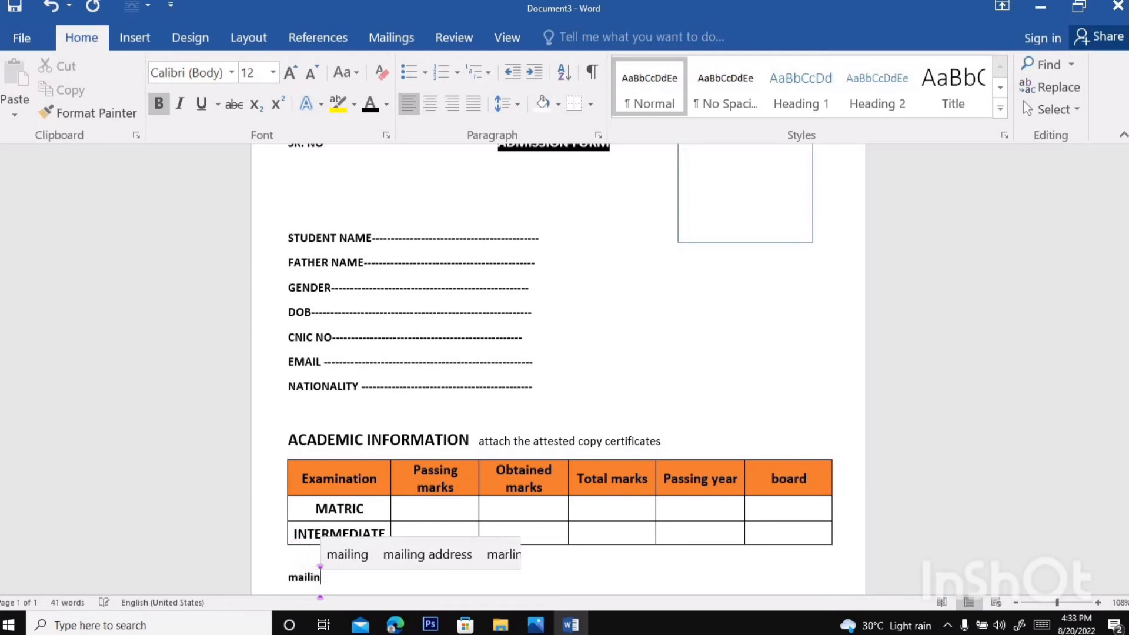
text(g address)
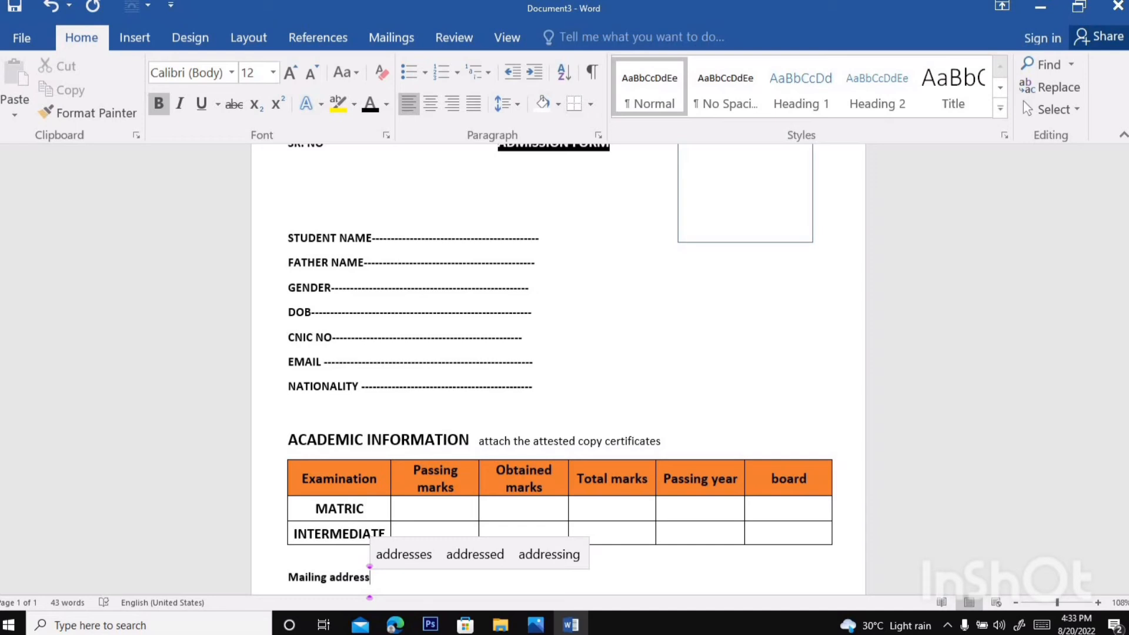
key(Return)
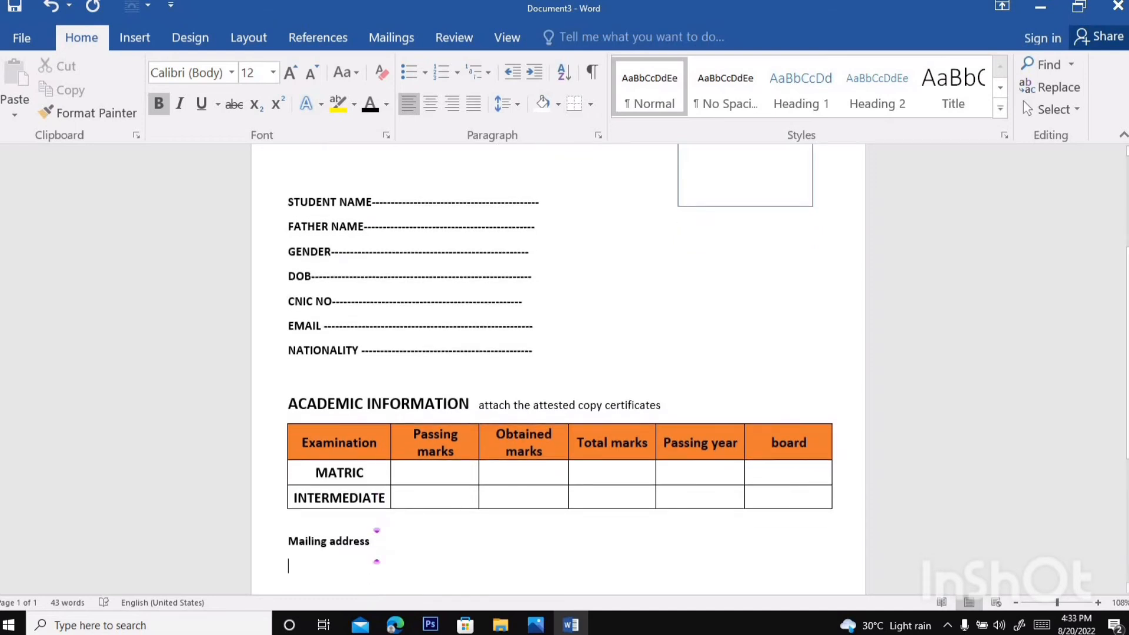
text(address)
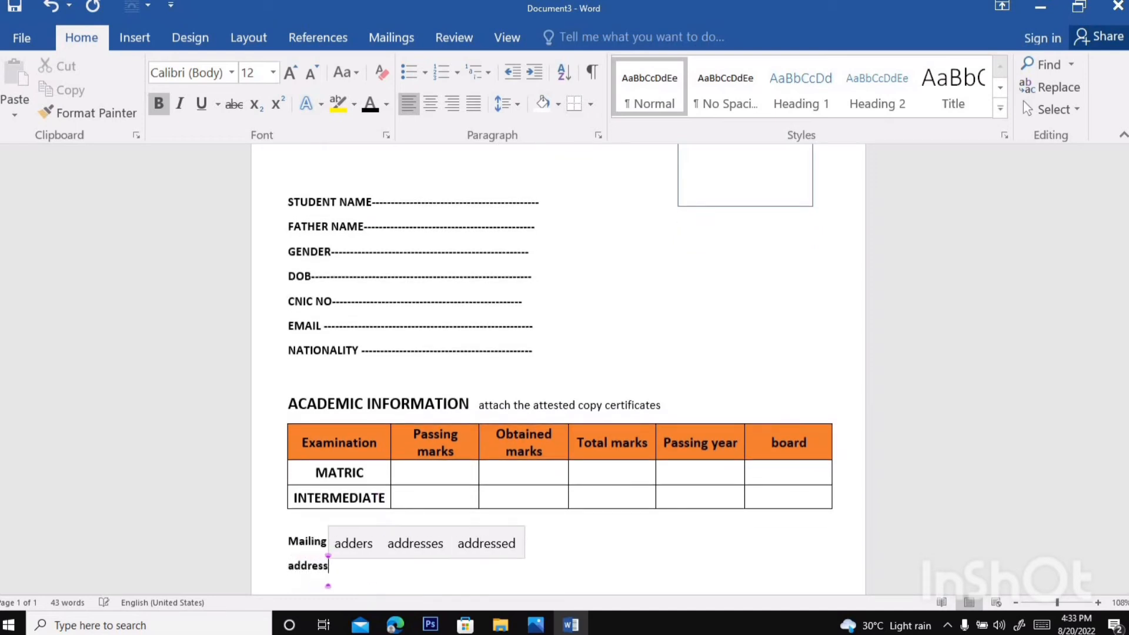
key(Return)
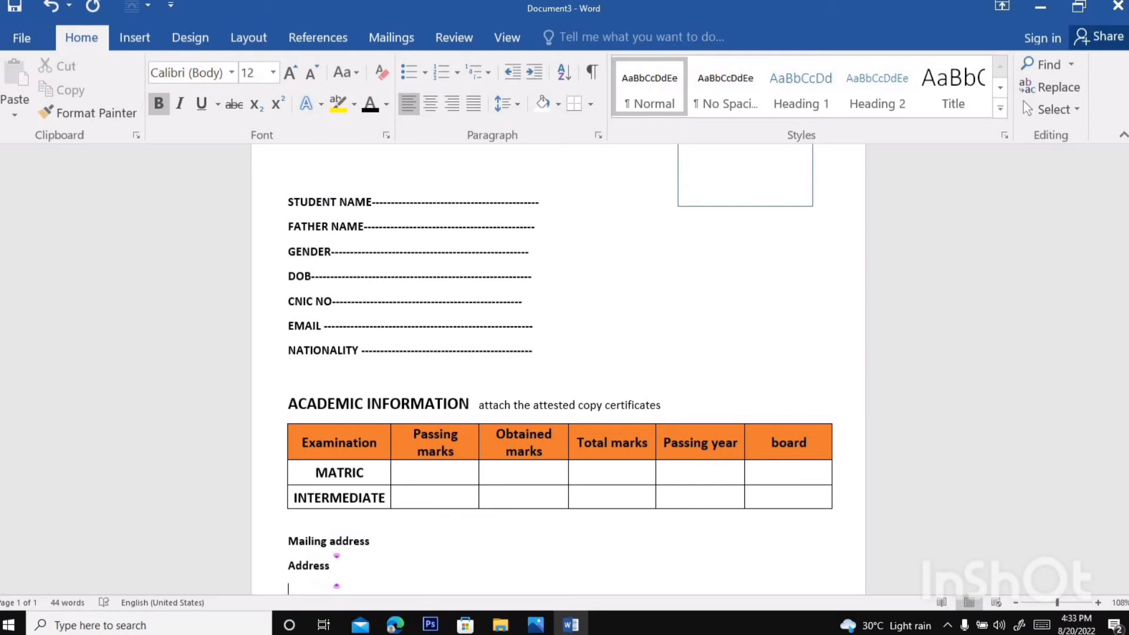
Add a "Permanent address" line below the "Address" line.
text(perm)
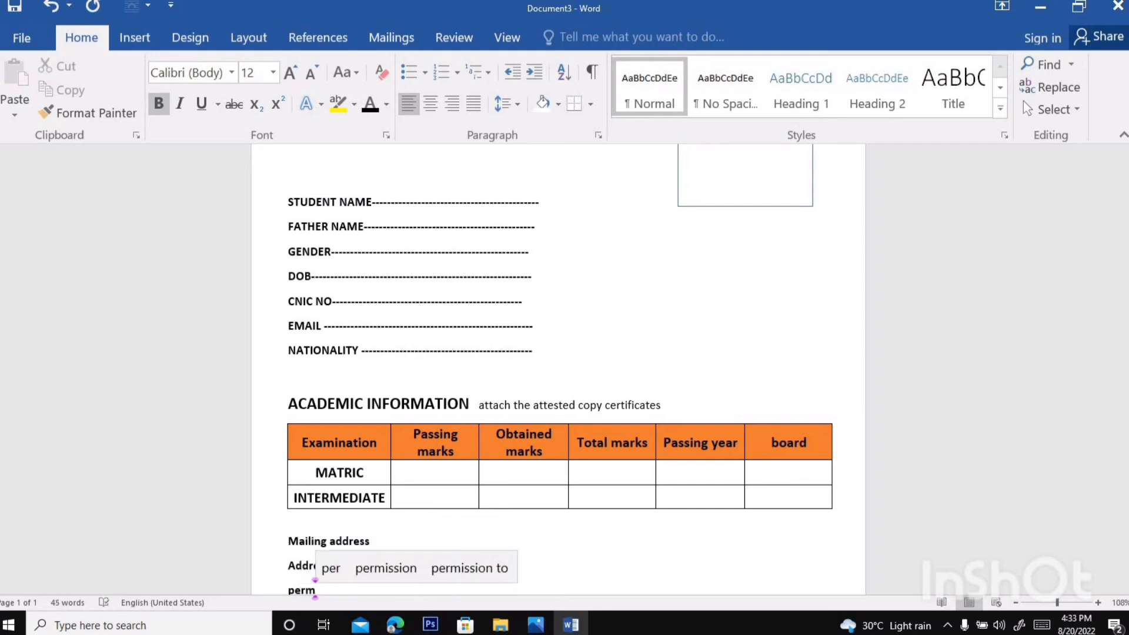
text(an)
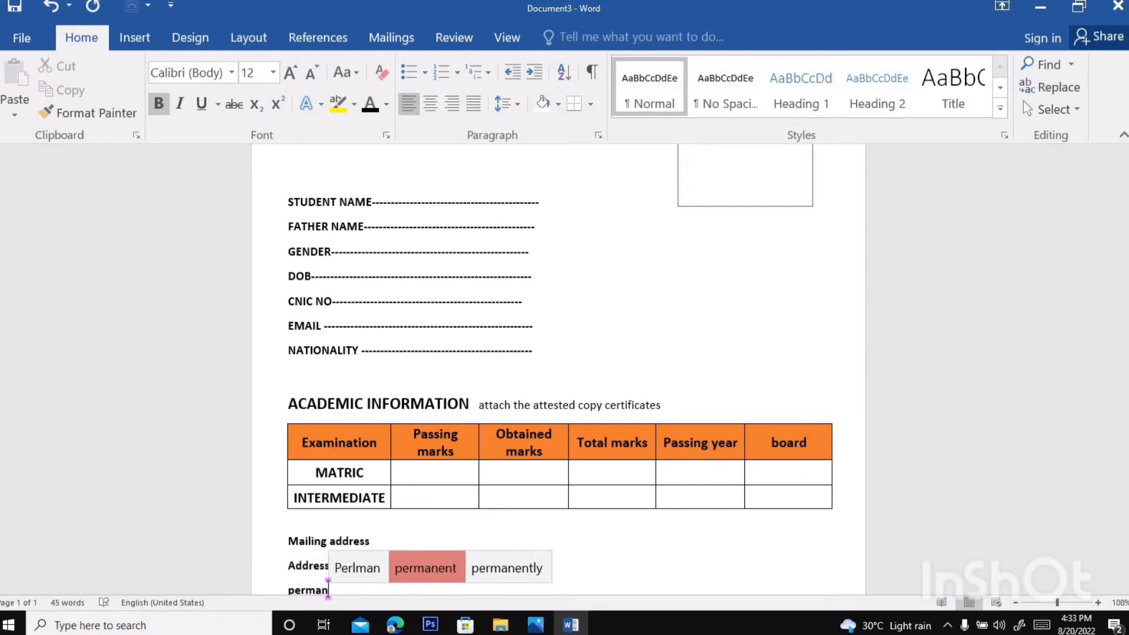
text(ent addre)
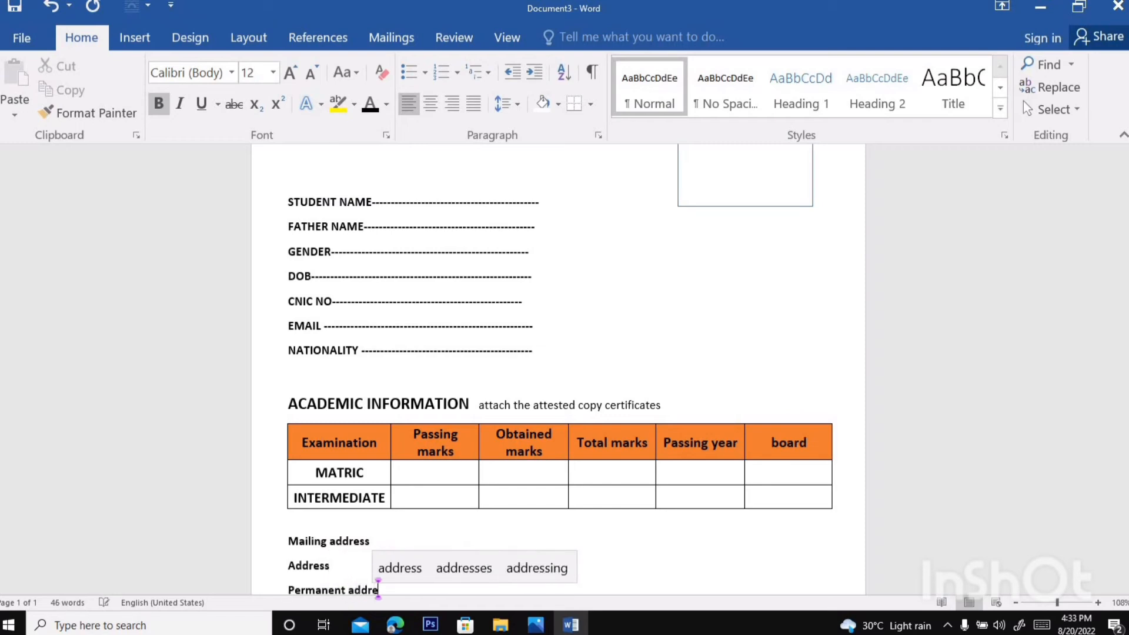
text(ss)
key(Return)
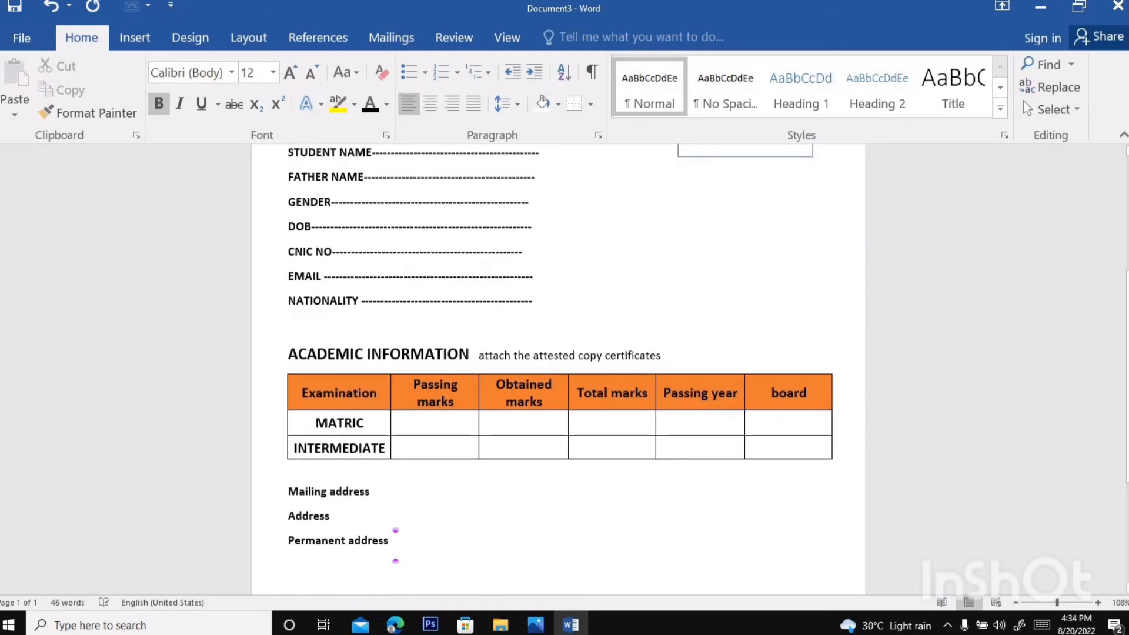
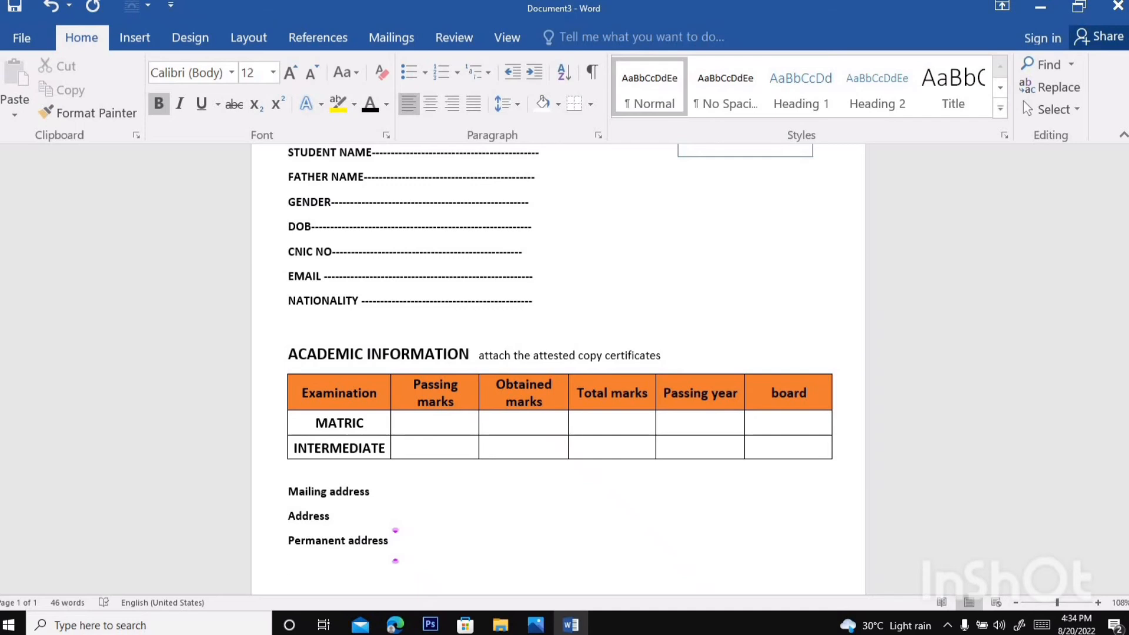
Add a "Father's occupation" line below the "Permanent address" line.
text(fat)
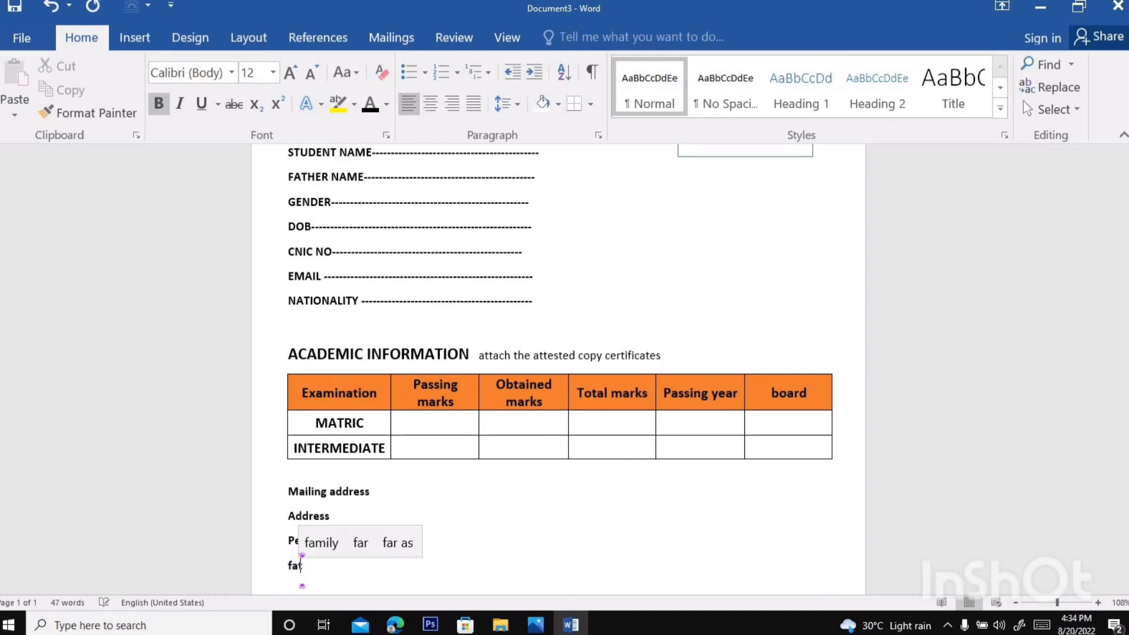
text(her)
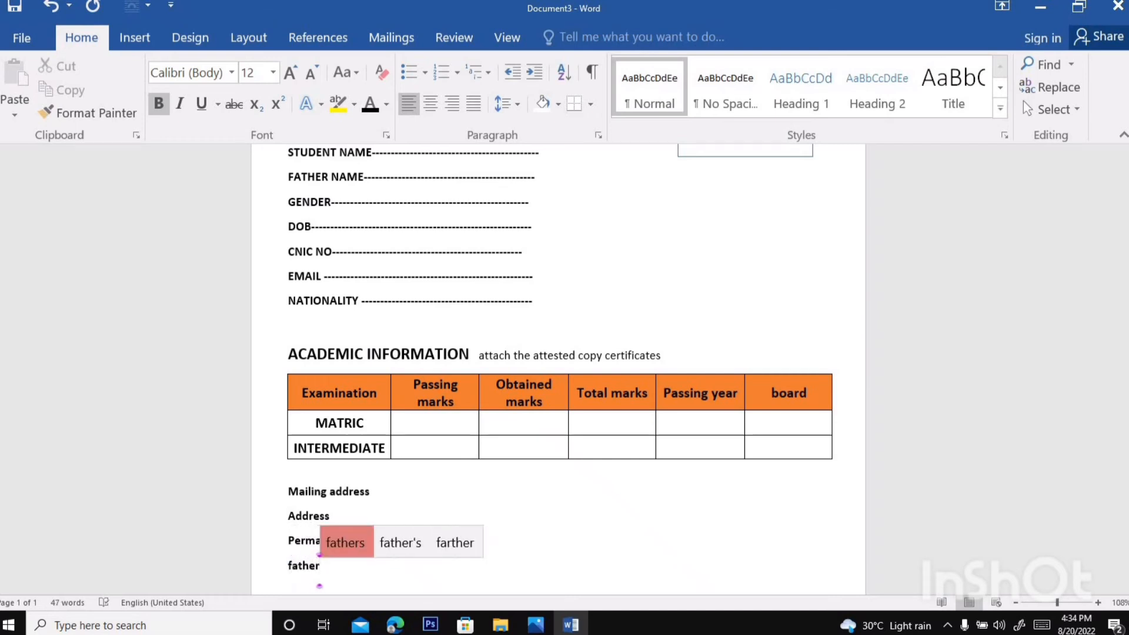
key(Return)
text(o)
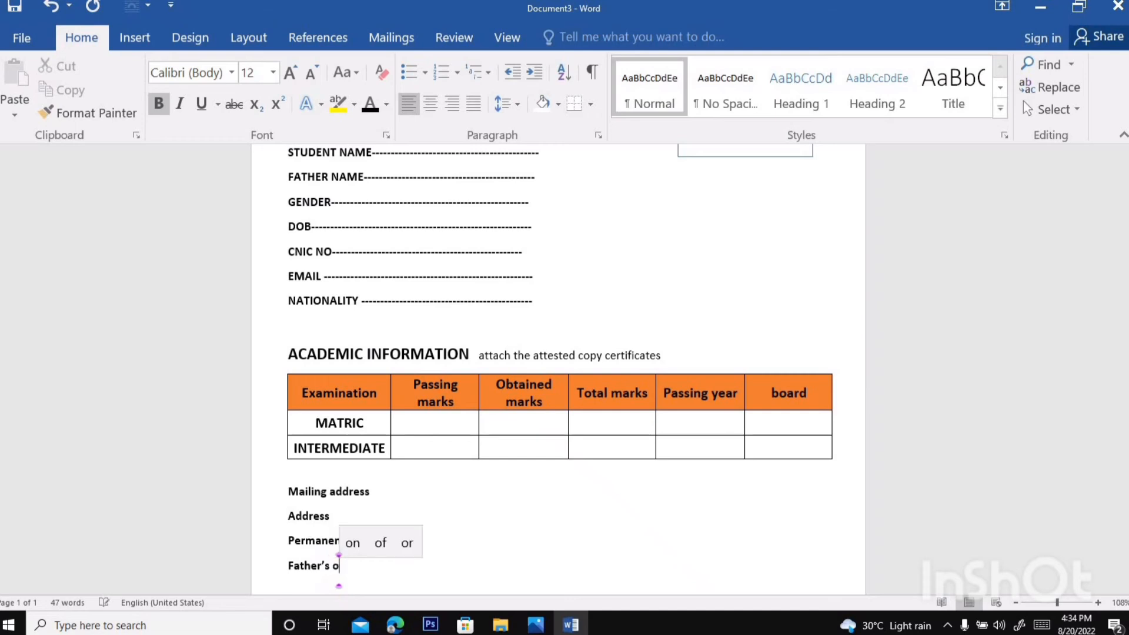
text(ccupat)
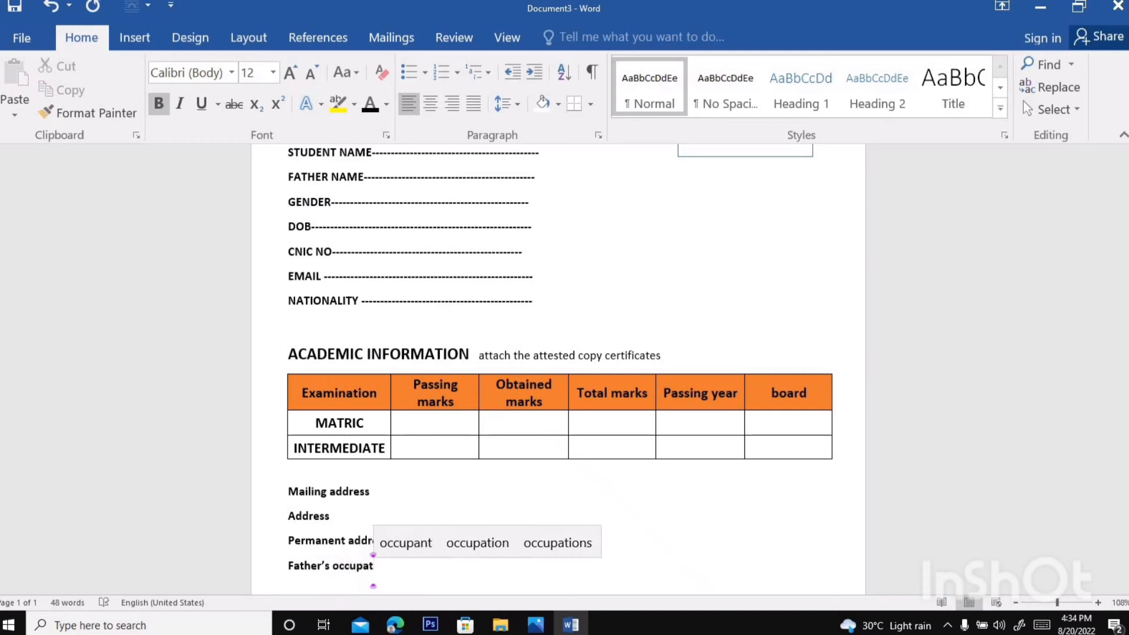
key(Up)
key(Right)
key(Return)
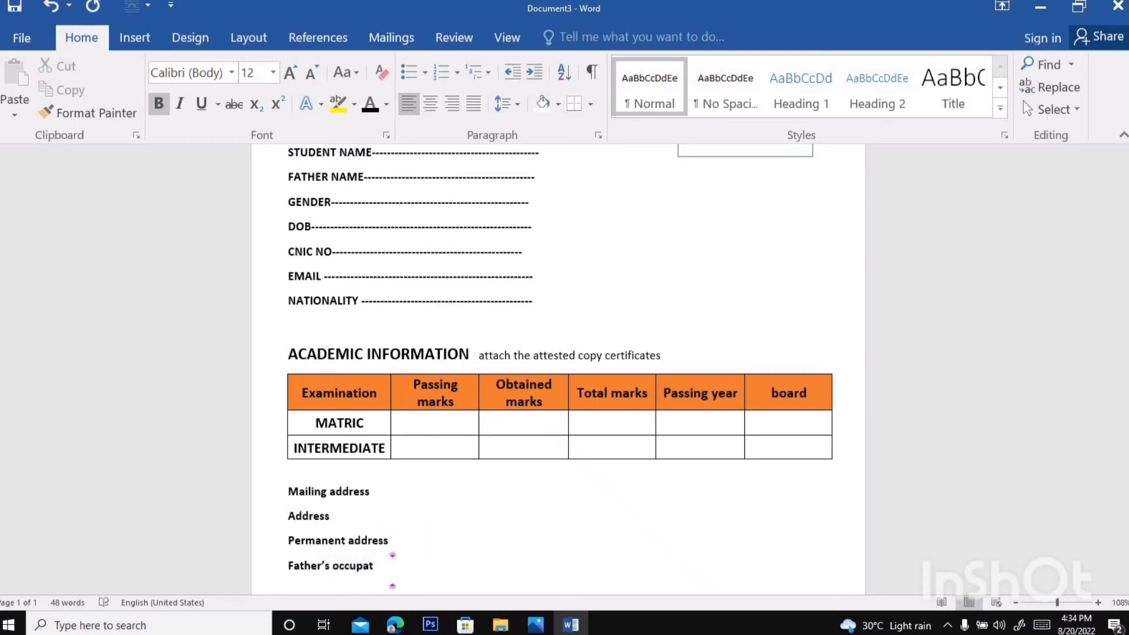
key(Return)
Add "Cell phone" and "Email" as the last two lines below "Father's occupation".
text(Cell p)
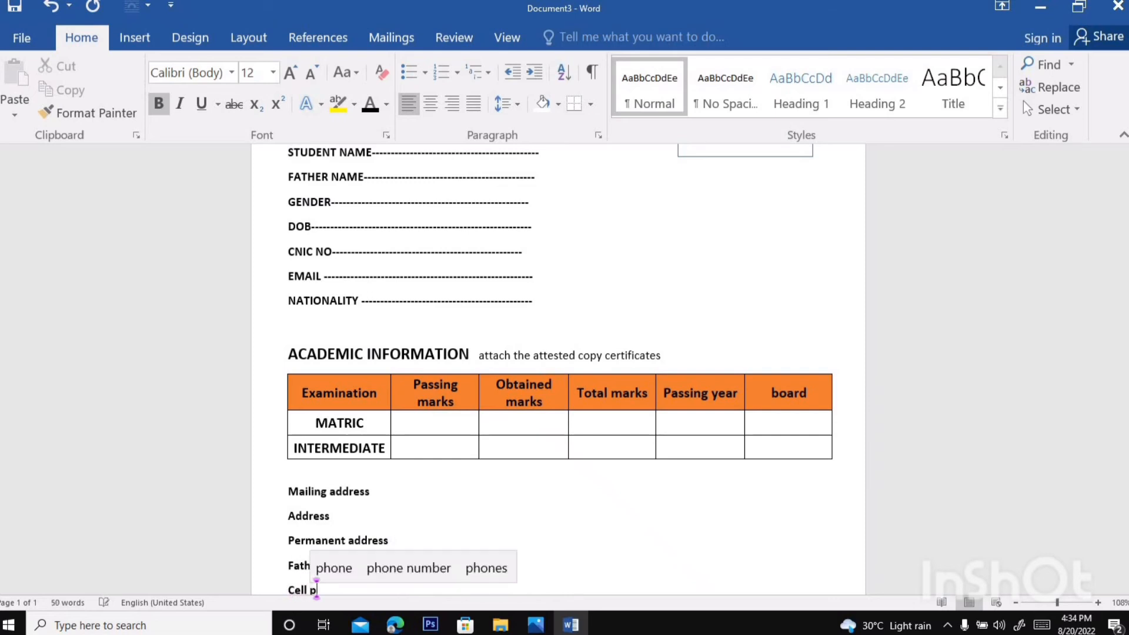
text(hone)
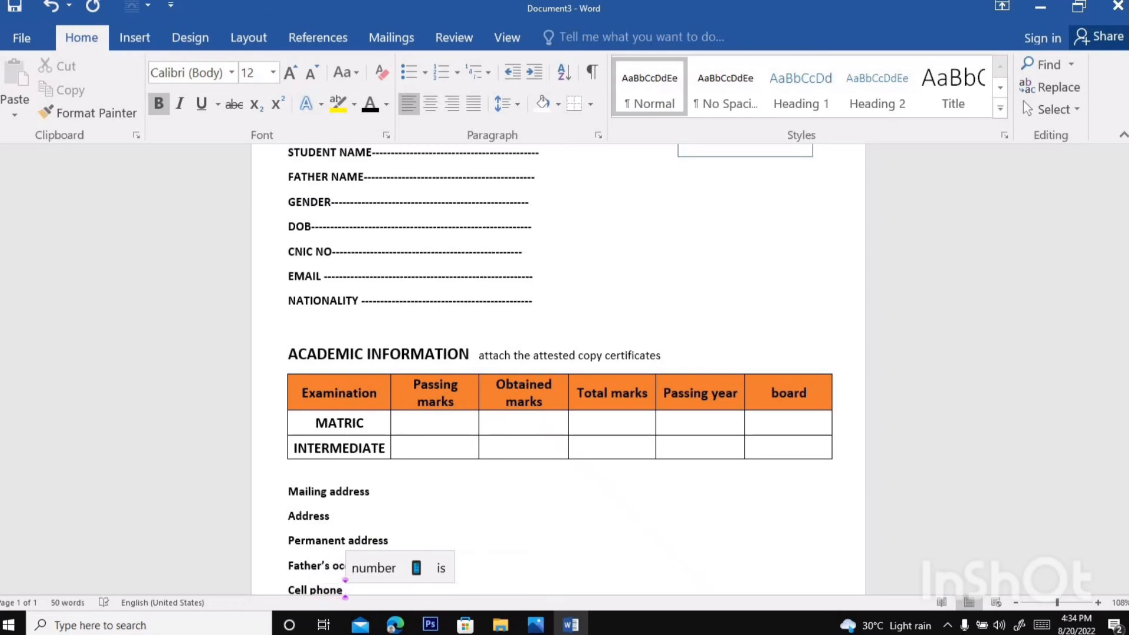
key(Return)
text(email)
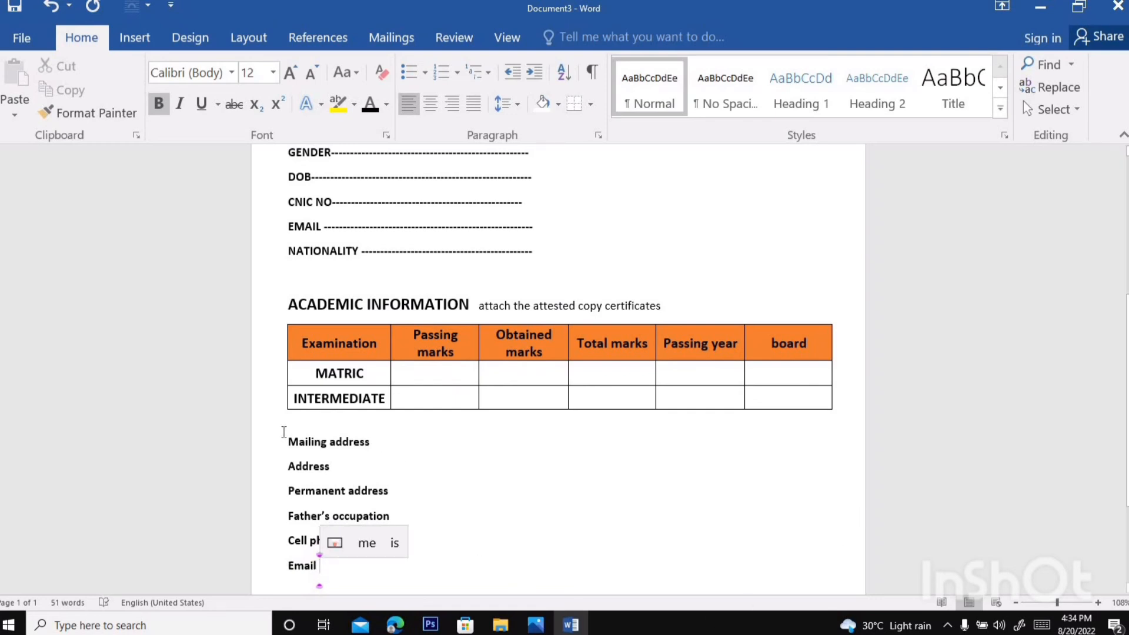
Enlarge the contact field lines below the academic table to 14 pt and convert them to uppercase.
drag(285, 432, 387, 576)
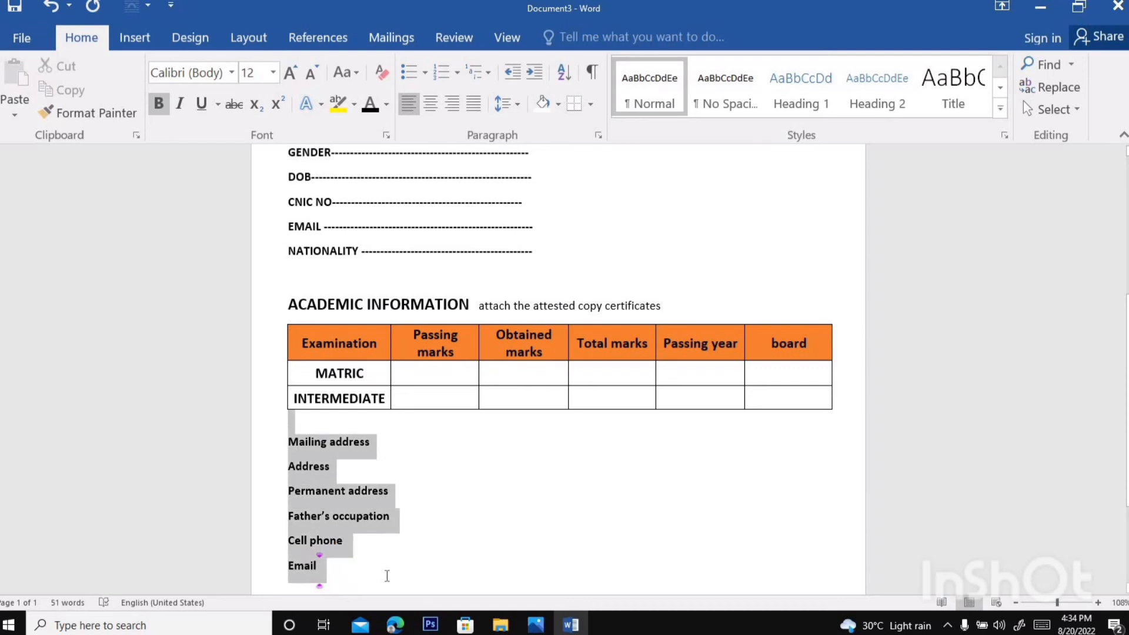
click(290, 73)
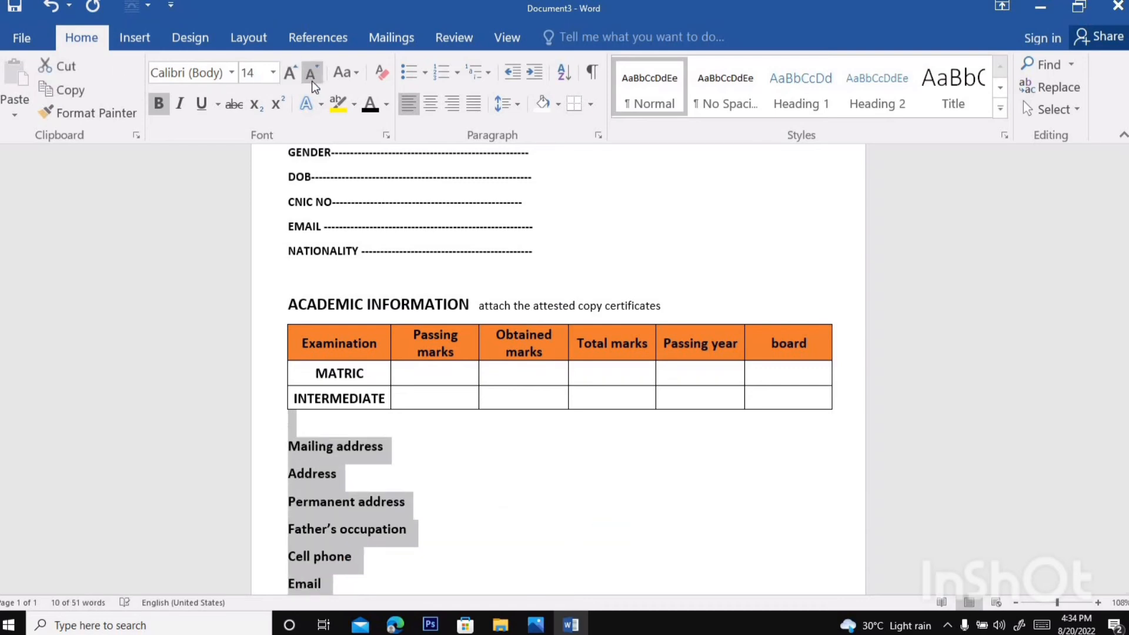
click(346, 73)
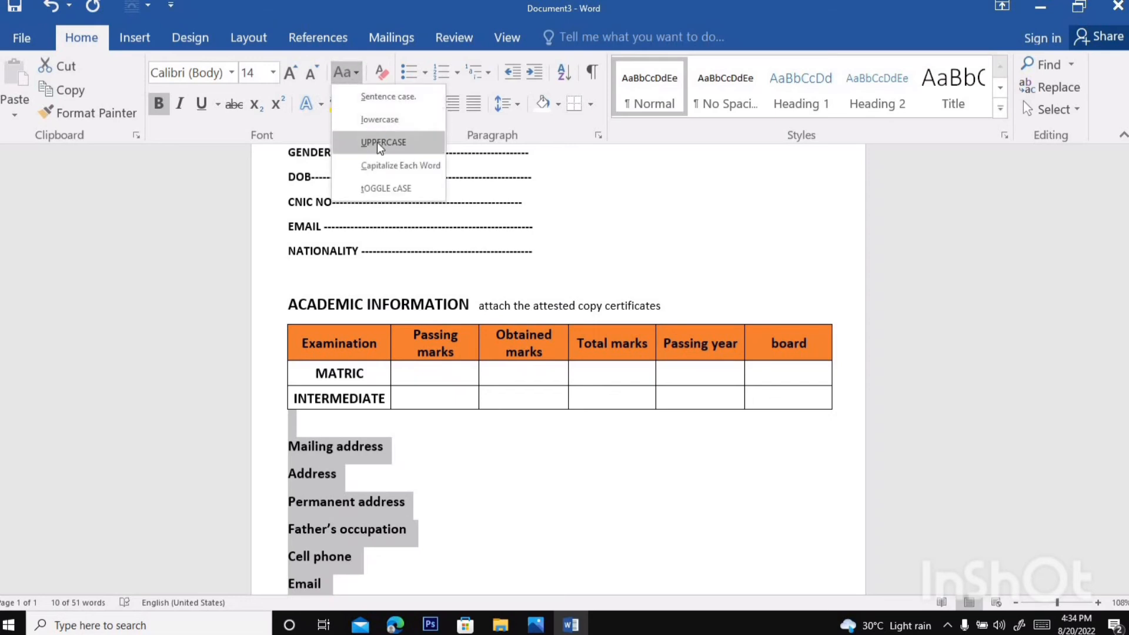
click(379, 143)
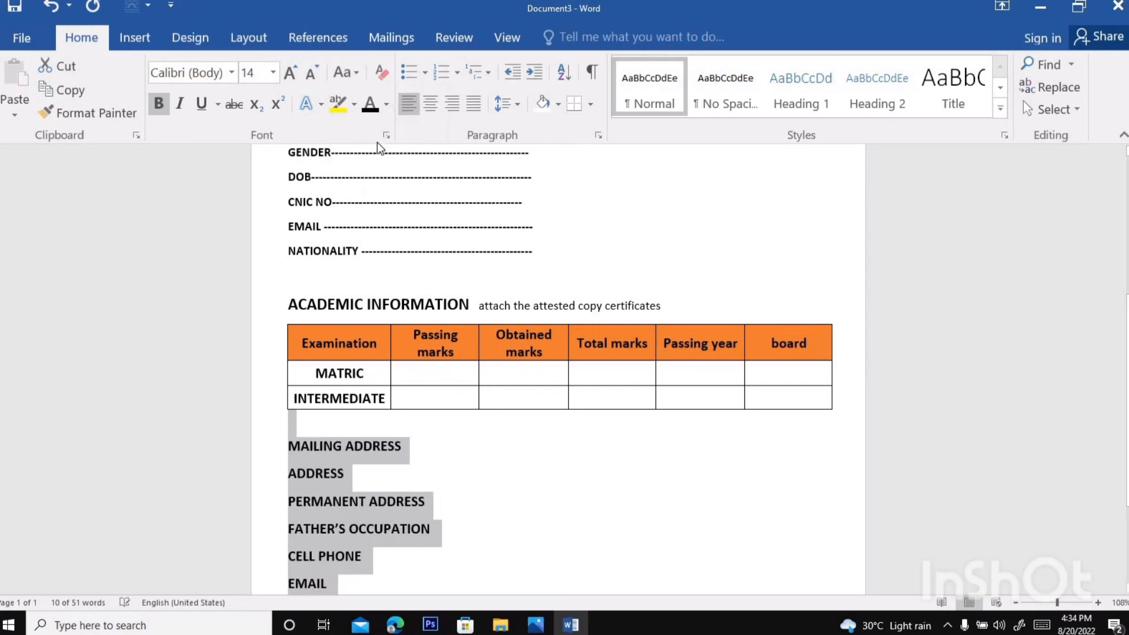
Try to apply Capitalize Each Word to the contact field lines below the academic table.
click(346, 73)
click(388, 166)
click(347, 73)
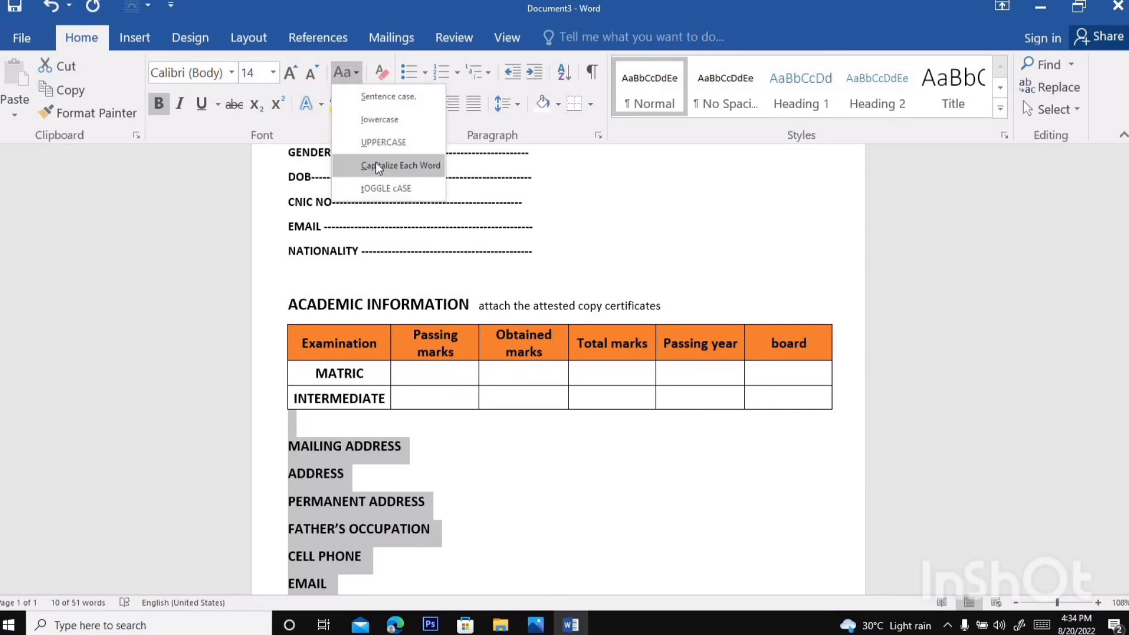
click(375, 165)
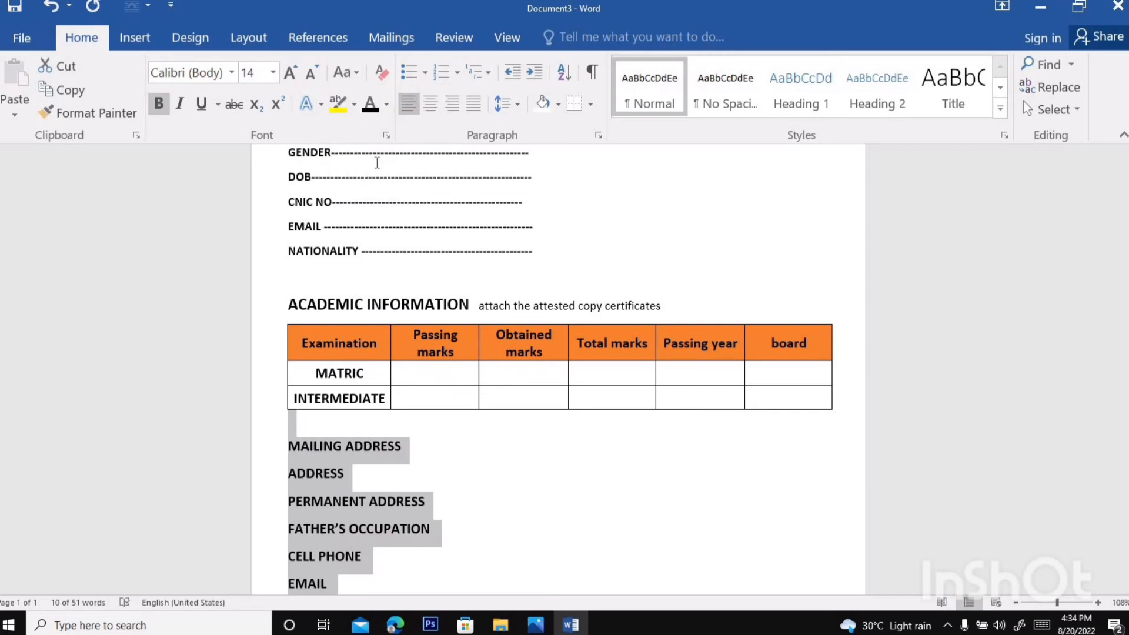
click(496, 547)
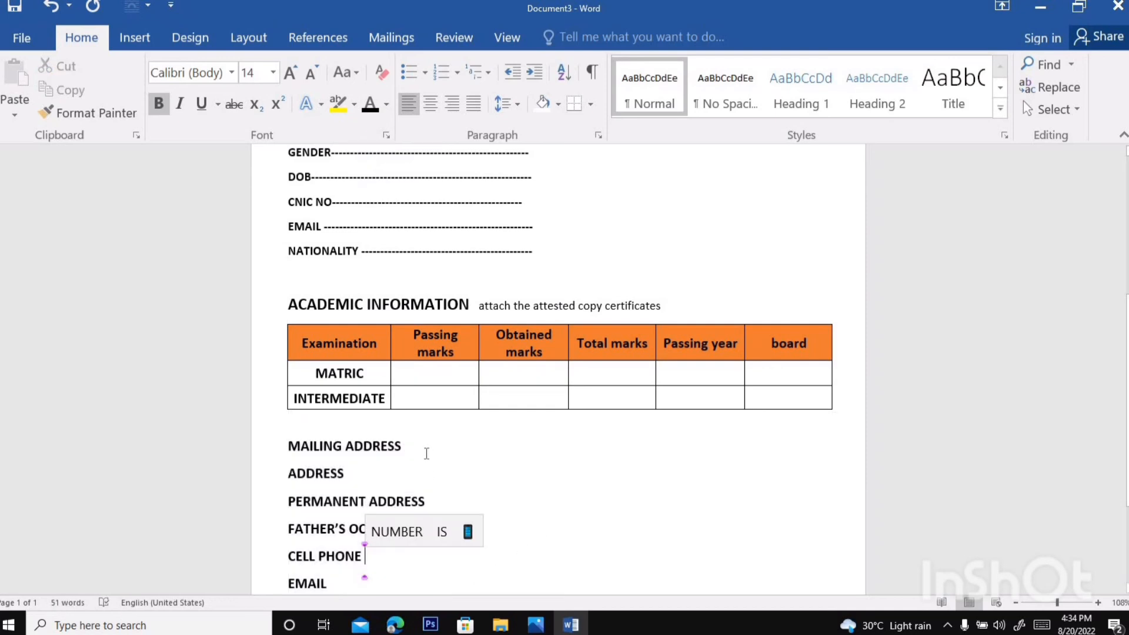
Add dashed fill-in lines after the MAILING ADDRESS and ADDRESS labels.
click(411, 437)
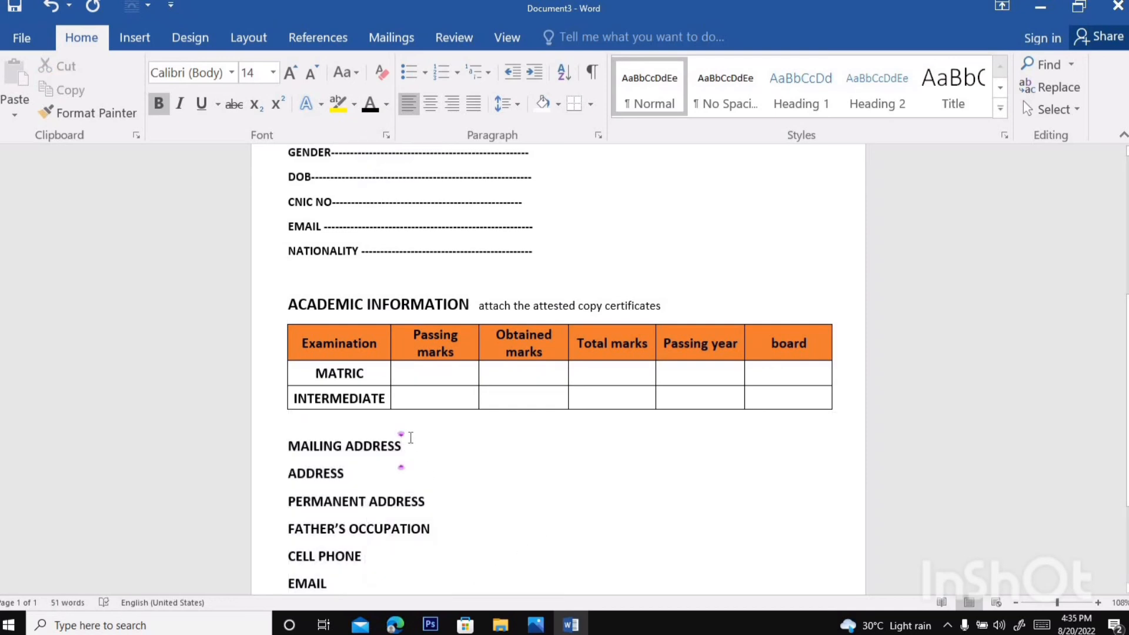
text(------------------------------)
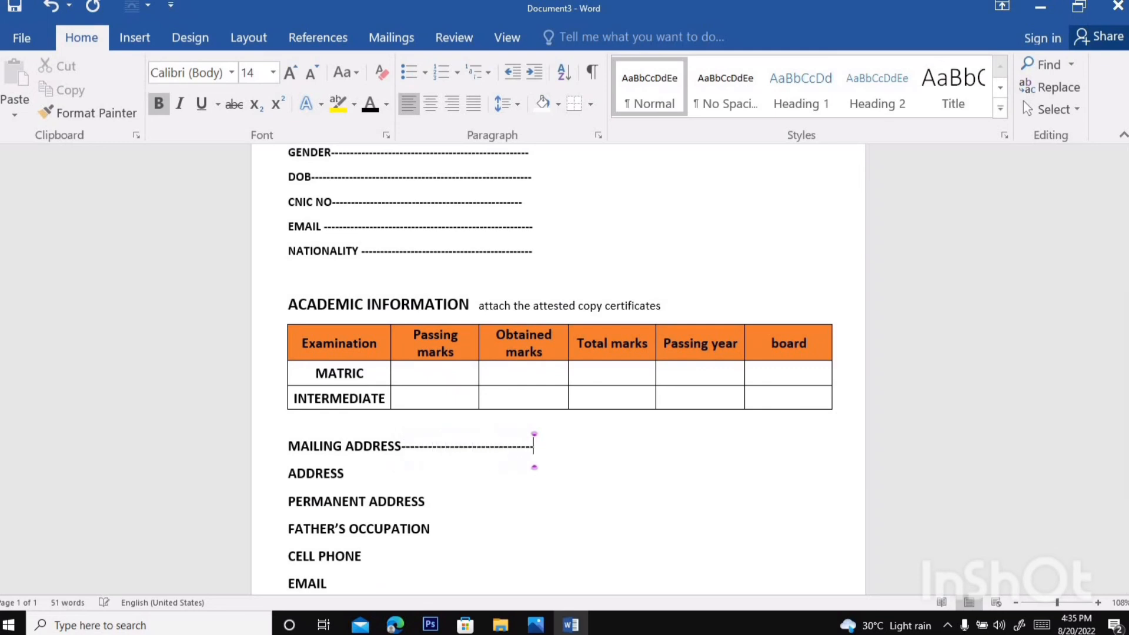
text(----------------------------)
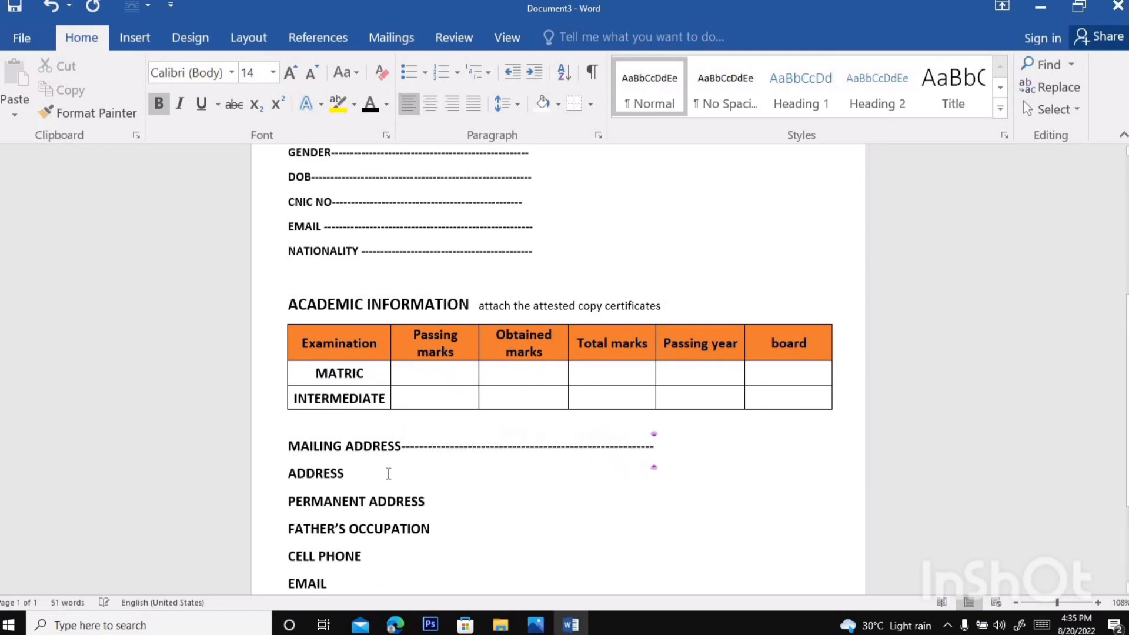
click(373, 471)
text(-)
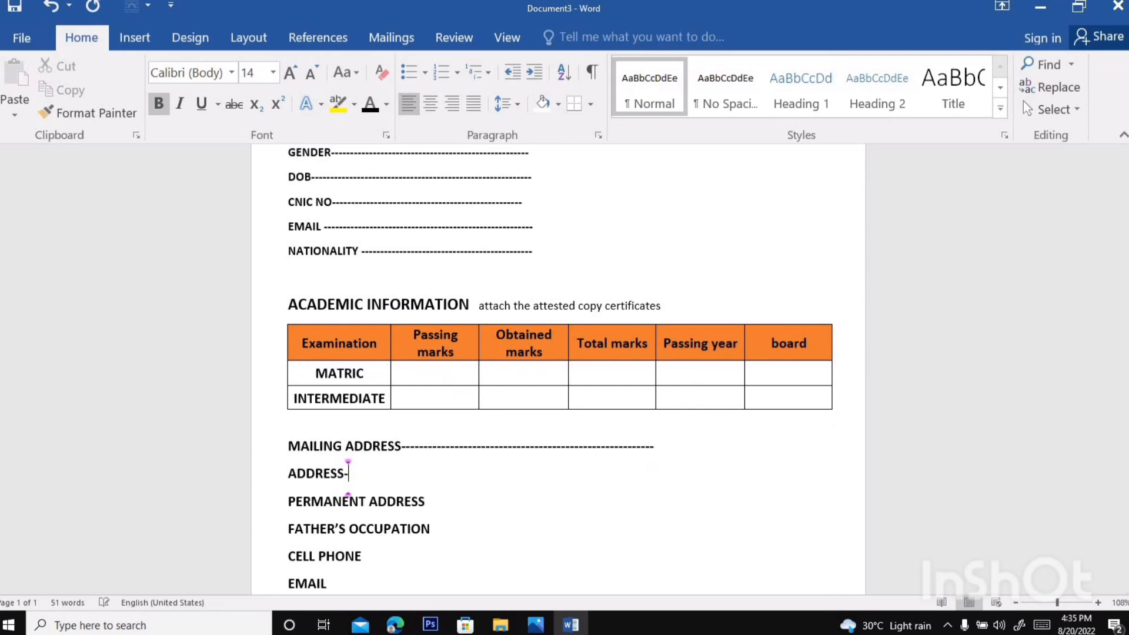
text(----------------------------------------------------------------------------)
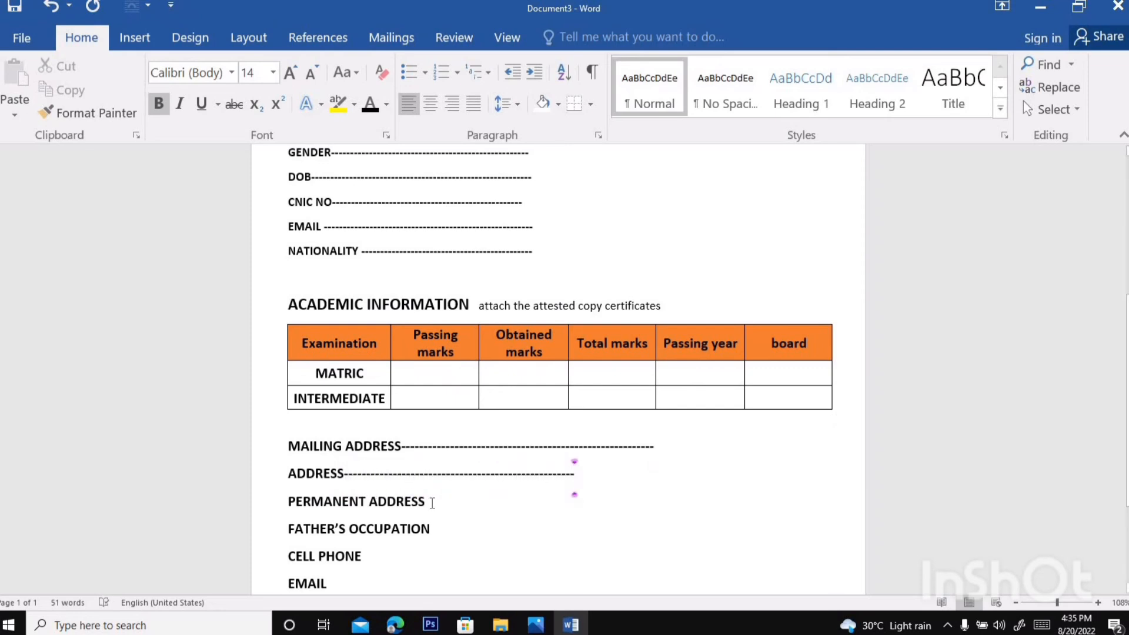
Add dashed fill-in lines after the PERMANENT ADDRESS and FATHER'S OCCUPATION labels.
click(432, 503)
text(----------------)
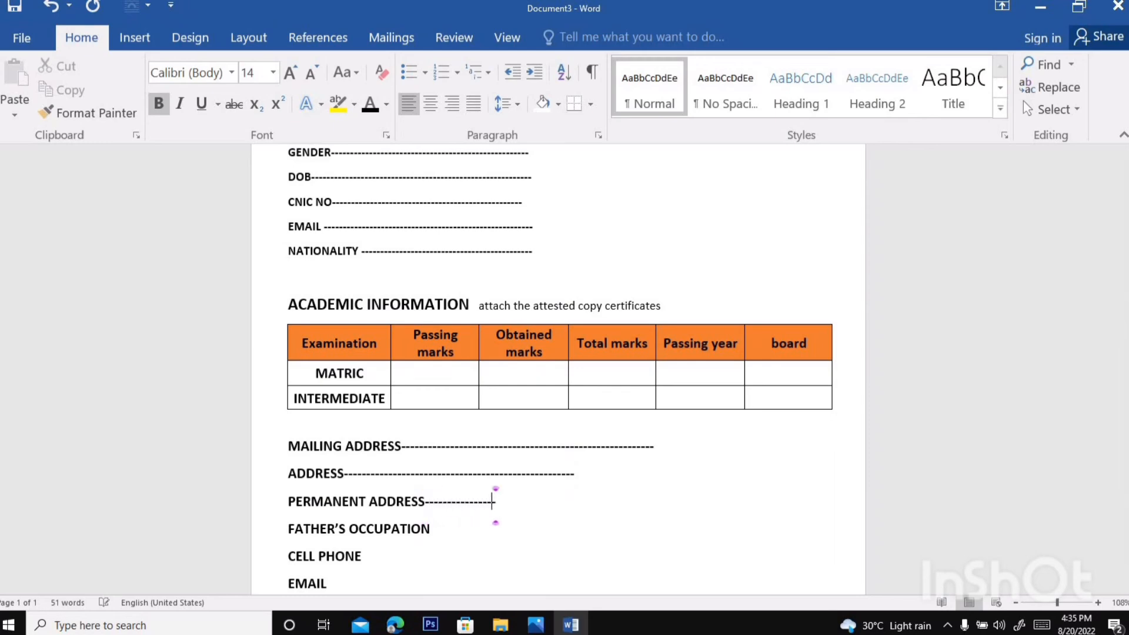
text(--------------------------------)
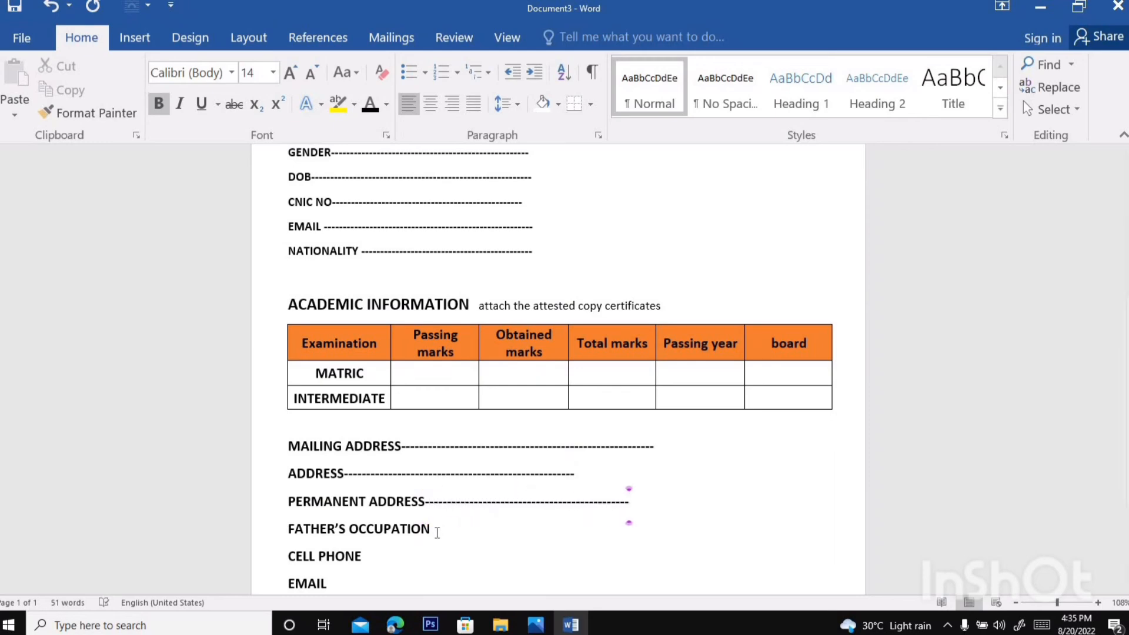
click(437, 532)
text(-------------------------------------------------)
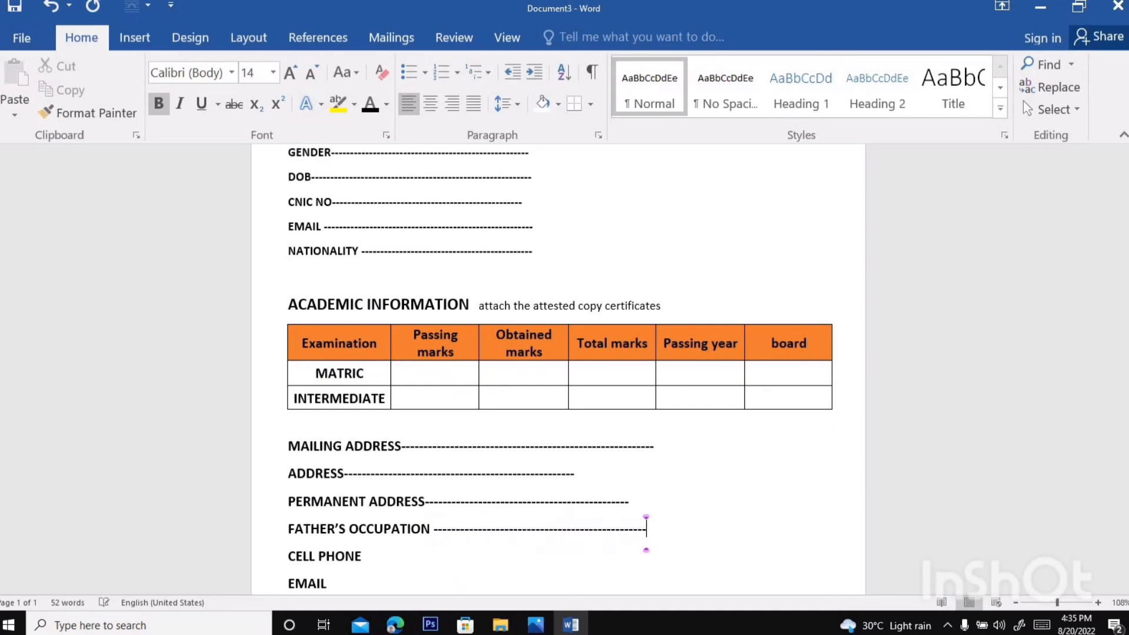
Add dashed fill-in lines after the CELL PHONE label and the EMAIL label below it.
click(391, 558)
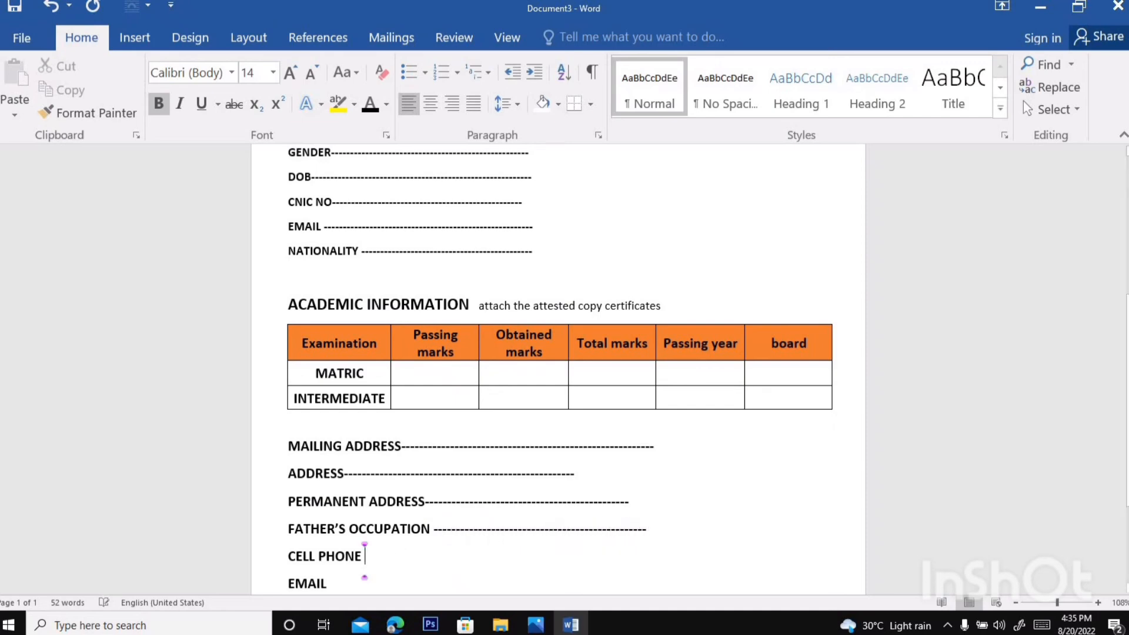
text(---------------------------------)
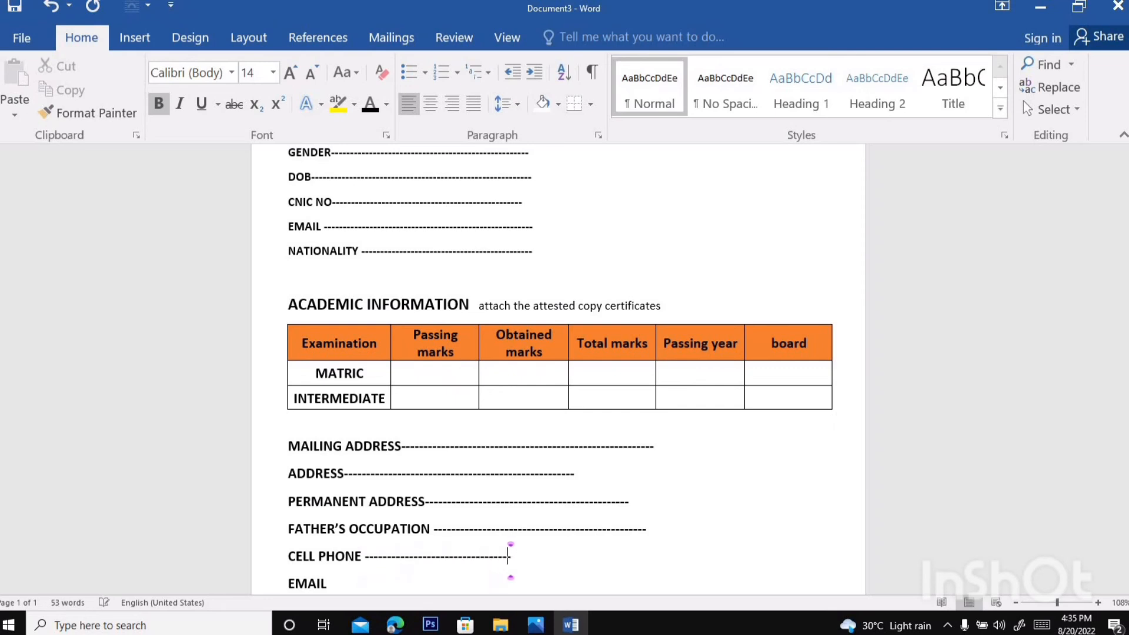
text(------------------------)
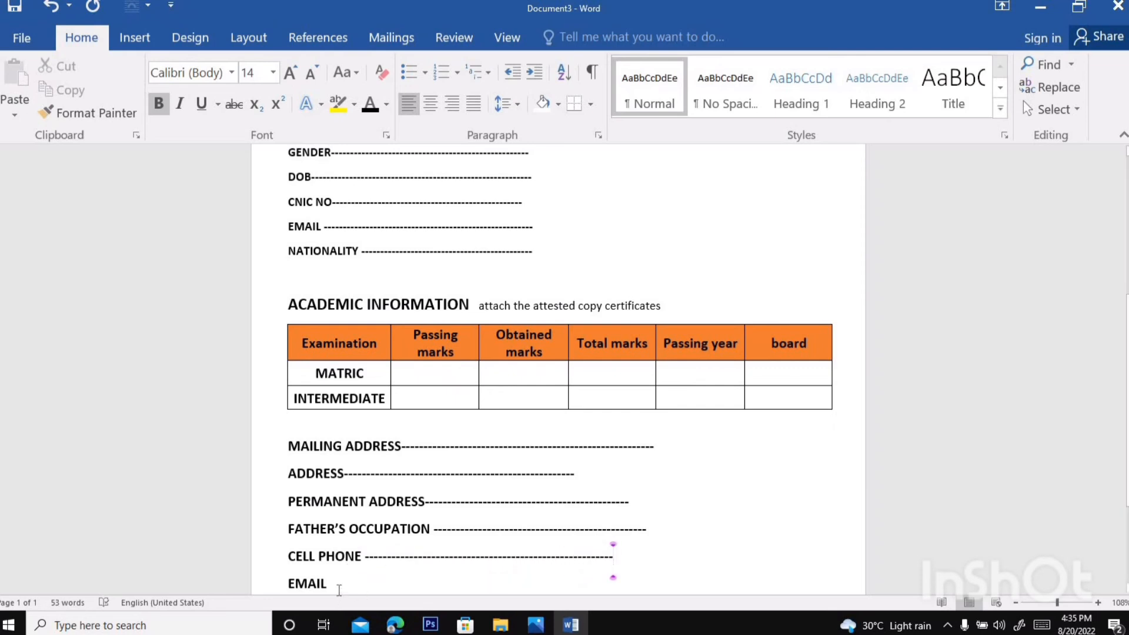
click(339, 588)
text(---------------)
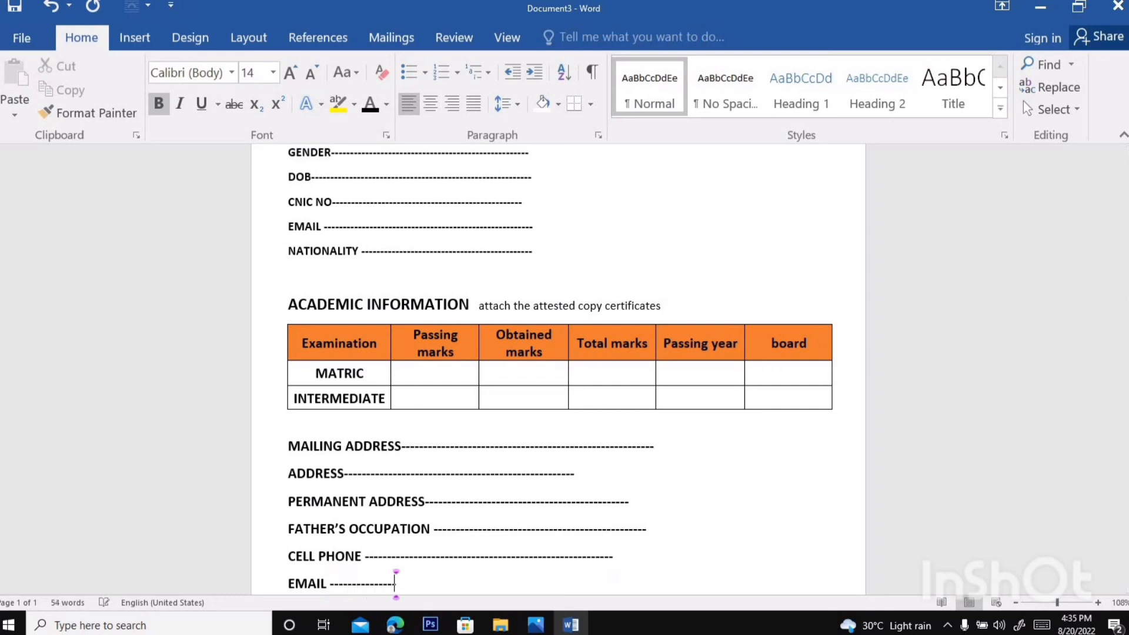
text(----------------------------------------------)
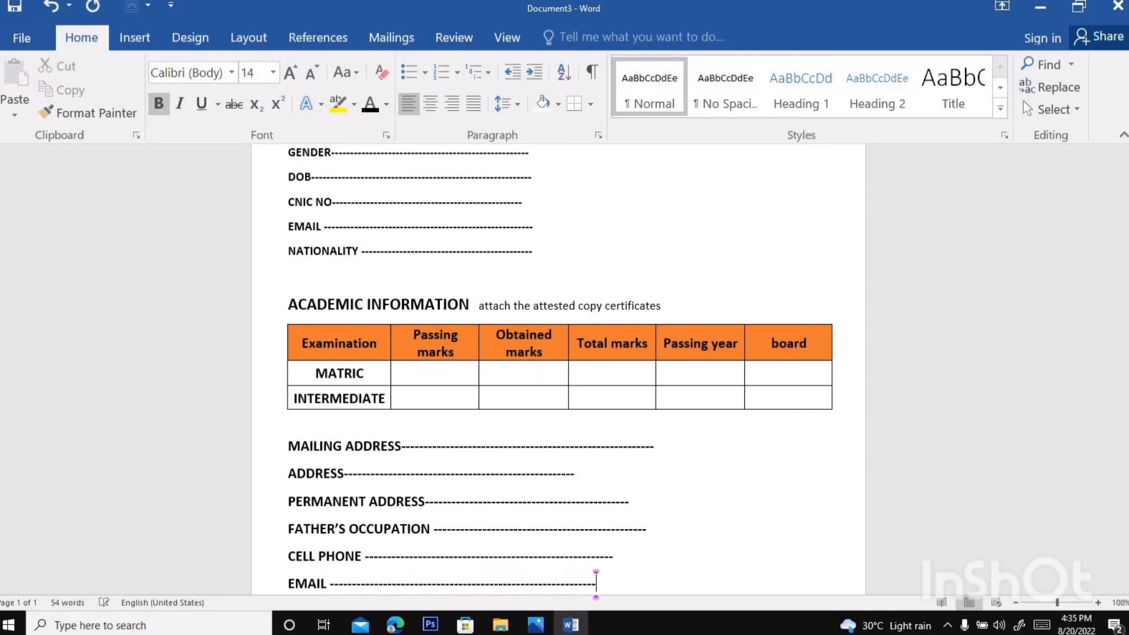
text(-)
Begin a declaration on a new line below EMAIL with "I hereby I am likely pass the exam which".
key(Return)
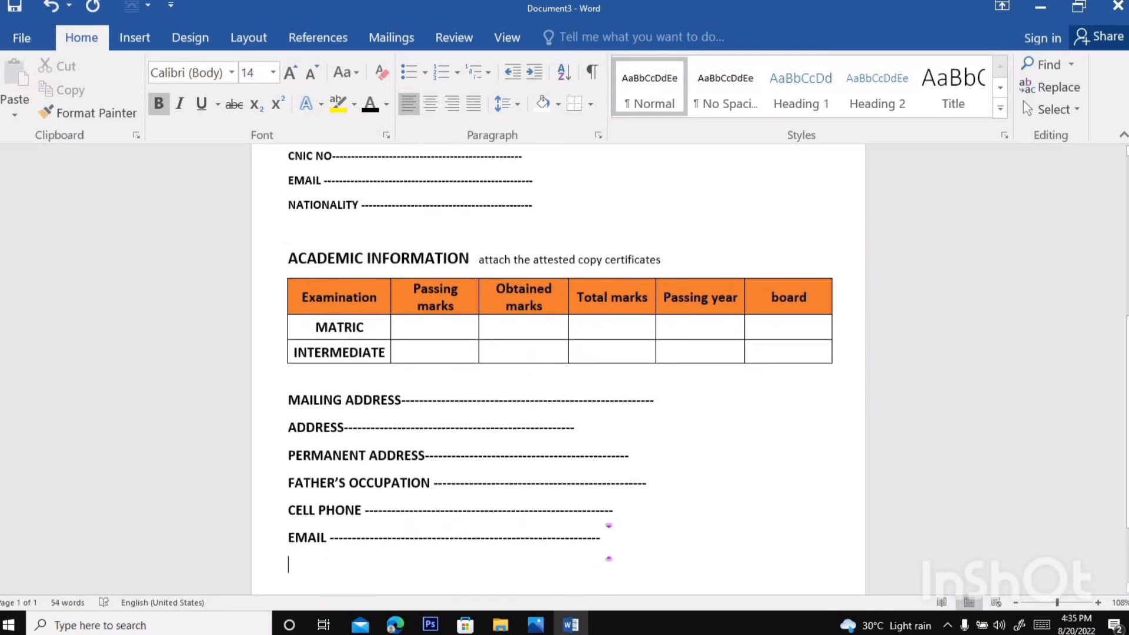
text(I)
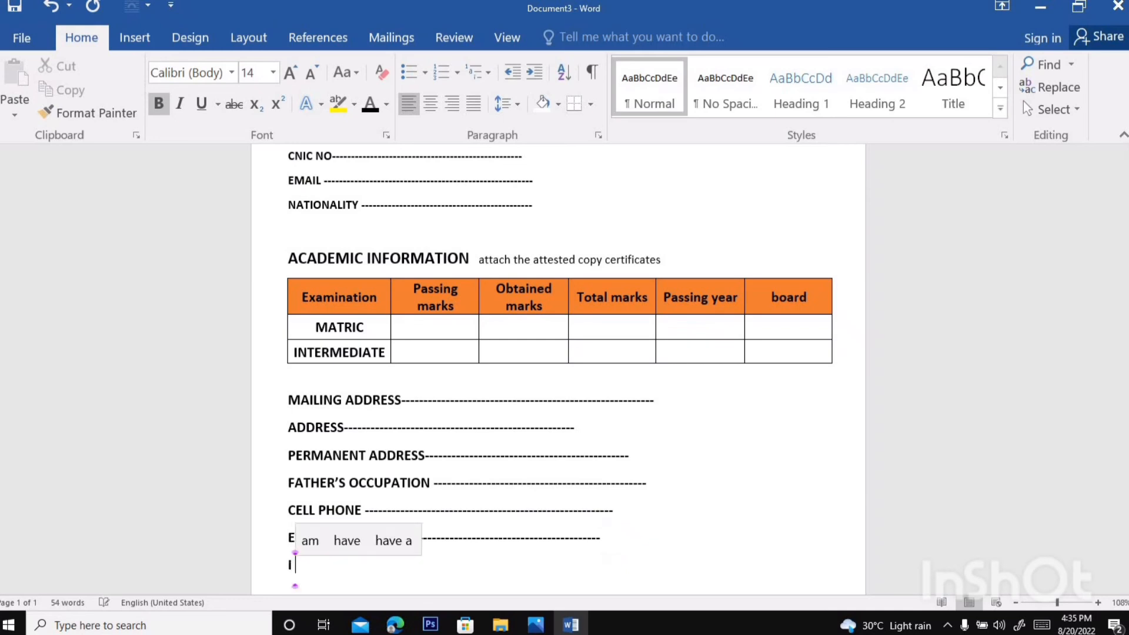
text( hereby)
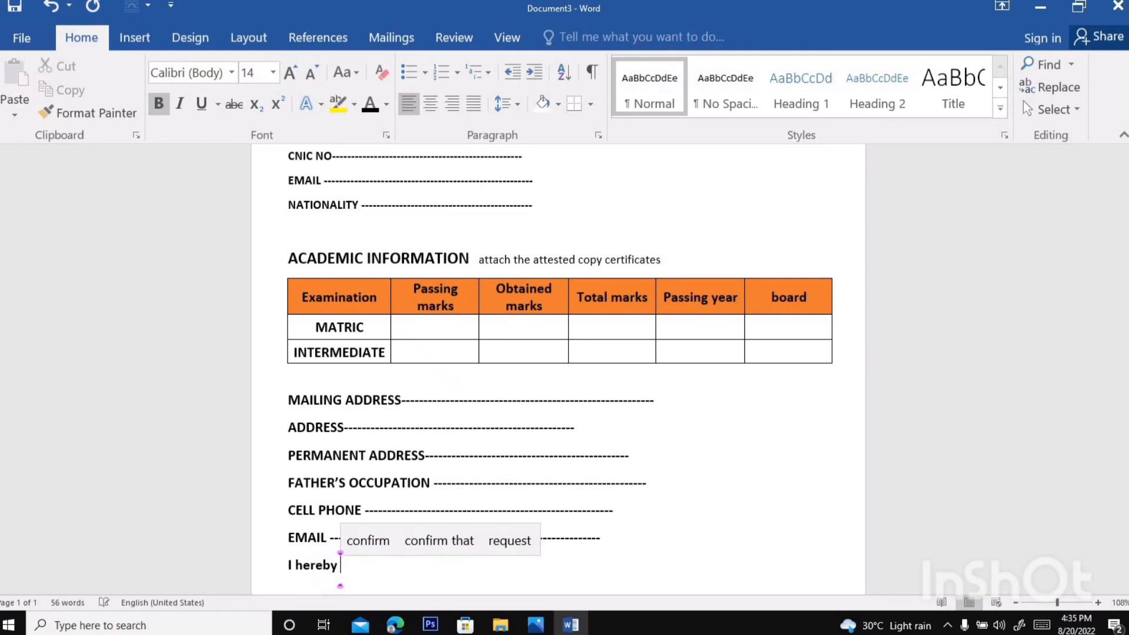
text( I am l)
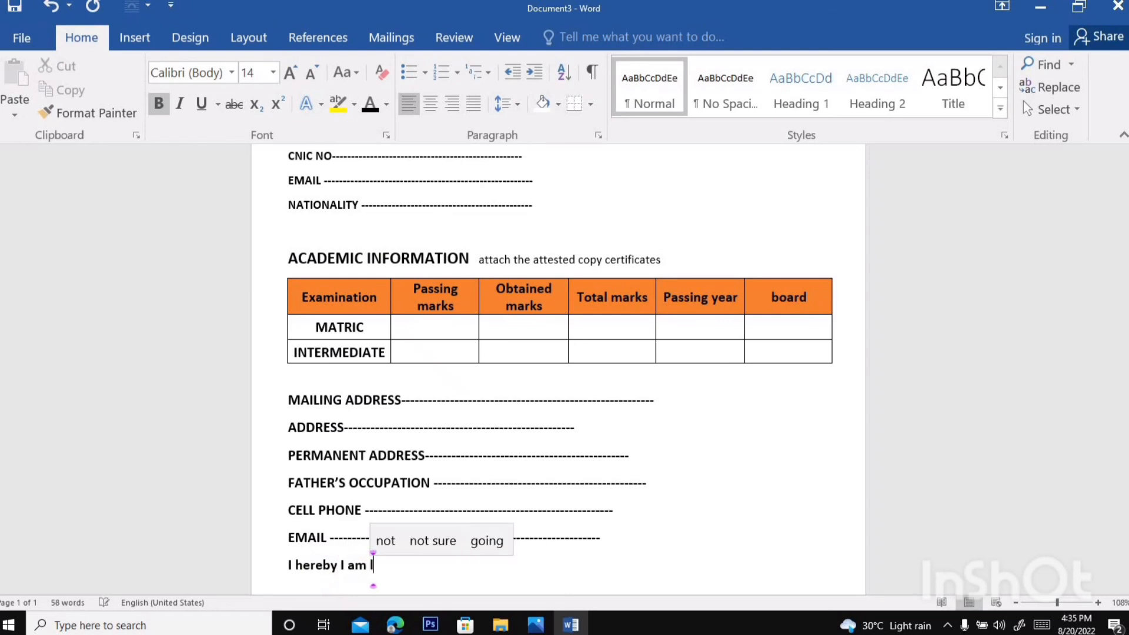
text(ike)
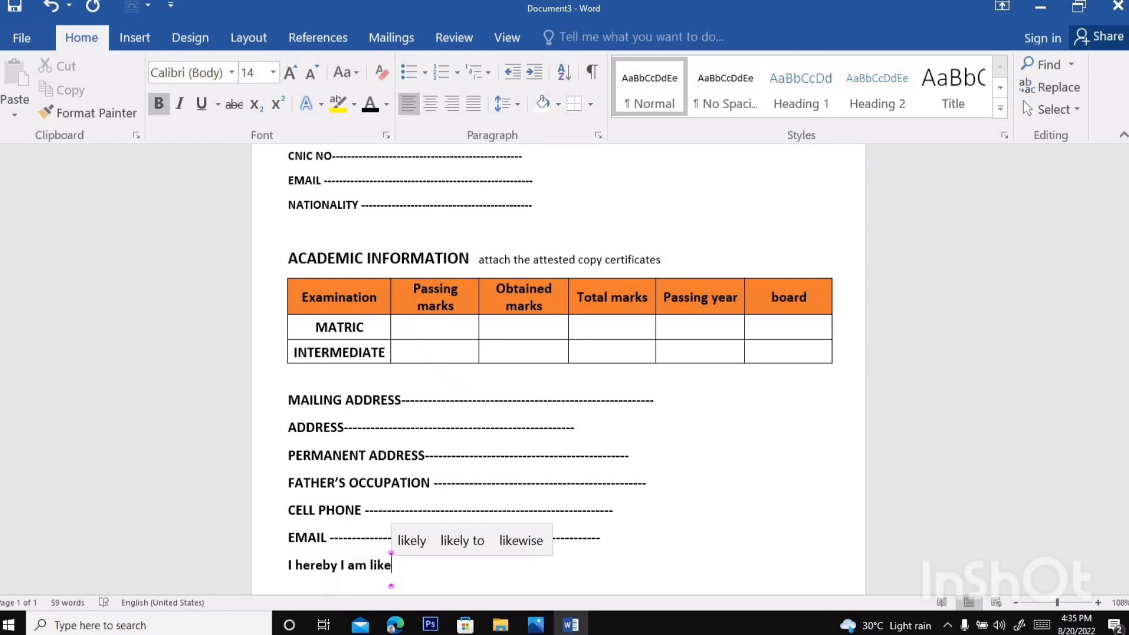
text(ly pass)
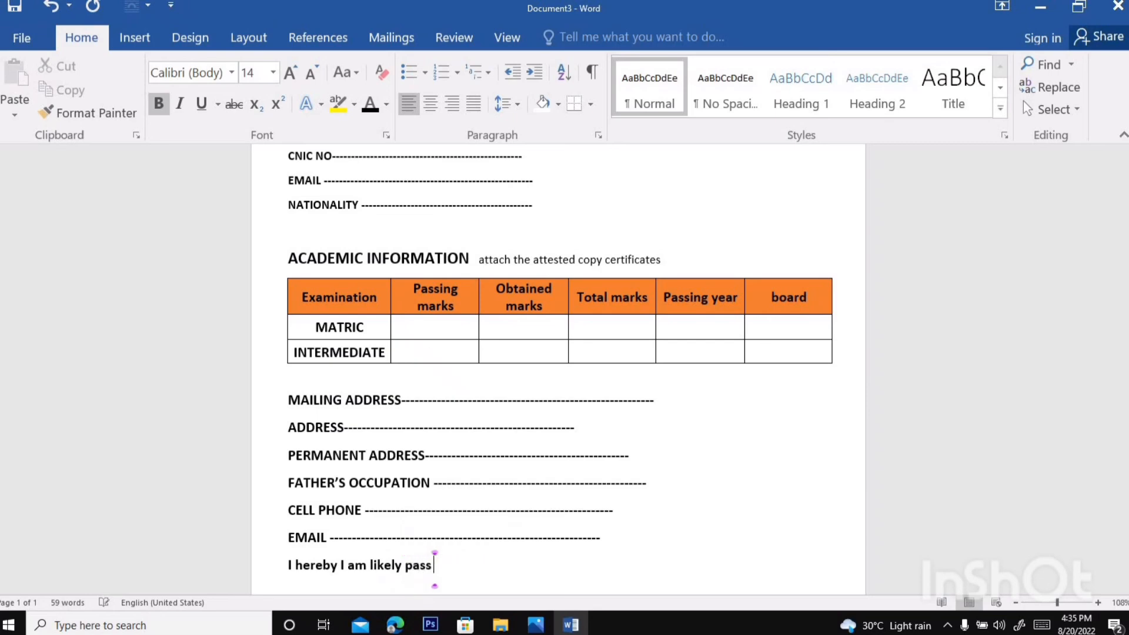
text( the exan)
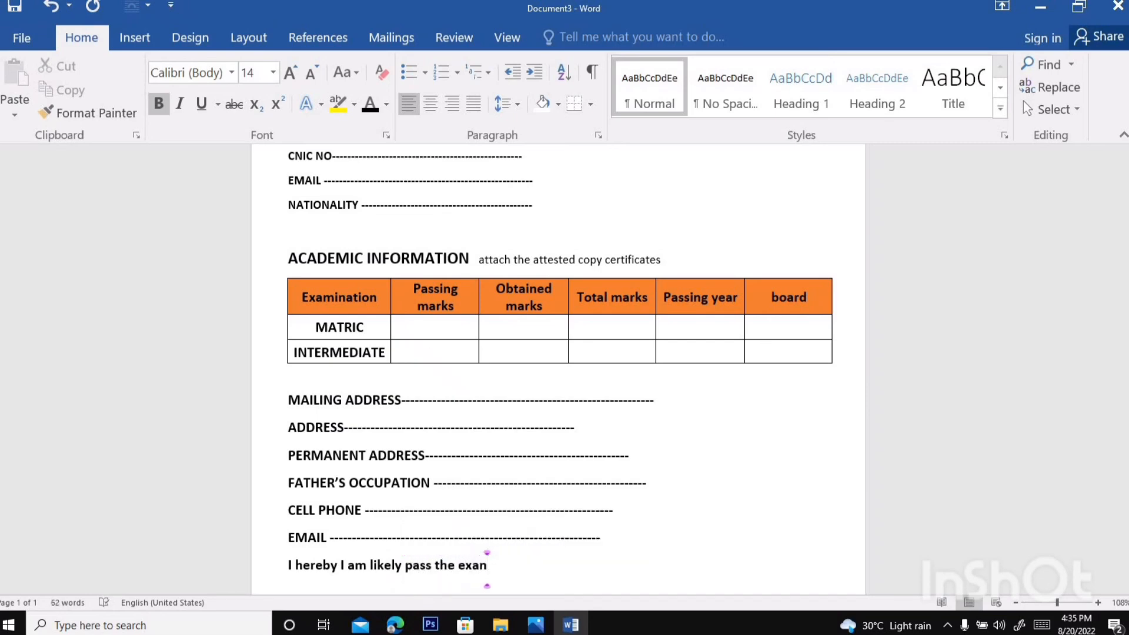
key(BackSpace)
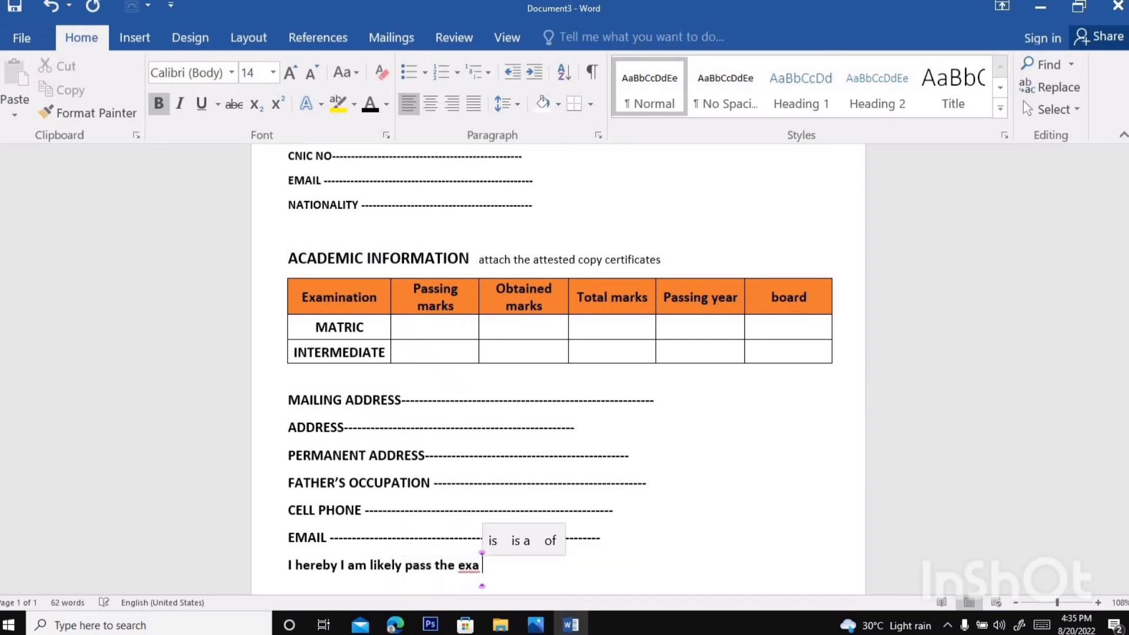
text(m )
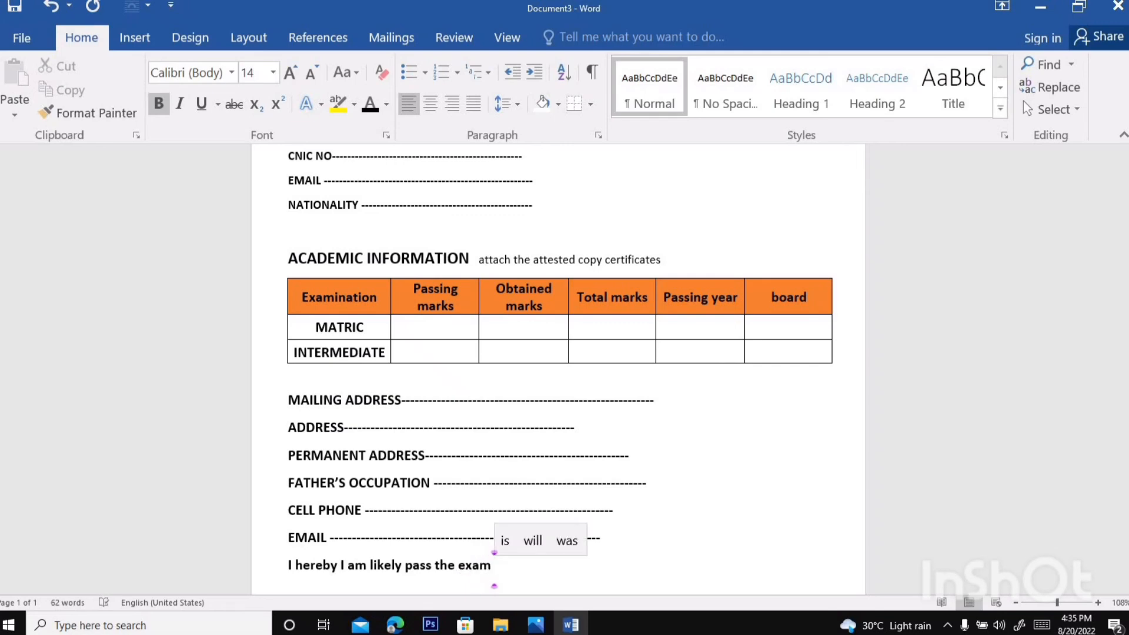
text(which )
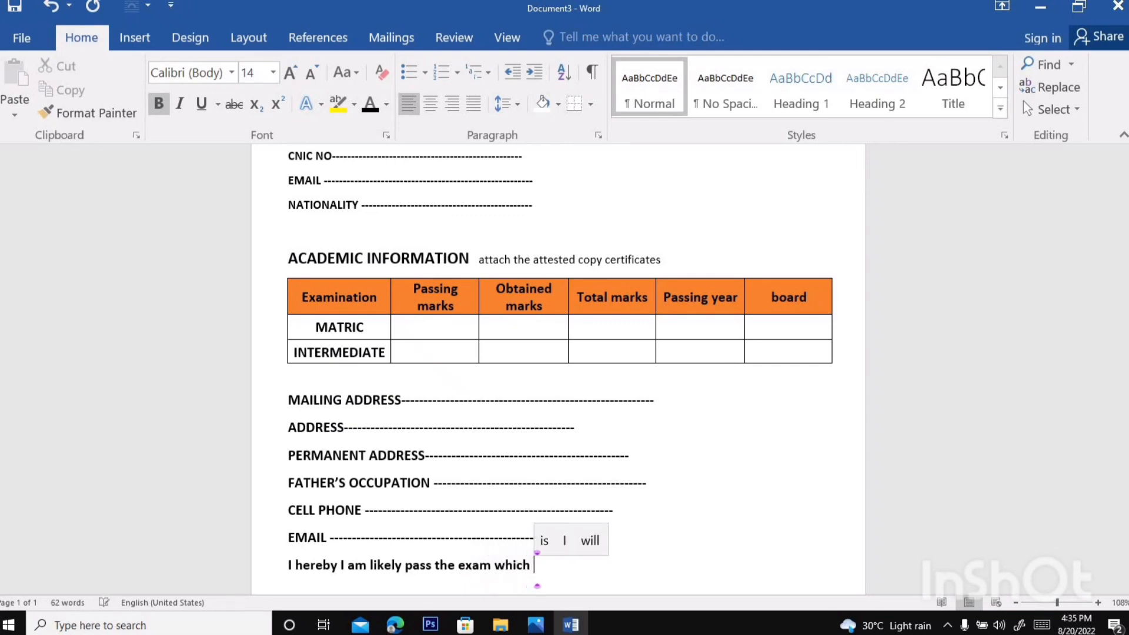
Complete the declaration sentence with "I am going to apply for" and start a new line below it.
text(iam g)
key(BackSpace)
key(BackSpace)
key(BackSpace)
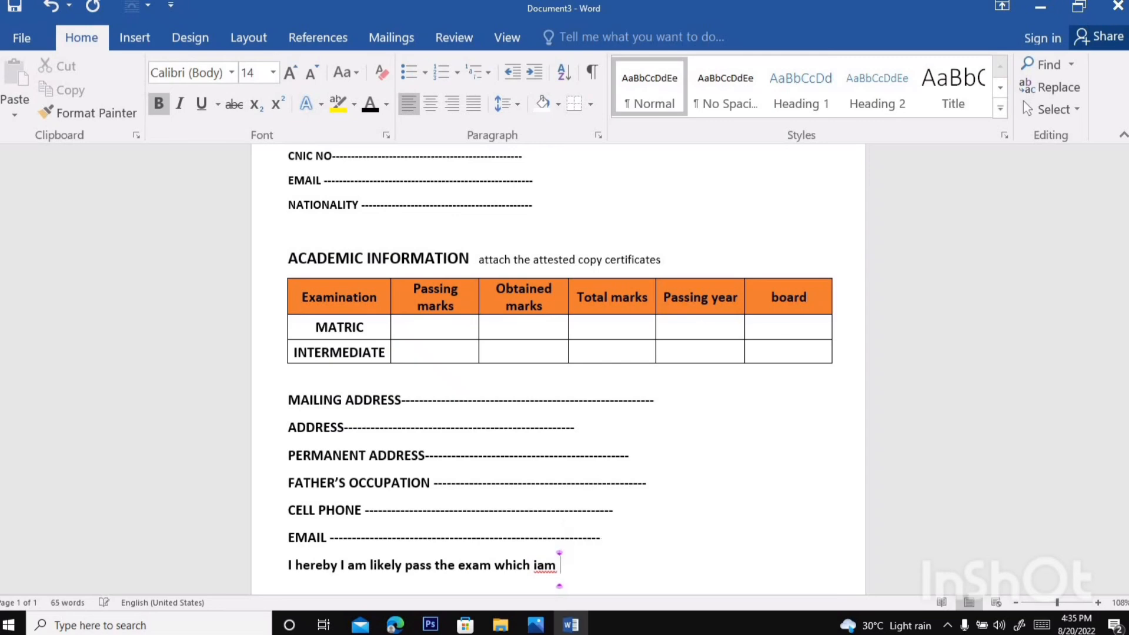
key(BackSpace)
key(BackSpace)
text(I am g)
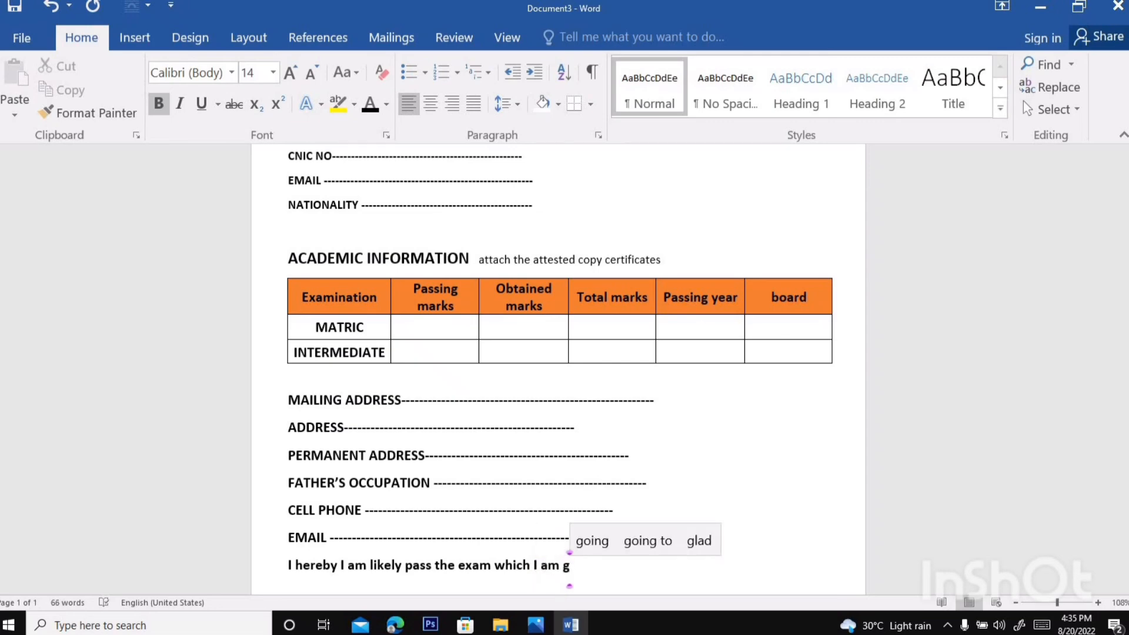
text(oing t)
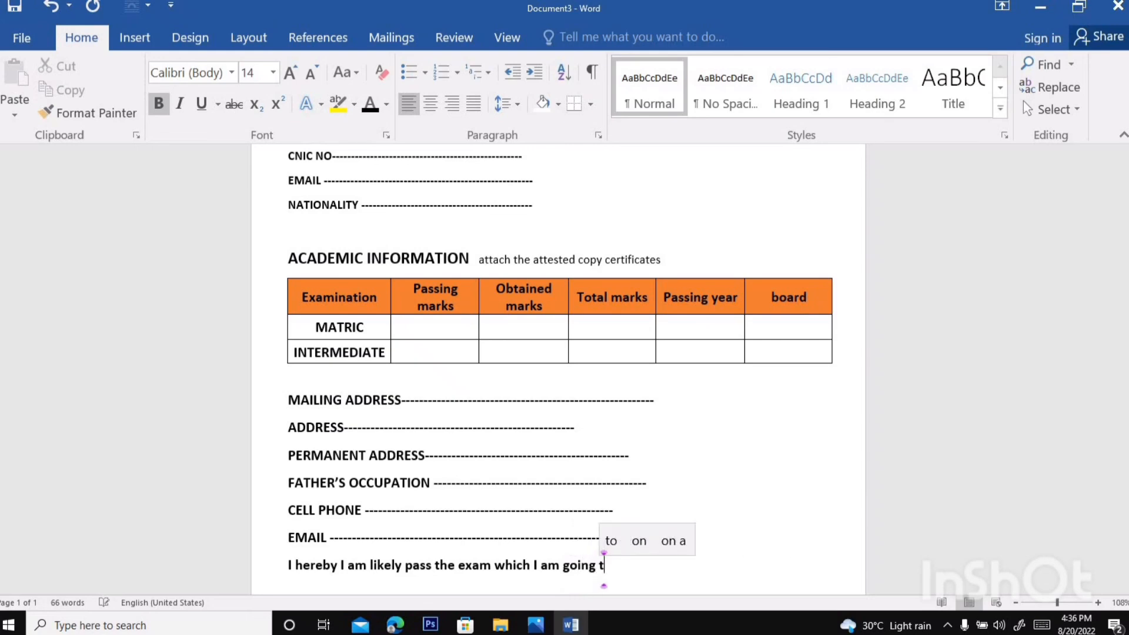
text(o apply )
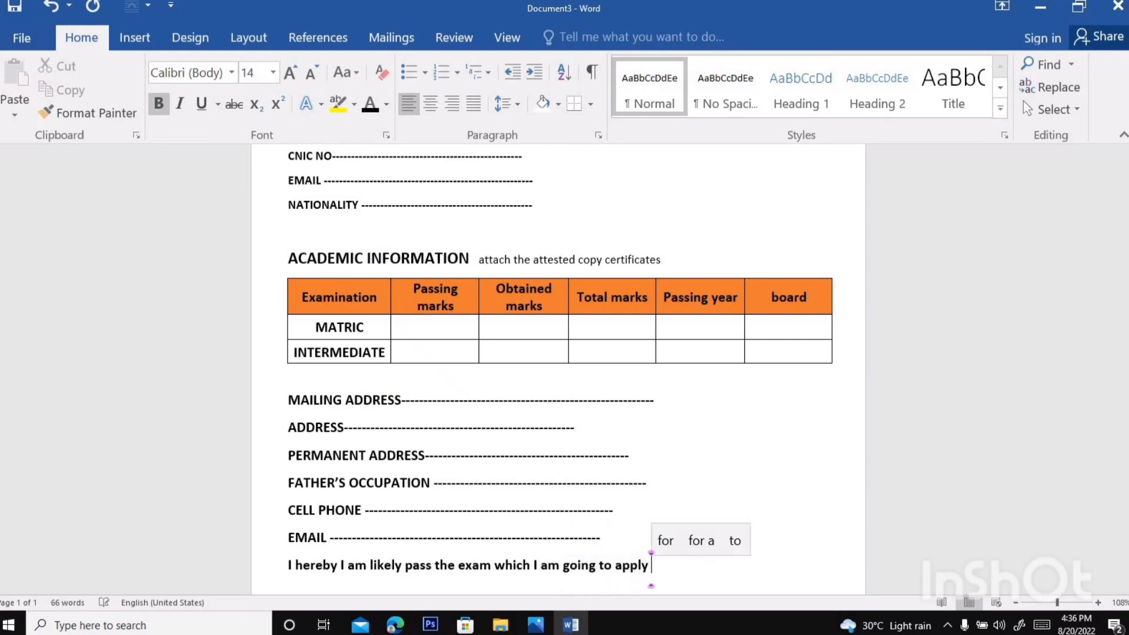
text(for)
key(Return)
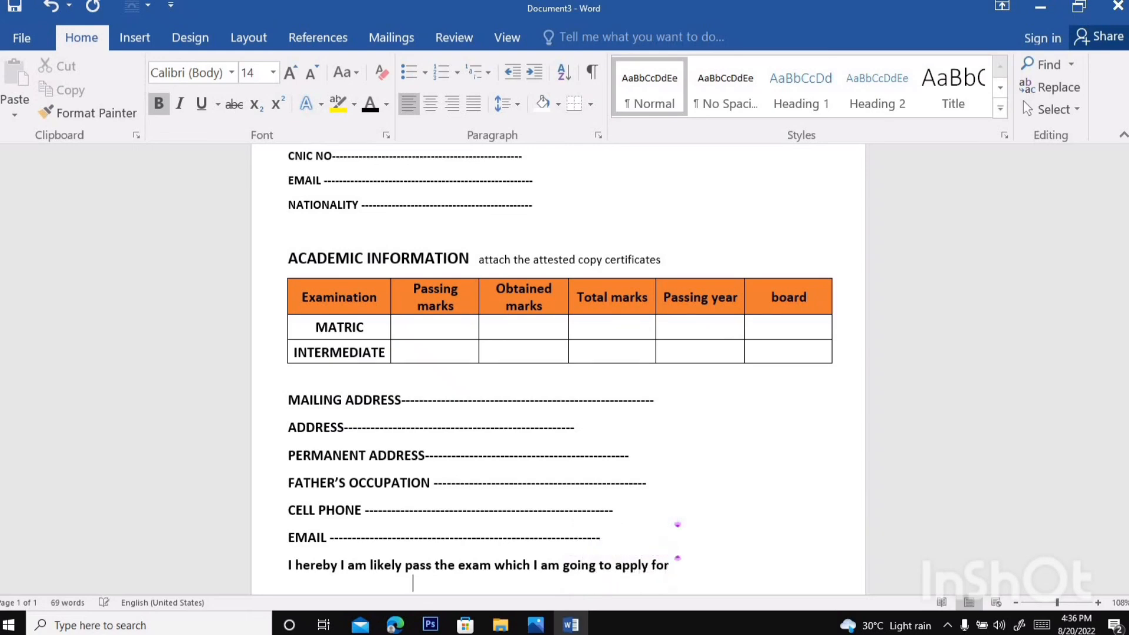
Add the answer options "Yes" and "Not" on separate lines below the declaration sentence.
text(yes)
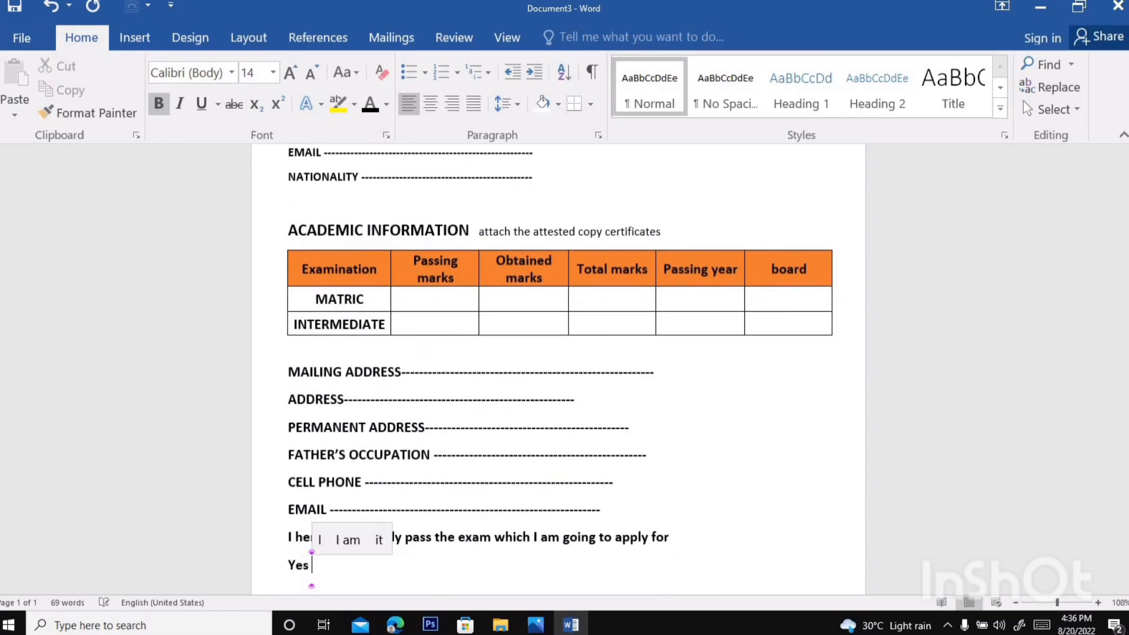
key(Return)
text(not)
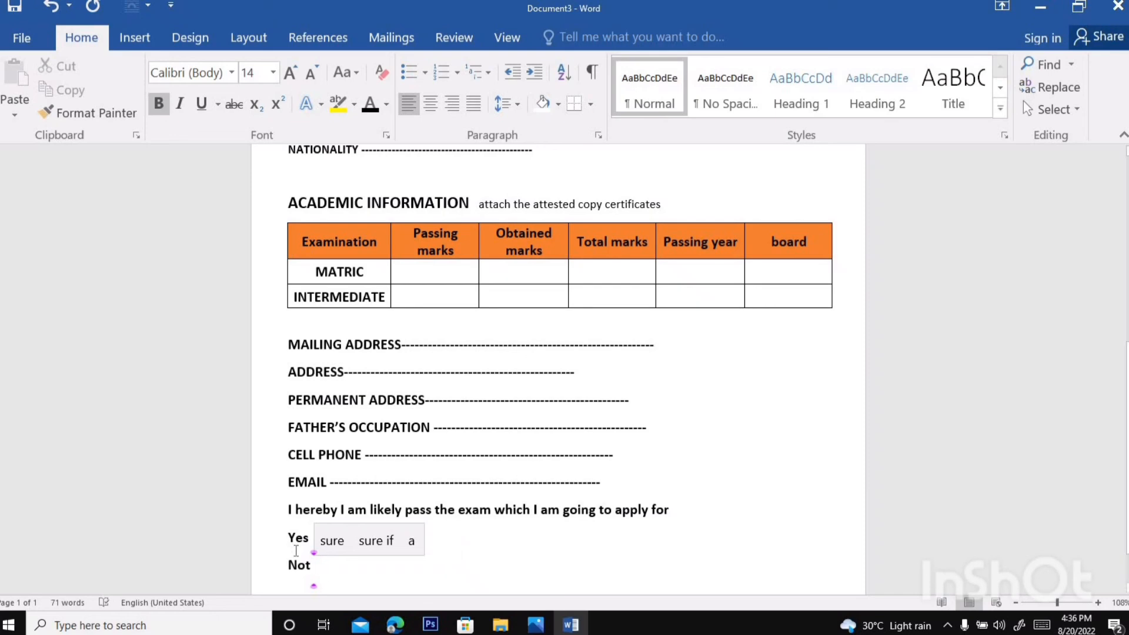
Format the "Yes" and "Not" lines as a bulleted list with checkmark bullets.
drag(287, 528, 321, 571)
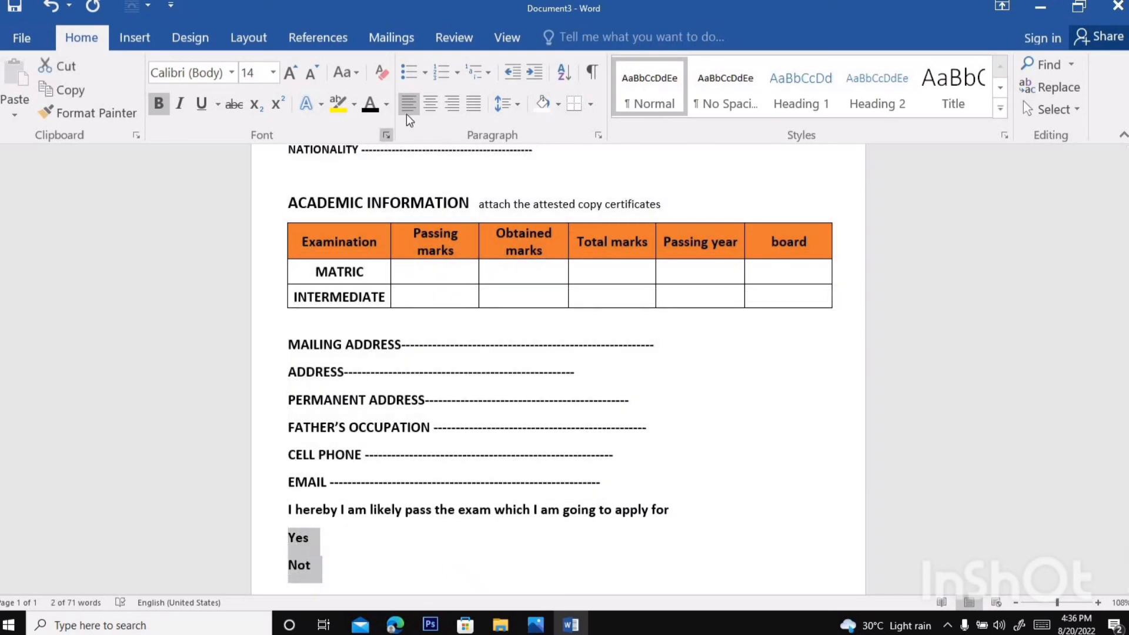
click(424, 73)
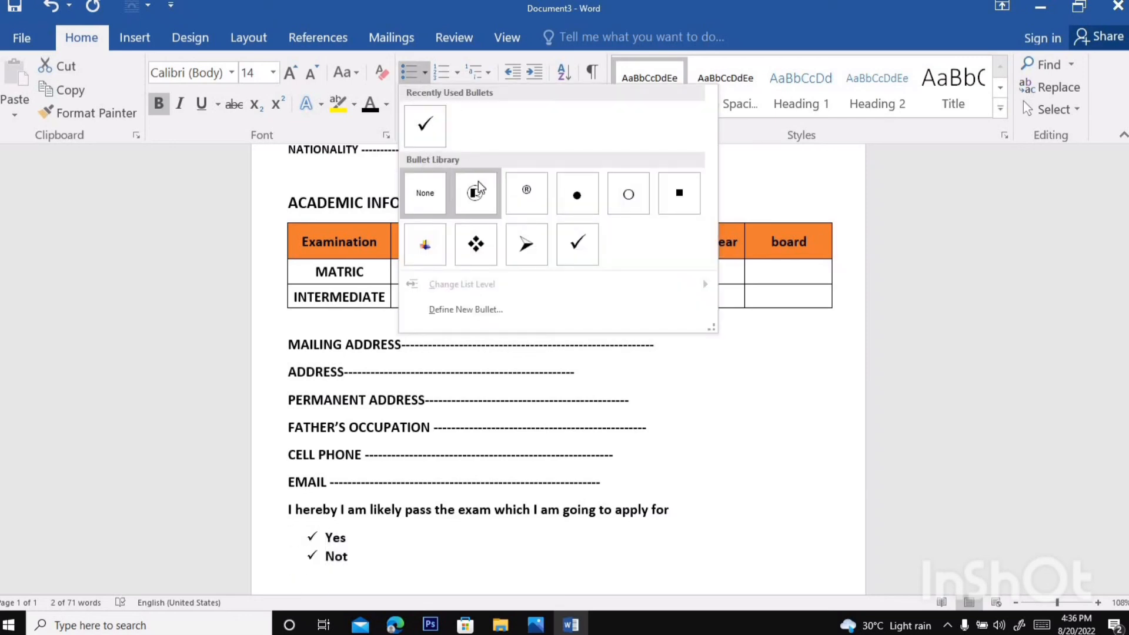
click(425, 124)
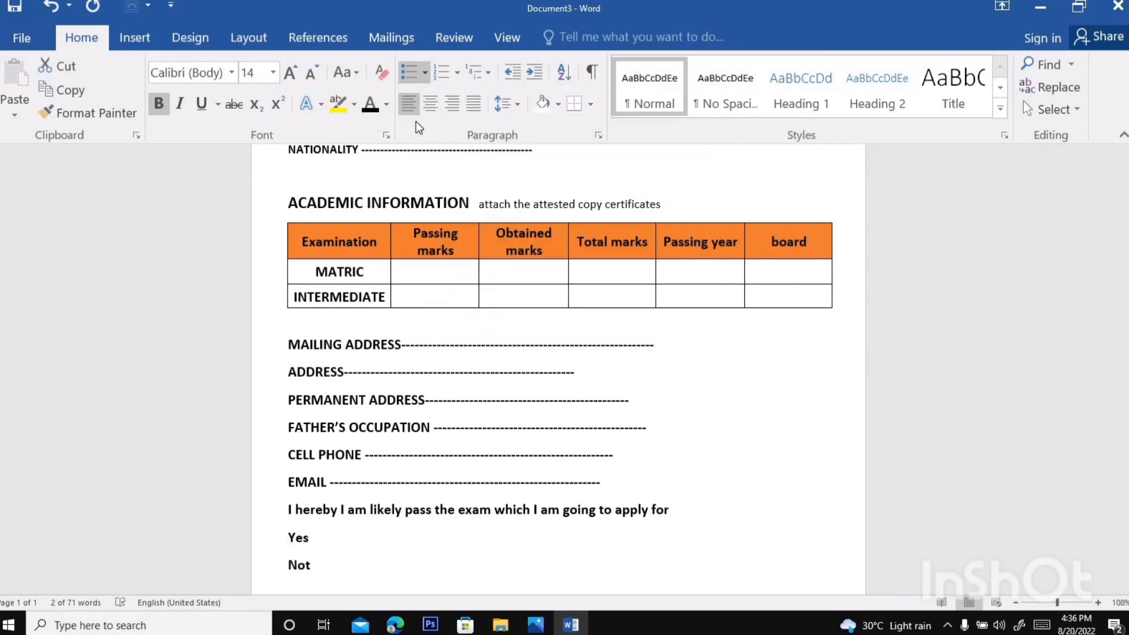
click(723, 540)
Apply a custom picture watermark to the page using the "nca logo" image from the Images folder.
key(Down)
key(Up)
key(Up)
key(Up)
key(Up)
key(Up)
key(Up)
key(Up)
key(Up)
key(Up)
key(Up)
key(Up)
key(Up)
key(Up)
key(Up)
key(Up)
key(Up)
key(Up)
key(Up)
key(Up)
key(Up)
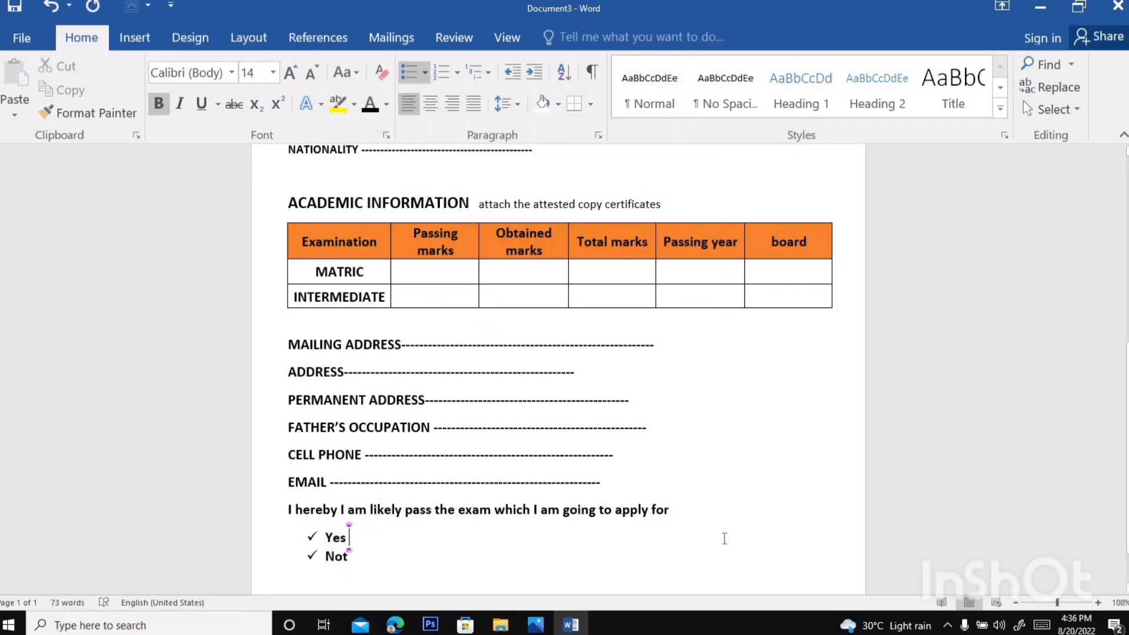
key(Up)
key(Up)
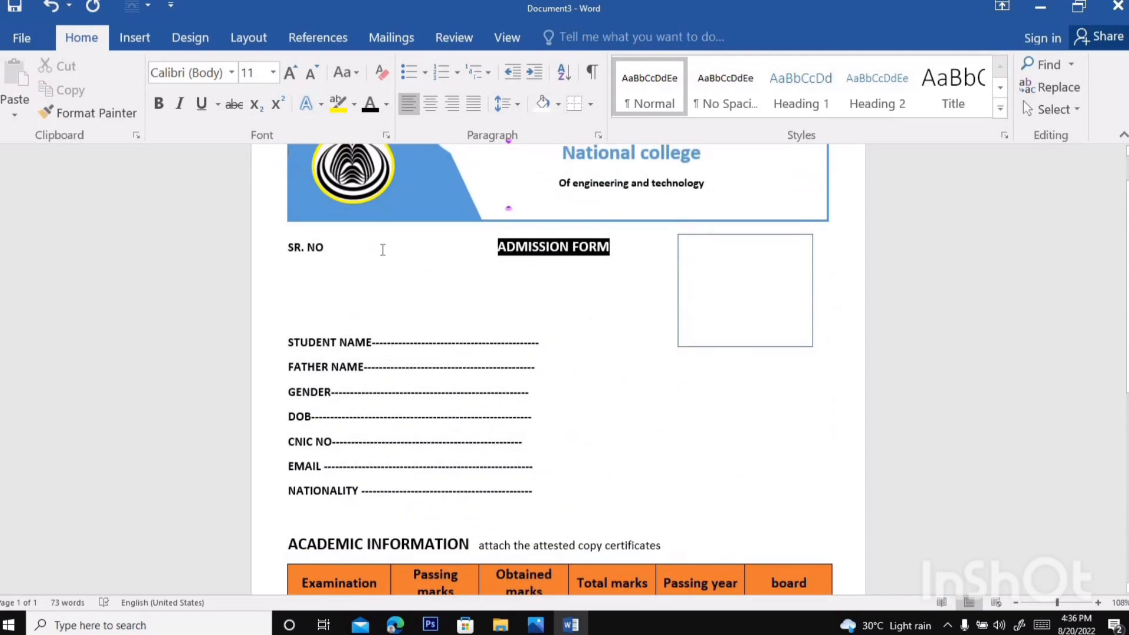
click(147, 36)
click(175, 40)
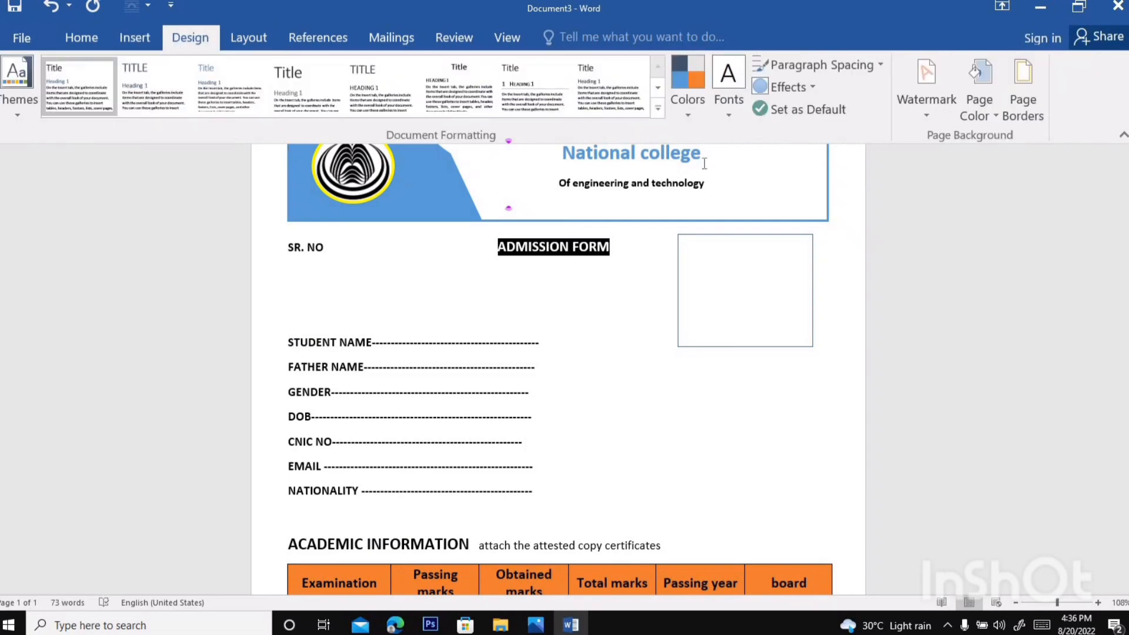
click(923, 115)
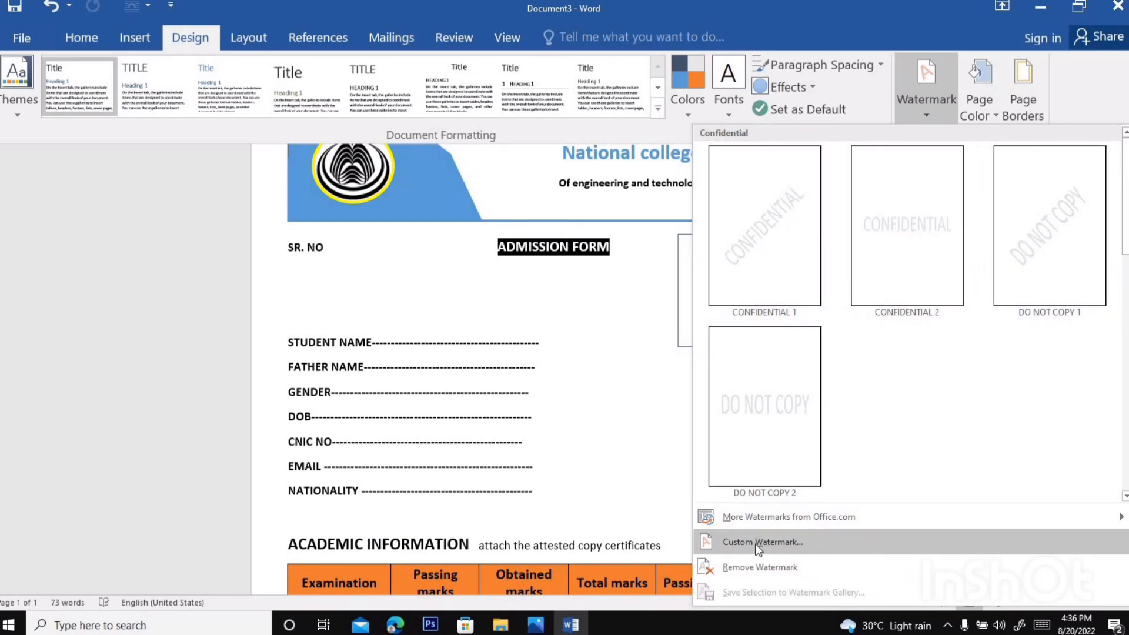
click(773, 540)
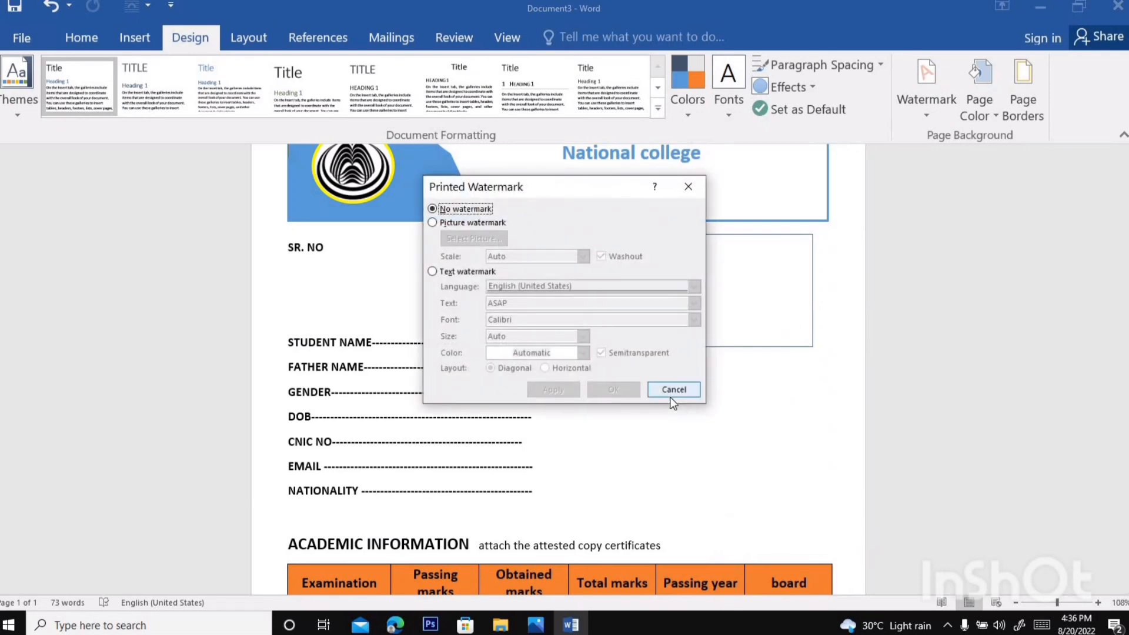
click(433, 222)
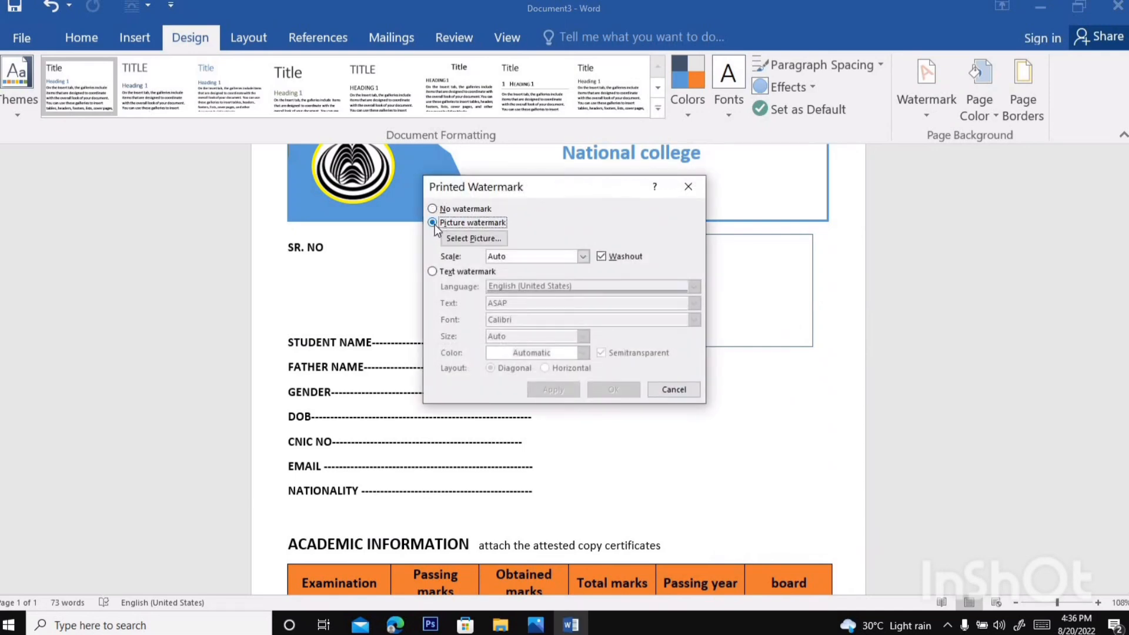
click(481, 239)
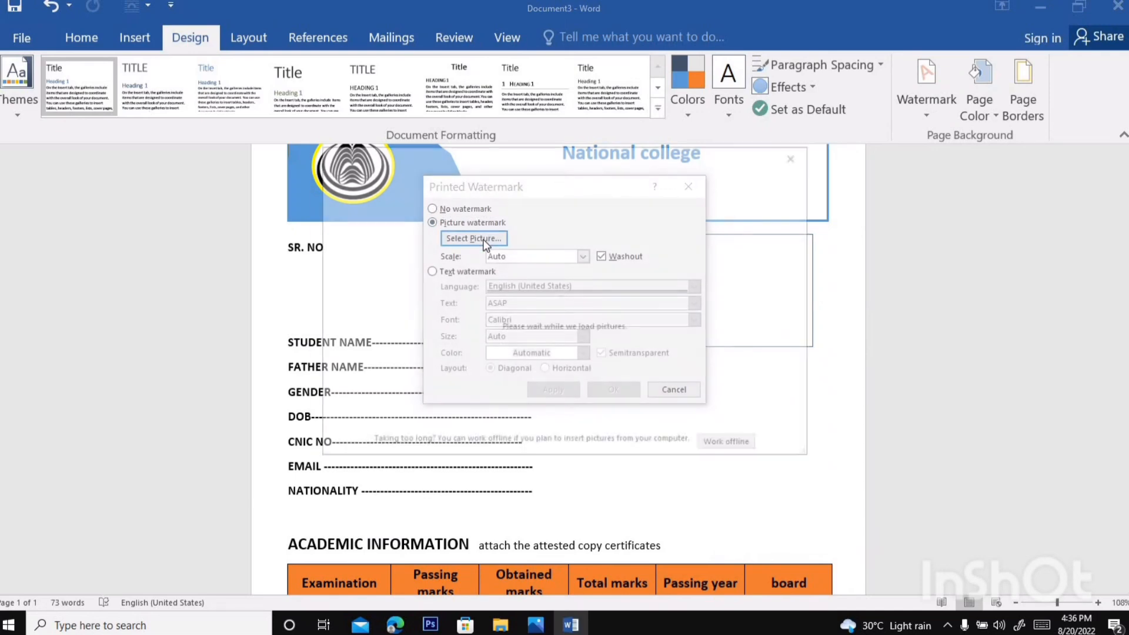
click(500, 238)
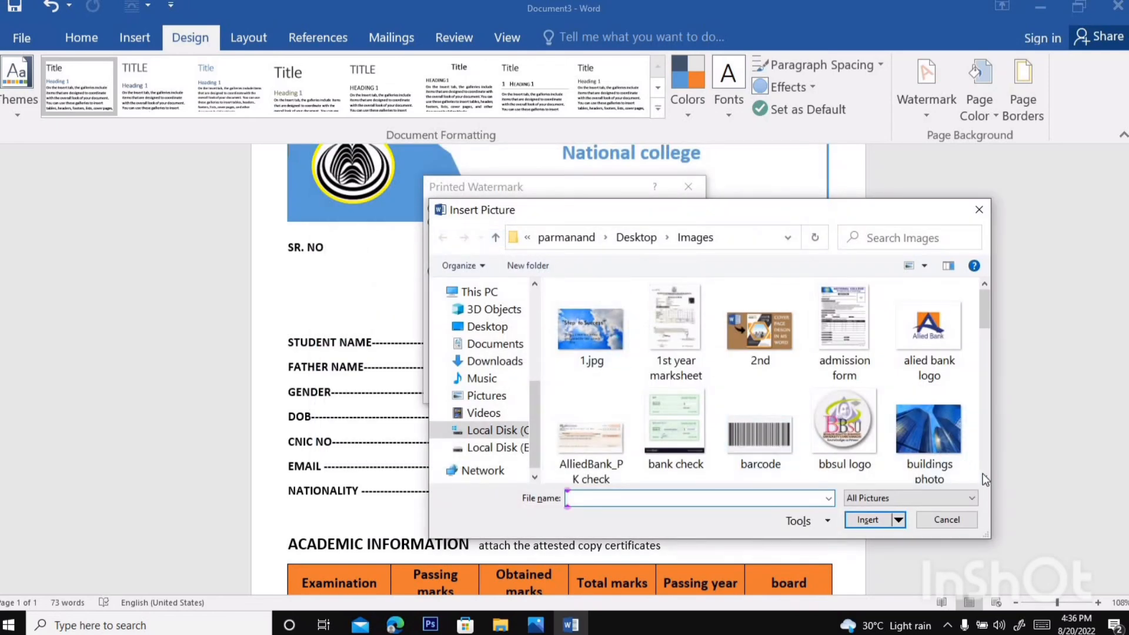
scroll(986, 479, down, 2)
scroll(985, 479, down, 8)
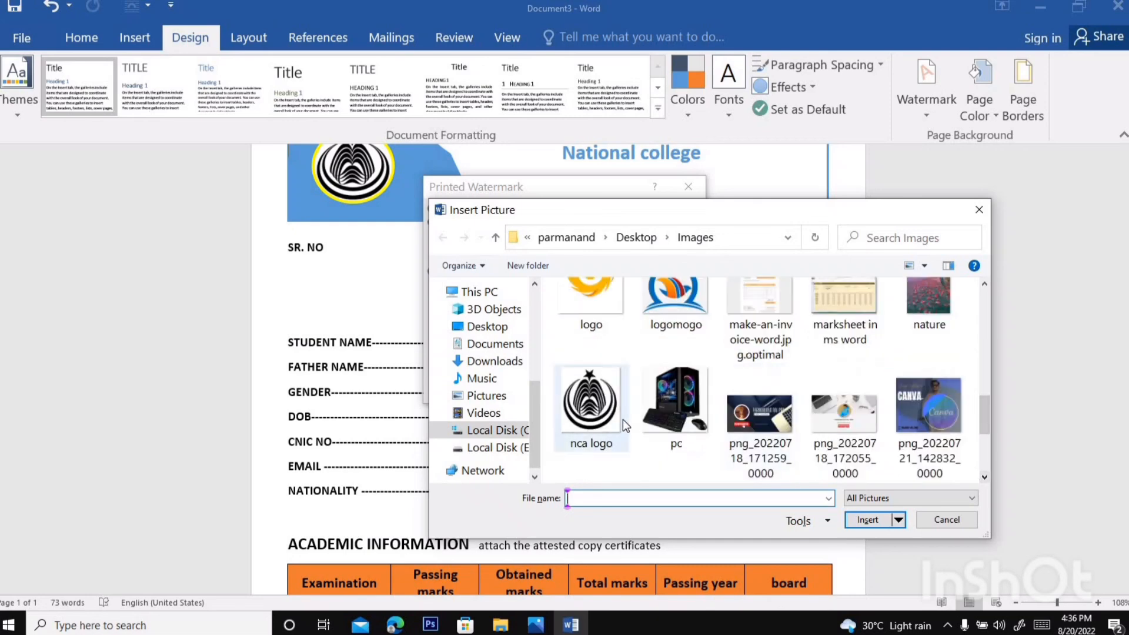
click(591, 406)
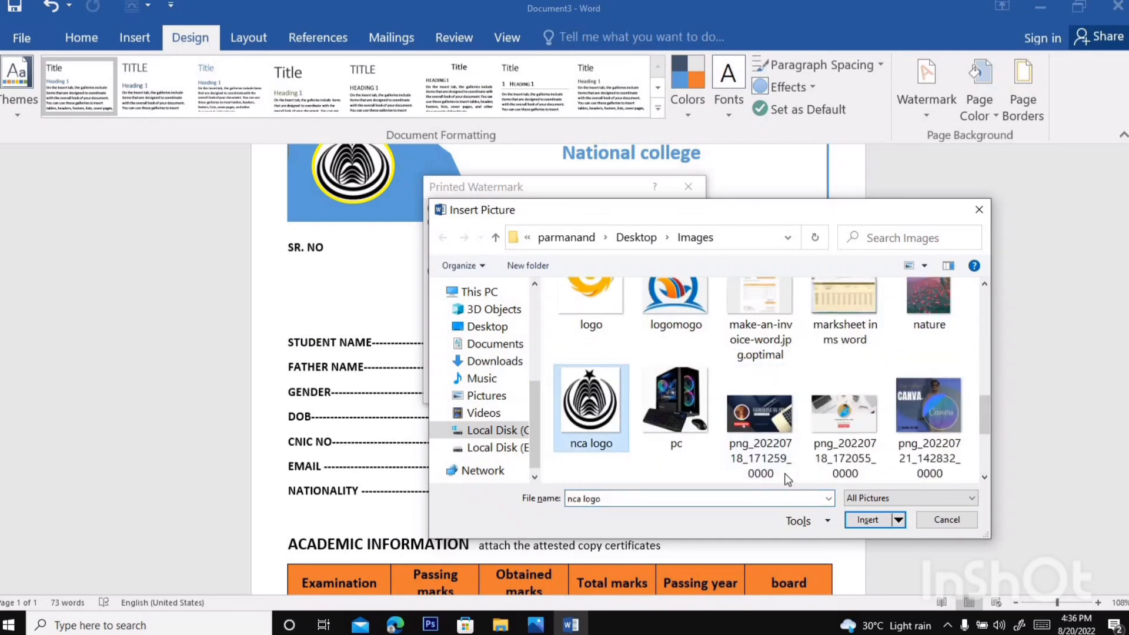
click(865, 519)
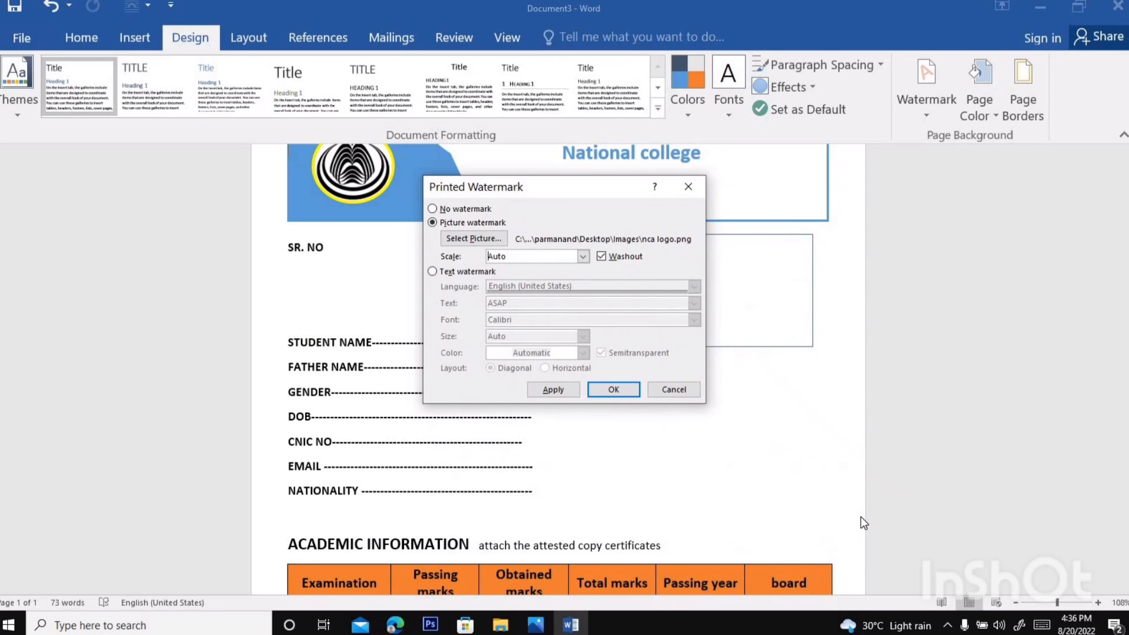
click(612, 389)
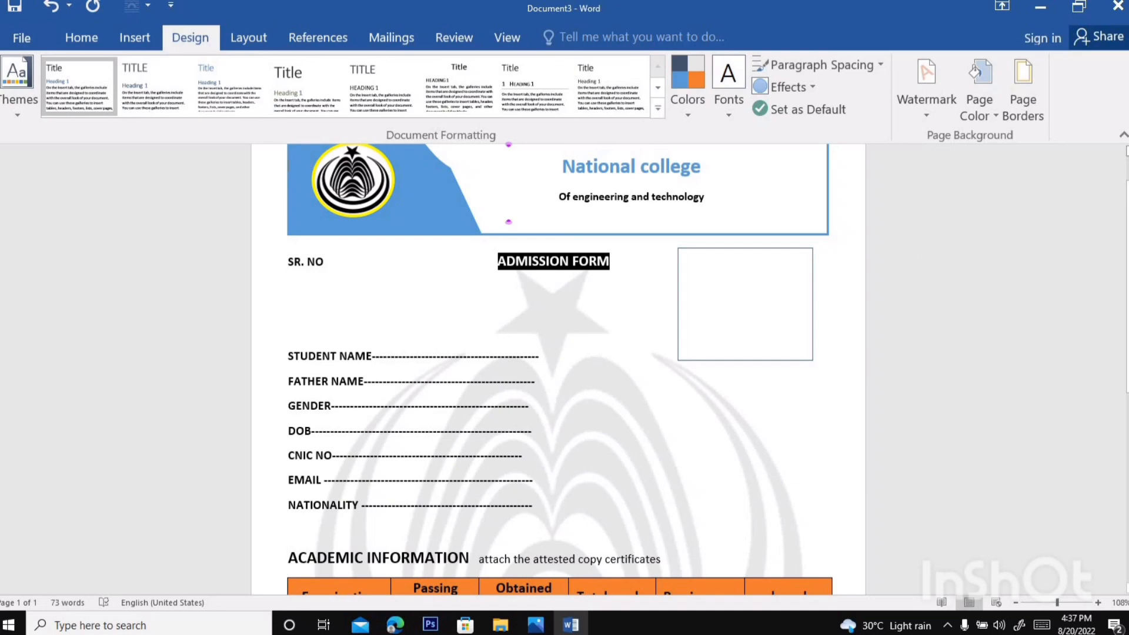
click(1071, 198)
scroll(559, 369, up, 1)
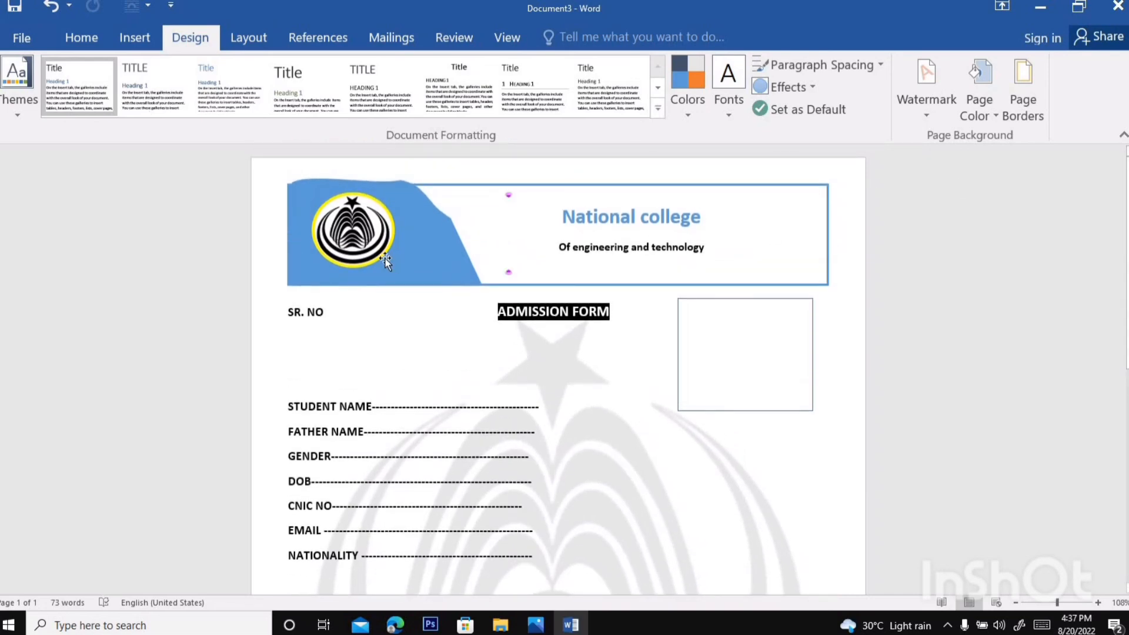
Open the print preview of the admission form and zoom it to 60% to review the page layout.
click(28, 40)
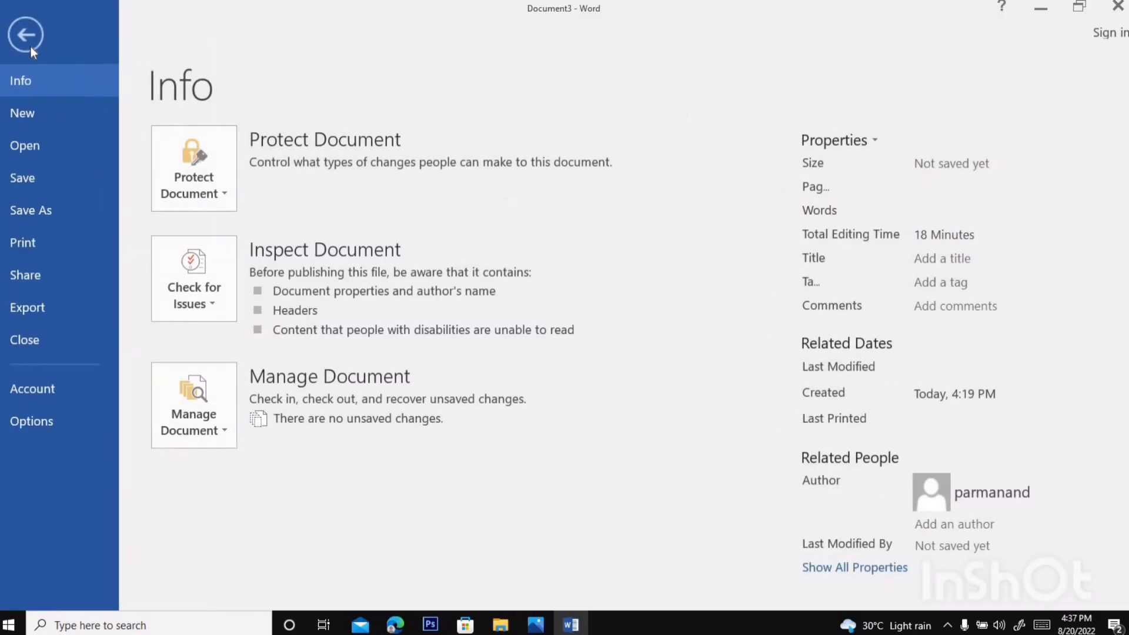
click(34, 243)
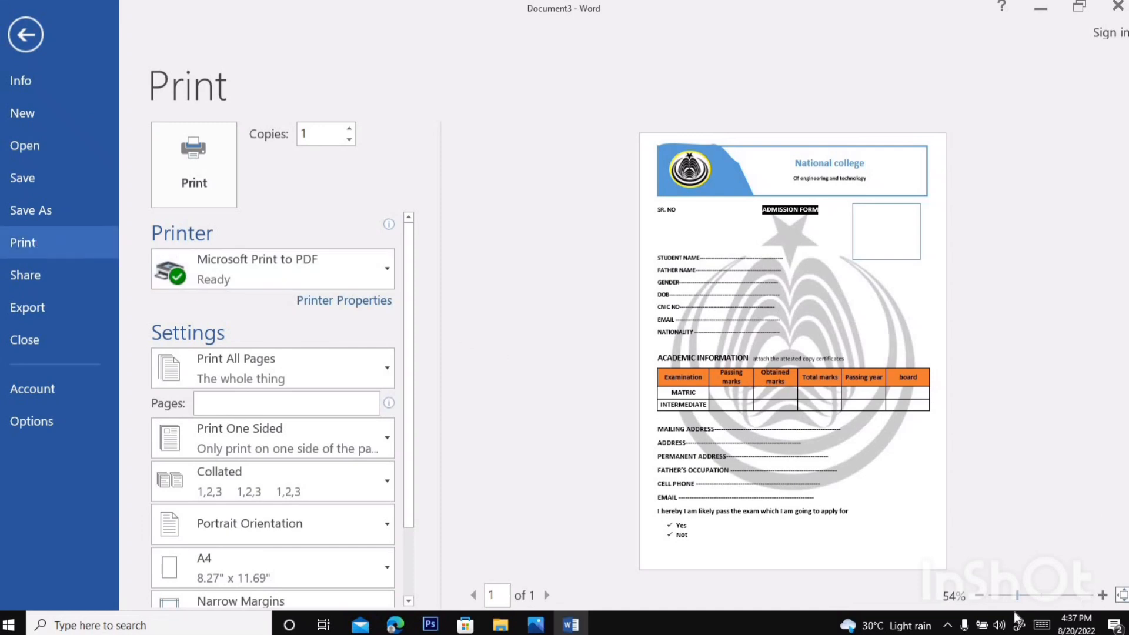
click(1022, 596)
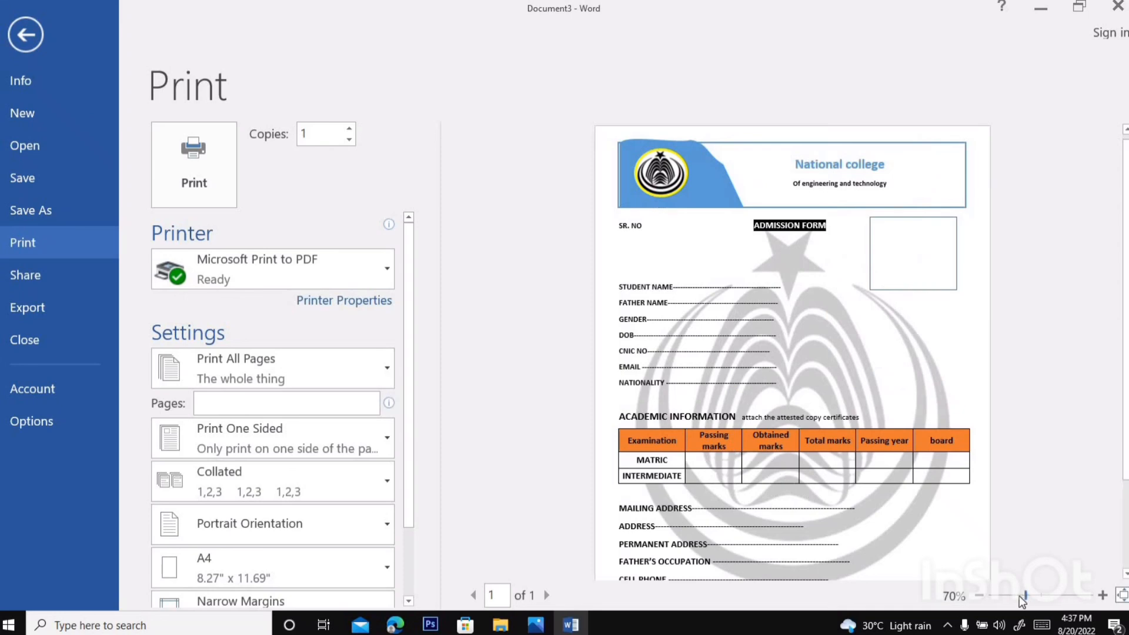
click(1021, 598)
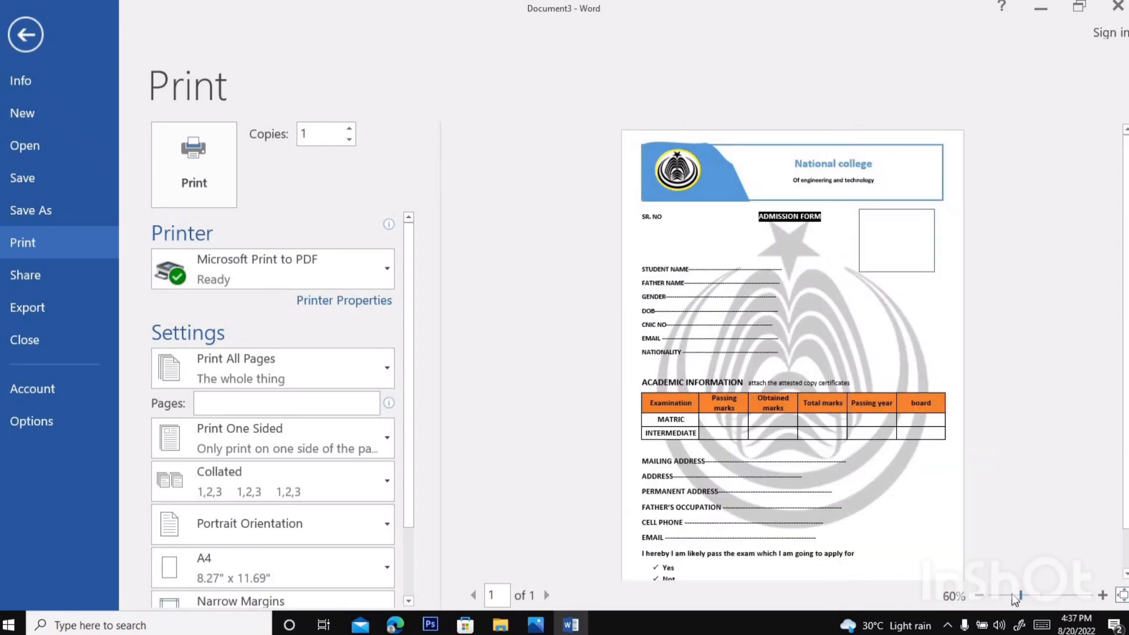